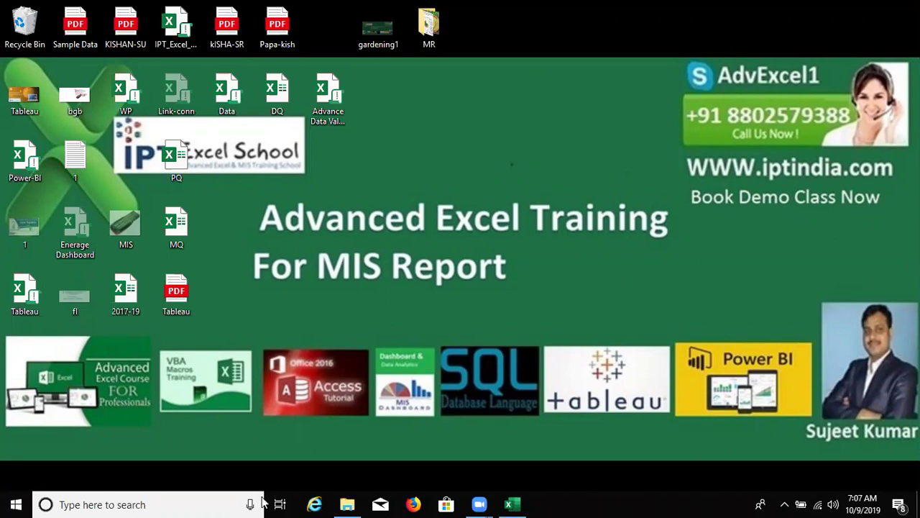
Step: Bring Excel forward and start a new blank workbook from the start screen
left_click(511, 503)
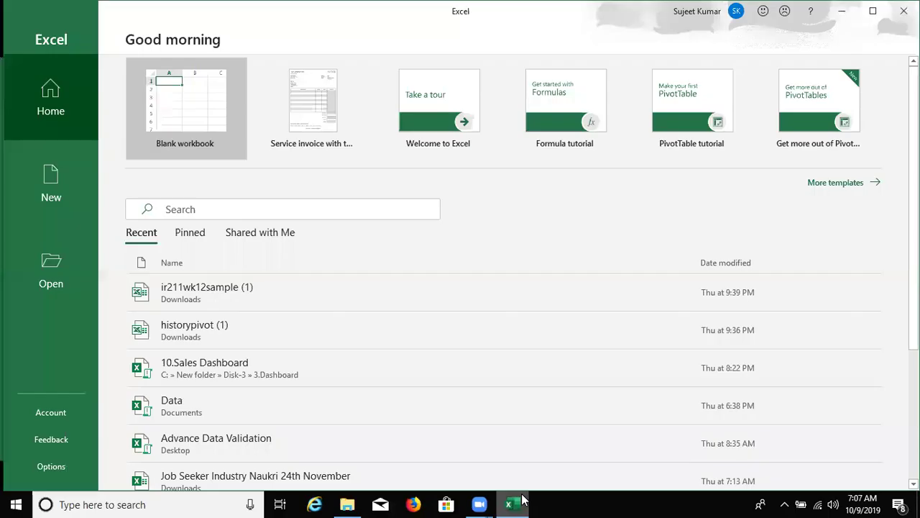
left_click(511, 503)
key("Right")
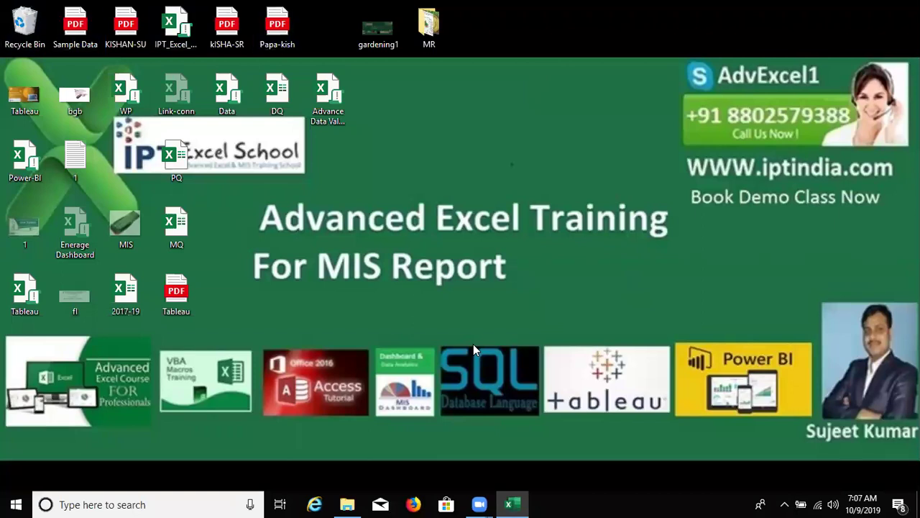
left_click(341, 68)
left_click(513, 504)
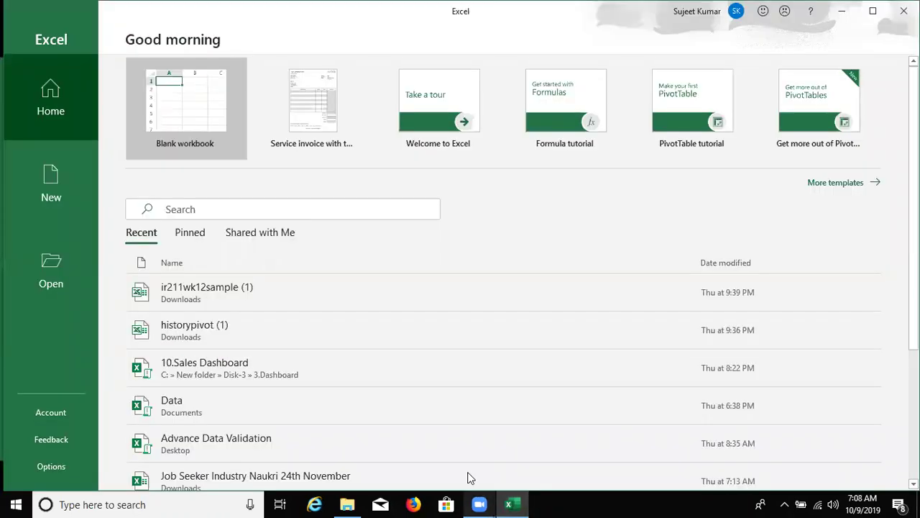
left_click(206, 133)
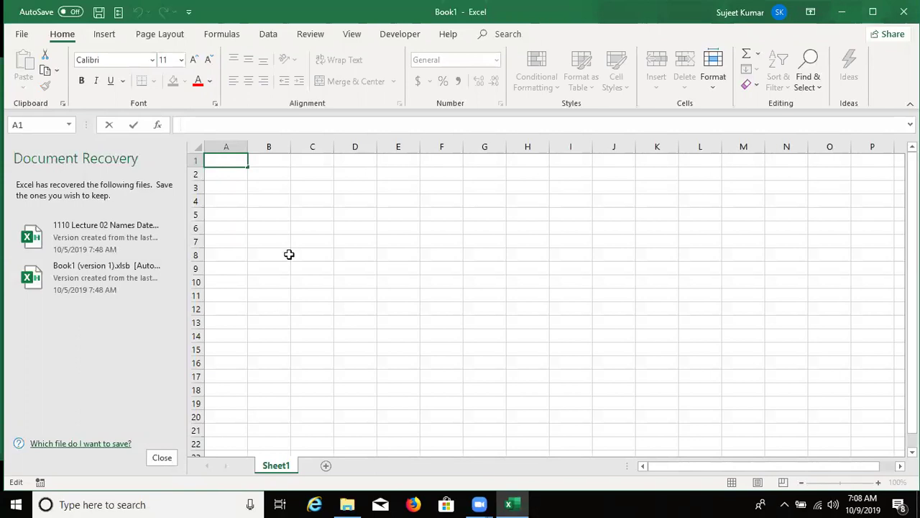
Step: Close the Document Recovery pane and confirm dismissing the recovered files
left_click(288, 254)
left_click(162, 457)
left_click(343, 211)
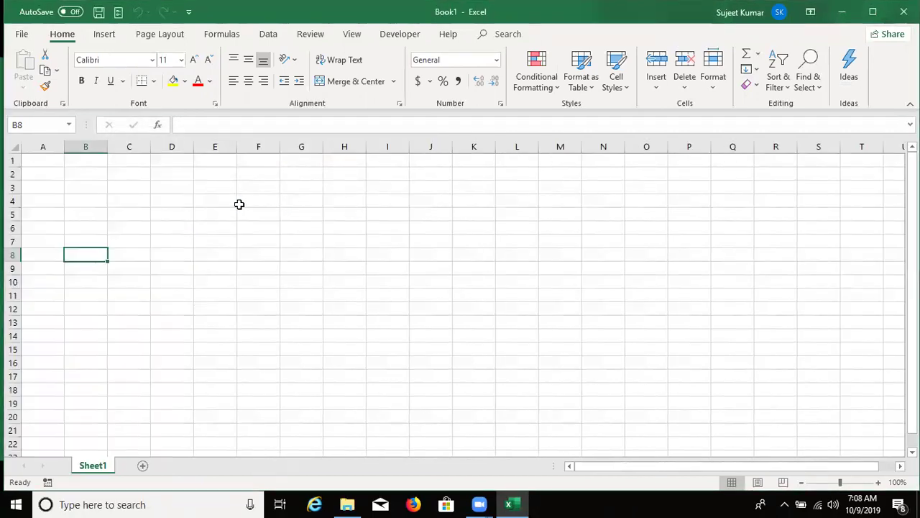
Step: Enter the date 10/9 in B2 so it displays as 9-Oct
left_click(81, 176)
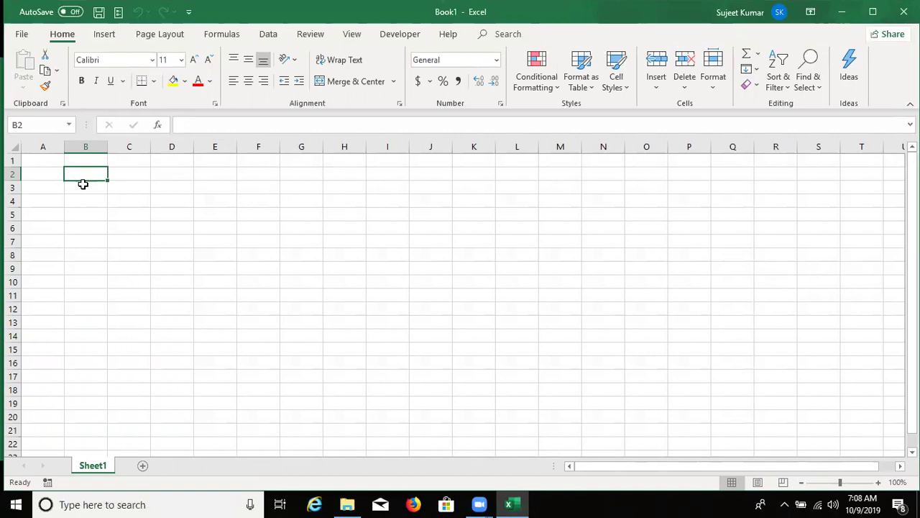
type("10/9")
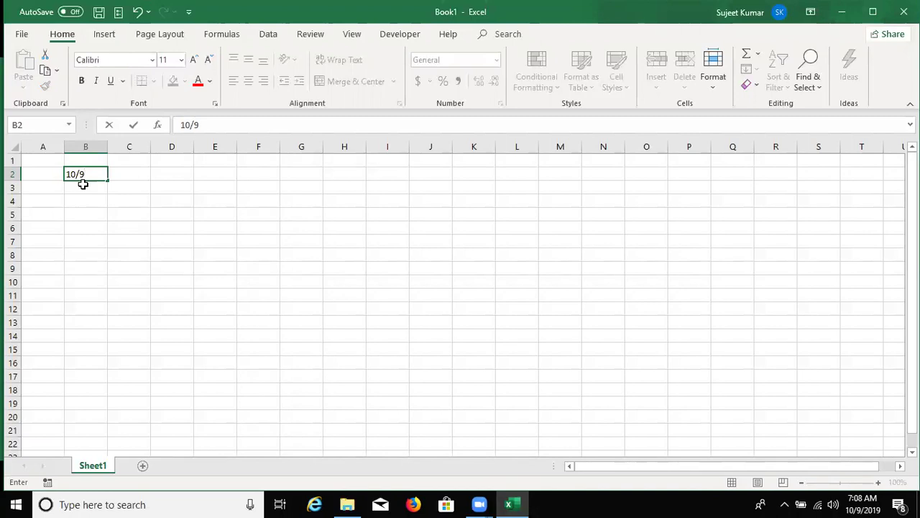
key("Return")
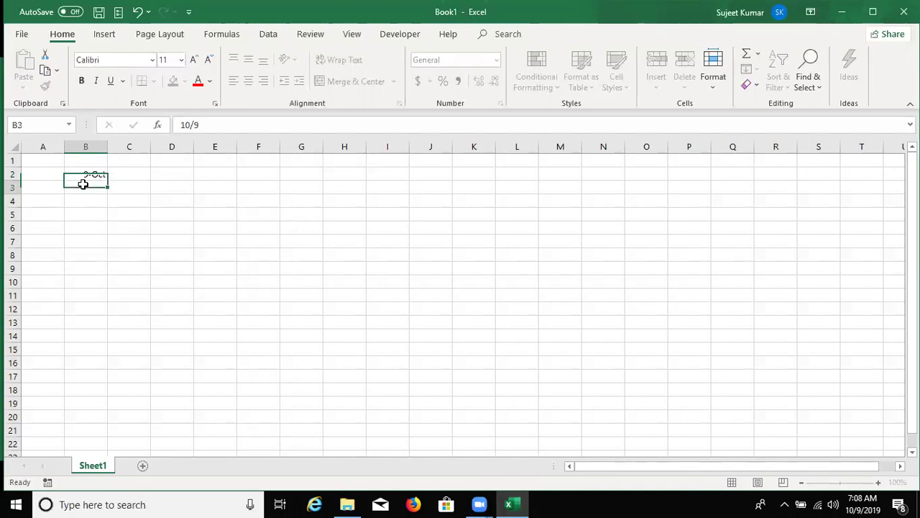
key("Up")
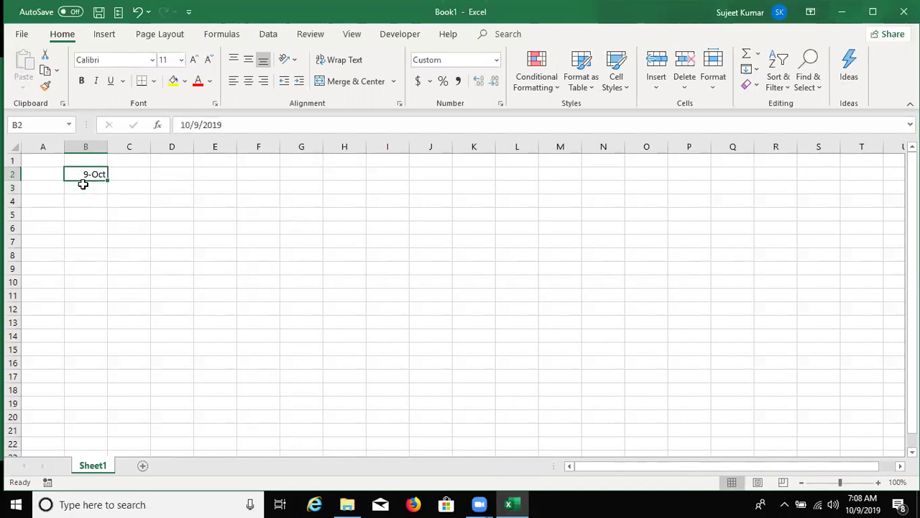
key("Right")
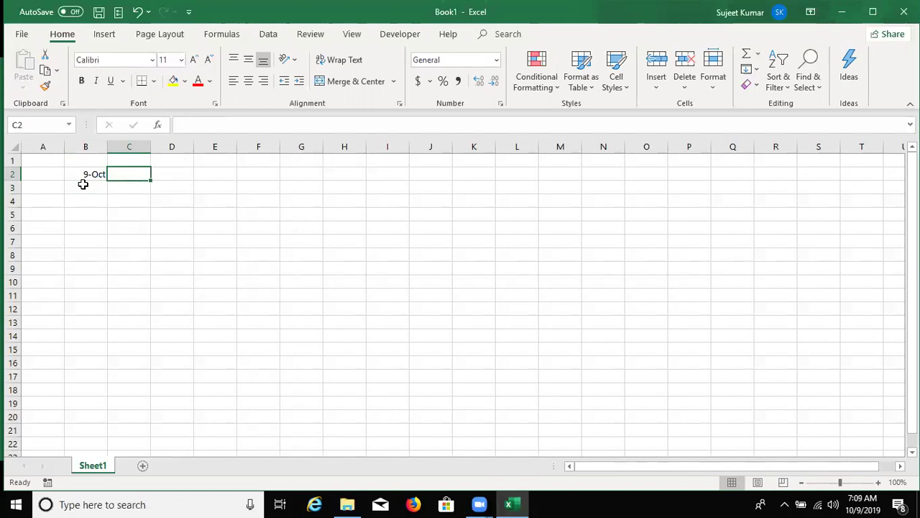
Step: Try entering 09.10.2019 in C2, then delete it
type("09.10.201")
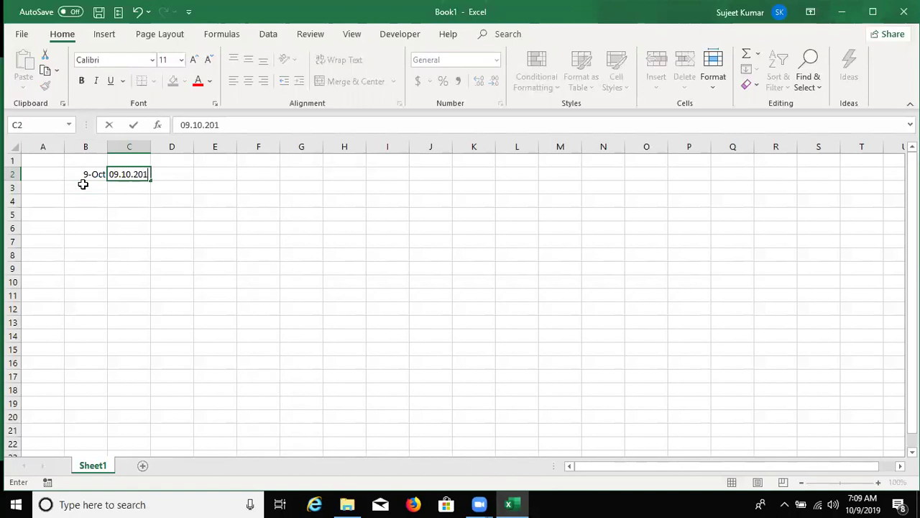
type("9")
key("Return")
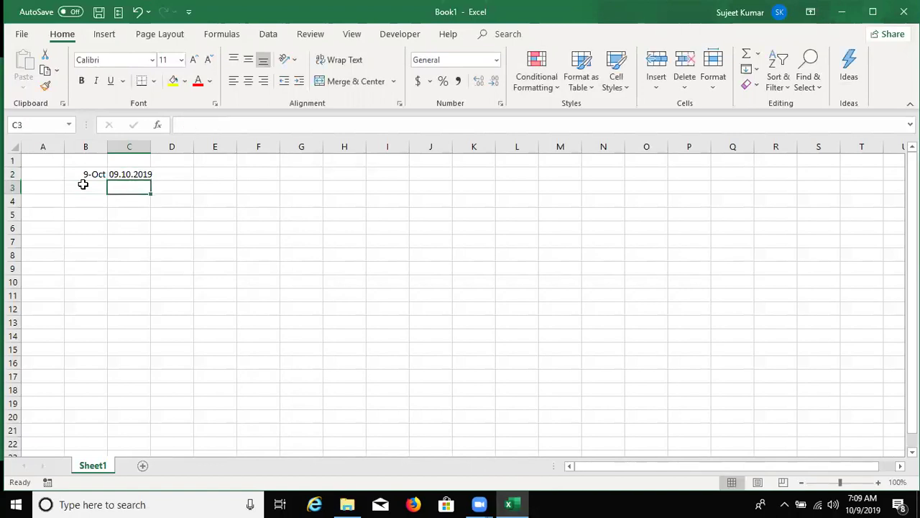
key("Up")
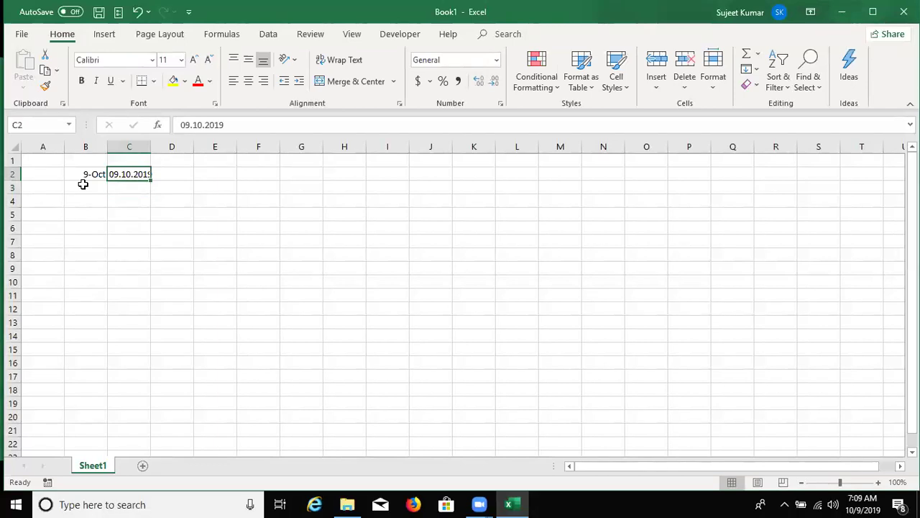
key("Delete")
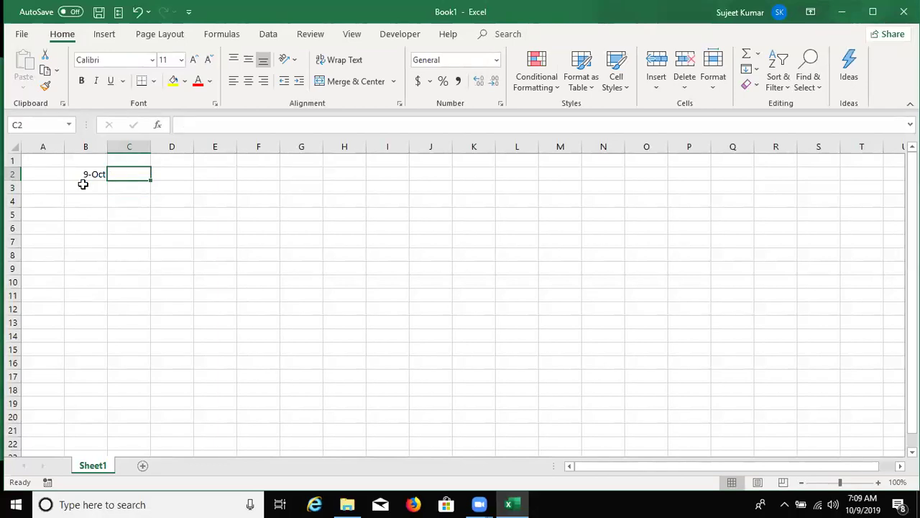
Step: Switch B2 to General format so its date shows as serial number 43747
key("Left")
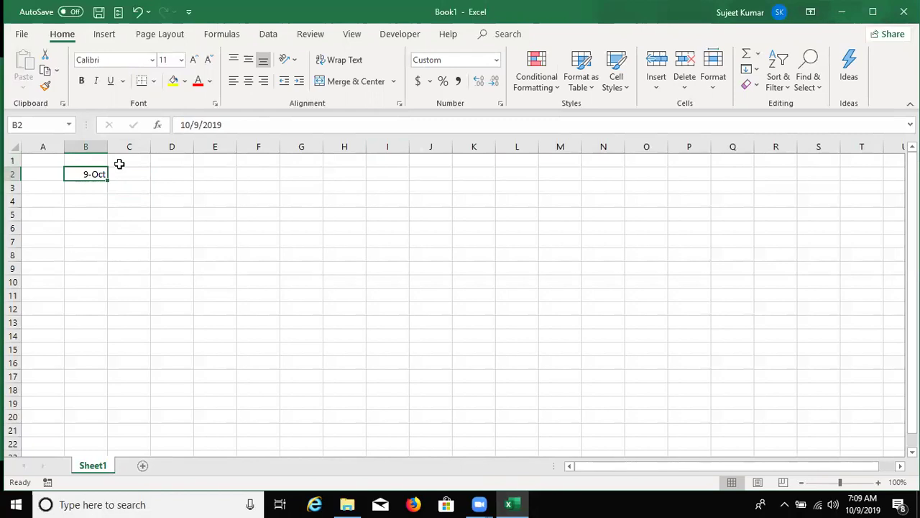
left_click(496, 60)
left_click(501, 85)
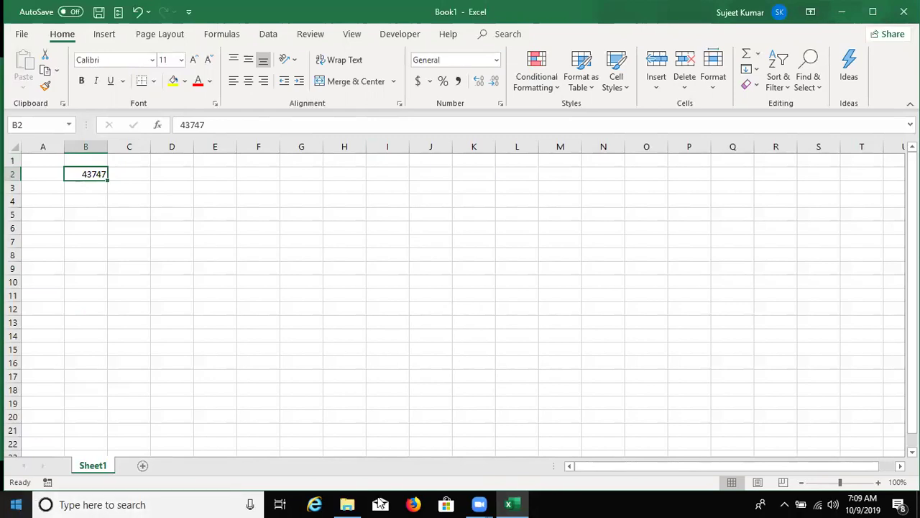
mouse_move(870, 498)
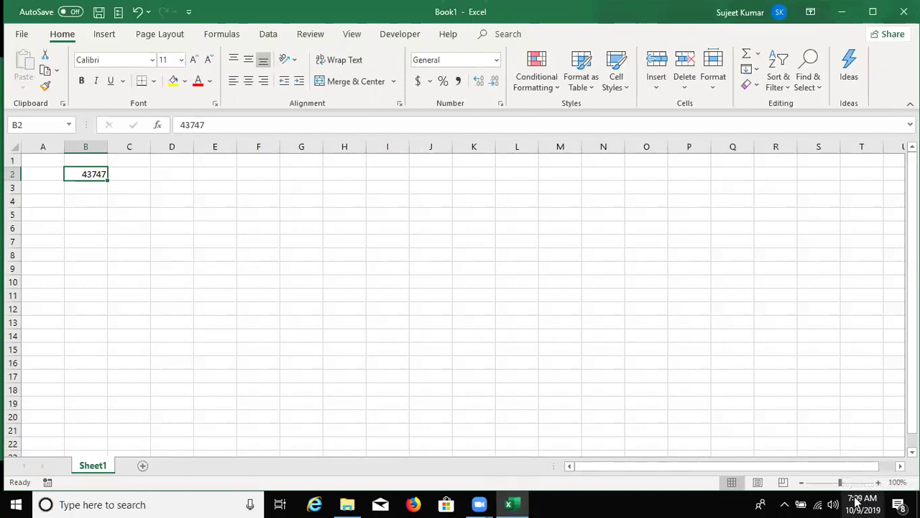
Step: Enter the text 123s in cell B4
left_click(98, 200)
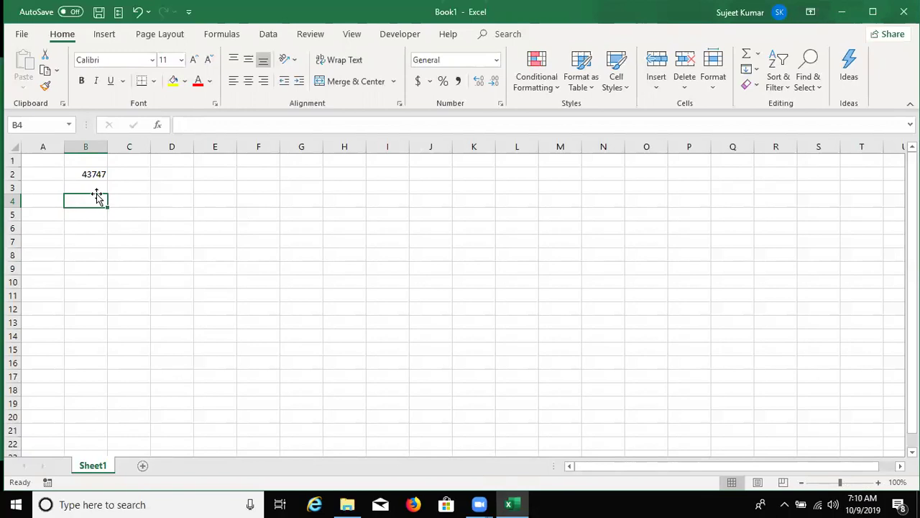
type("123")
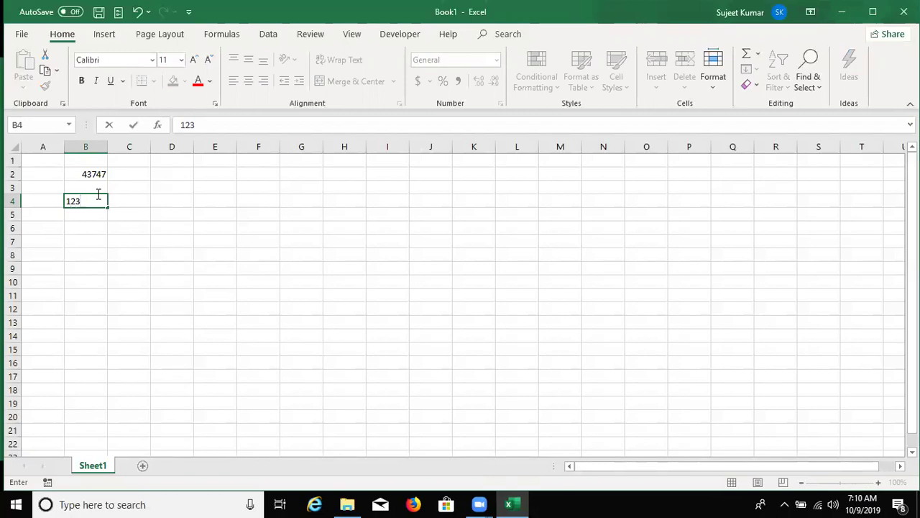
type("s")
key("Return")
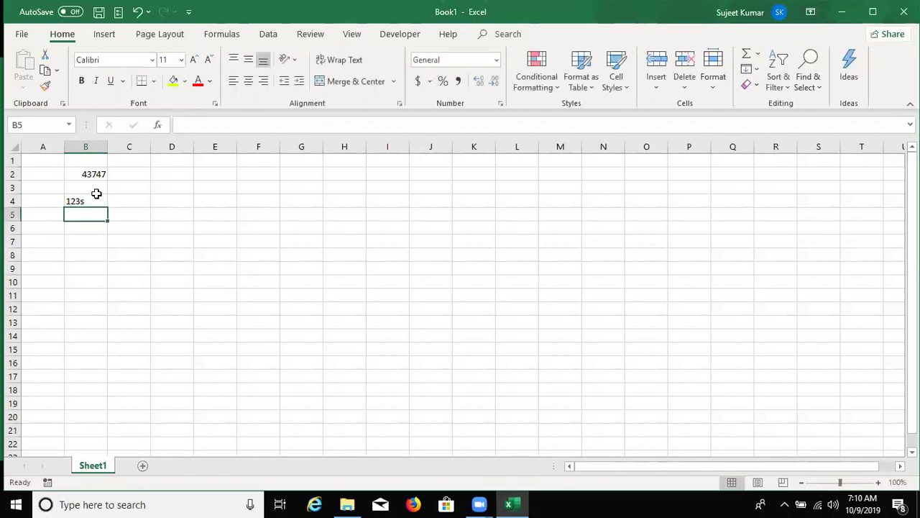
Step: Enter =B4+20 in C4, which returns a #VALUE! error
left_click(96, 194)
key("Right")
type("=")
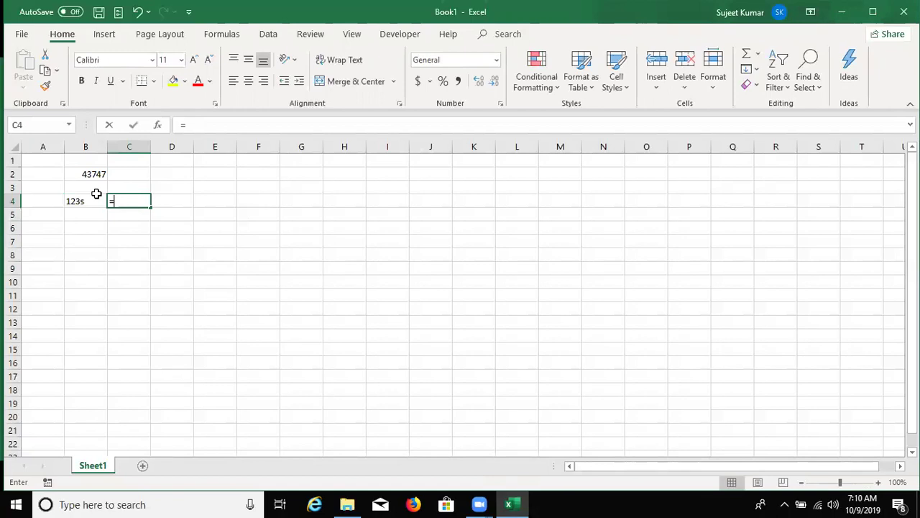
left_click(96, 196)
type("+20")
key("Return")
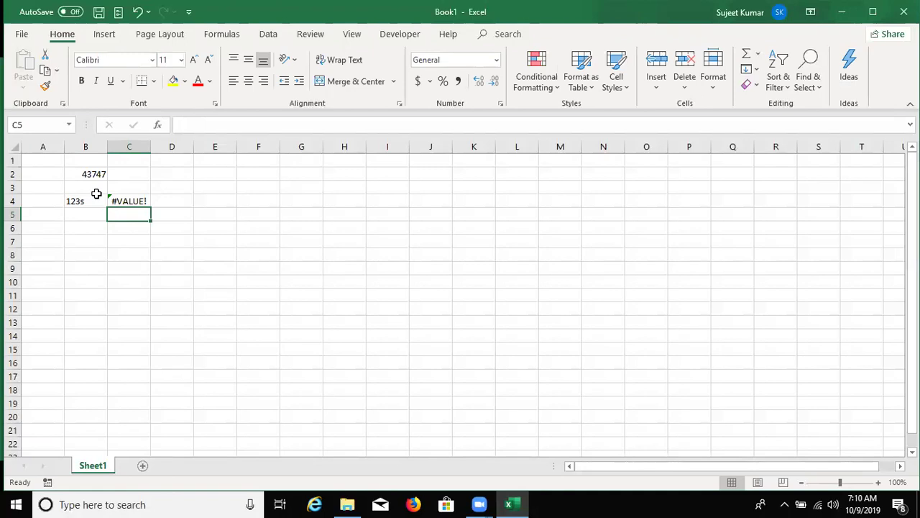
key("Up")
key("Up")
key("Up")
key("Down")
key("Down")
key("Down")
key("Up")
key("Up")
key("Up")
key("Left")
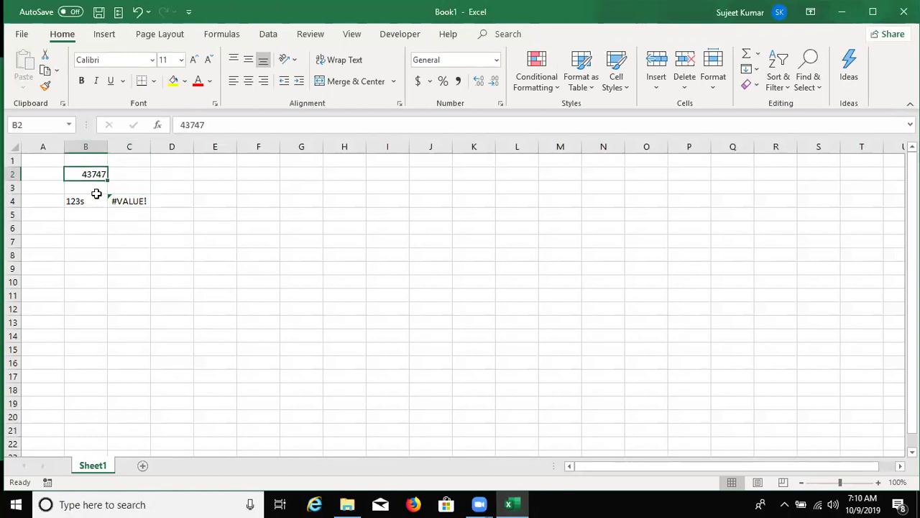
Step: Restore B2's date format and enter =B2+20 in C2, giving 29-Oct-19
key("ctrl+shift+3")
key("Right")
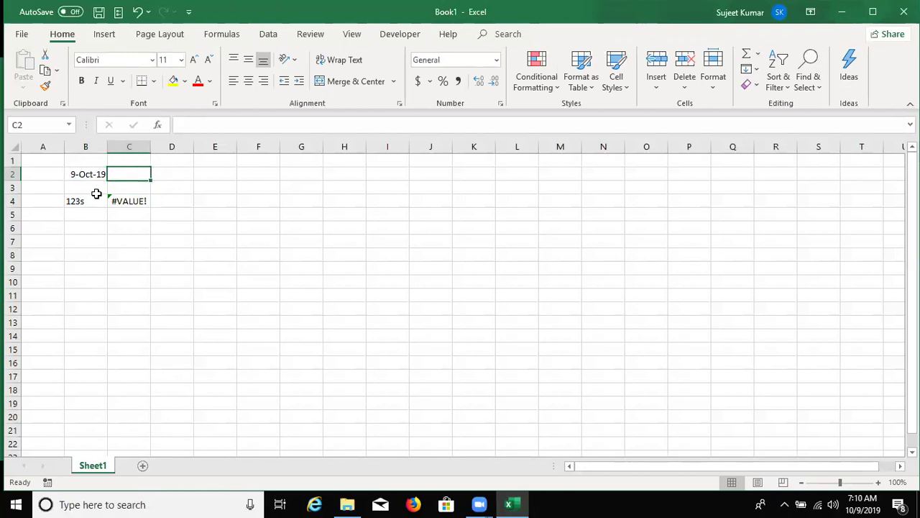
type("=B2+20")
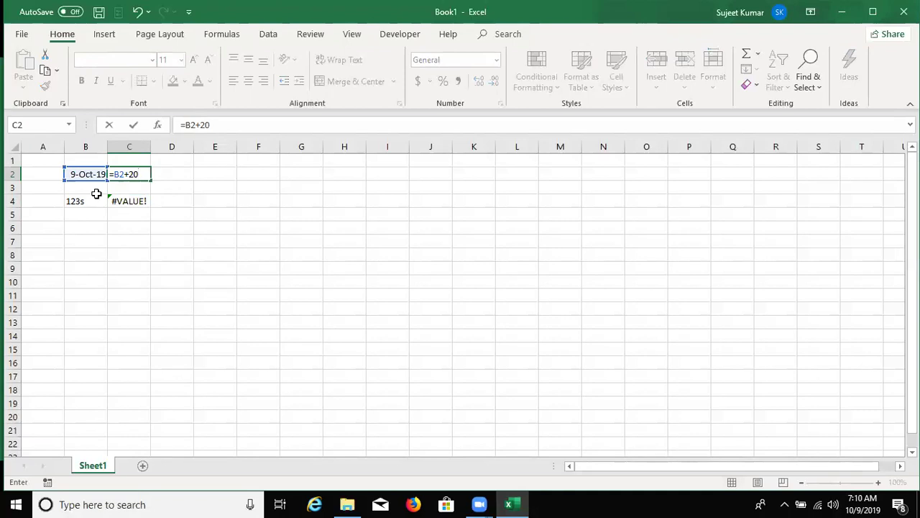
key("ctrl+Return")
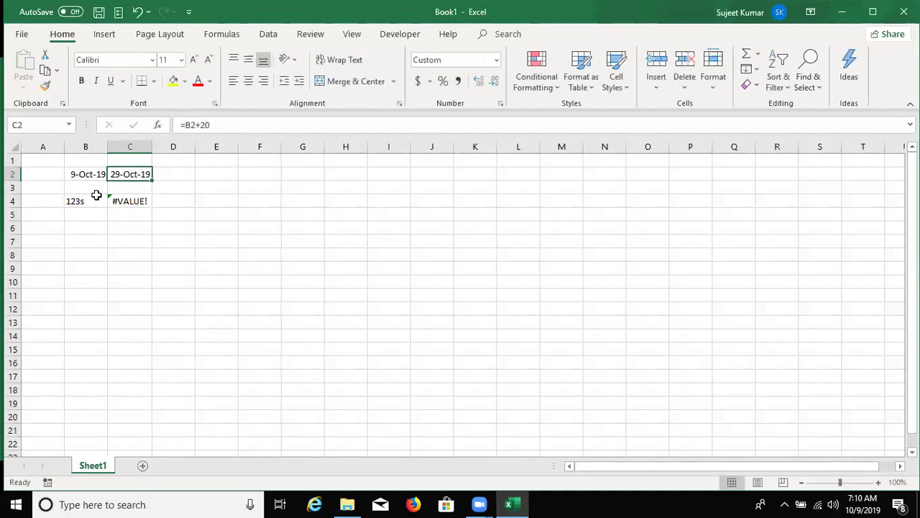
key("Left")
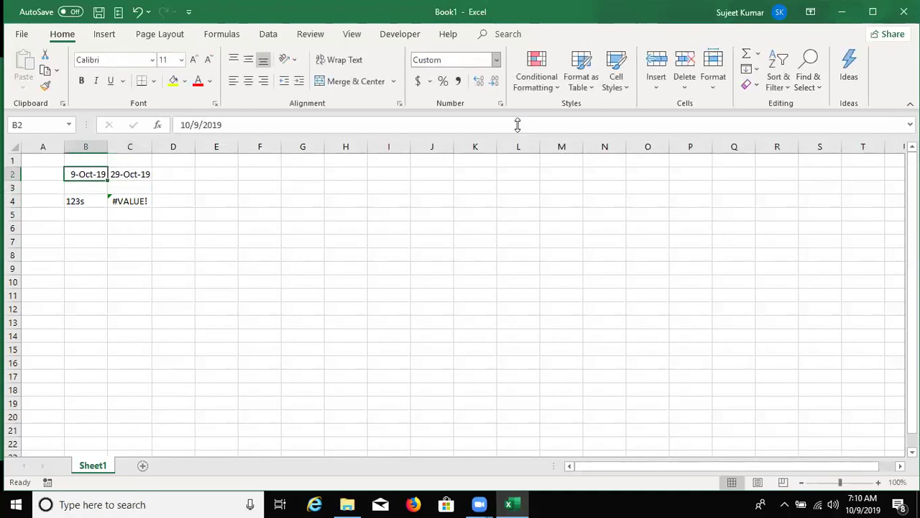
Step: Set B2 and C2 to General, showing serial numbers 43747 and 43767
left_click(496, 60)
left_click(453, 79)
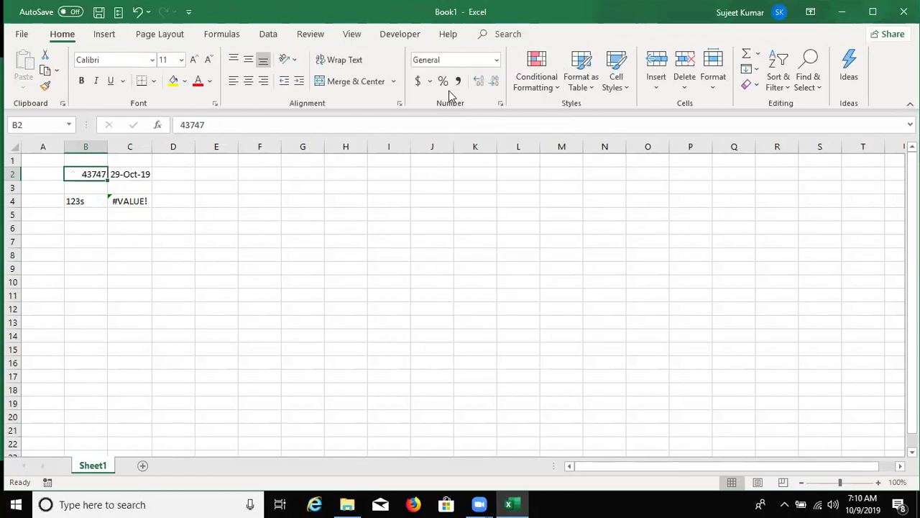
left_click(119, 180)
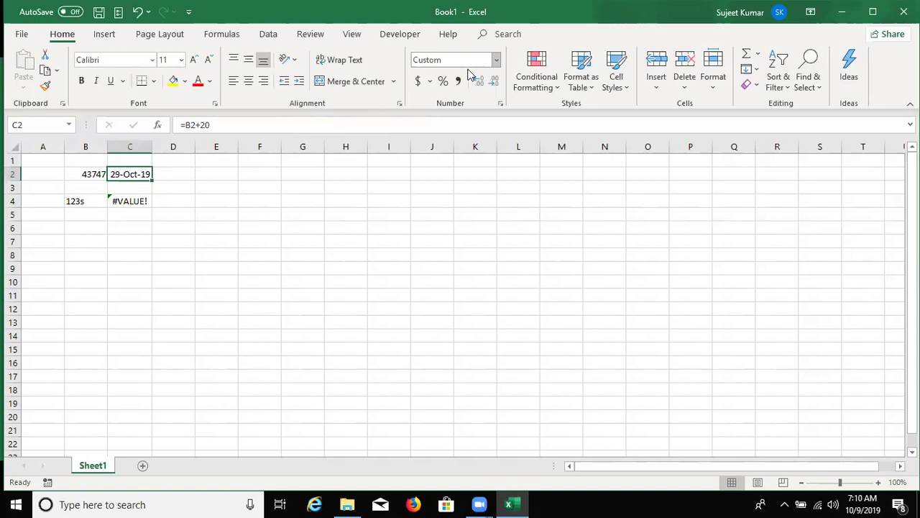
left_click(496, 60)
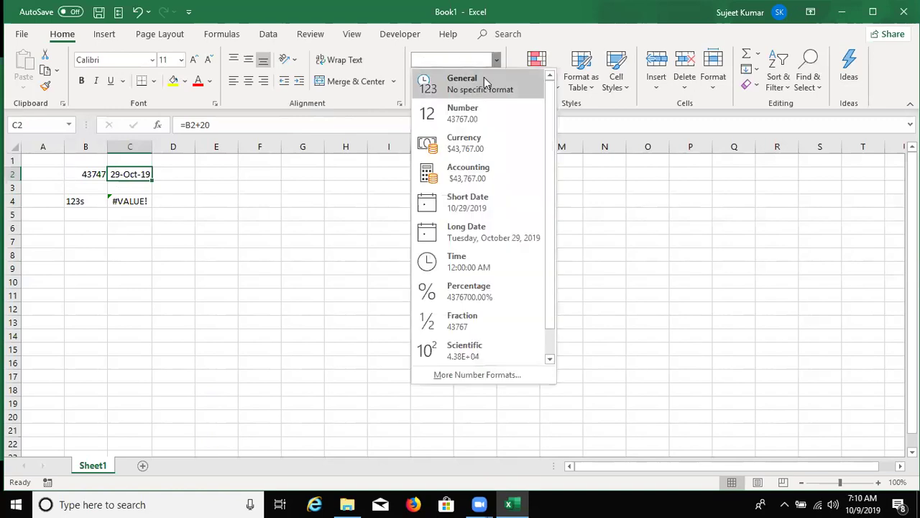
left_click(484, 79)
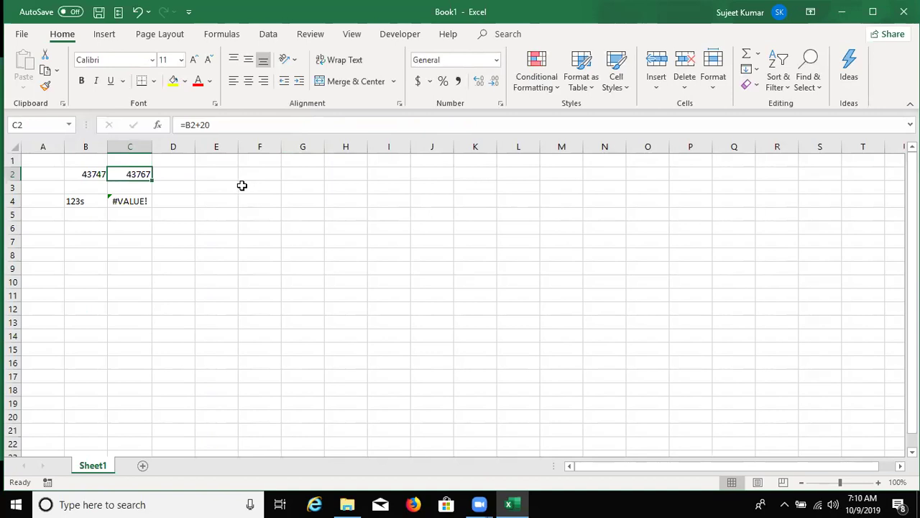
Step: Format B2:C2 as Short Date, showing 10/9/2019 and 10/29/2019
left_click(87, 171)
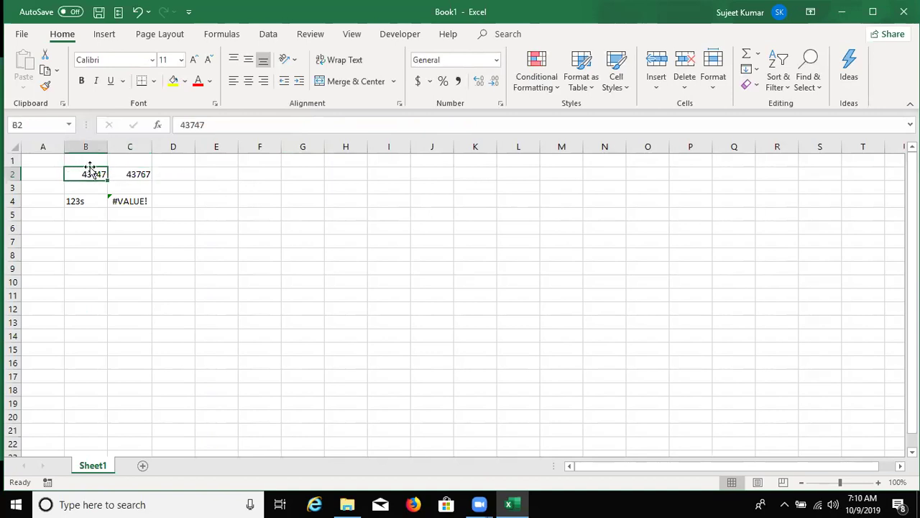
left_click_drag(87, 170, 140, 173)
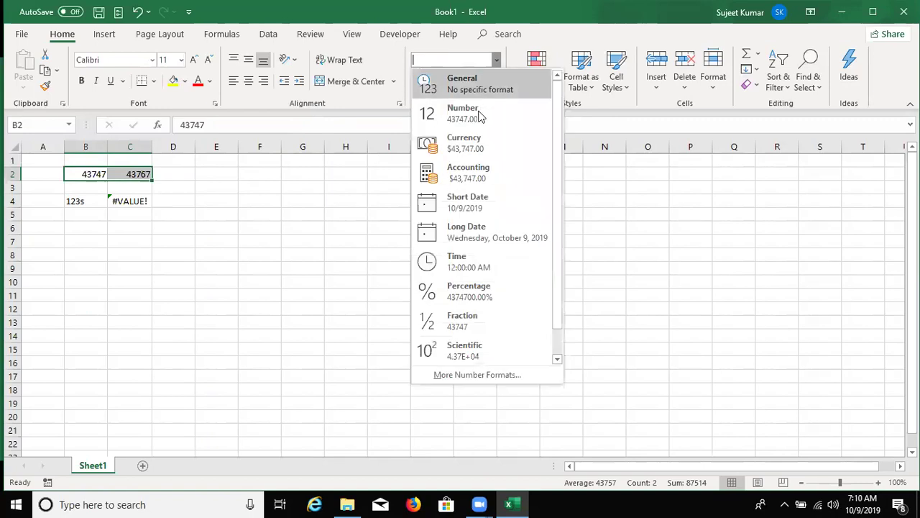
left_click(478, 207)
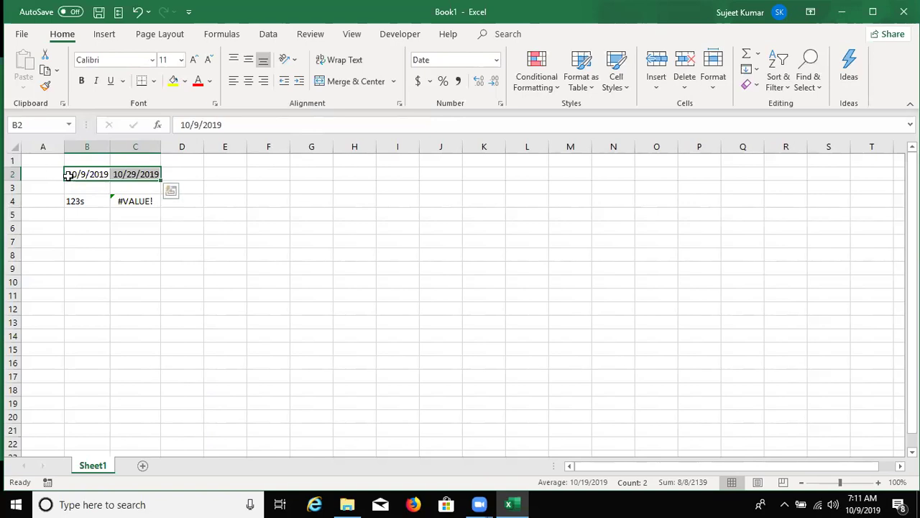
left_click(238, 214)
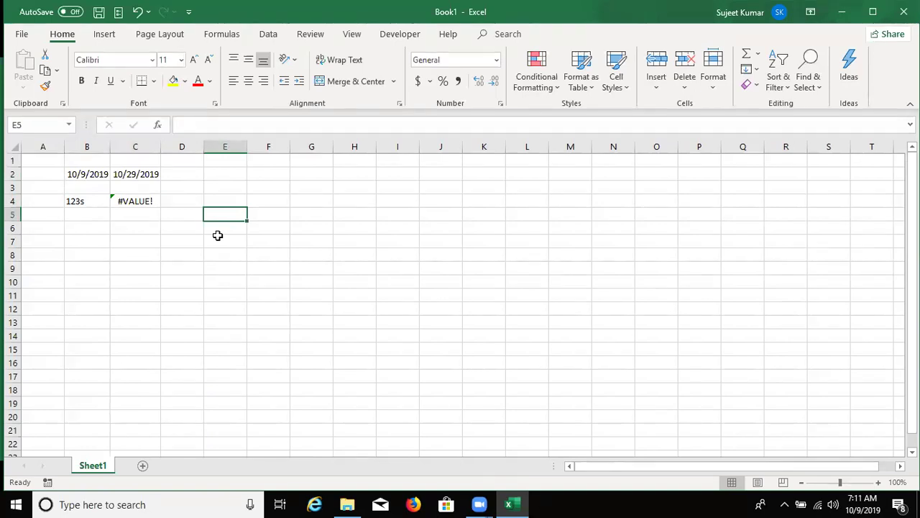
Step: Enter the time in E5 as 10:20, then 10:20 pm, then 22:20, checking each result
type("1")
type("0:20")
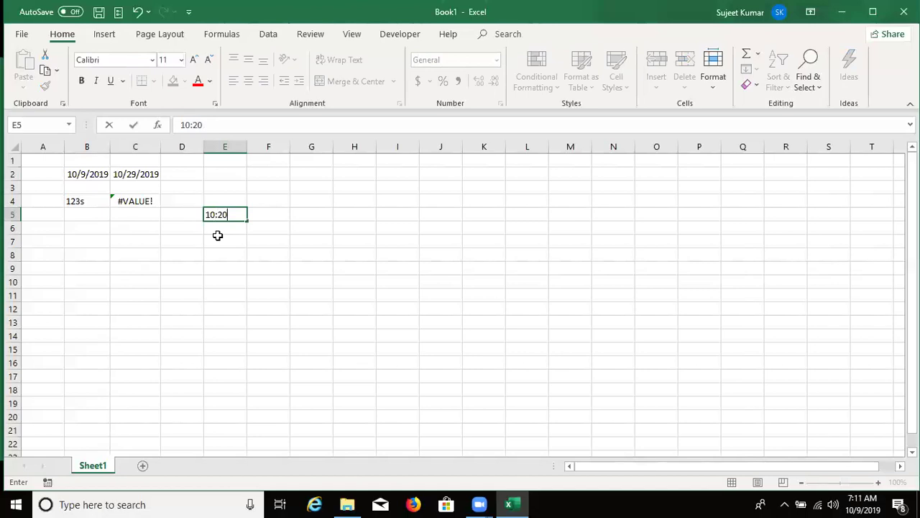
key("Return")
key("Up")
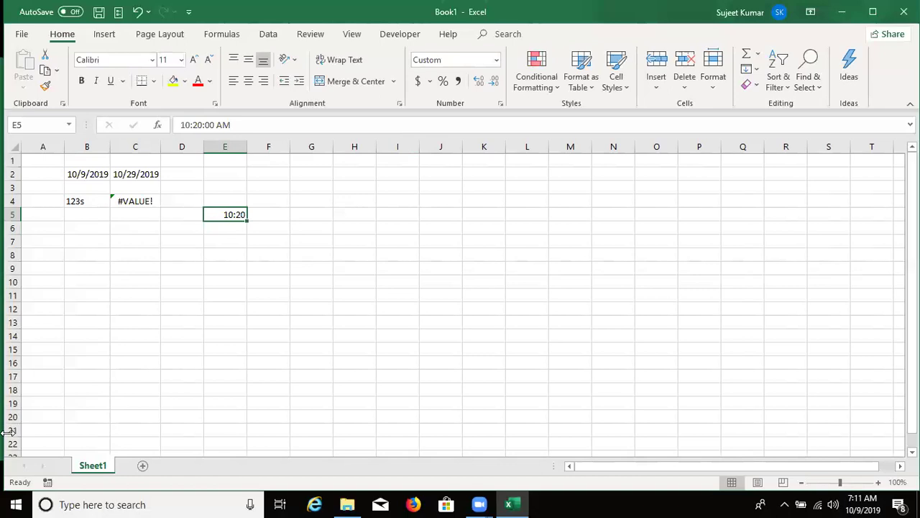
type("10:20")
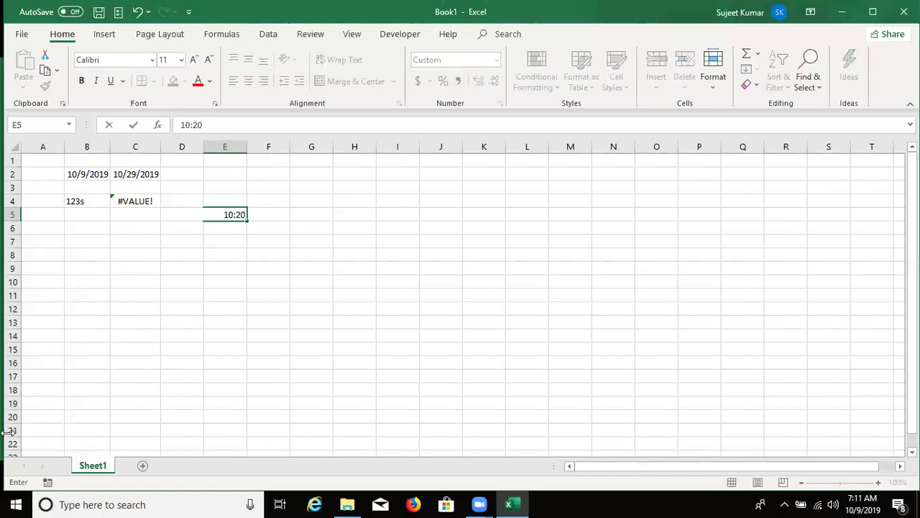
key("Return")
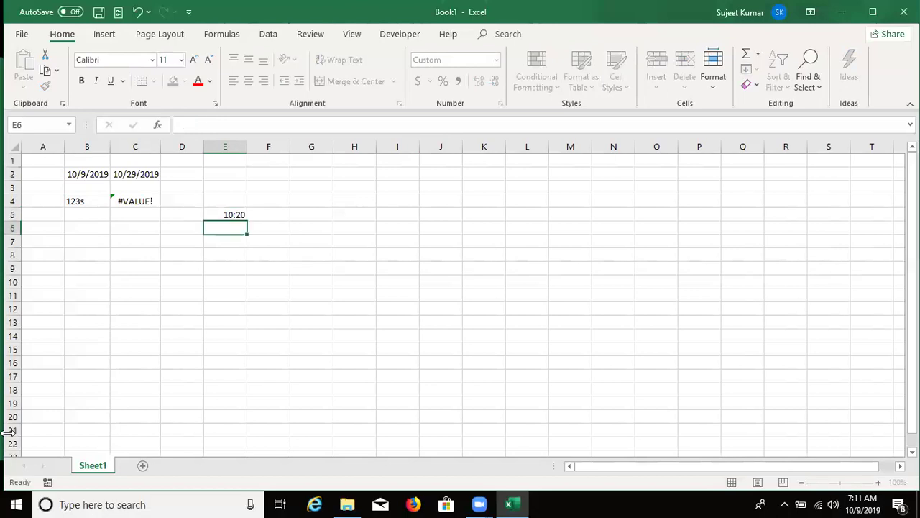
key("Up")
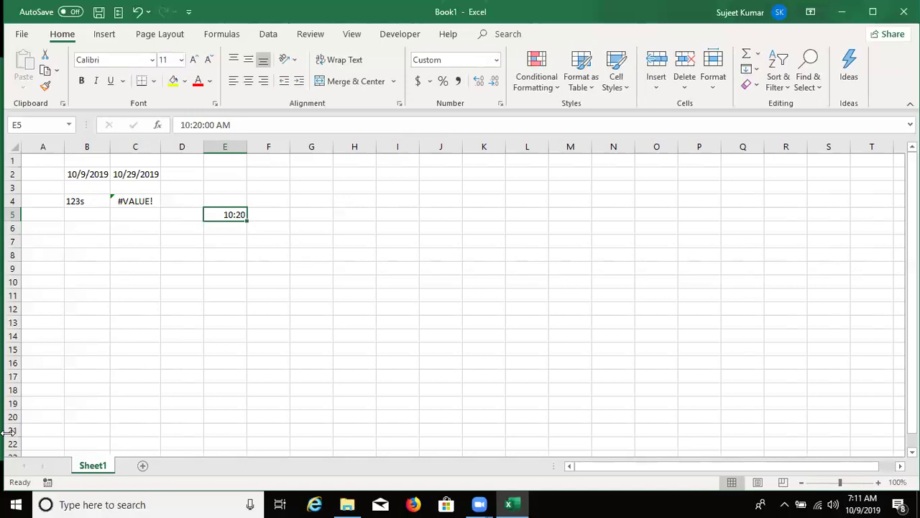
type("10:20")
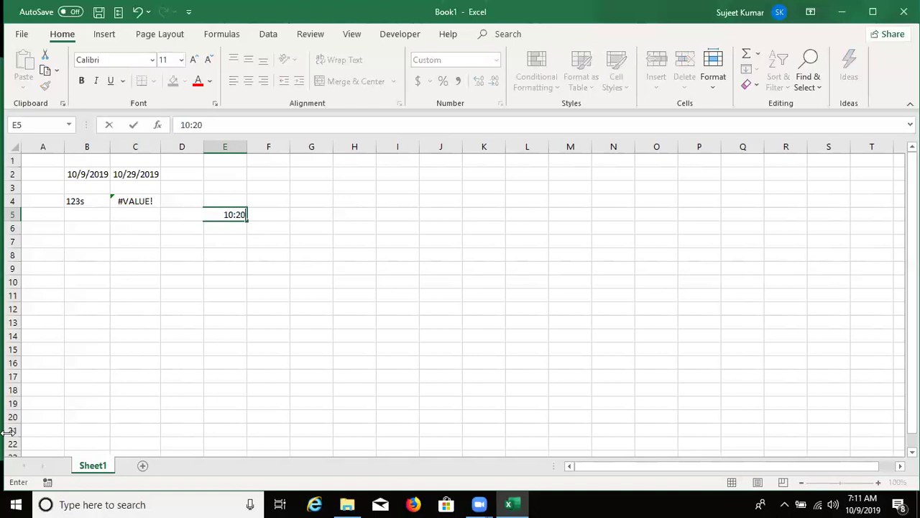
type(" pm")
key("Return")
key("Up")
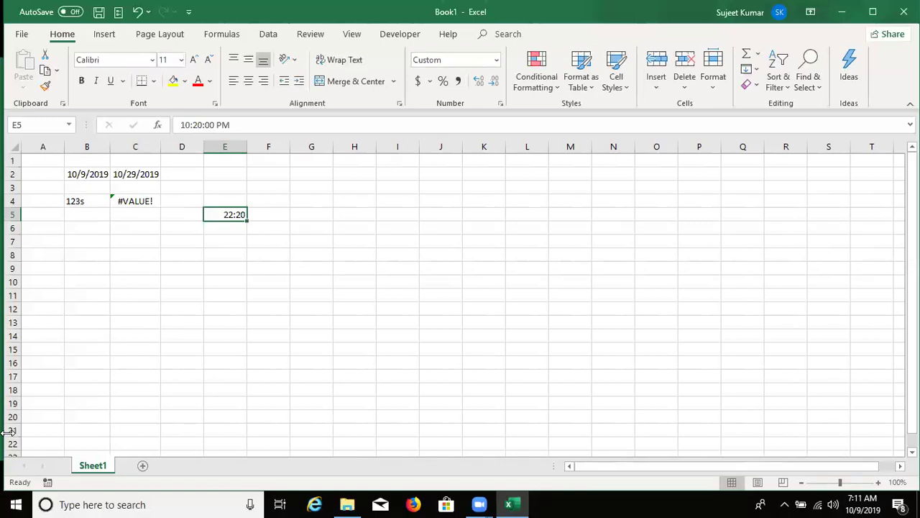
type("22")
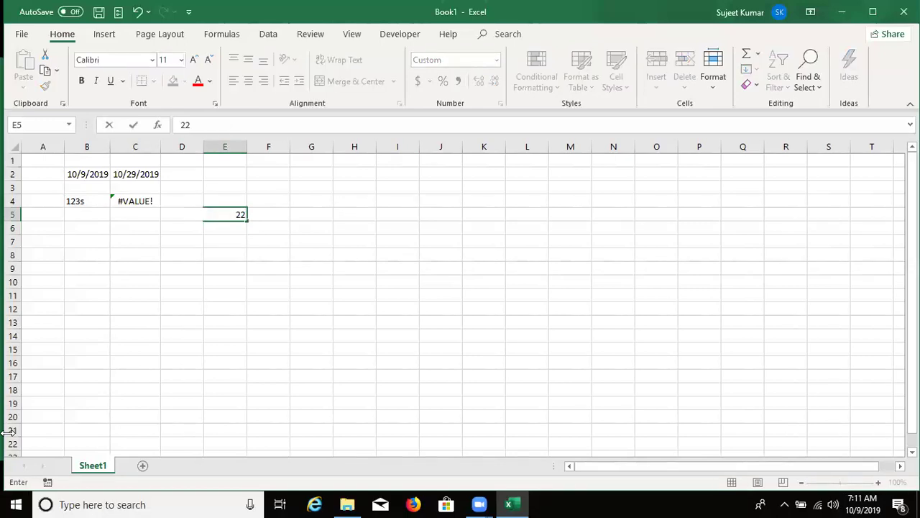
type(":20")
key("Return")
key("Up")
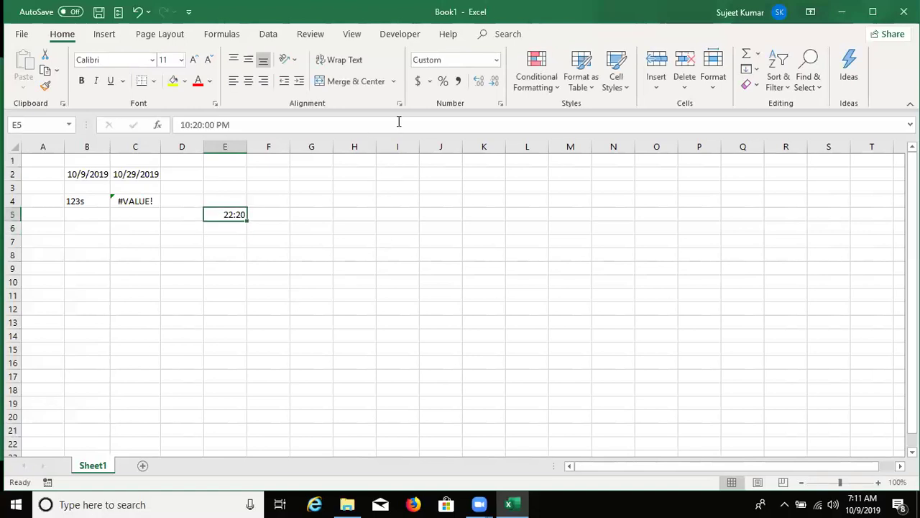
left_click(501, 103)
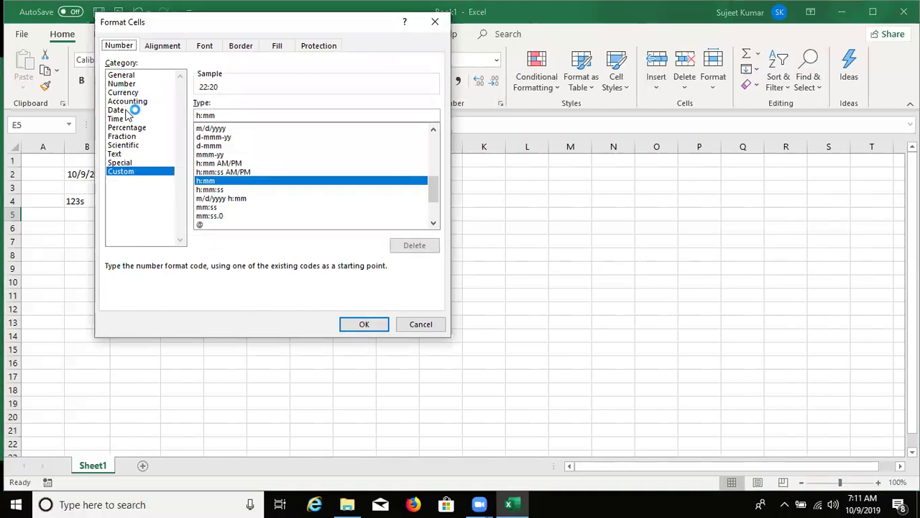
left_click(126, 111)
left_click(139, 120)
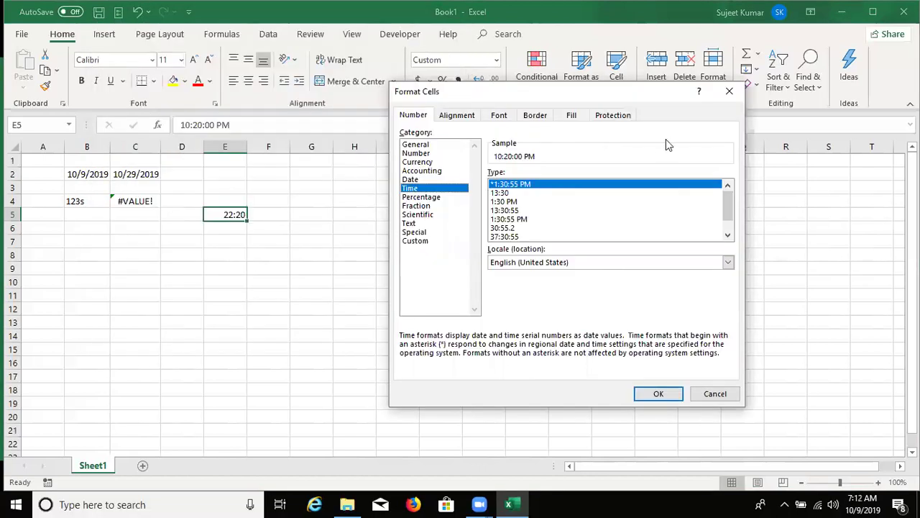
left_click(728, 92)
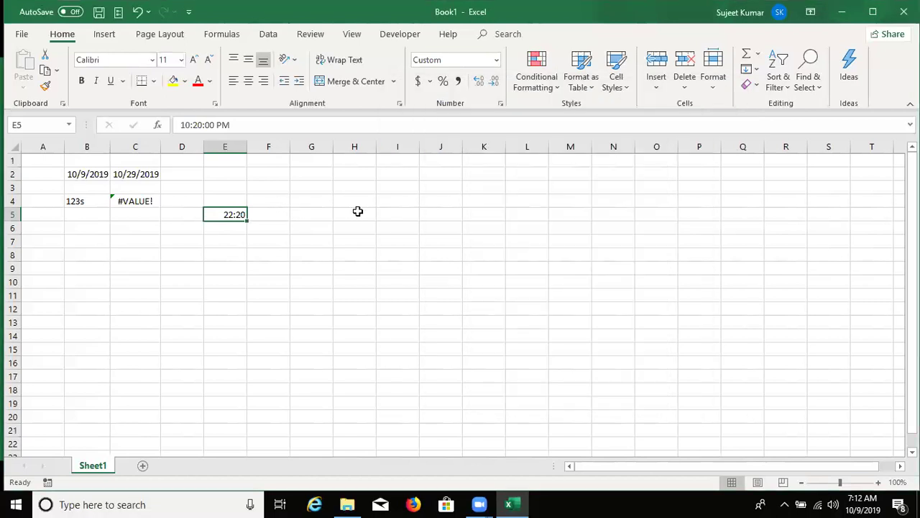
left_click(356, 212)
Step: Enter the duration 45:30 in H5 and set it to General, showing 1.895833
type("4")
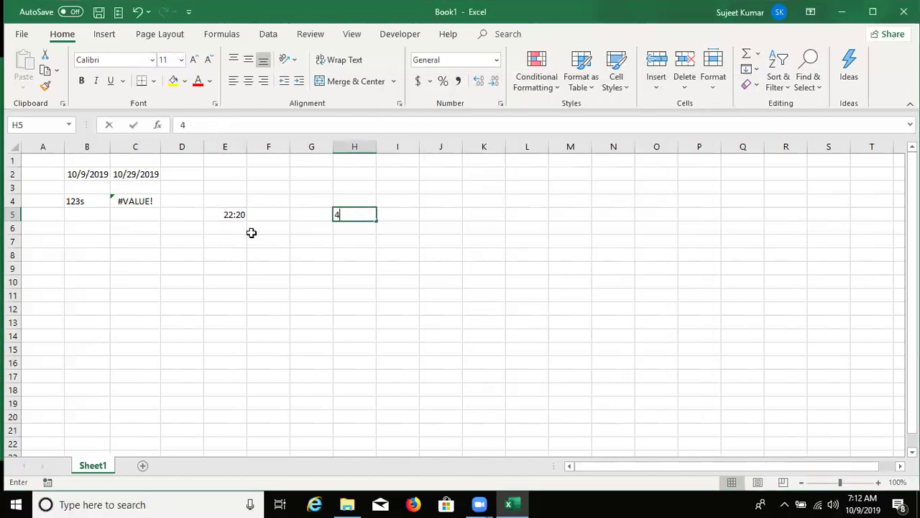
type("5:30")
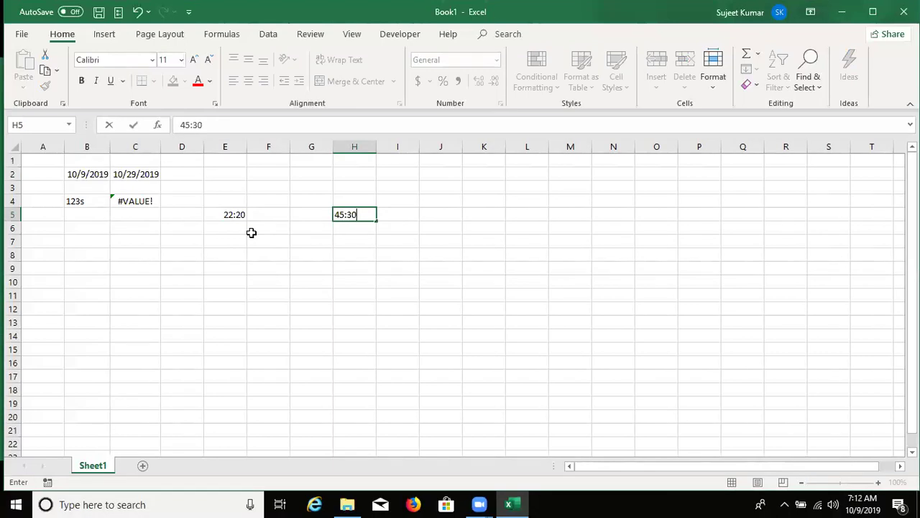
key("Return")
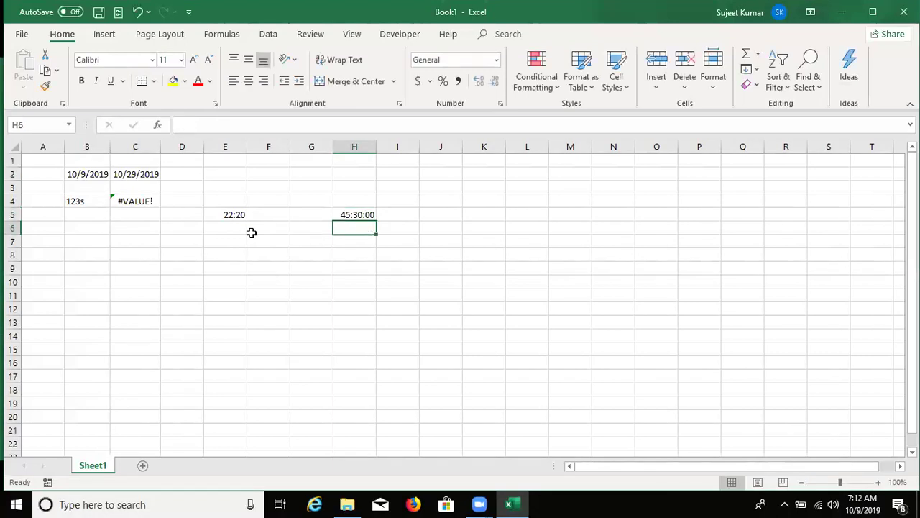
key("Up")
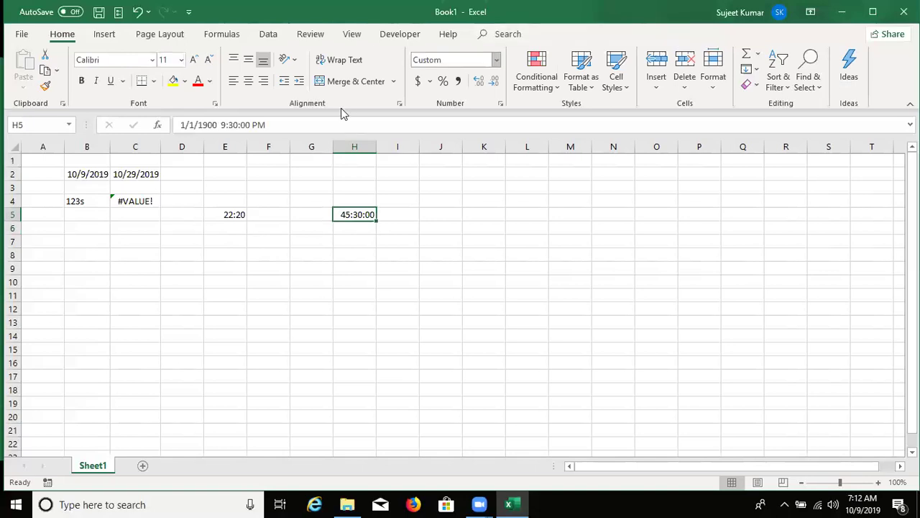
left_click(496, 60)
left_click(453, 79)
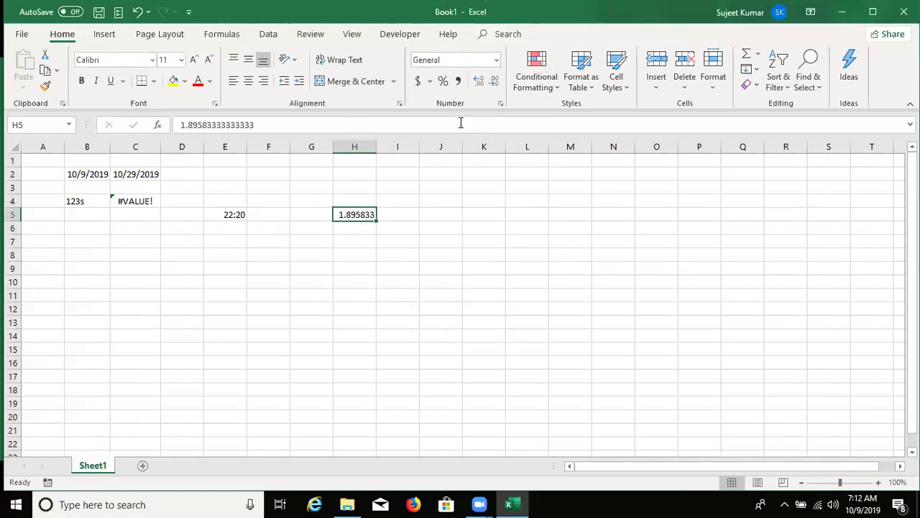
Step: Apply the 37:30:55 elapsed-time format to H5 in Format Cells, so it shows 45:30:00
left_click(501, 104)
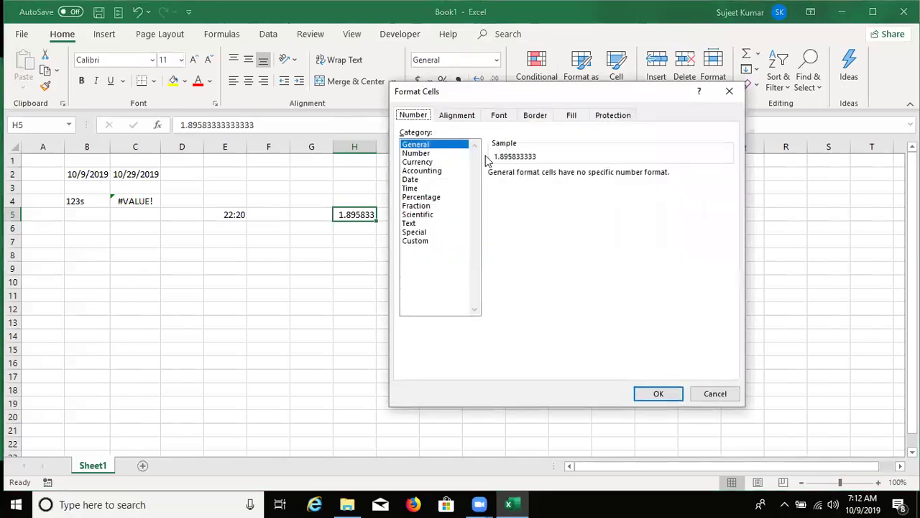
left_click(411, 180)
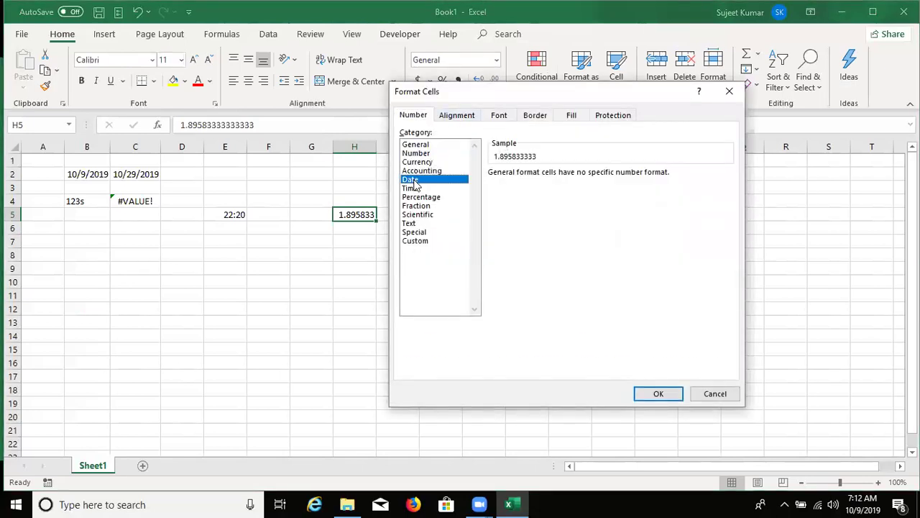
left_click(414, 189)
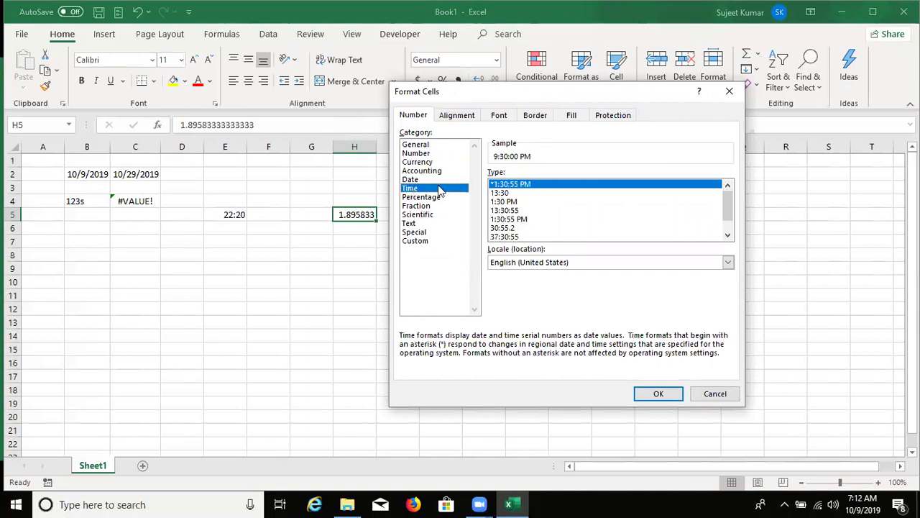
left_click(503, 211)
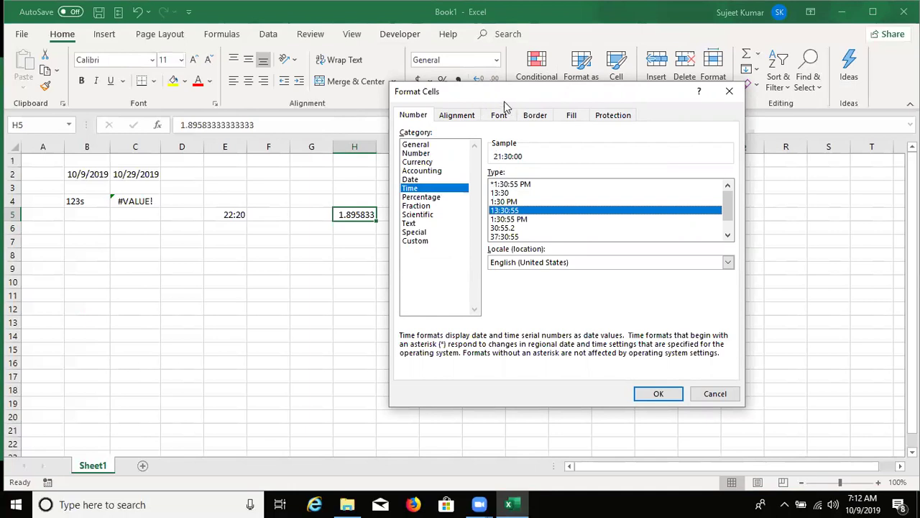
left_click_drag(501, 94, 525, 93)
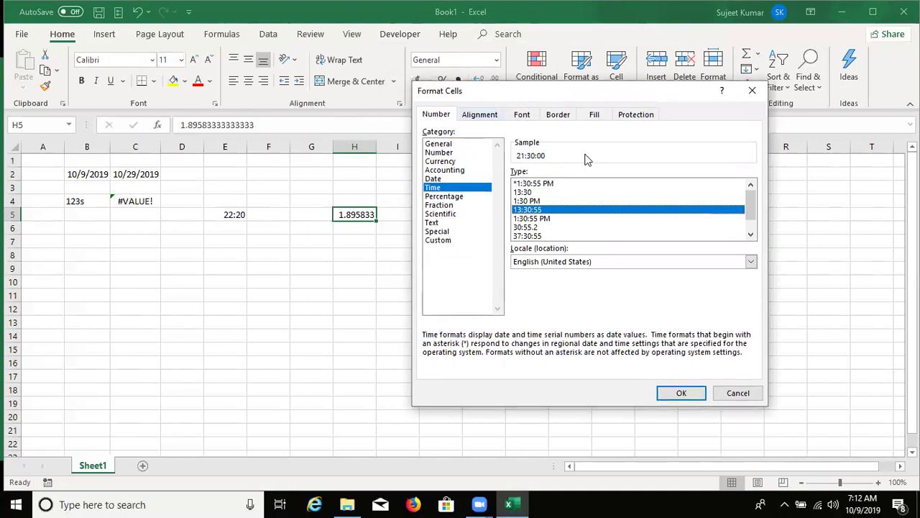
left_click(532, 237)
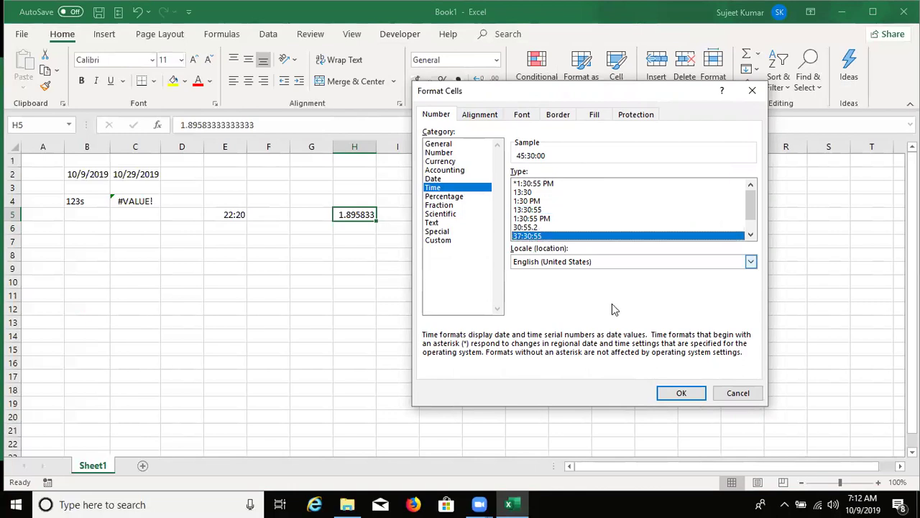
left_click(681, 395)
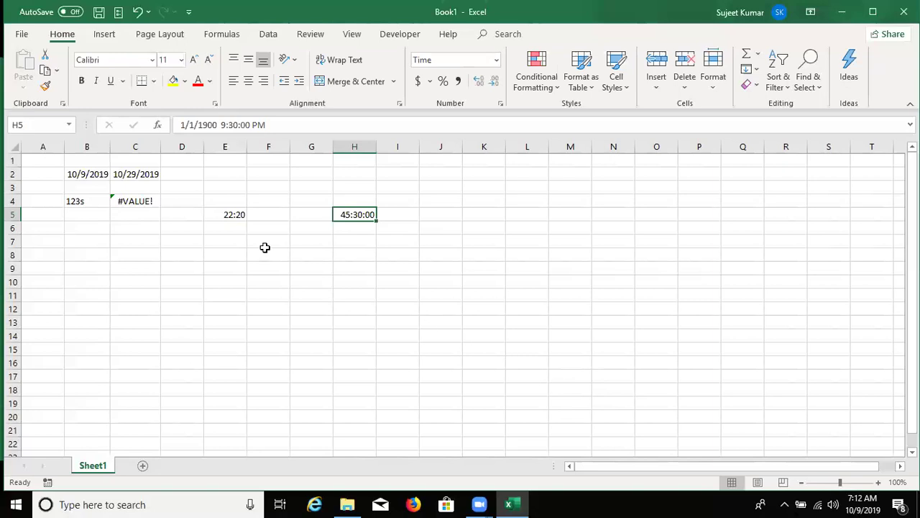
Step: Set E5's 22:20 time to General format, showing 0.930556
left_click(222, 216)
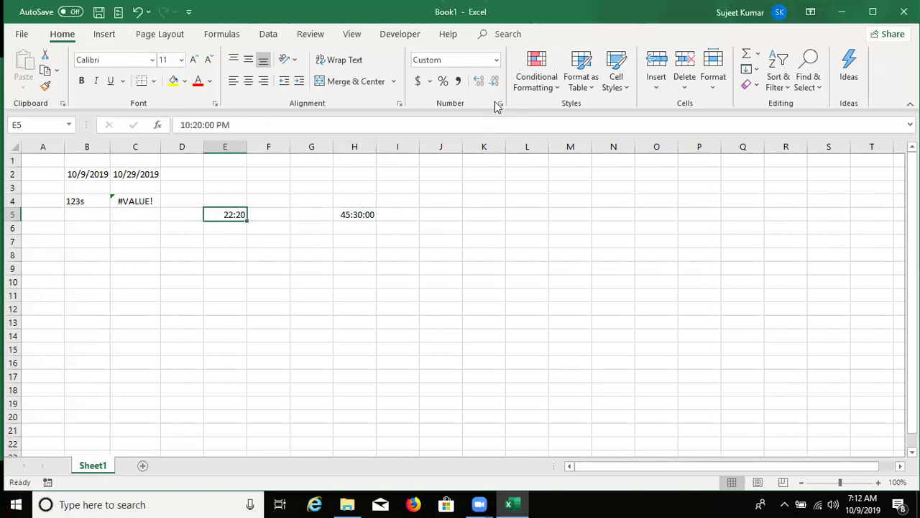
left_click(496, 60)
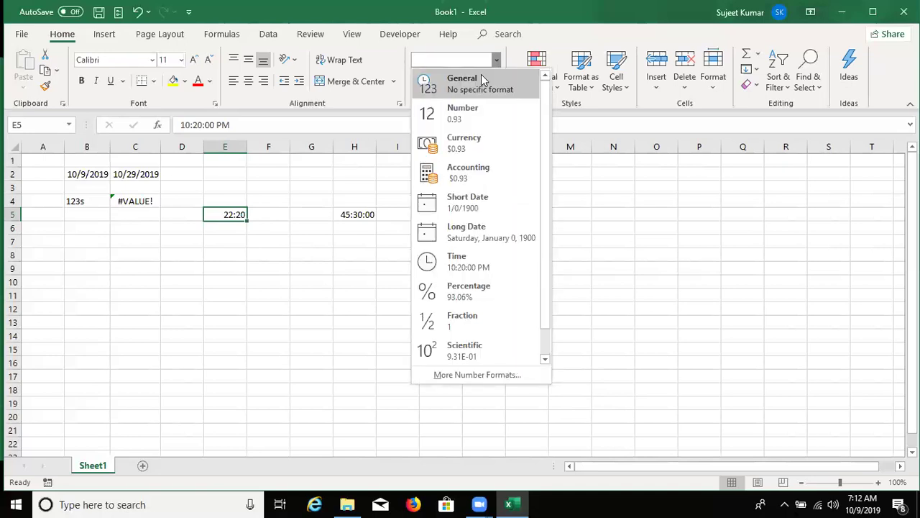
left_click(482, 76)
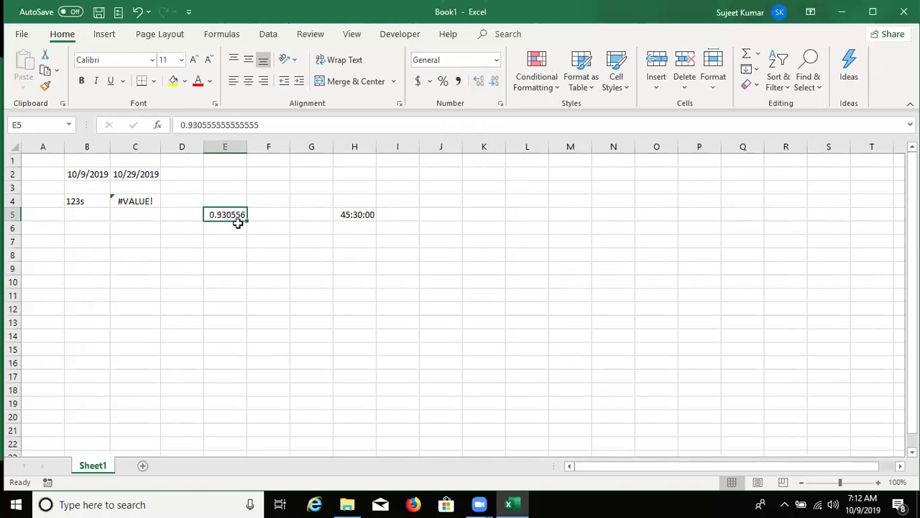
Step: Enter 24:00 in F7 and set it to General format, showing 1
left_click(285, 242)
type("24")
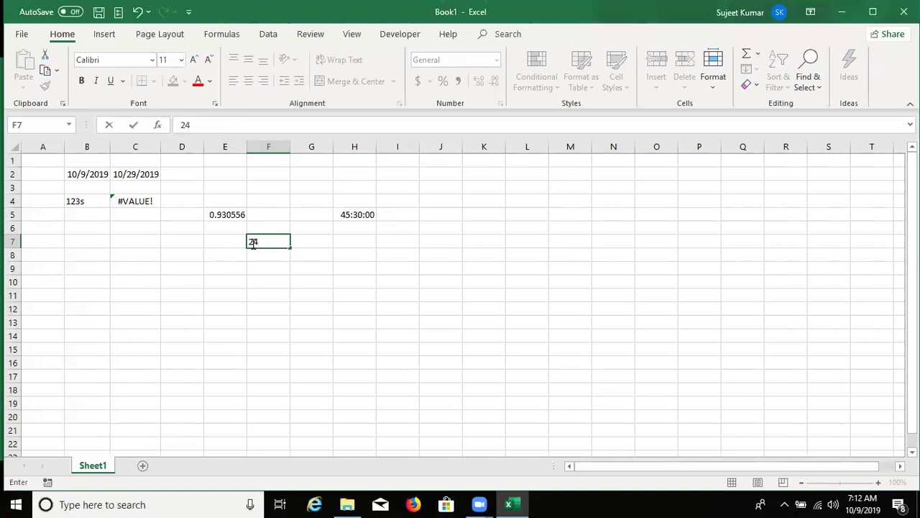
type(":00")
key("ctrl+Return")
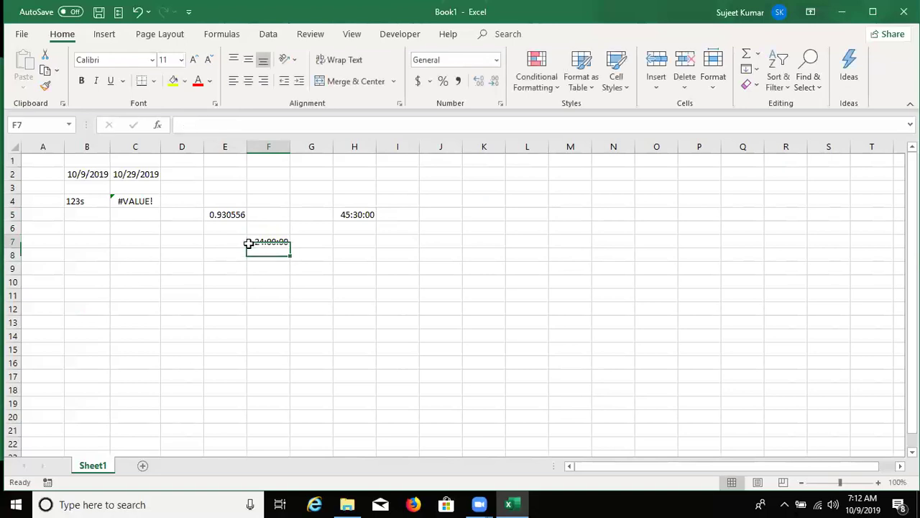
left_click(496, 61)
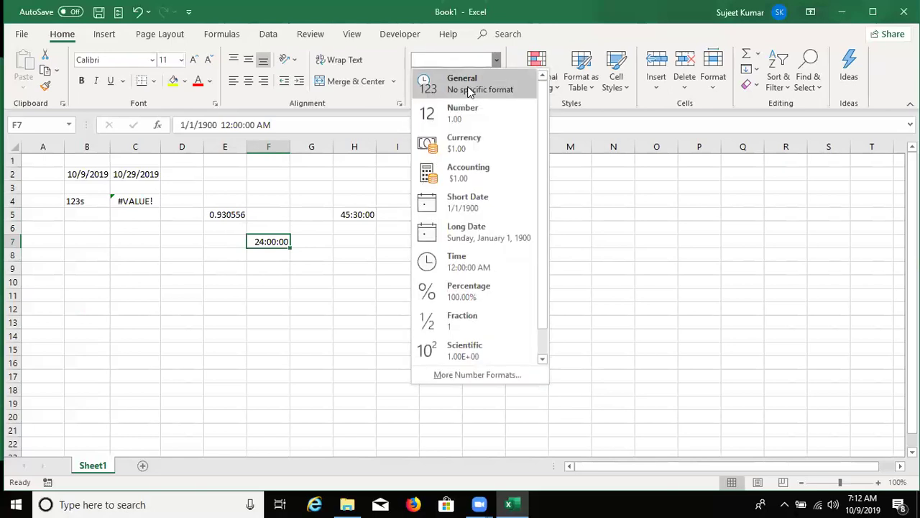
left_click(468, 89)
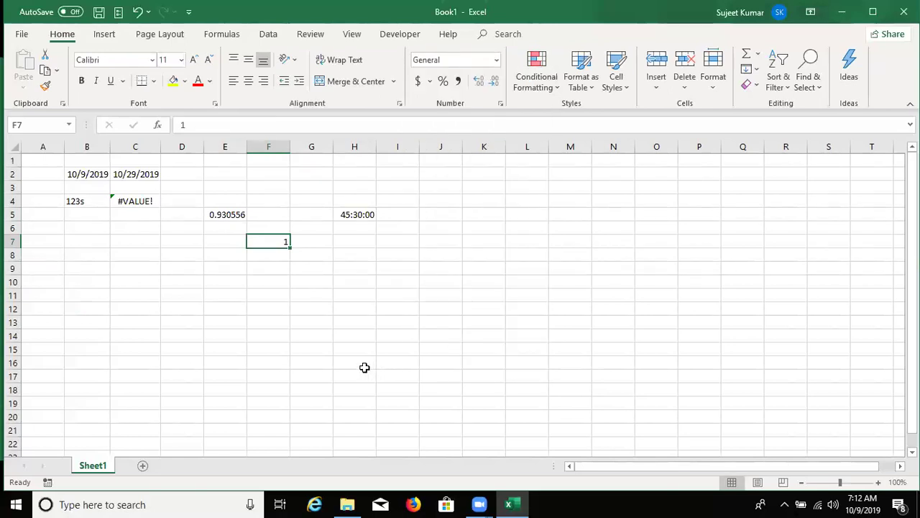
left_click(216, 245)
left_click(225, 269)
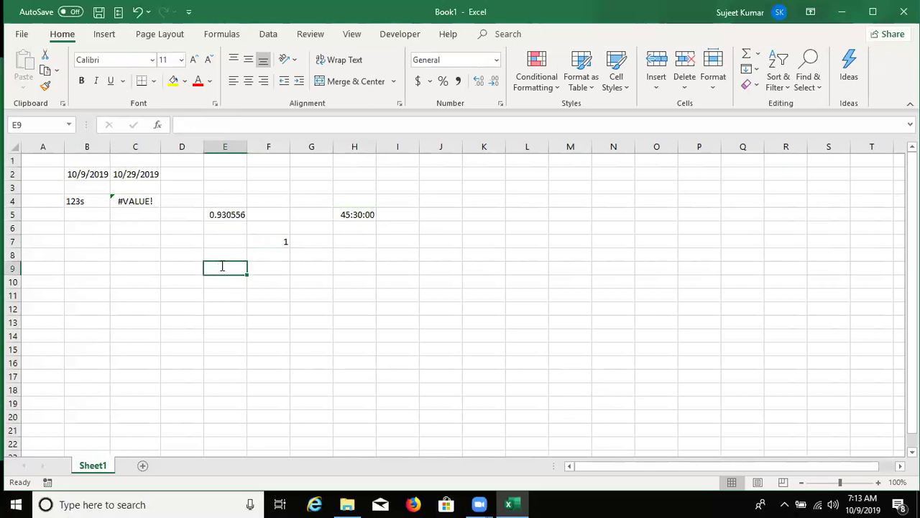
Step: Enter =TODAY() in E9, showing 10/9/2019
type("now")
key("BackSpace")
key("BackSpace")
key("BackSpace")
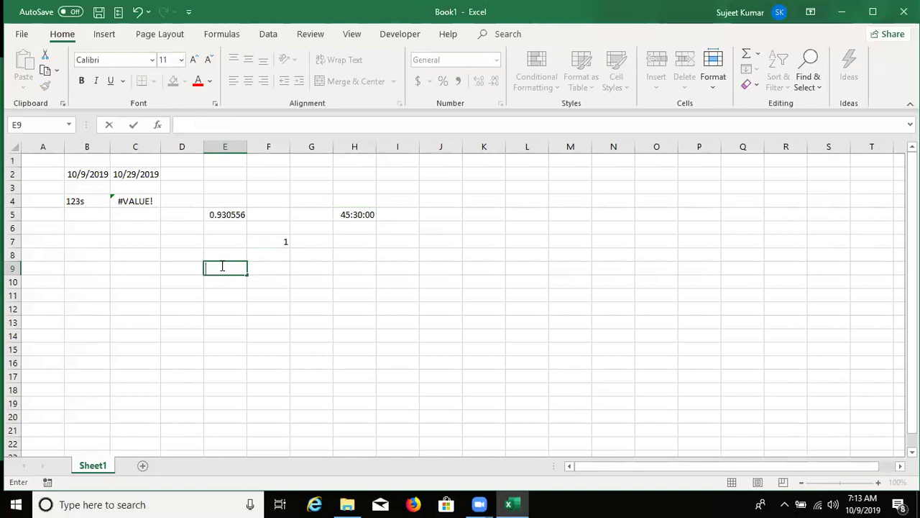
type("=t")
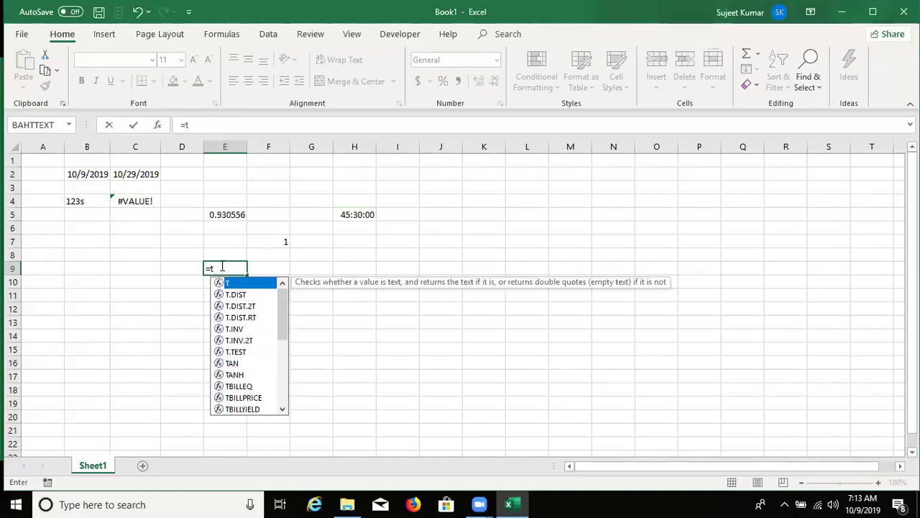
type("oda")
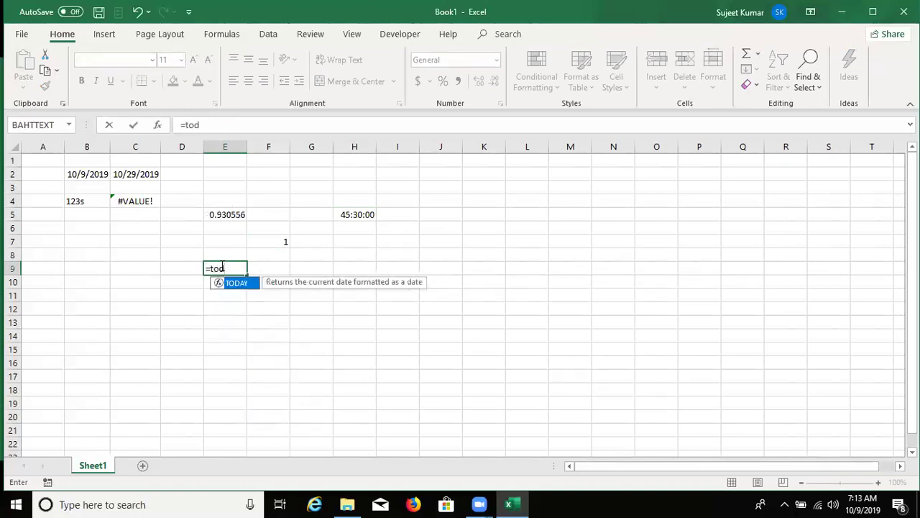
key("Tab")
type(")")
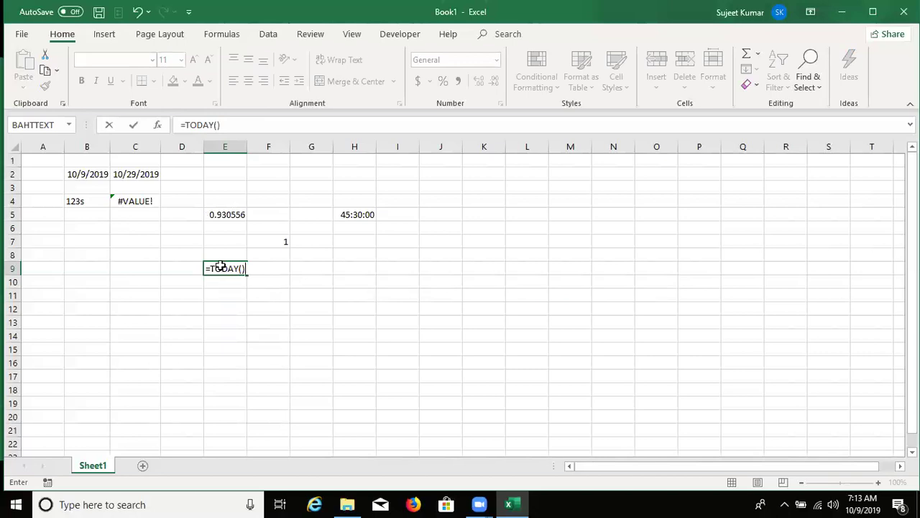
key("Return")
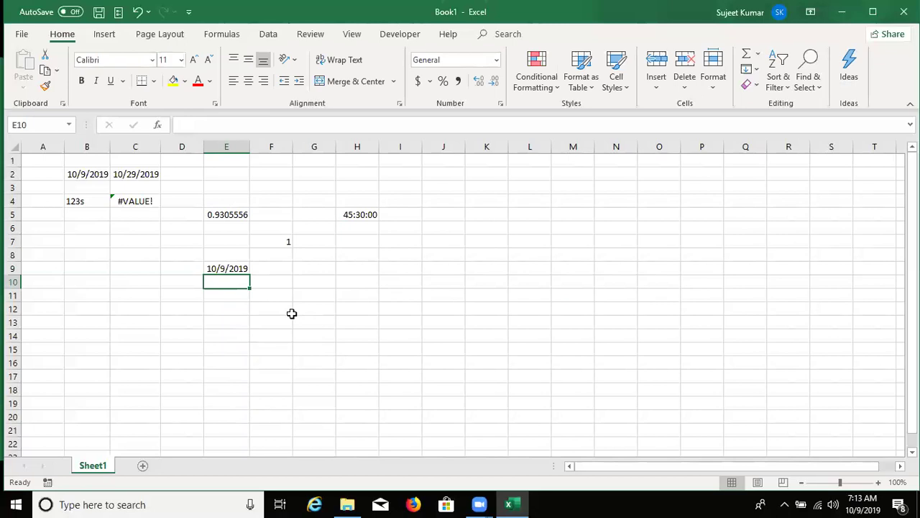
key("Up")
Step: Enter =NOW() in E10 and set it to General, showing 43747.30102
key("Down")
type("=n")
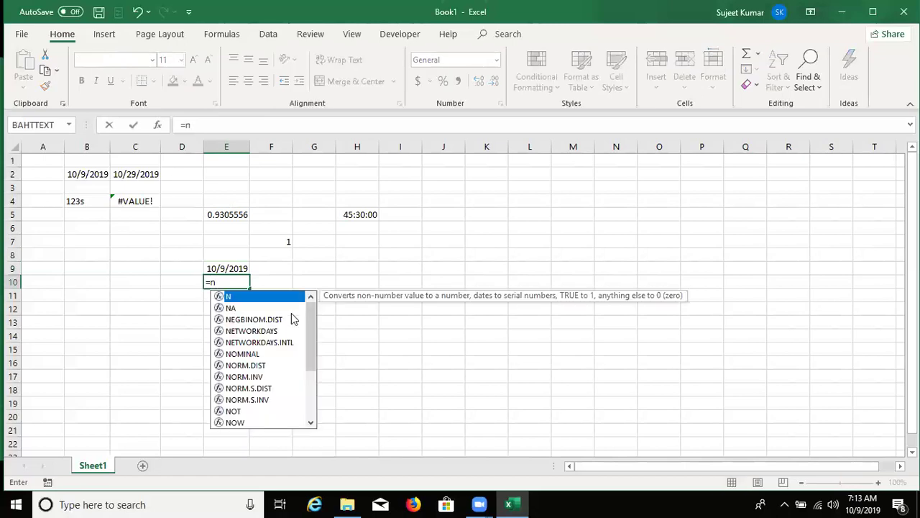
type("o")
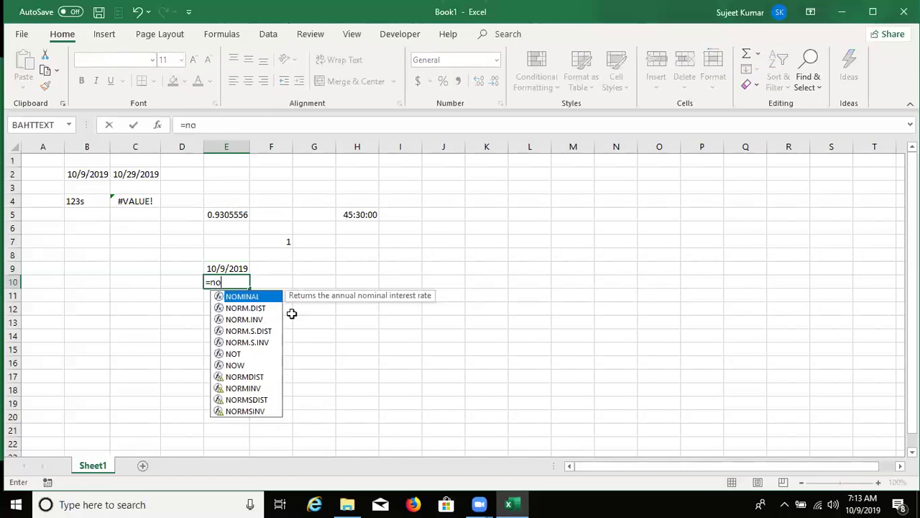
type("w")
key("Tab")
type(")")
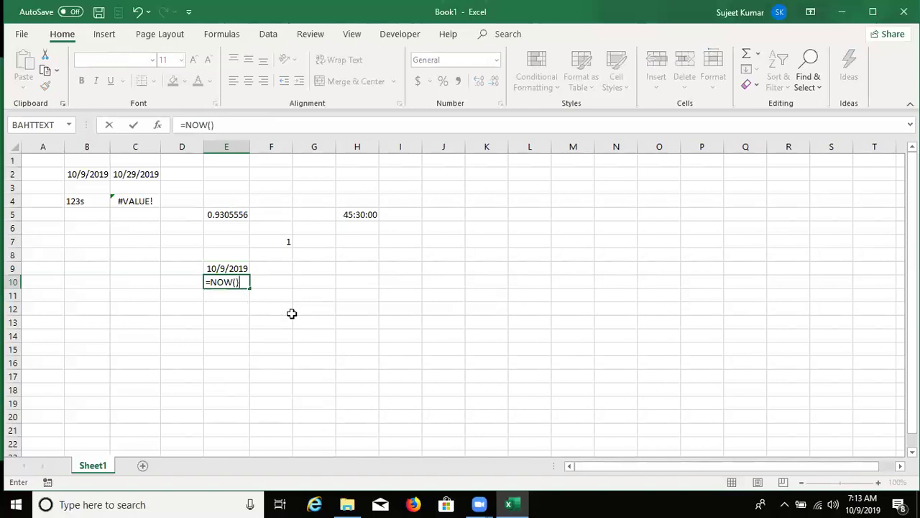
key("Return")
key("Up")
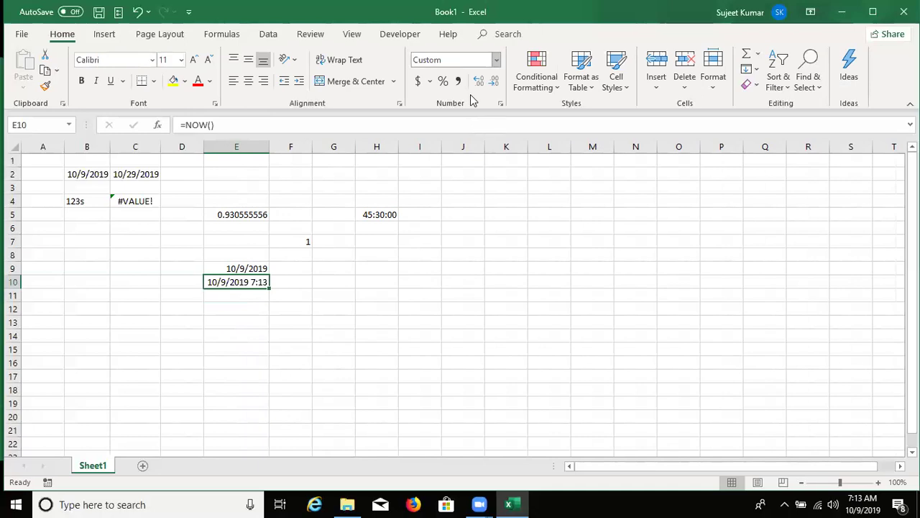
left_click(496, 60)
left_click(483, 85)
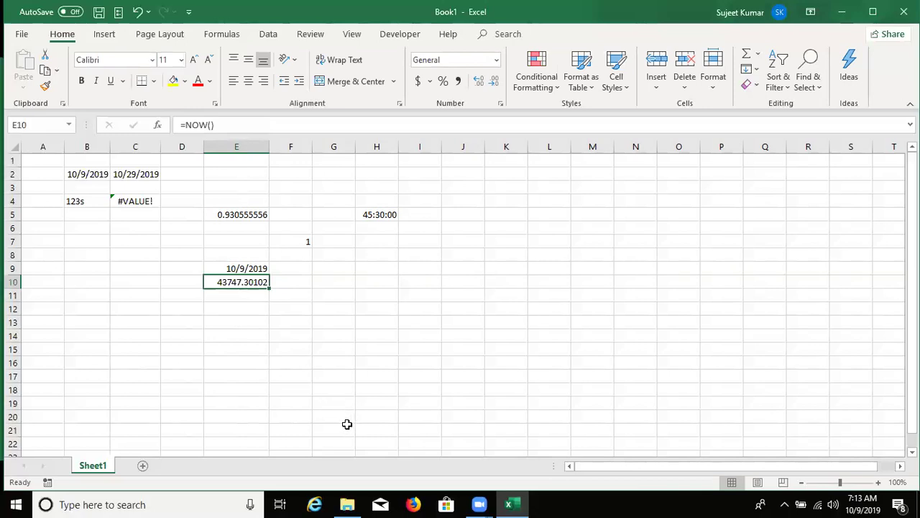
left_click(73, 282)
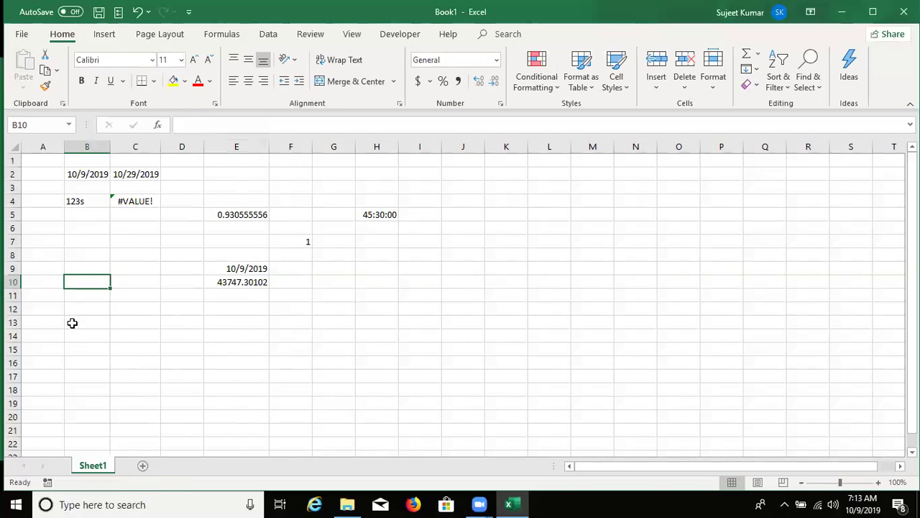
Step: Put today's date 10/9/2019 in B10 and =B10+20 in C10, giving 10/29/2019
key("ctrl+semicolon")
key("Return")
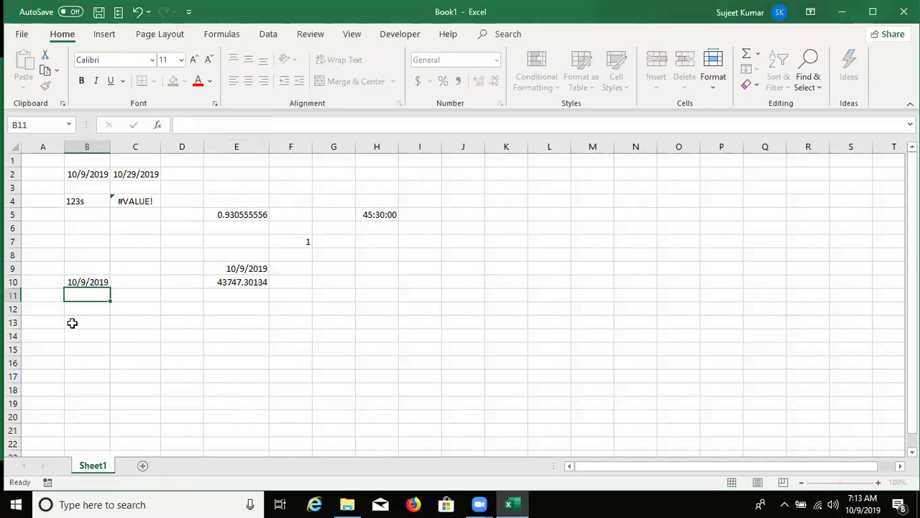
key("Up")
key("Right")
type("=")
key("Left")
type("+20")
key("Return")
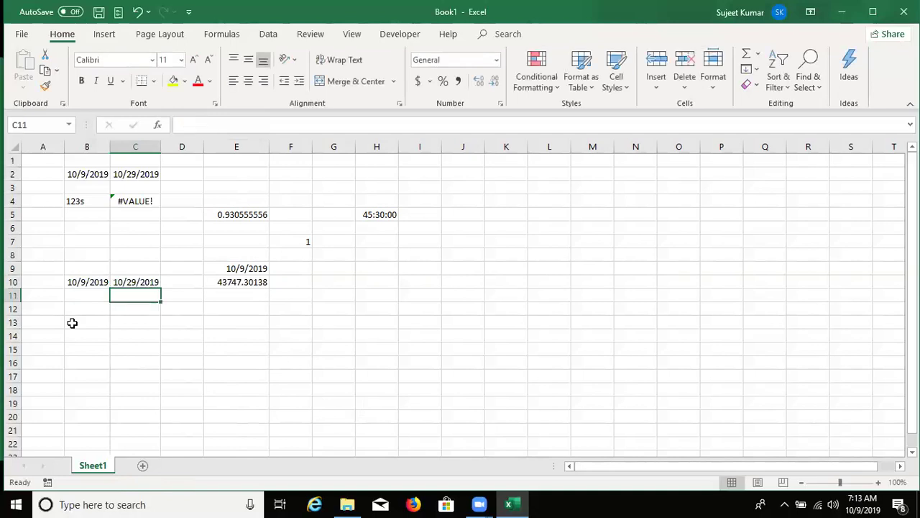
key("Up")
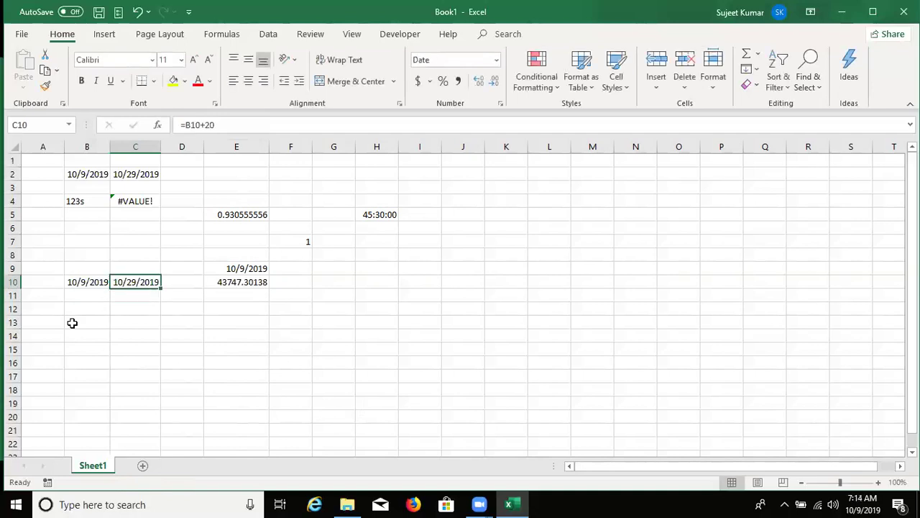
Step: Enter 1/1 in B12, today's date in C12, and =C12-B12 in D12, giving 281 days
key("Down")
key("Down")
key("Left")
type("1/")
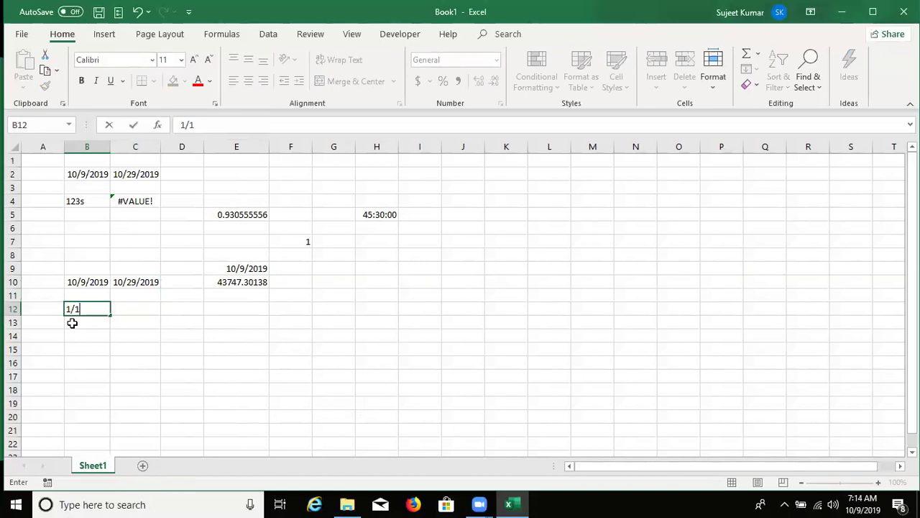
key("Tab")
key("ctrl+semicolon")
key("Tab")
type("=")
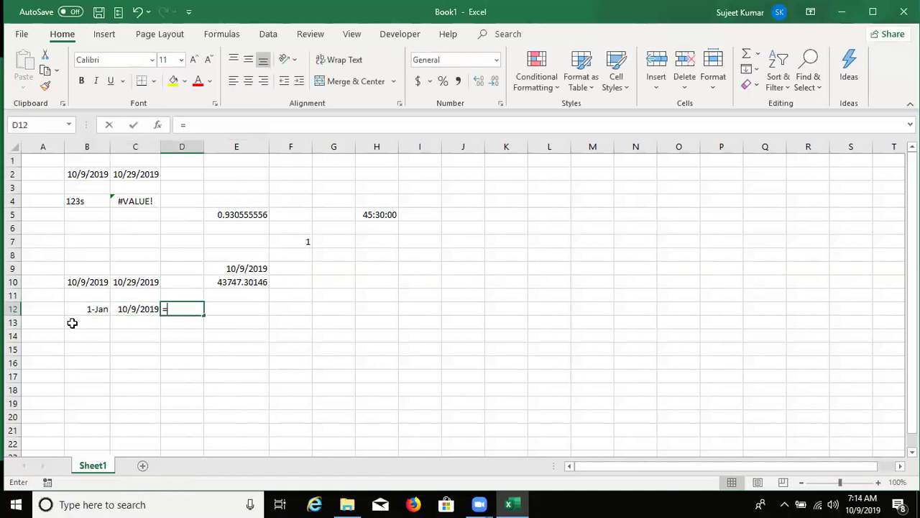
key("Left")
type("-")
key("Left")
key("Left")
key("Left")
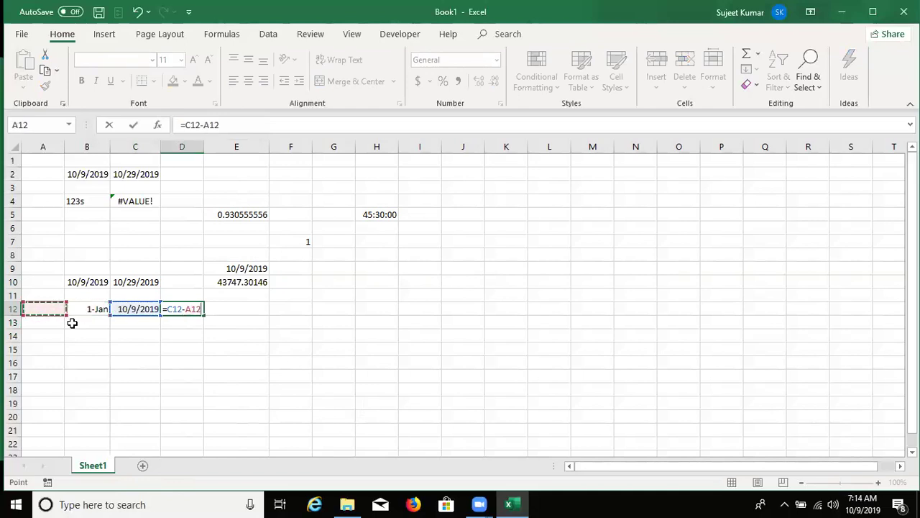
key("Right")
key("Return")
key("Up")
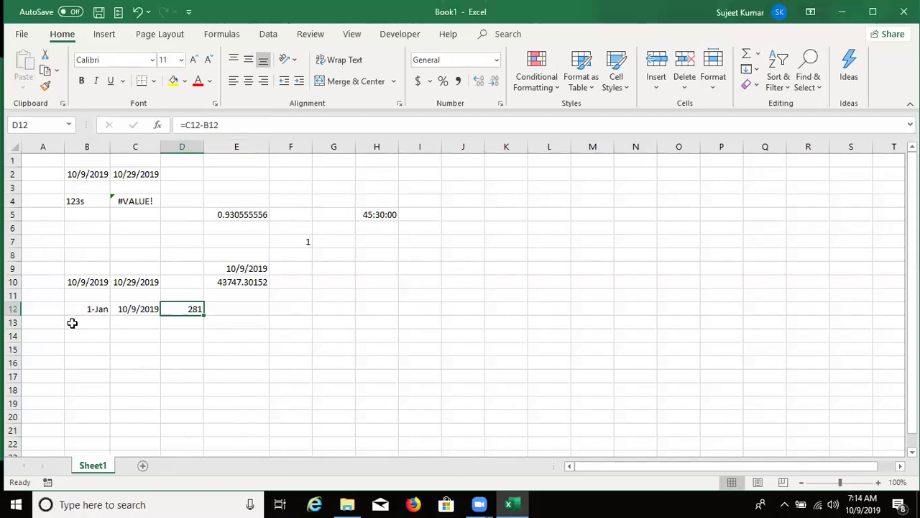
key("Right")
key("Right")
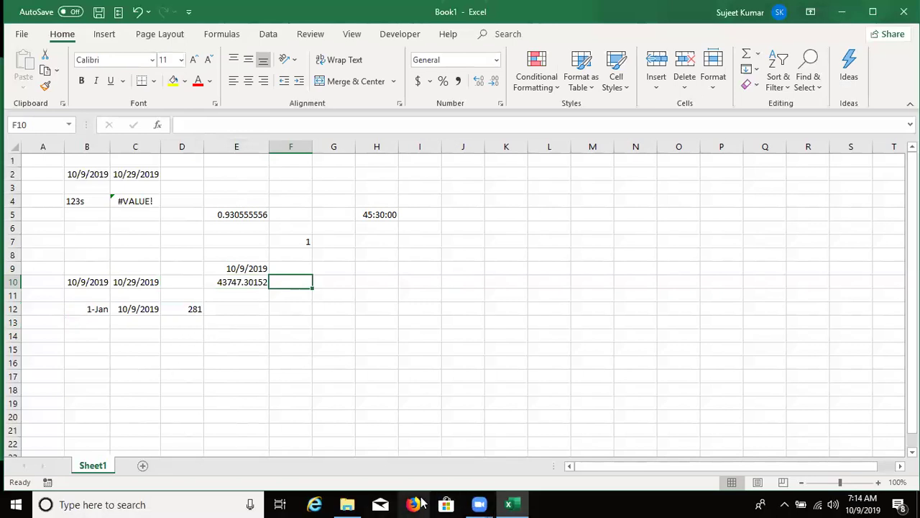
Step: Open the '1110 Lecture 02 Names Dates Time' workbook from the S10 folder
left_click(347, 504)
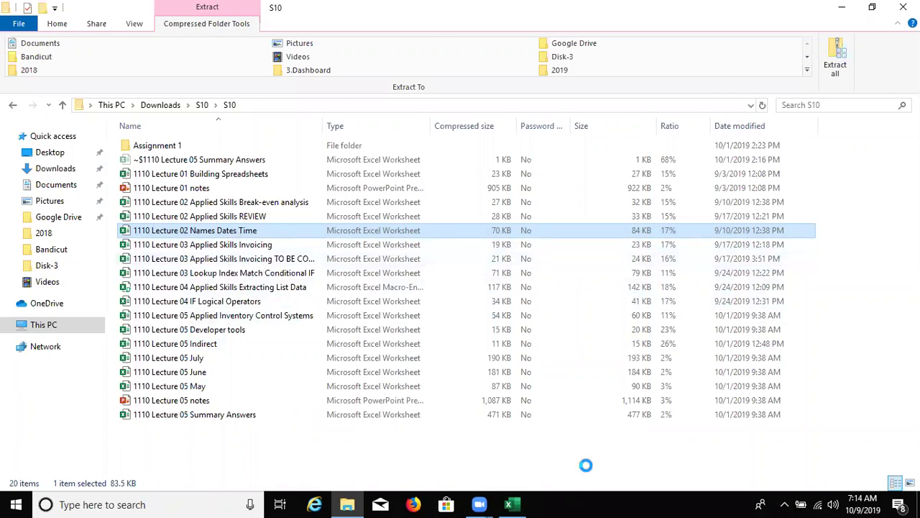
left_click(511, 505)
left_click(510, 503)
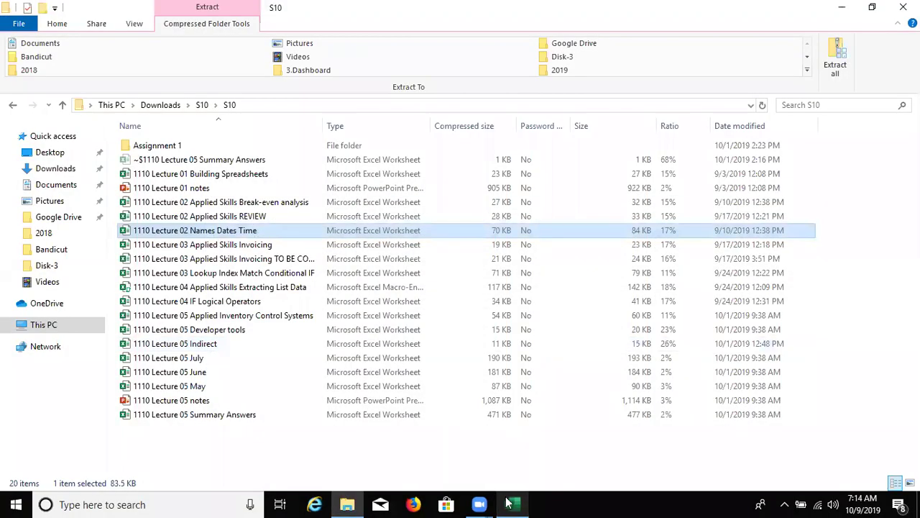
left_click(508, 504)
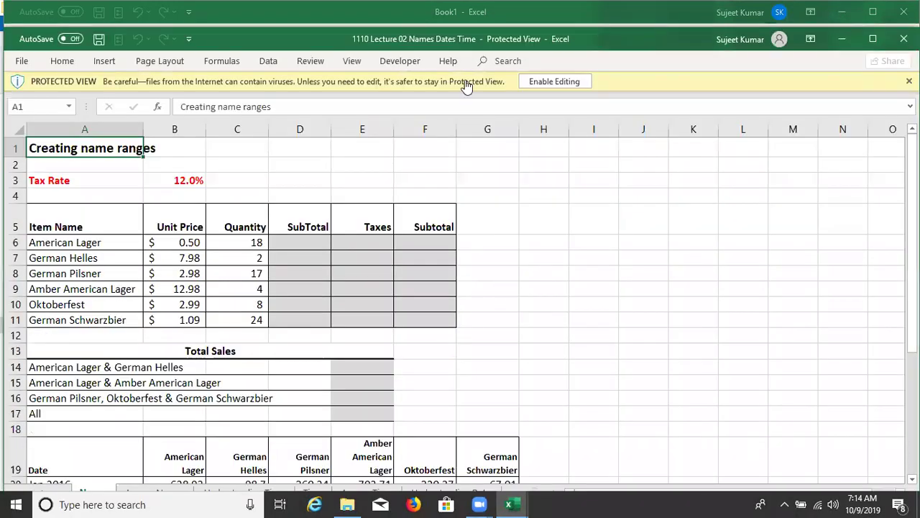
Step: Enable editing on the lecture workbook and go to its Understanding Time sheet
left_click(546, 80)
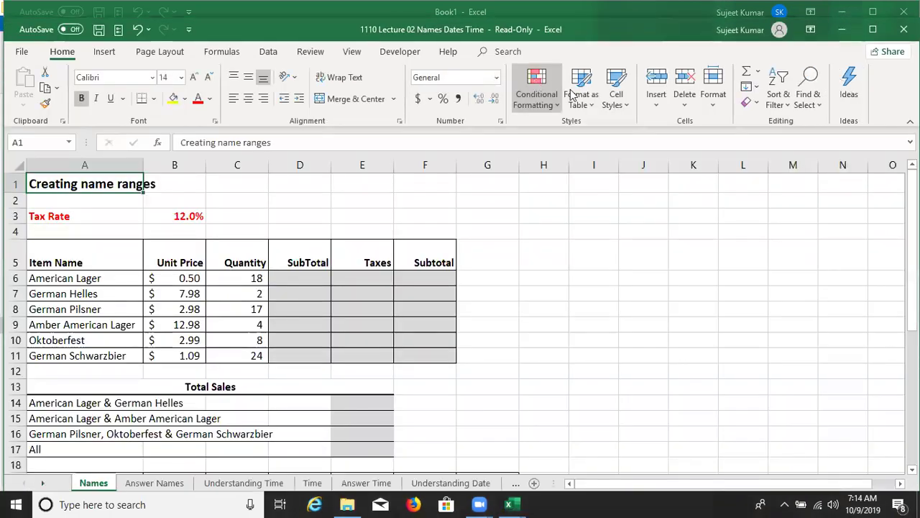
left_click(176, 484)
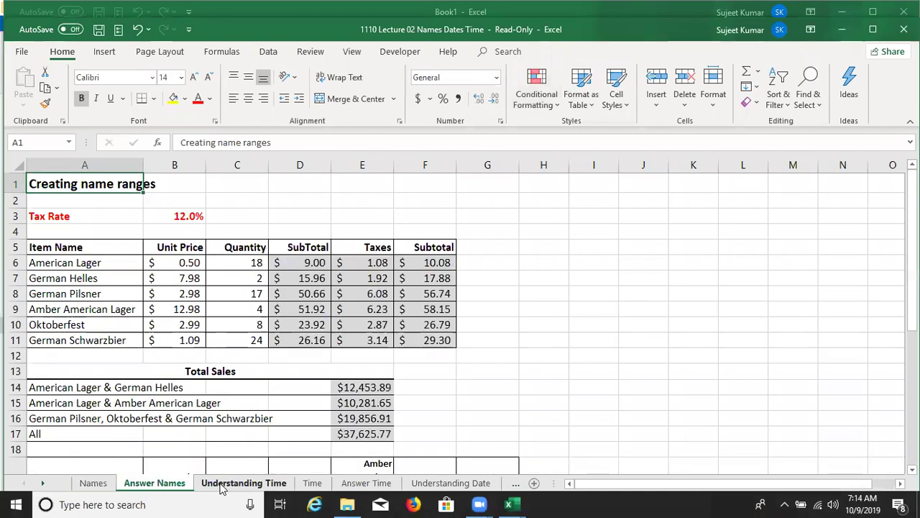
left_click(243, 483)
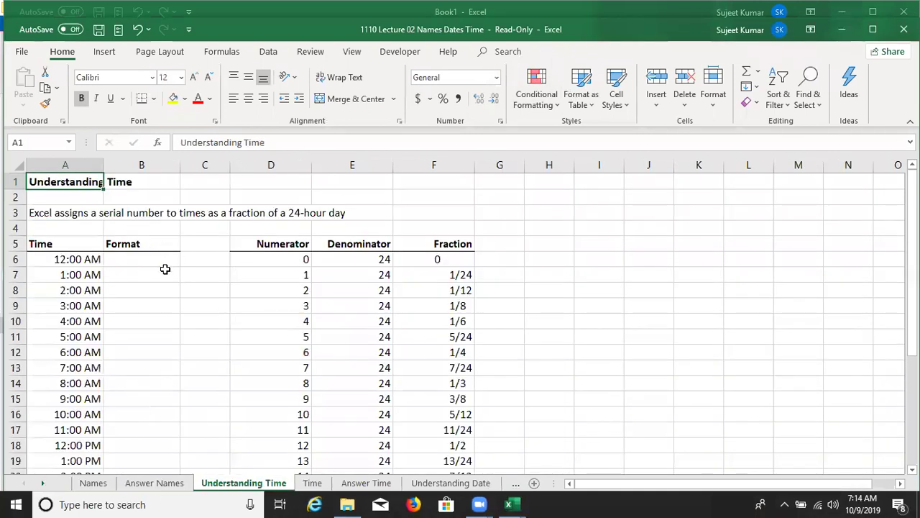
left_click(69, 260)
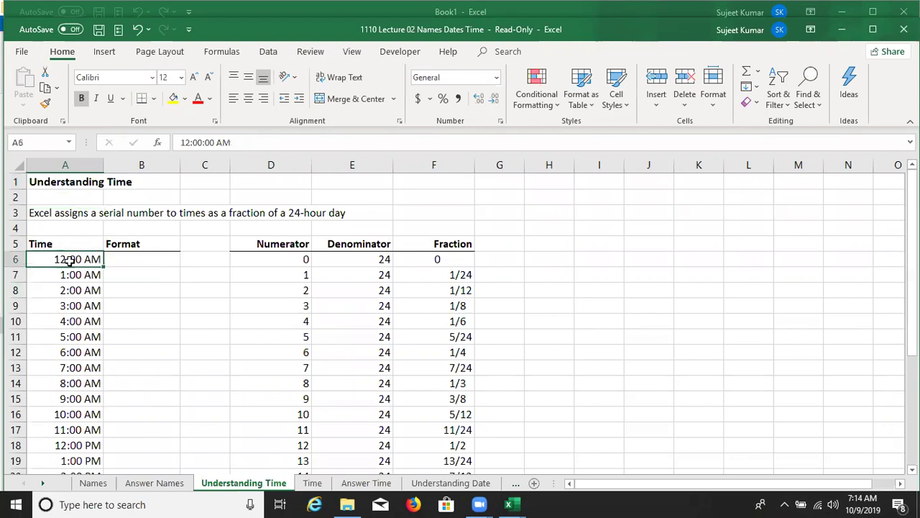
scroll(72, 262, "down", 3)
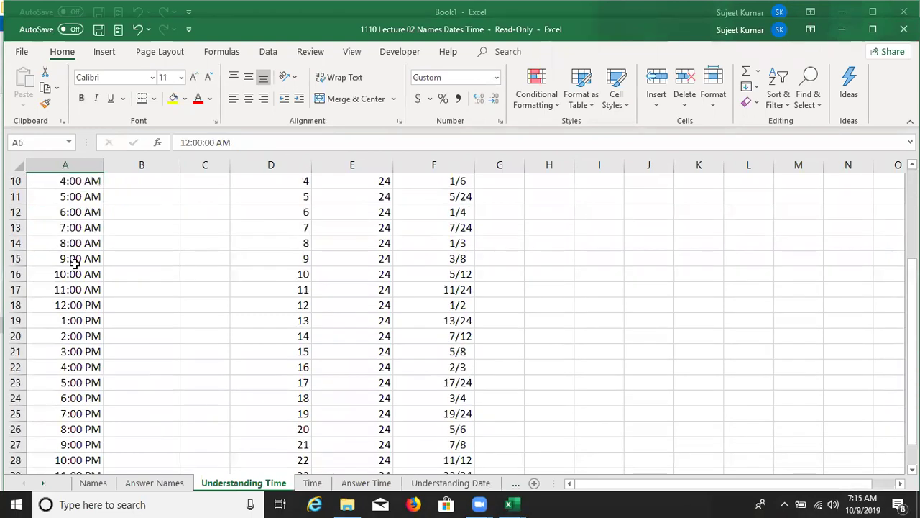
scroll(75, 263, "up", 3)
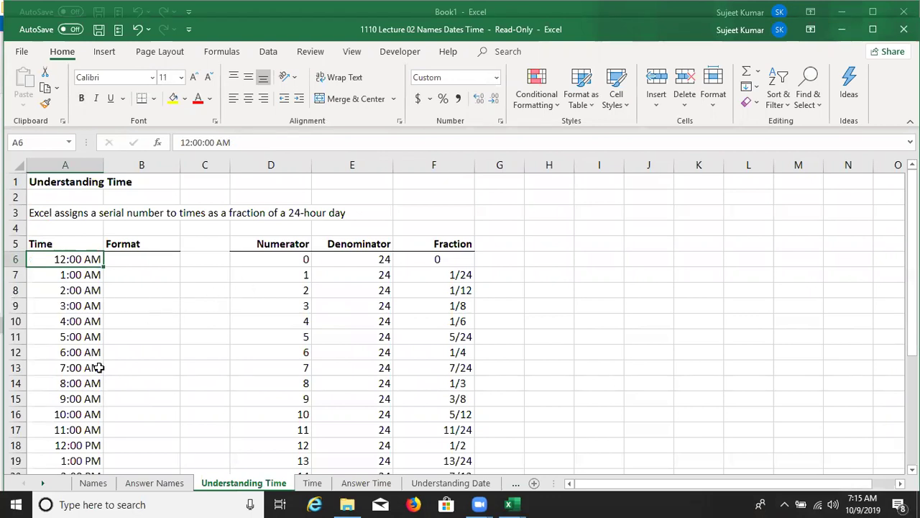
left_click(304, 486)
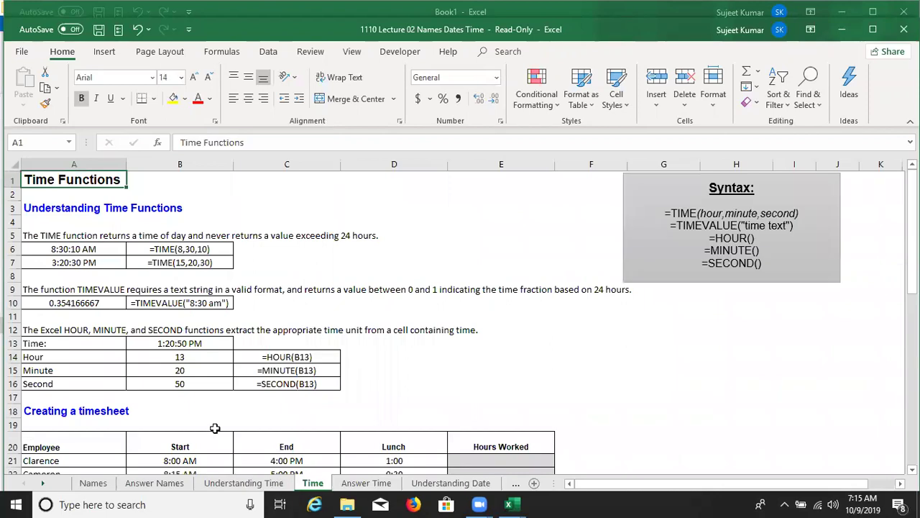
scroll(215, 428, "down", 3)
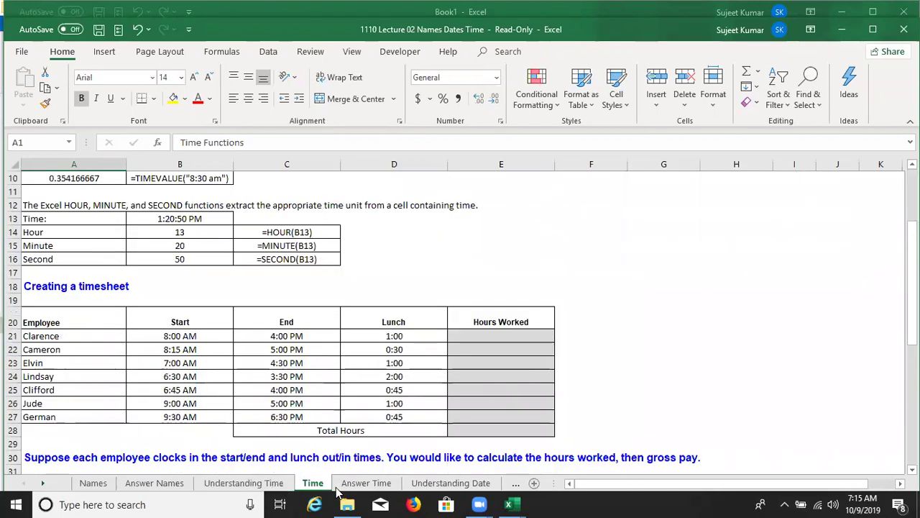
left_click(270, 486)
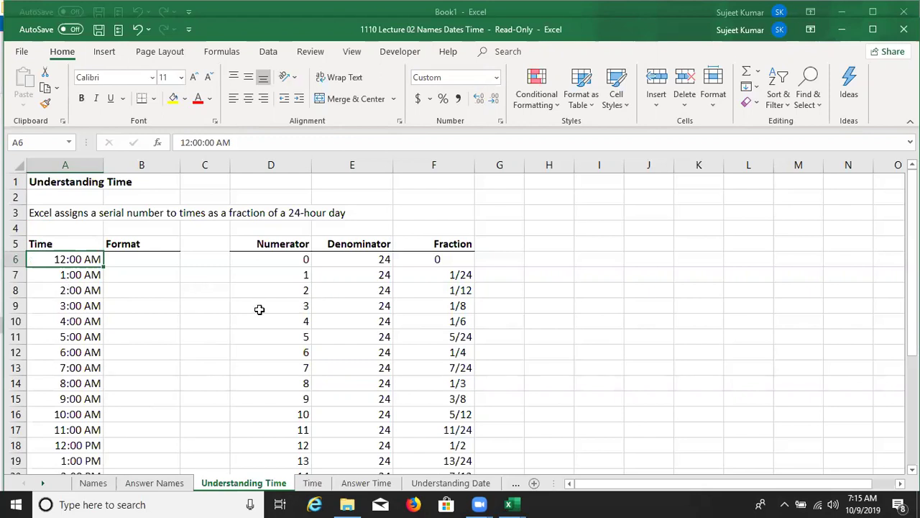
scroll(172, 301, "down", 2)
scroll(172, 301, "down", 3)
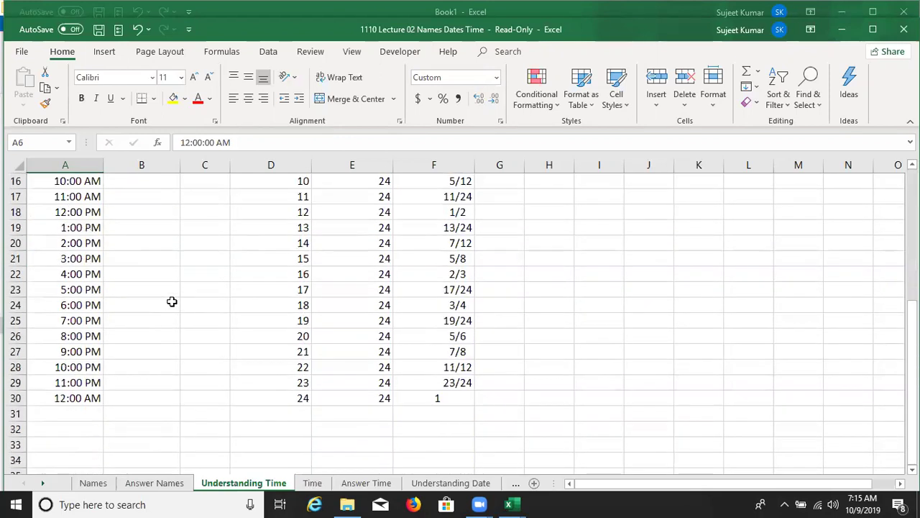
scroll(172, 301, "up", 5)
left_click(288, 270)
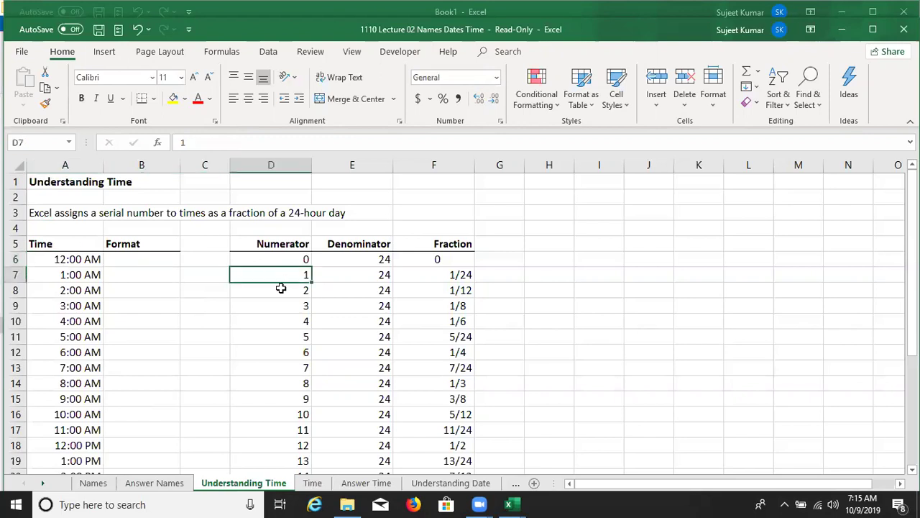
left_click(386, 291)
left_click(431, 288)
left_click(432, 305)
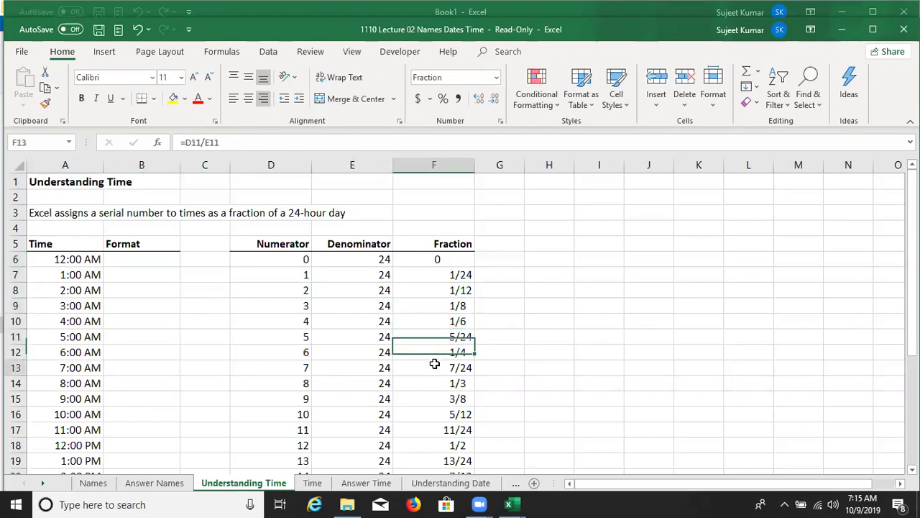
left_click_drag(430, 335, 434, 414)
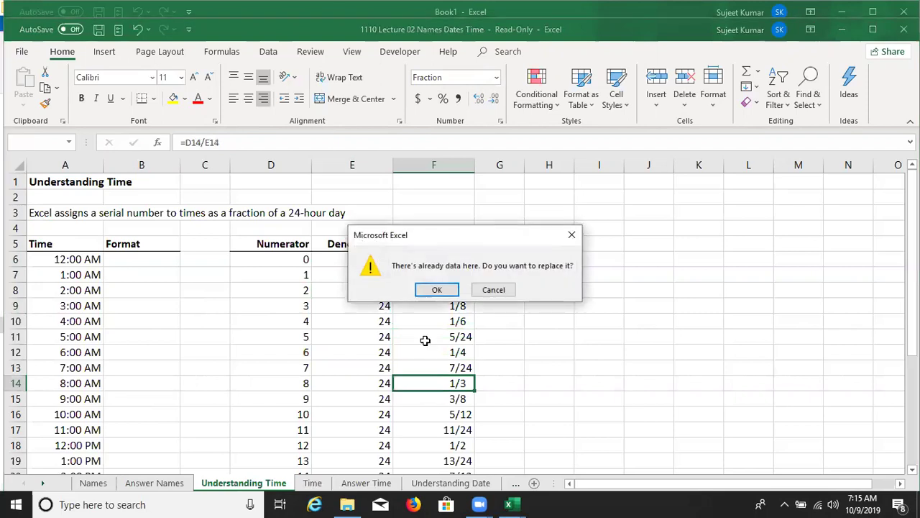
key("Escape")
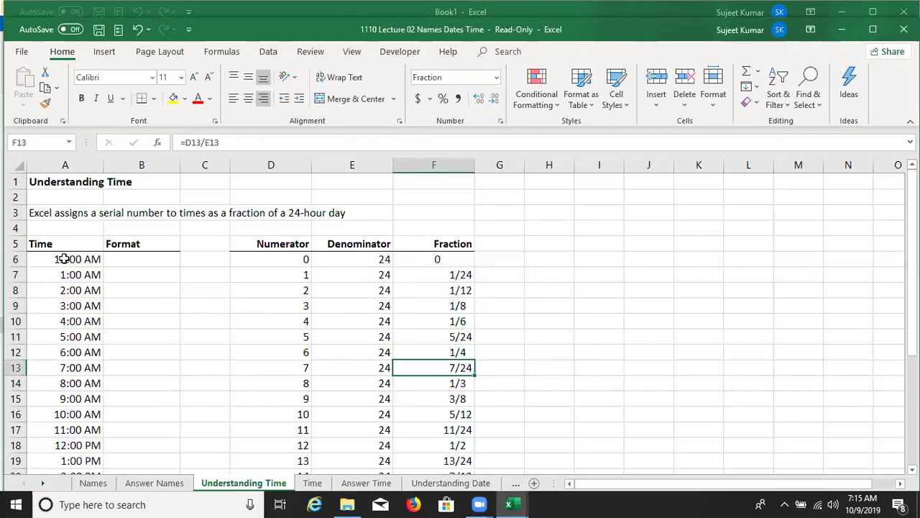
left_click(63, 259)
left_click(288, 256)
left_click(349, 250)
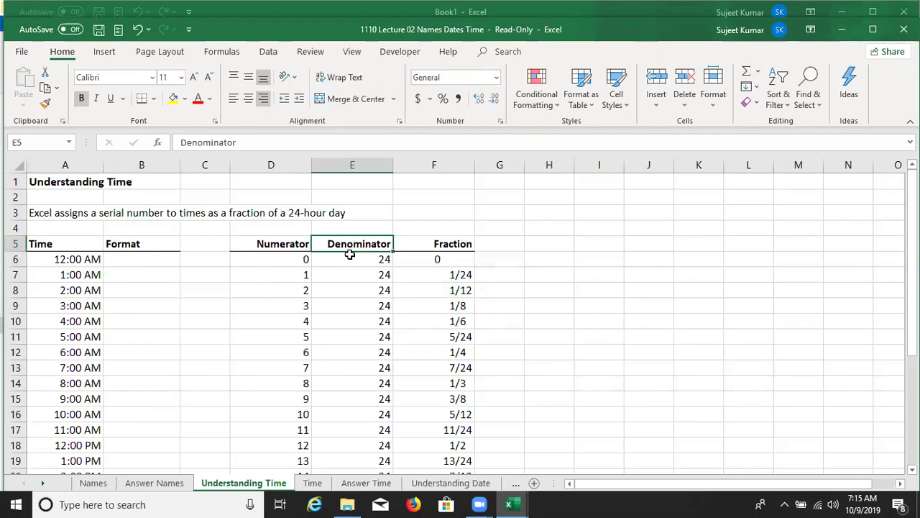
left_click(346, 260)
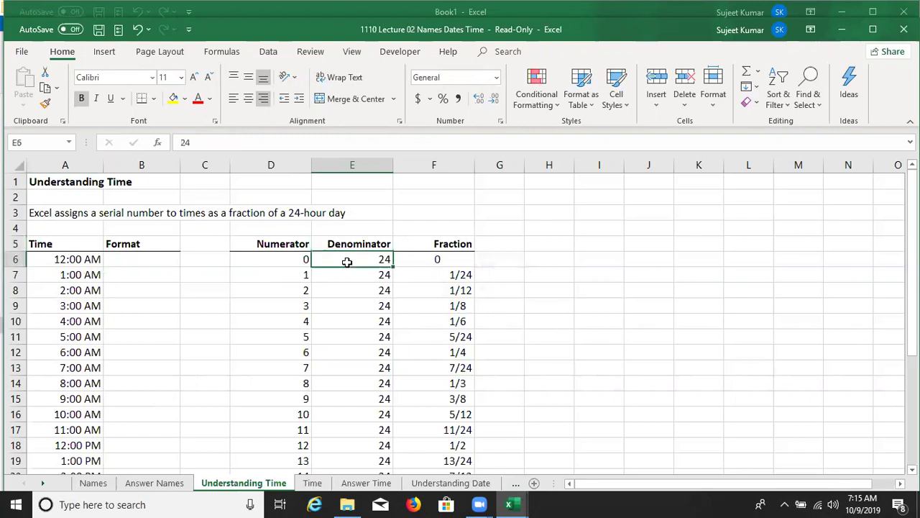
left_click(422, 259)
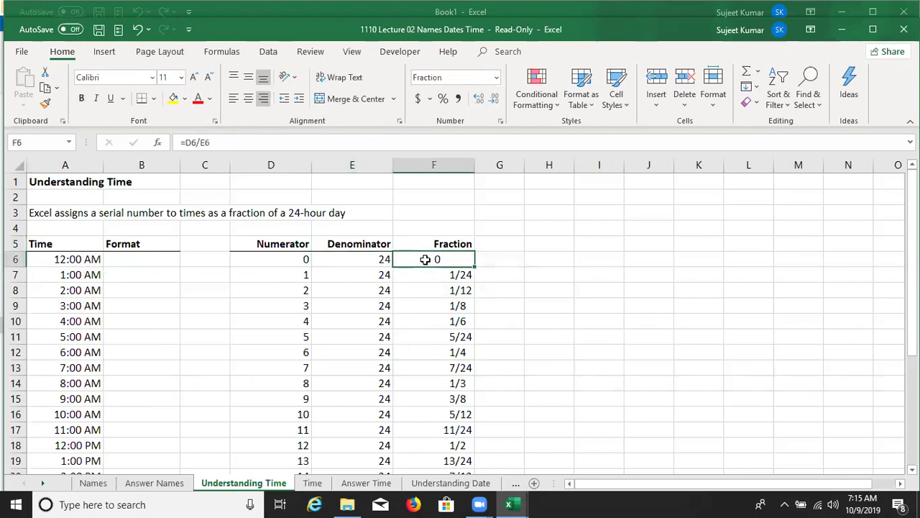
left_click(293, 275)
left_click(376, 278)
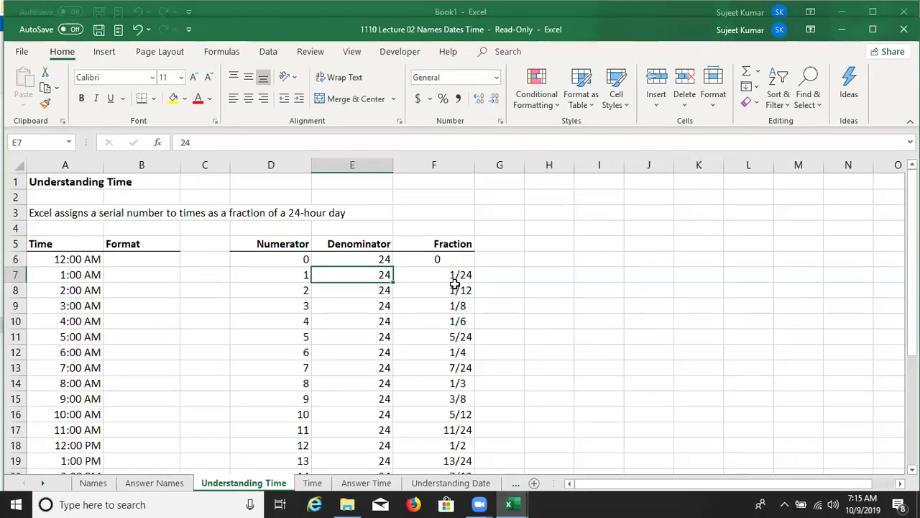
left_click(455, 285)
left_click(447, 275)
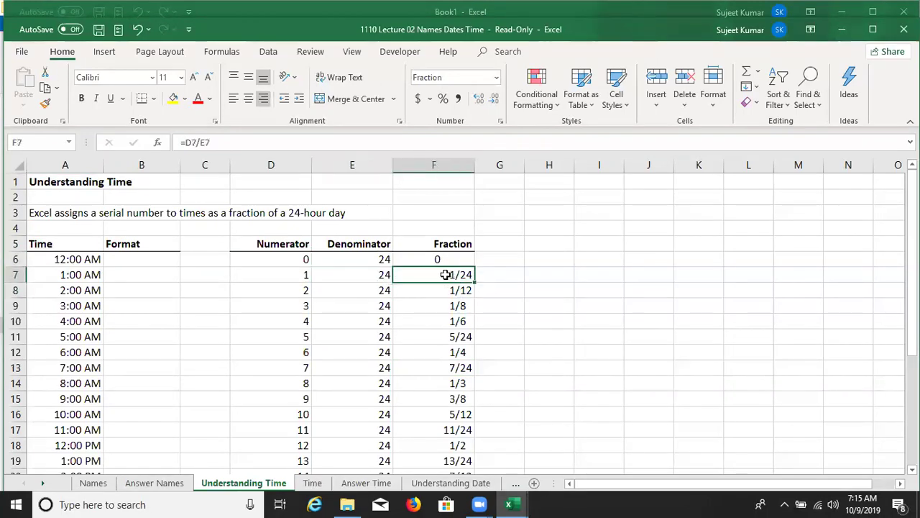
left_click(296, 291)
left_click(356, 292)
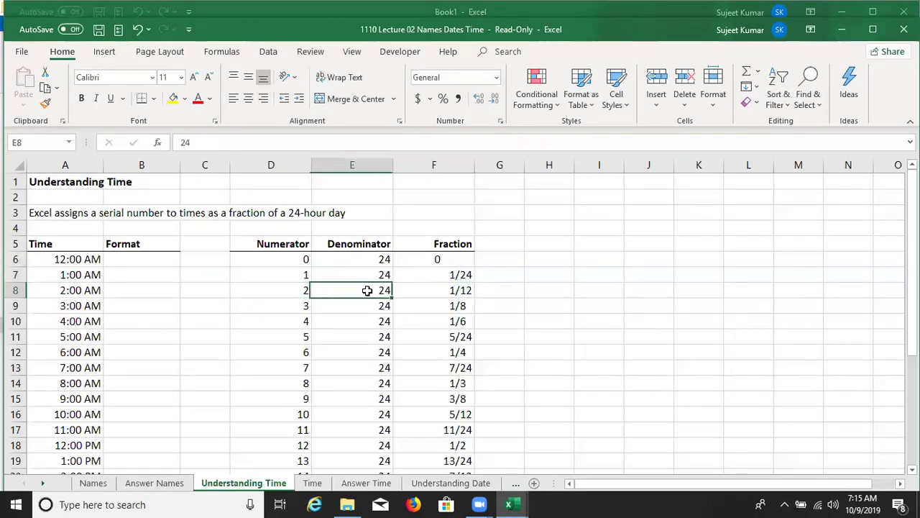
left_click(440, 292)
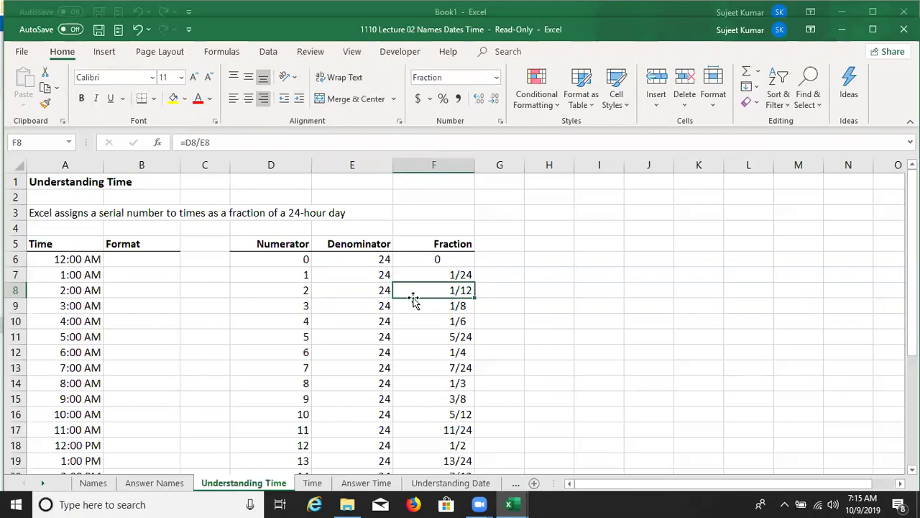
left_click(286, 147)
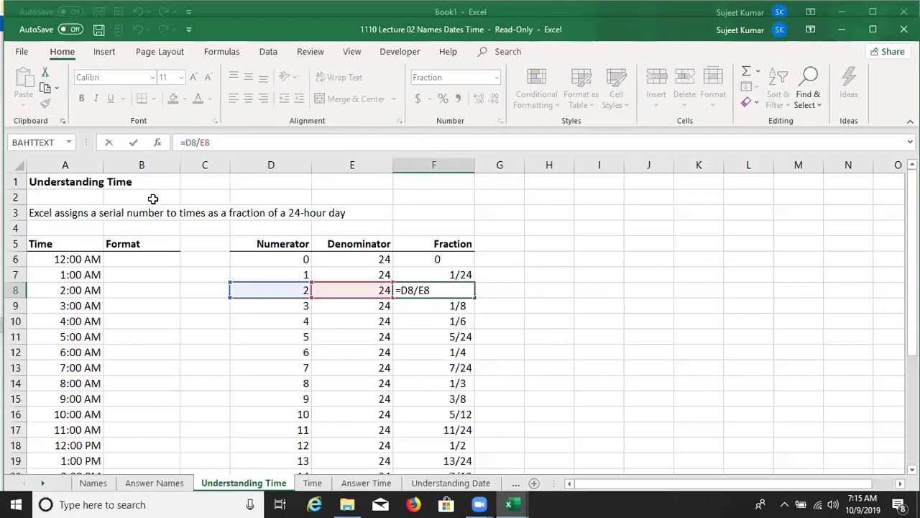
key("Escape")
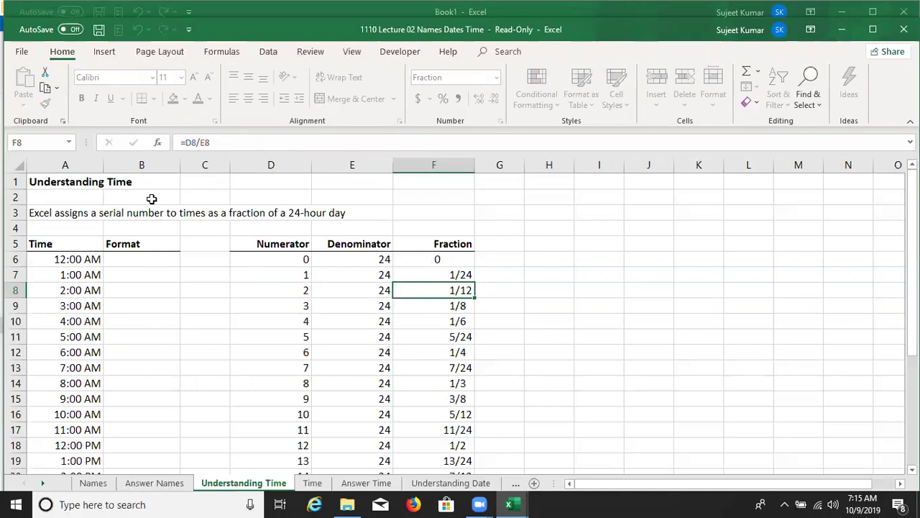
scroll(399, 358, "down", 3)
scroll(399, 358, "down", 3)
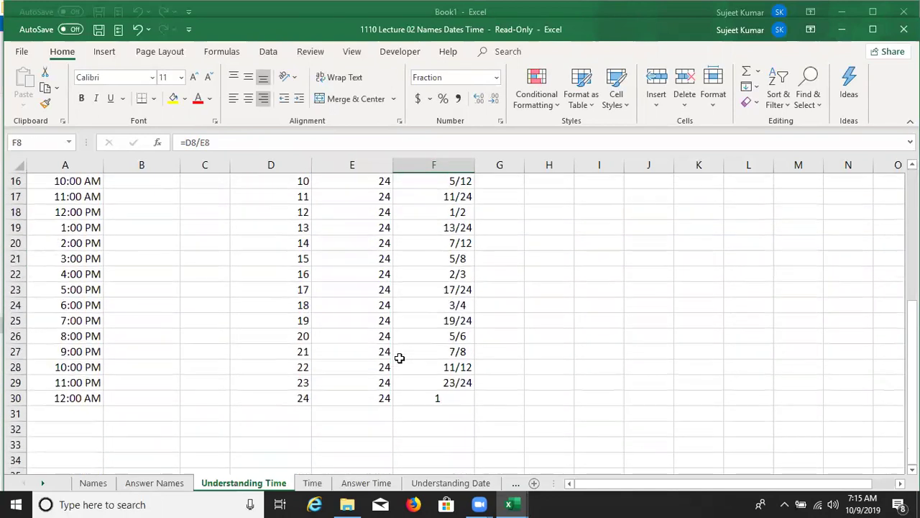
scroll(400, 358, "up", 5)
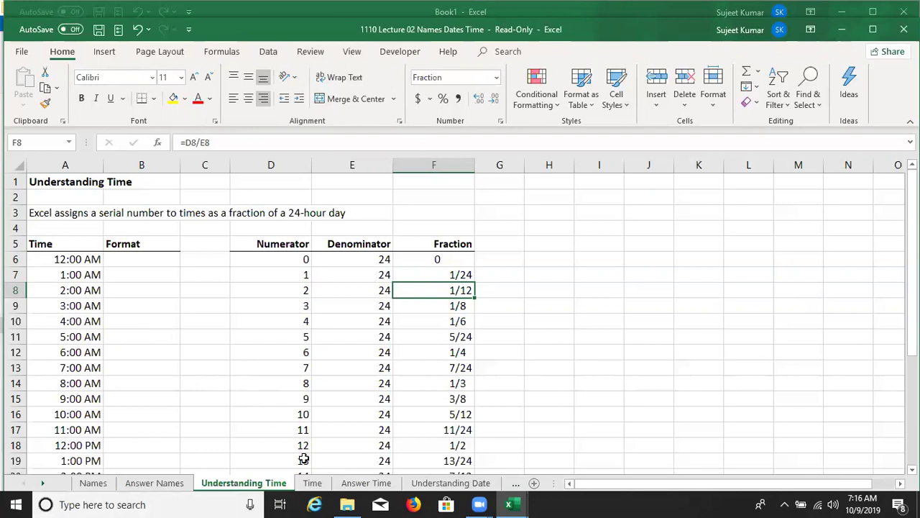
scroll(303, 451, "down", 3)
scroll(303, 451, "down", 1)
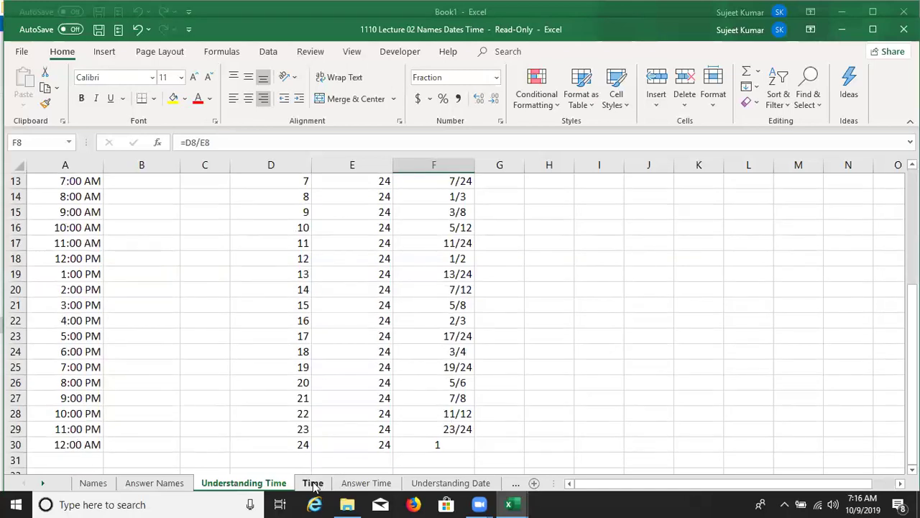
Step: On the Time sheet, inspect the =TIME(8,30,10) and =TIME(15,20,30) results in A6 and A7
left_click(313, 484)
scroll(169, 345, "up", 3)
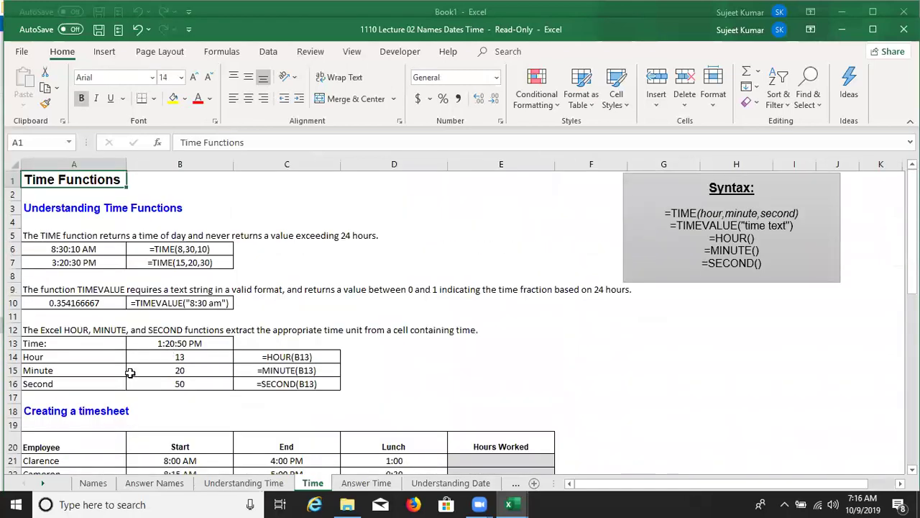
left_click(44, 248)
left_click(89, 265)
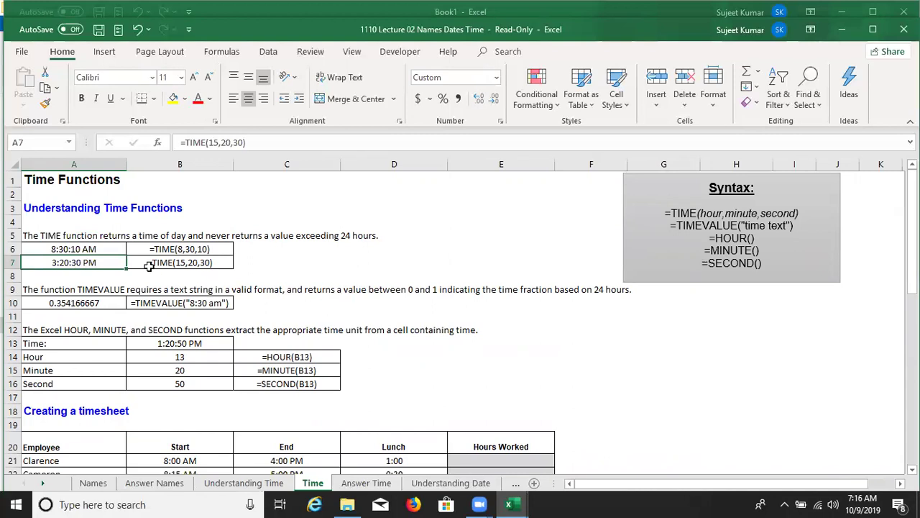
left_click(148, 250)
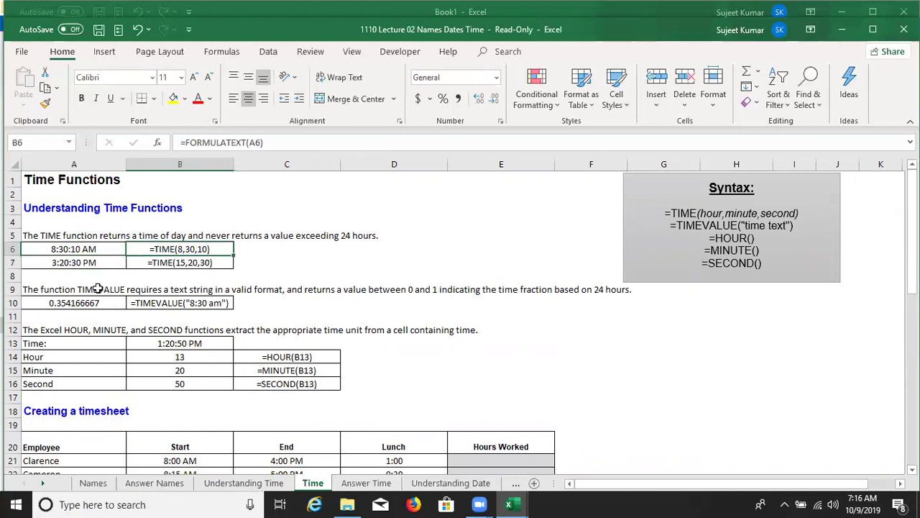
left_click(64, 252)
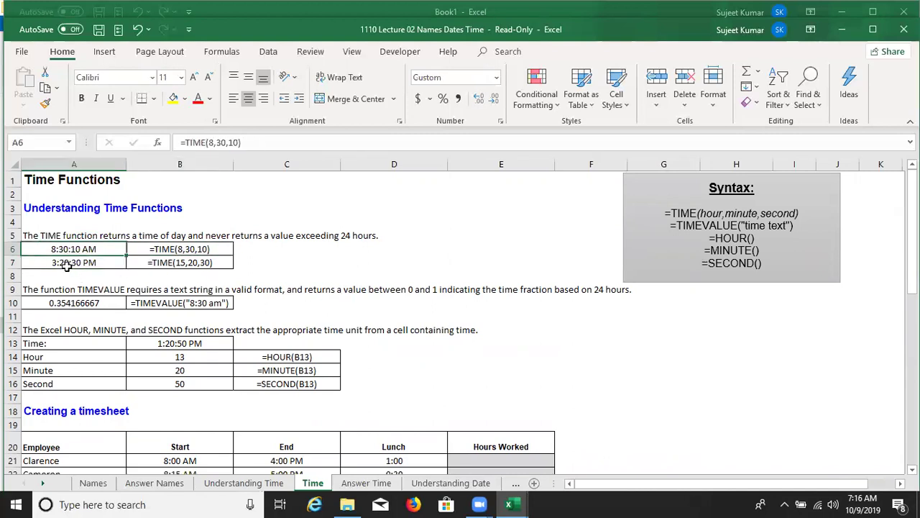
Step: Switch to the Book1 workbook and inspect the =NOW() formula in E10
key("alt+Tab")
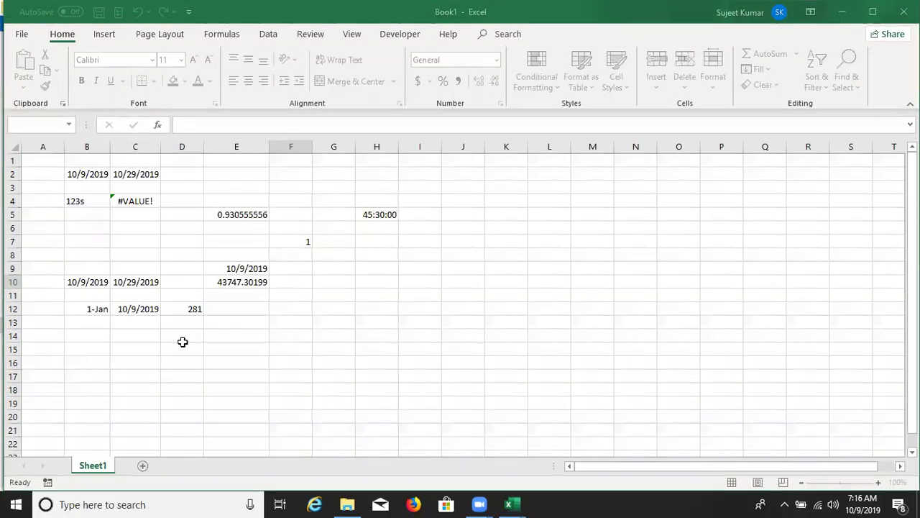
scroll(115, 342, "down", 2)
left_click(98, 281)
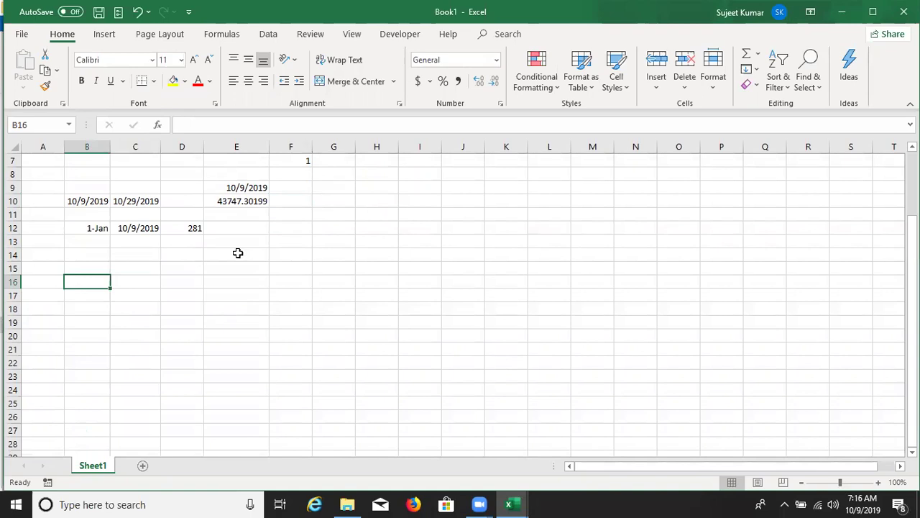
left_click(253, 205)
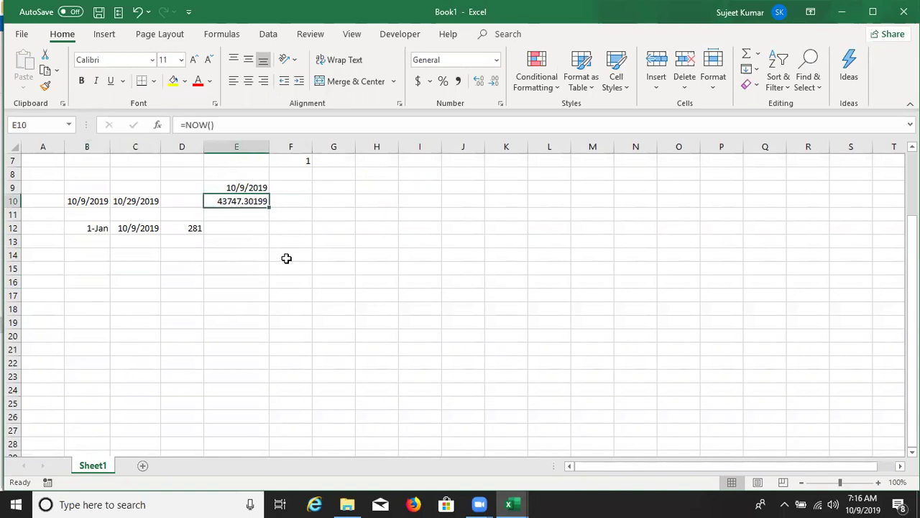
scroll(327, 379, "up", 2)
left_click(204, 126)
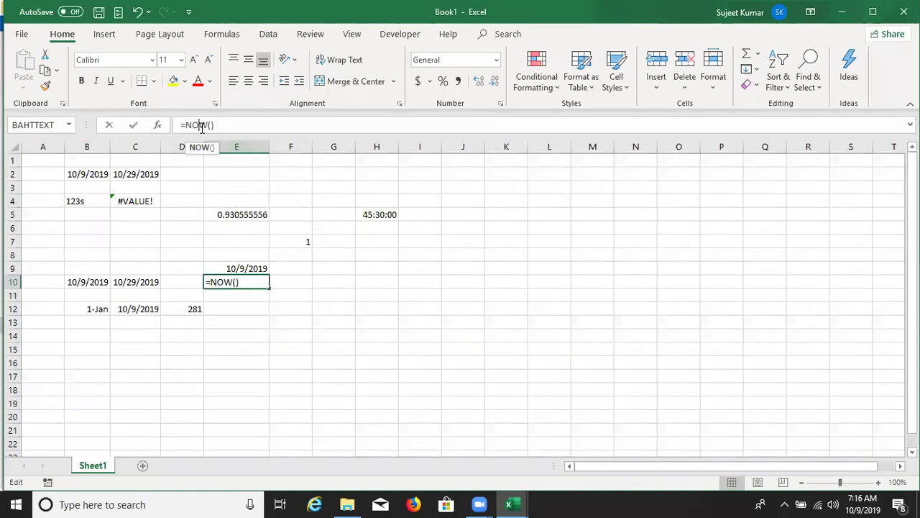
key("Escape")
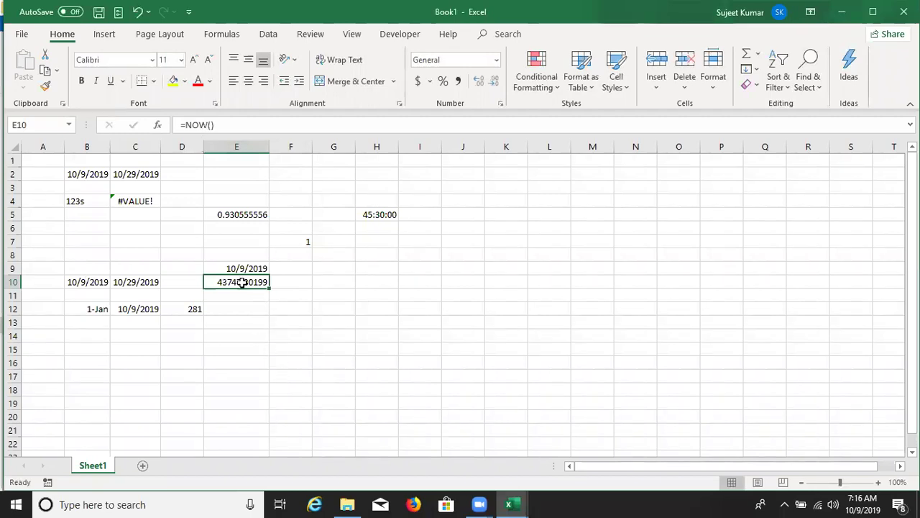
Step: Re-enter E10's =NOW() so it displays 10/9/2019 7:16, then start a DAY formula in F10
double_click(243, 282)
key("Return")
left_click(240, 283)
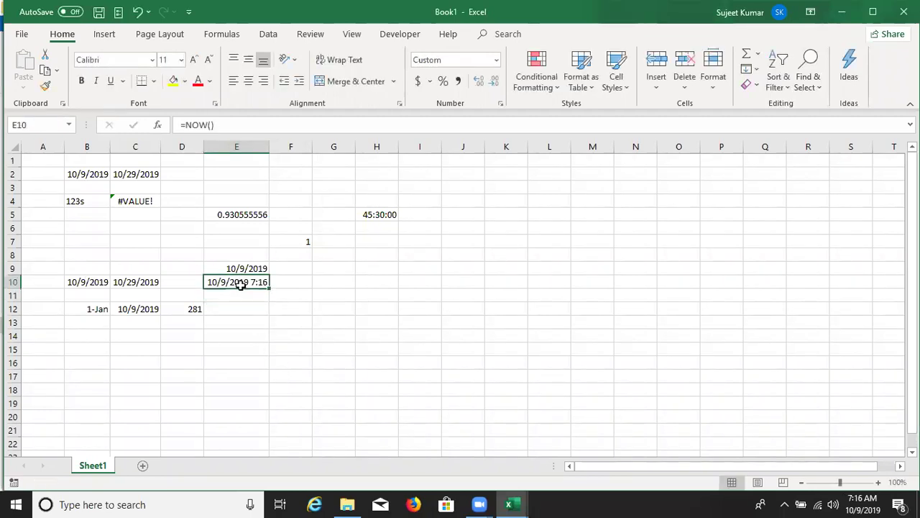
key("Right")
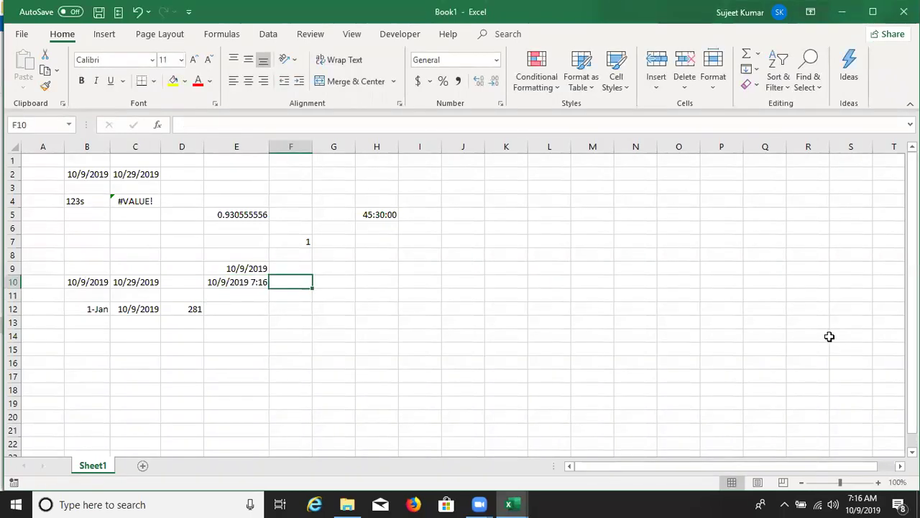
key("Left")
key("Right")
type("=")
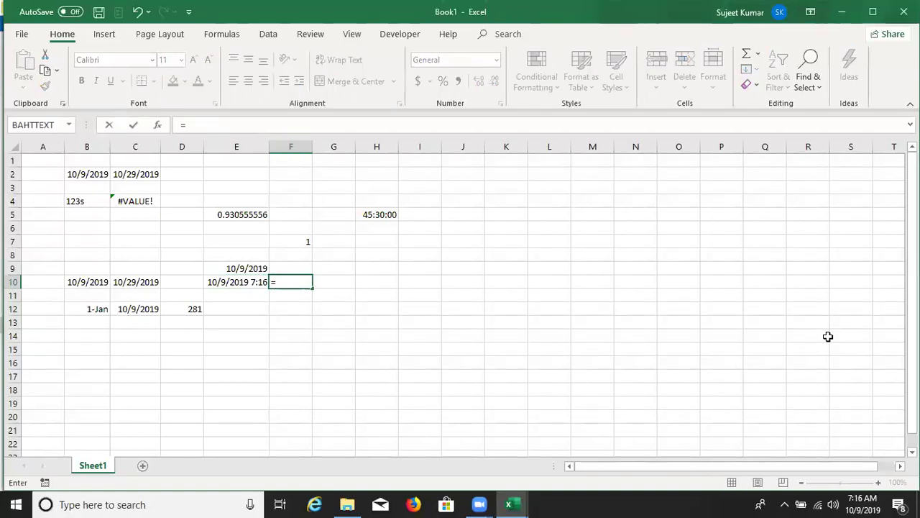
type("day")
Step: Extract day 9, month 10 and year 2019 from E10 with DAY, MONTH and YEAR in F10:H10
key("Tab")
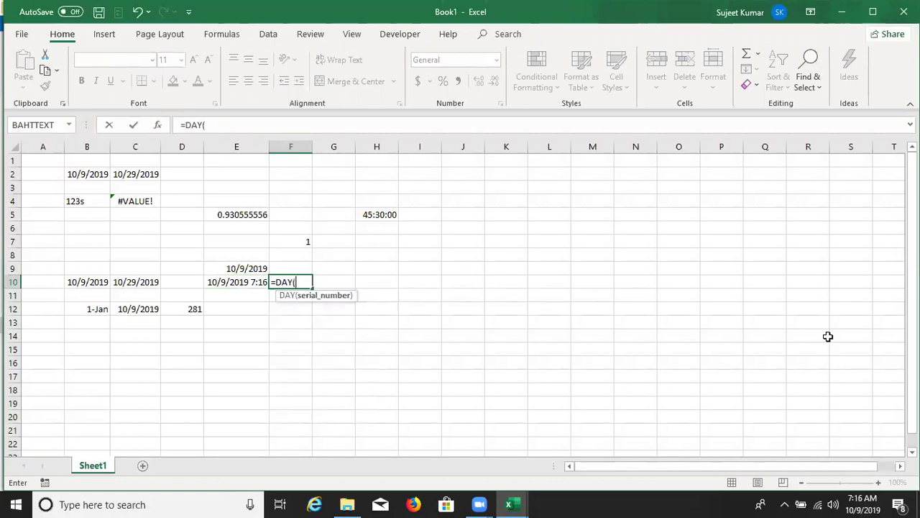
key("Left")
key("ctrl+Return")
key("Right")
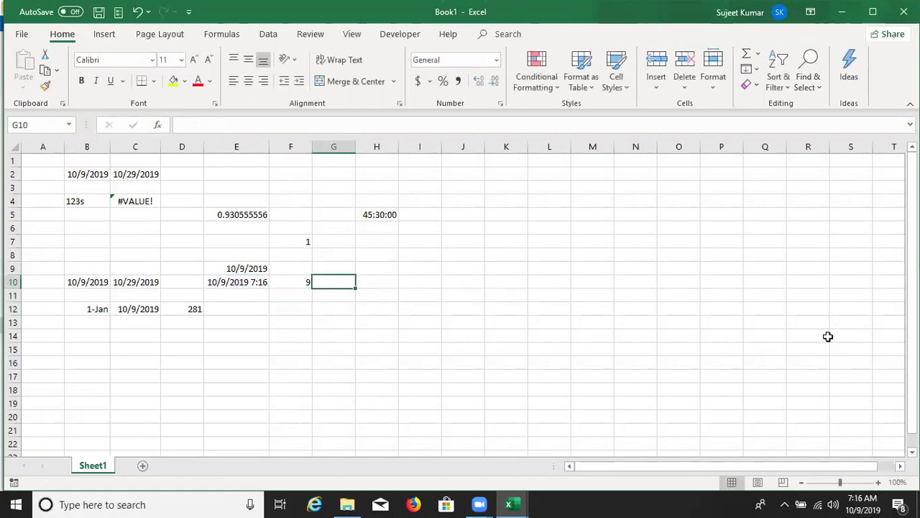
type("=mon")
key("Tab")
key("Left")
key("Left")
key("Left")
key("Right")
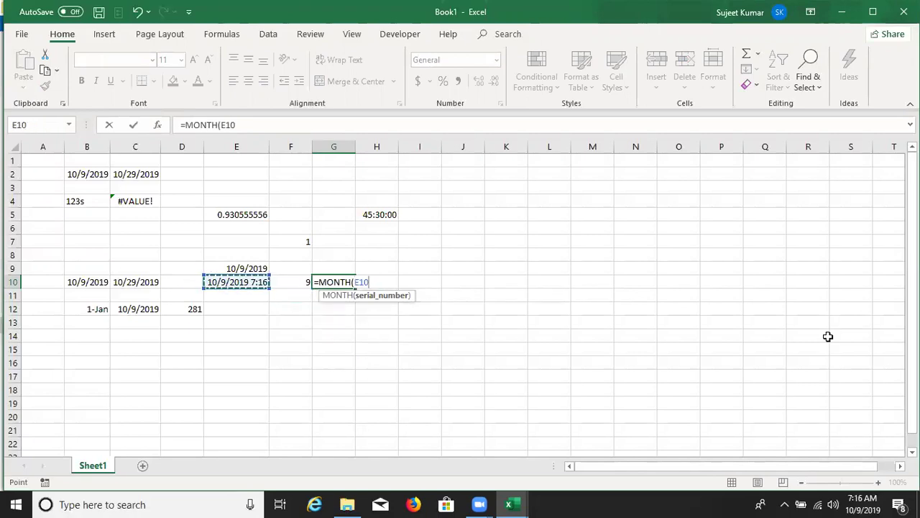
key("ctrl+Return")
key("Right")
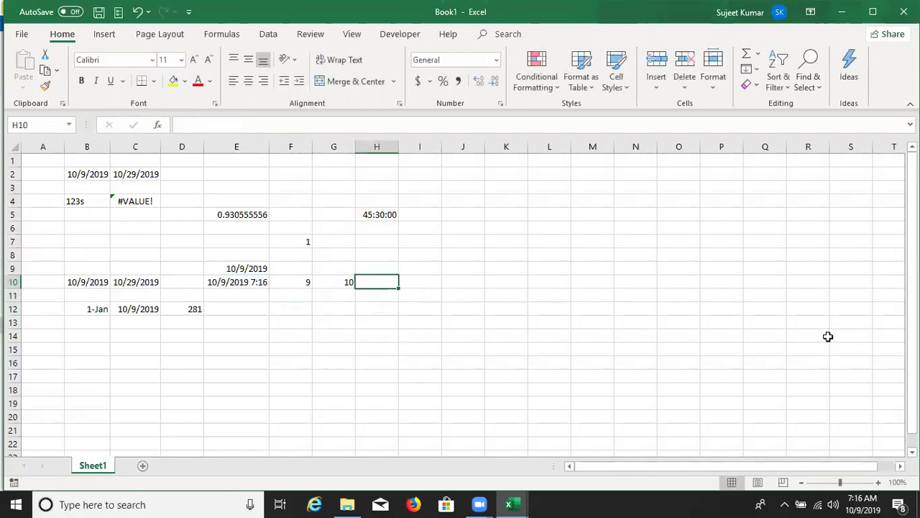
type("=")
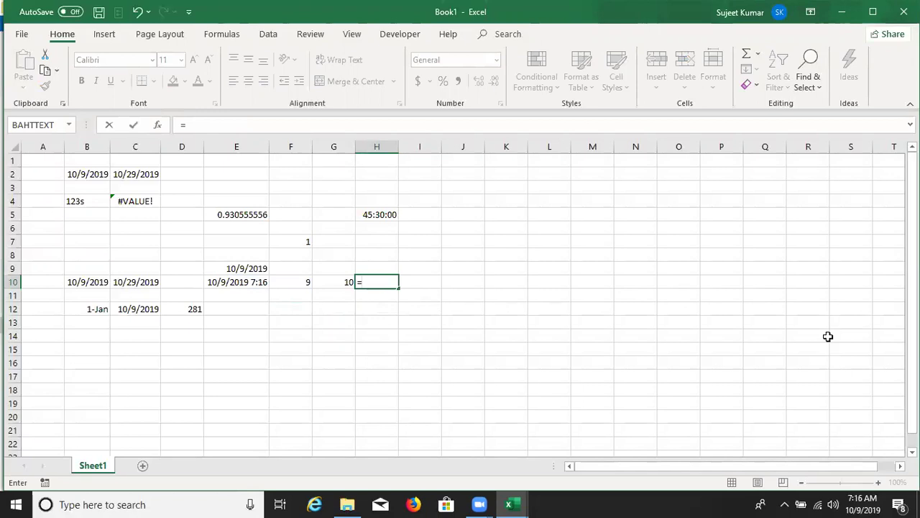
type("ye")
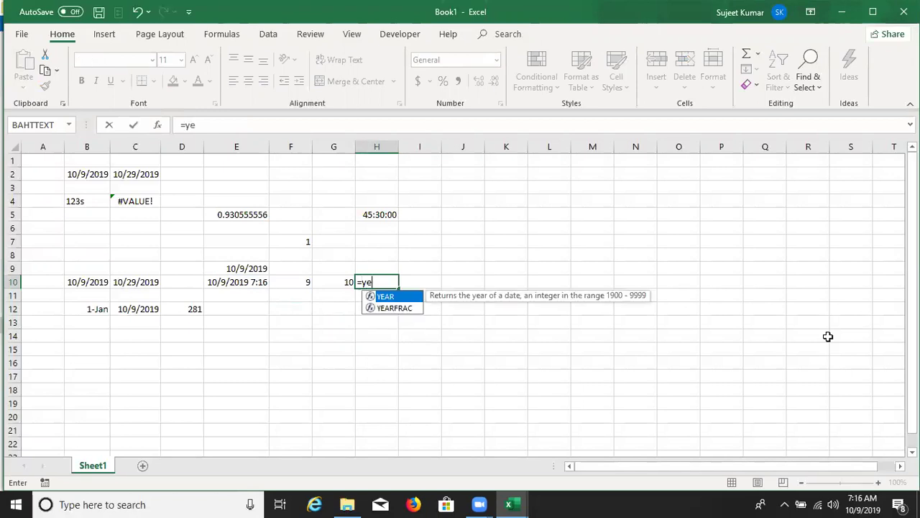
key("Tab")
key("Left")
key("Left")
key("Left")
key("Return")
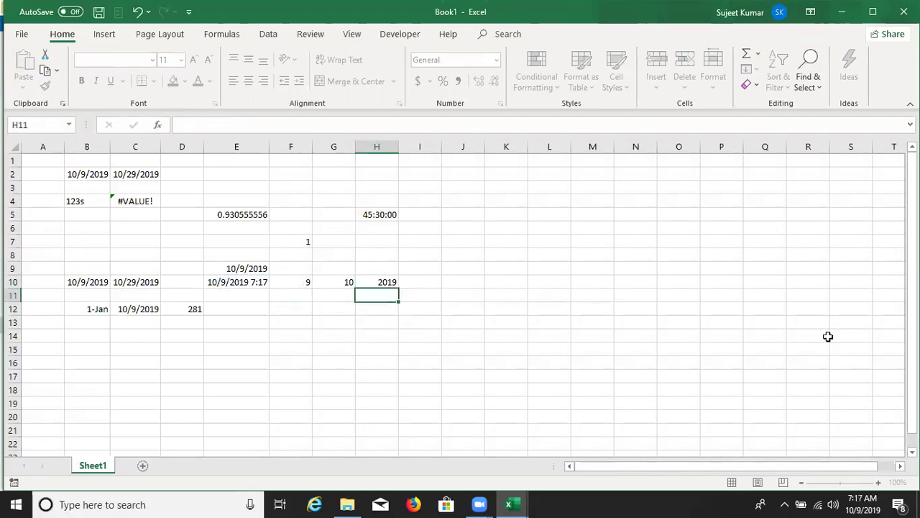
key("Up")
key("Left")
key("Left")
Step: Extract hour 7 and minute 17 from E10 with HOUR and MINUTE in F11:G11
key("Down")
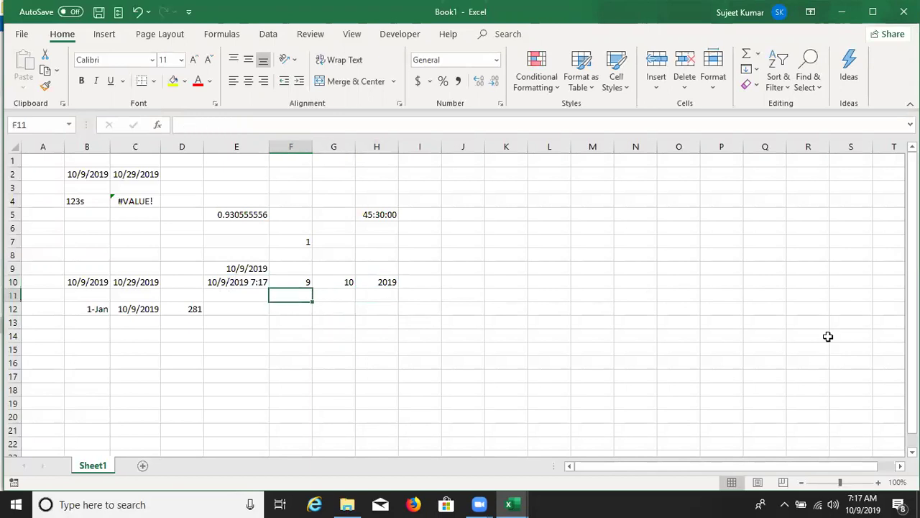
type("=h")
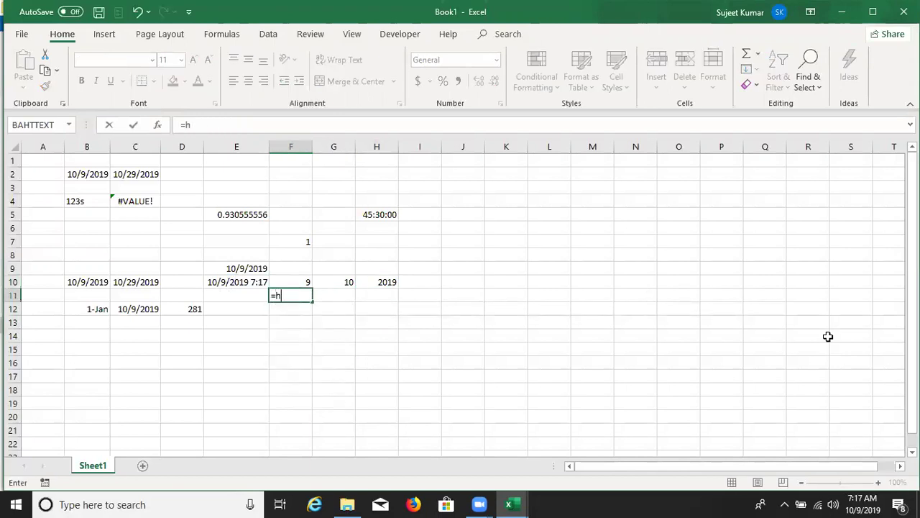
type("io")
key("Tab")
key("Left")
key("Up")
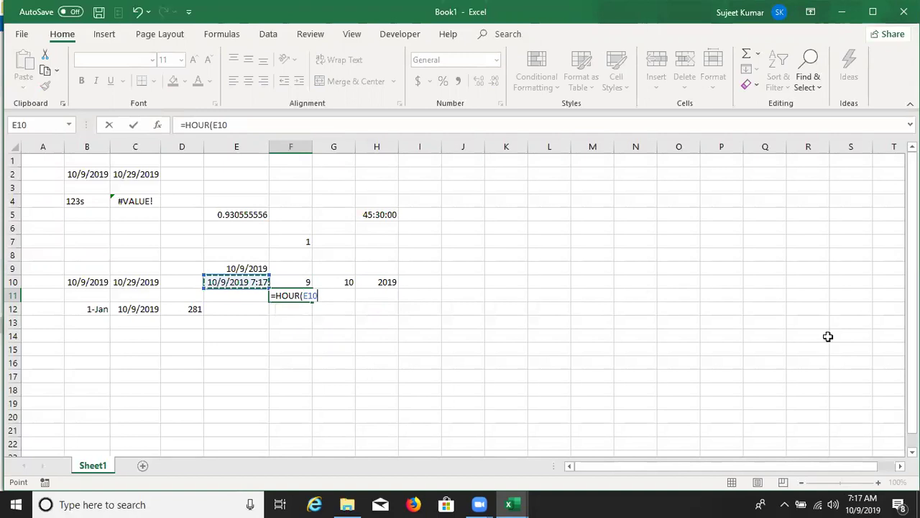
key("Return")
key("Up")
key("Right")
type("=m")
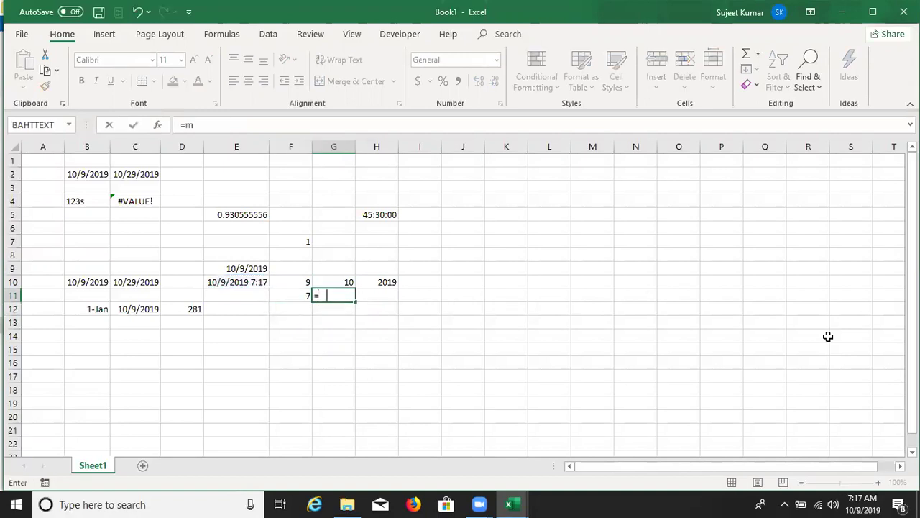
type("in")
key("Down")
key("Down")
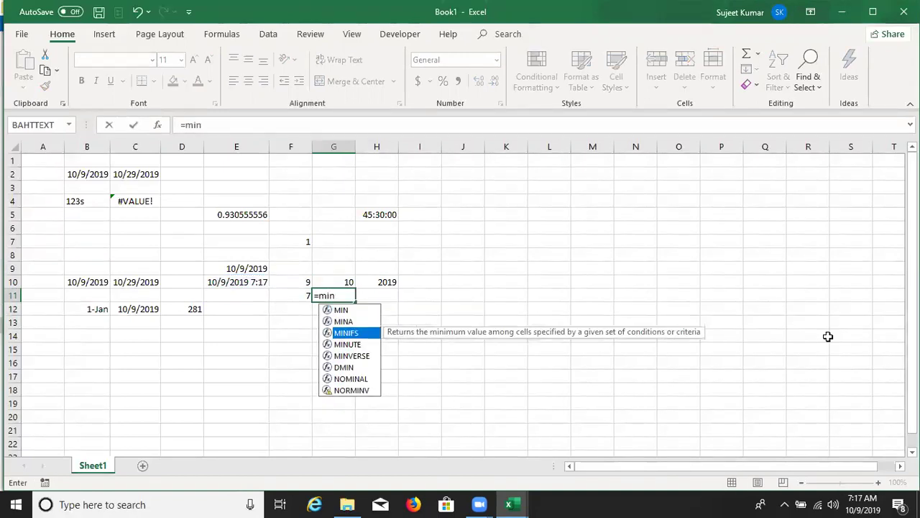
key("Down")
key("Tab")
key("Left")
key("Left")
key("Up")
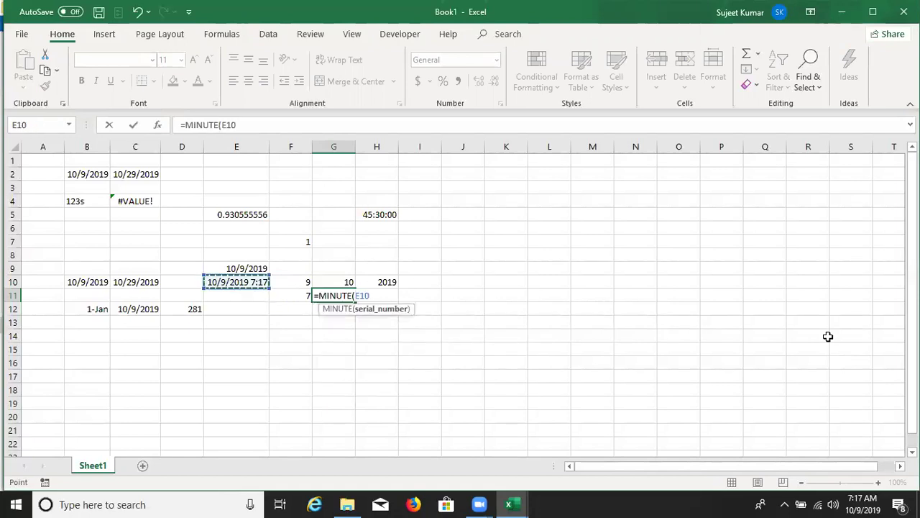
key("Return")
Step: Extract second 20 from E10 with SECOND in H11, review the results, and begin =DATE in I10
key("Up")
key("Right")
type("=se")
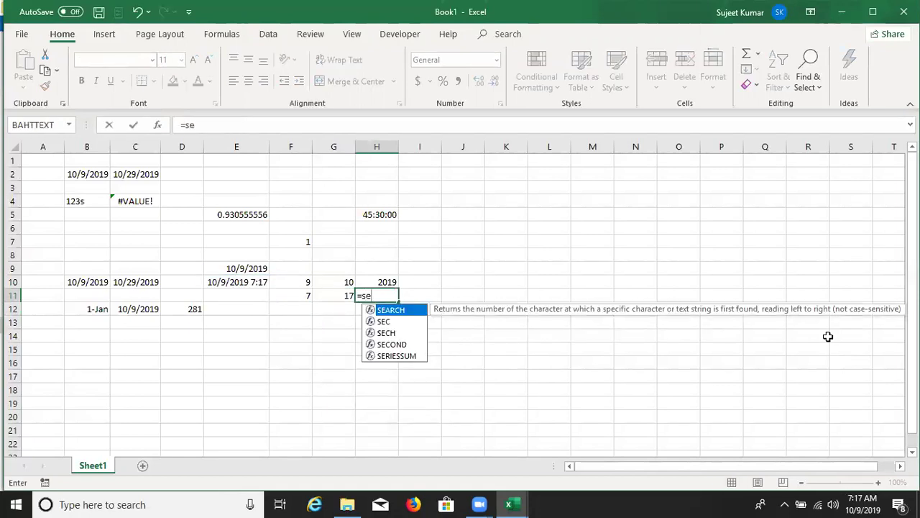
key("Down")
key("Down")
key("Down")
key("Tab")
key("Left")
key("Left")
key("Up")
key("Return")
key("Up")
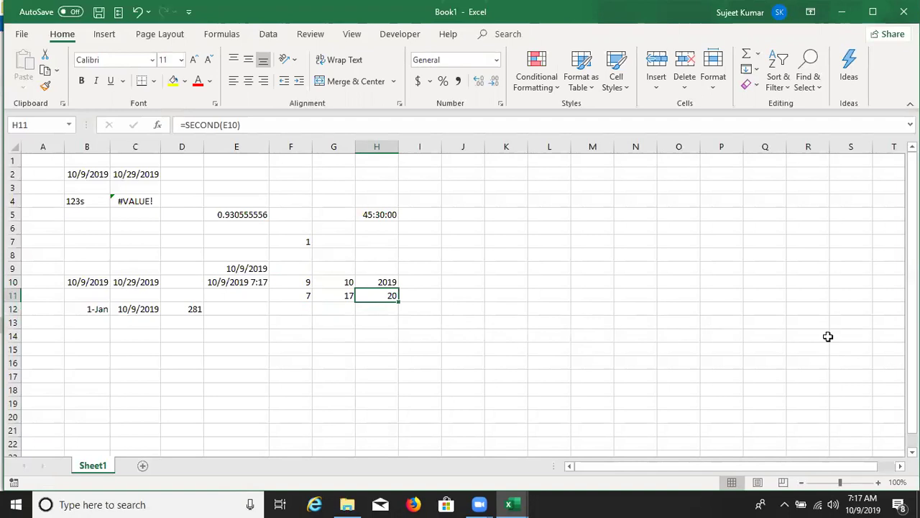
key("Left")
key("Left")
key("Up")
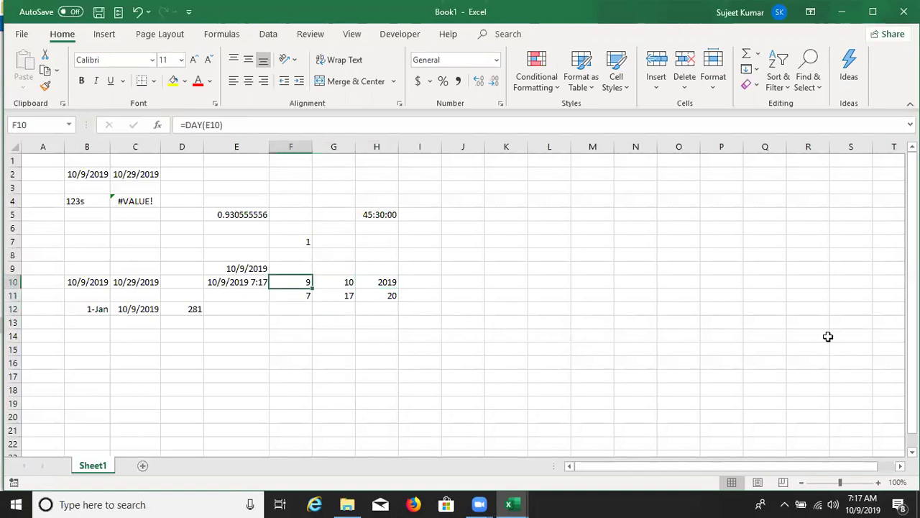
key("Right")
key("Right")
key("Right")
type("=date")
Step: Rebuild the date 10/9/2019 in I10 with =DATE(H10,G10,F10)
key("Tab")
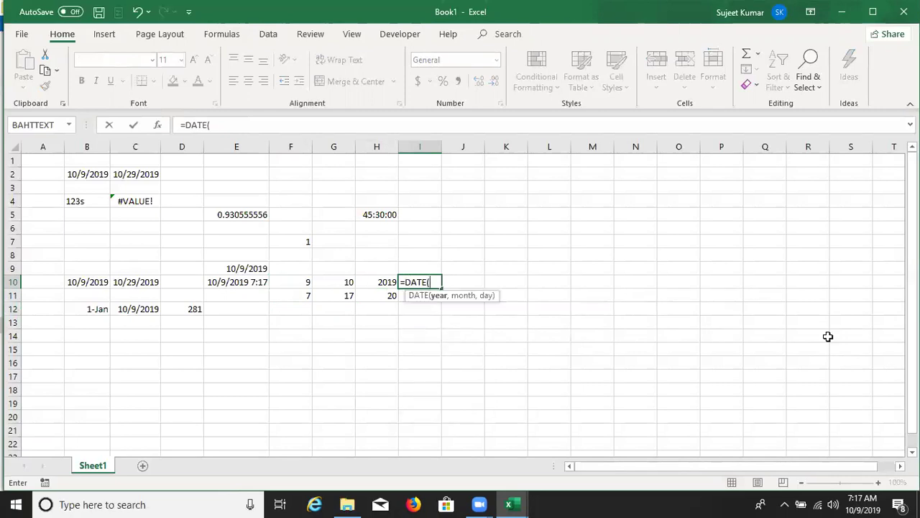
key("Escape")
key("Left")
key("Left")
key("Left")
key("Left")
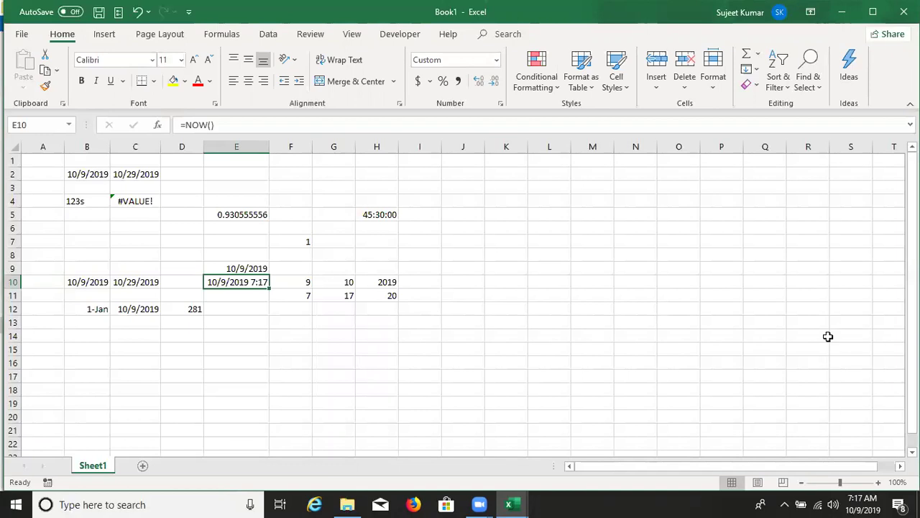
key("Right")
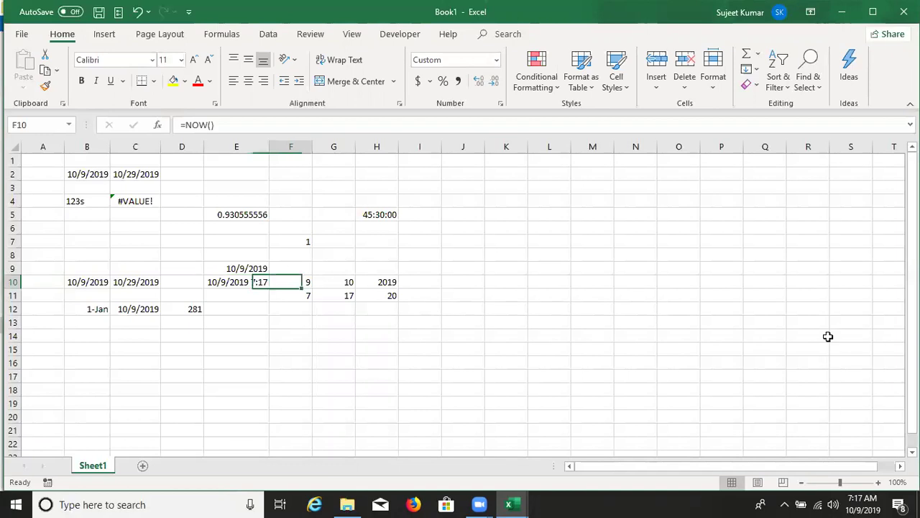
key("Right")
key("Right")
key("Right")
type("=date(")
key("Left")
type(",")
key("Left")
key("Left")
type(",")
key("Left")
key("Left")
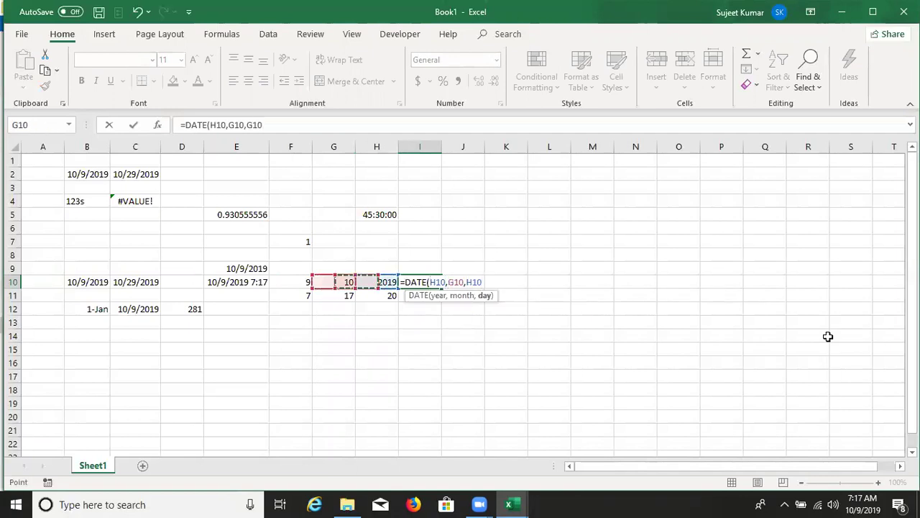
key("Left")
key("Return")
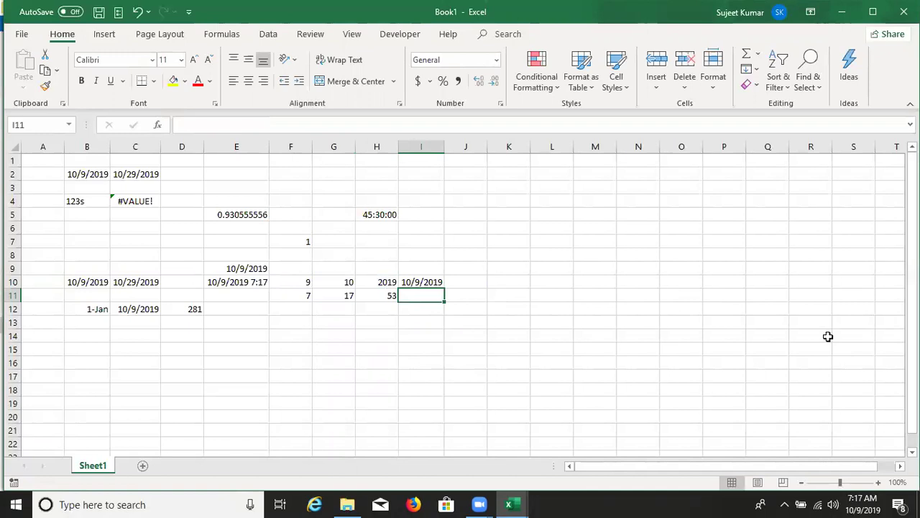
Step: Rebuild the time 7:18 AM in I11 with =TIME(F11,G11,H11) and review both results
type("=ti")
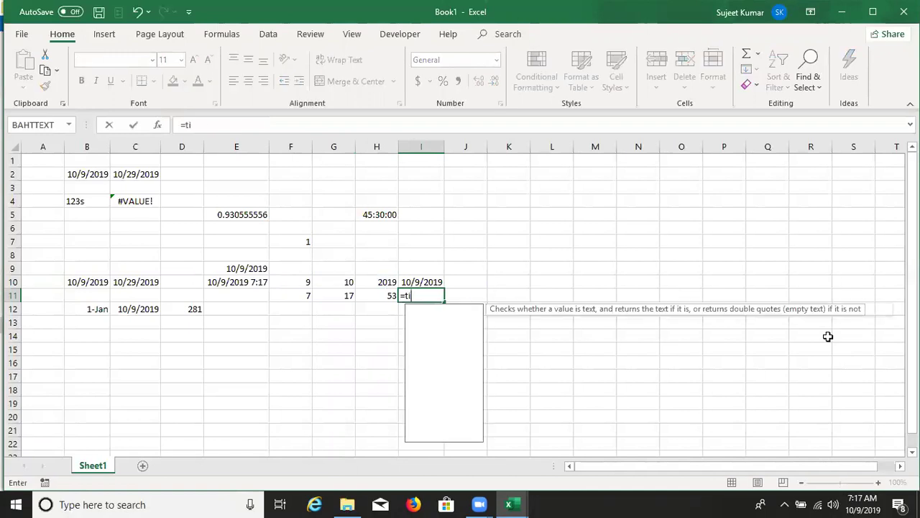
type("me")
key("Tab")
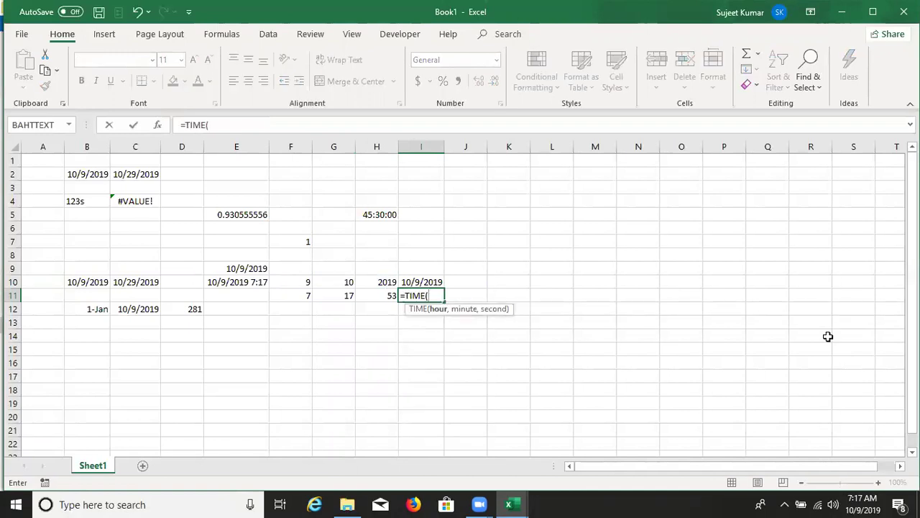
key("Left")
key("Left")
key("Left")
type(",")
key("Left")
key("Left")
type(",")
key("Left")
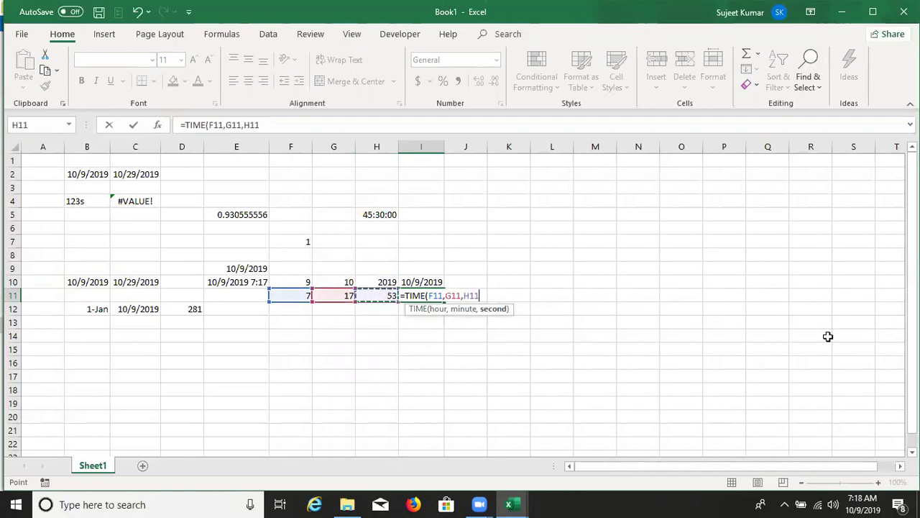
key("Return")
key("Up")
key("Left")
key("Left")
key("Left")
key("Right")
key("Right")
key("Right")
key("Up")
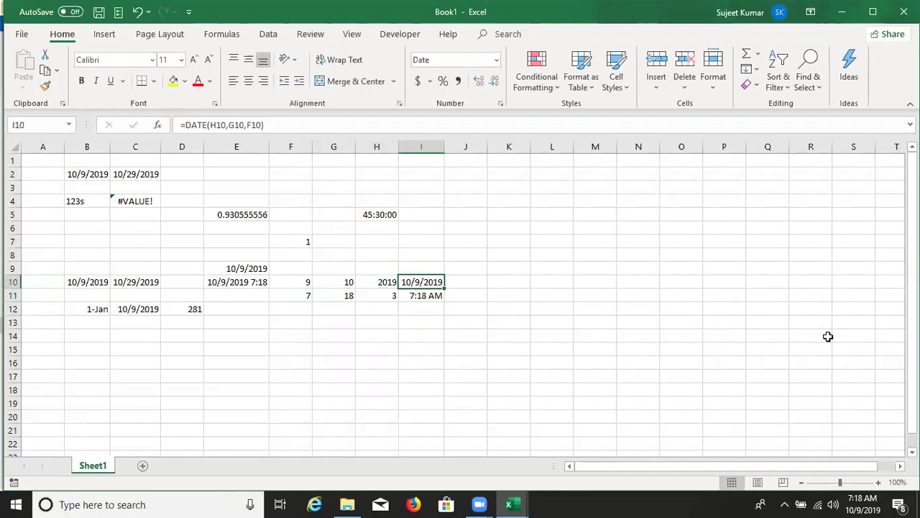
key("Down")
key("Down")
key("Down")
key("Down")
key("Left")
key("Left")
key("Left")
key("Left")
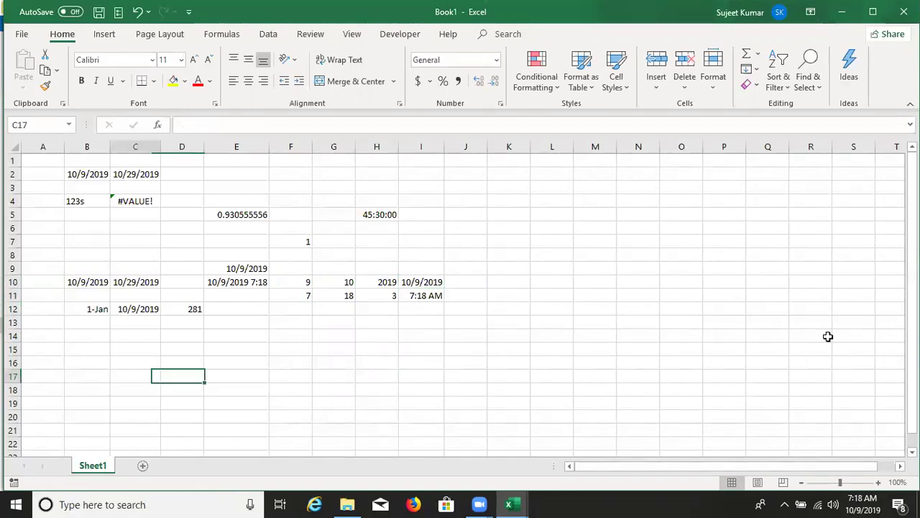
key("Left")
key("Left")
key("Up")
key("Up")
key("Up")
key("Up")
key("Up")
key("Up")
key("Up")
key("Right")
key("Down")
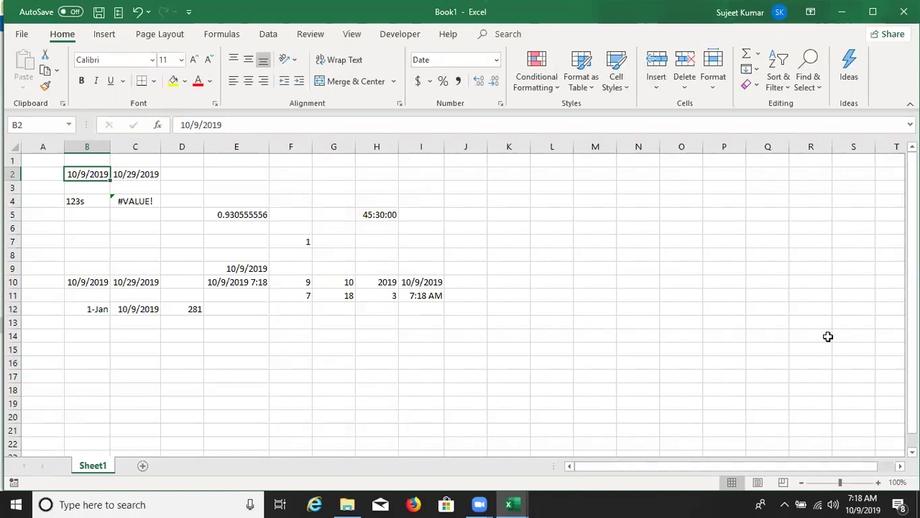
Step: Type the labels MM/DD/YY in B15 and DD/MM/YY in B16
key("Down")
key("Down")
key("Down")
key("Down")
key("Down")
key("Down")
type("MM/")
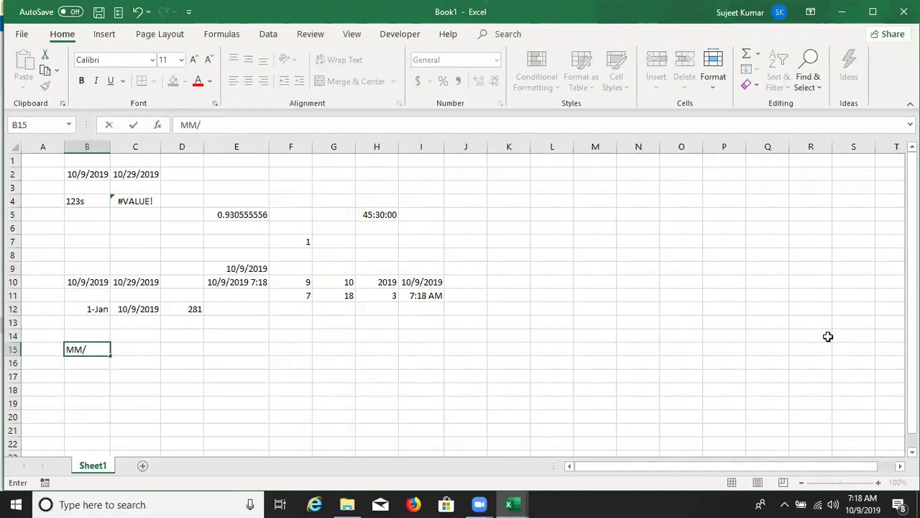
type("DD/")
type("YY")
key("Return")
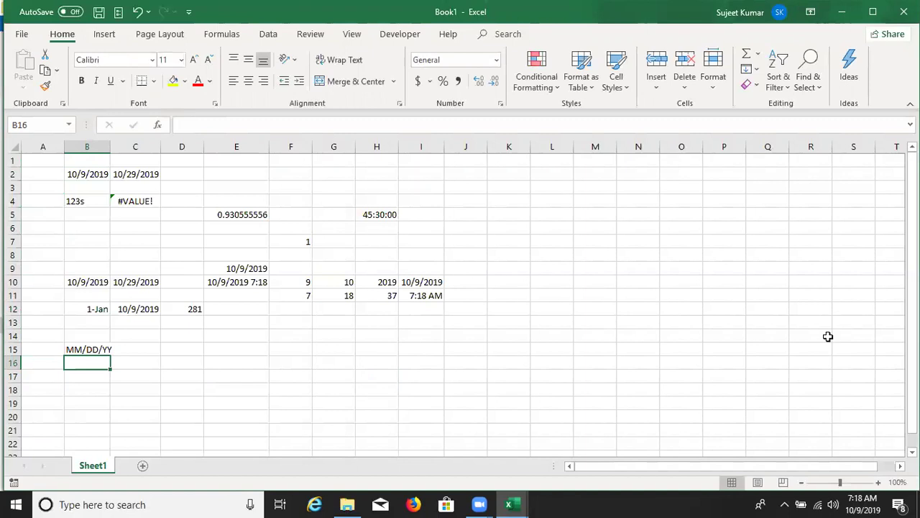
type("DD/MM/")
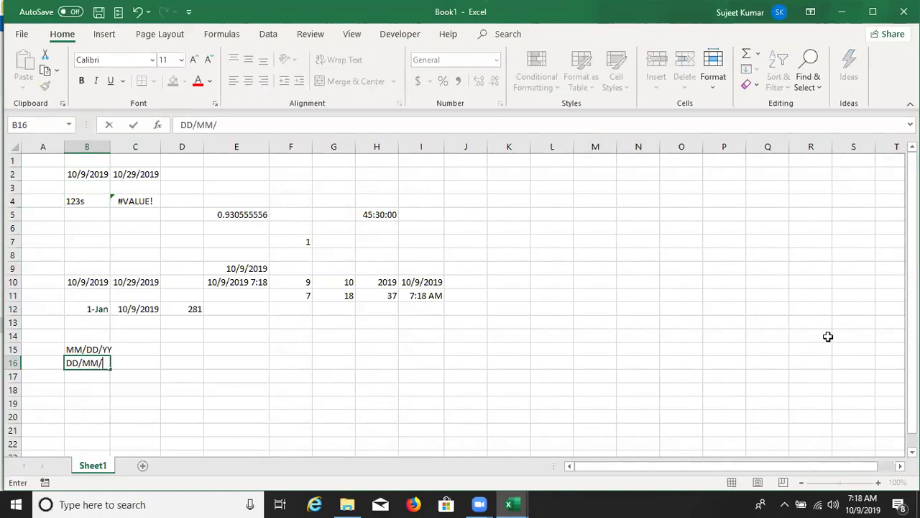
type("YY")
key("Return")
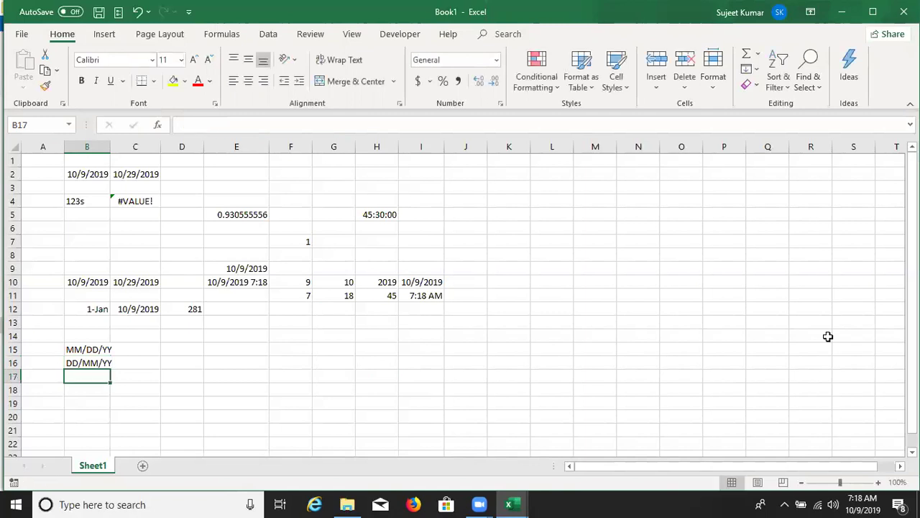
Step: Insert today's date 10/9/2019 in C15, abandoning a 10-sep entry in C16
key("Up")
key("Up")
key("Right")
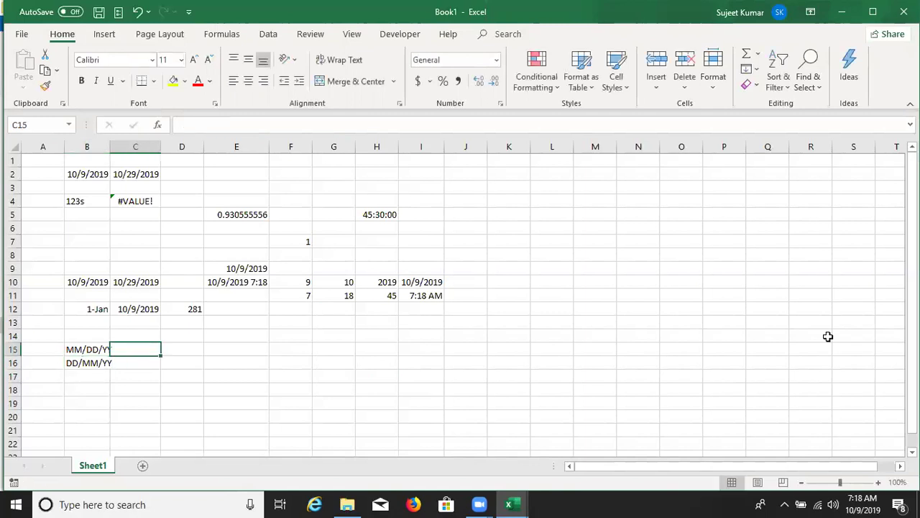
key("ctrl+semicolon")
key("Return")
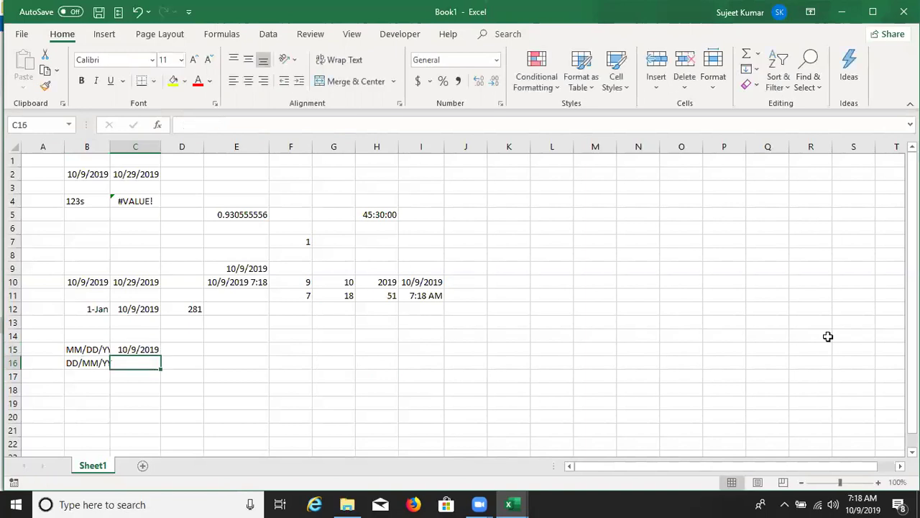
key("Up")
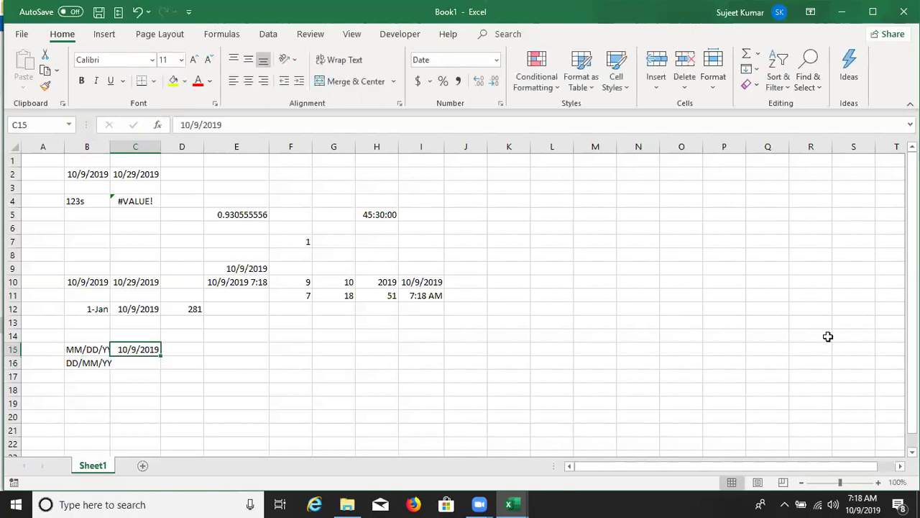
key("Down")
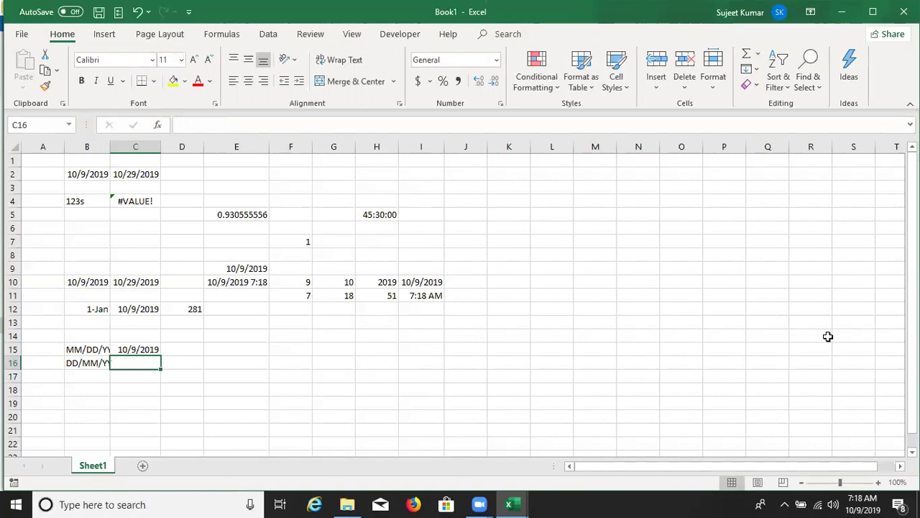
type("10")
type("-sep")
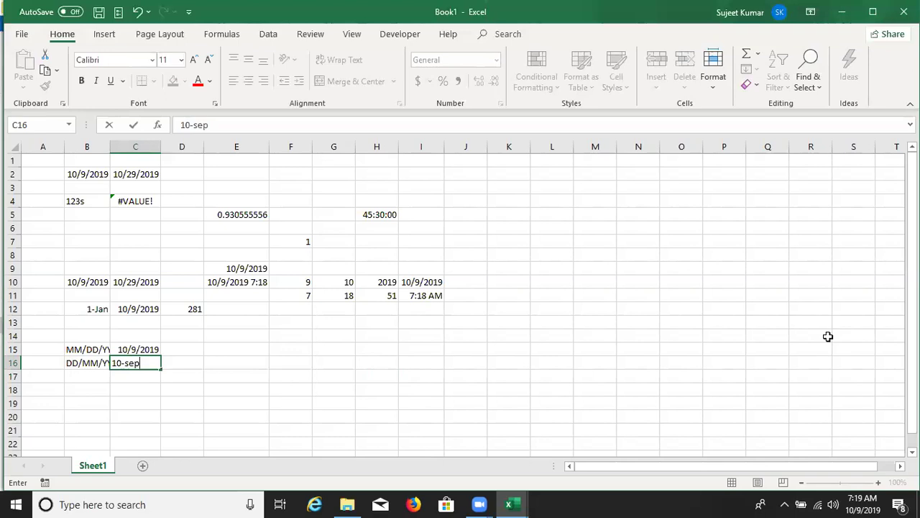
key("Escape")
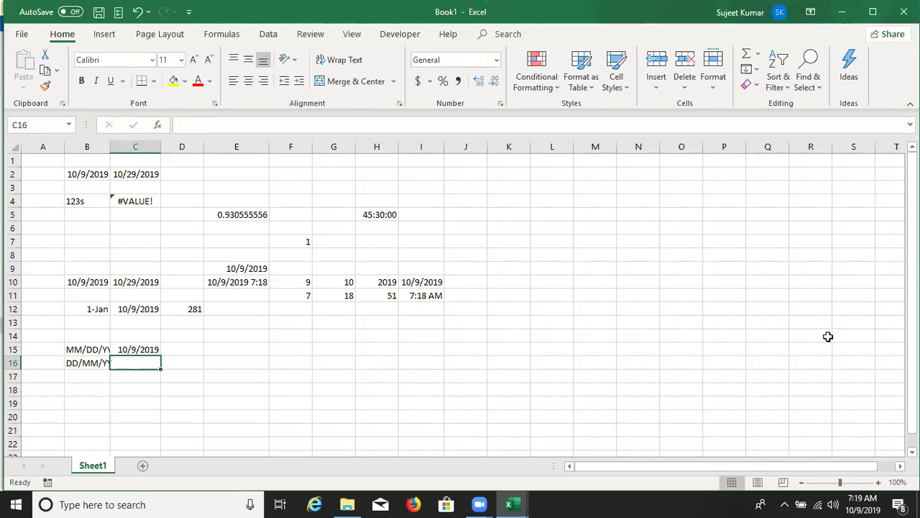
Step: Enter =DATE(2019,10,9) in D15 so it displays 10/9/2019 beside C15's typed date
key("Up")
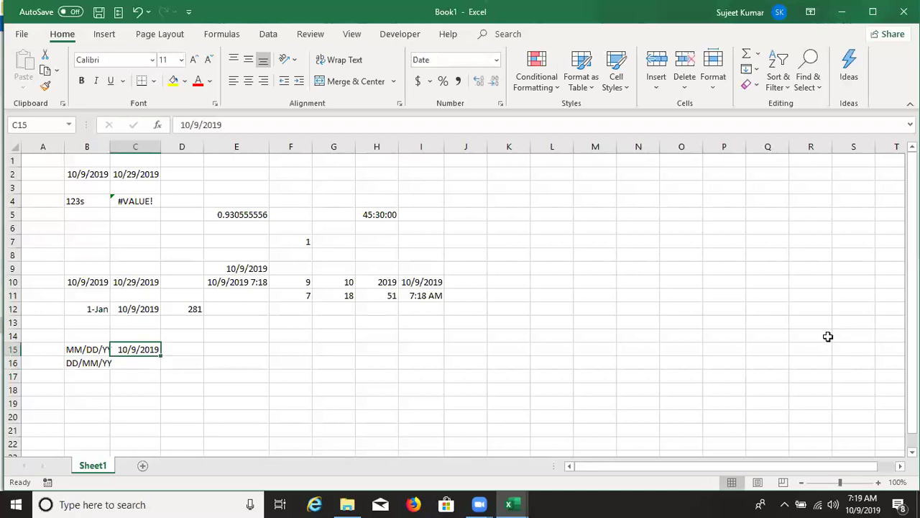
key("Right")
type("=")
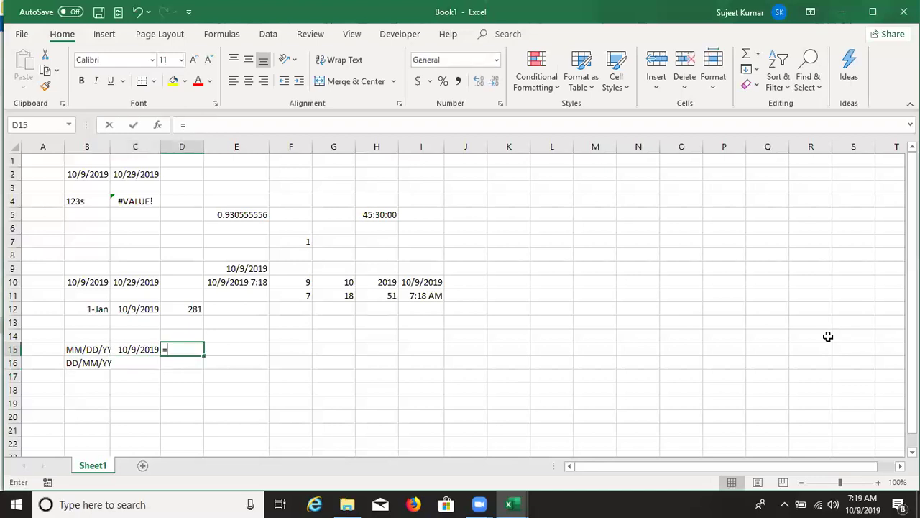
type("date")
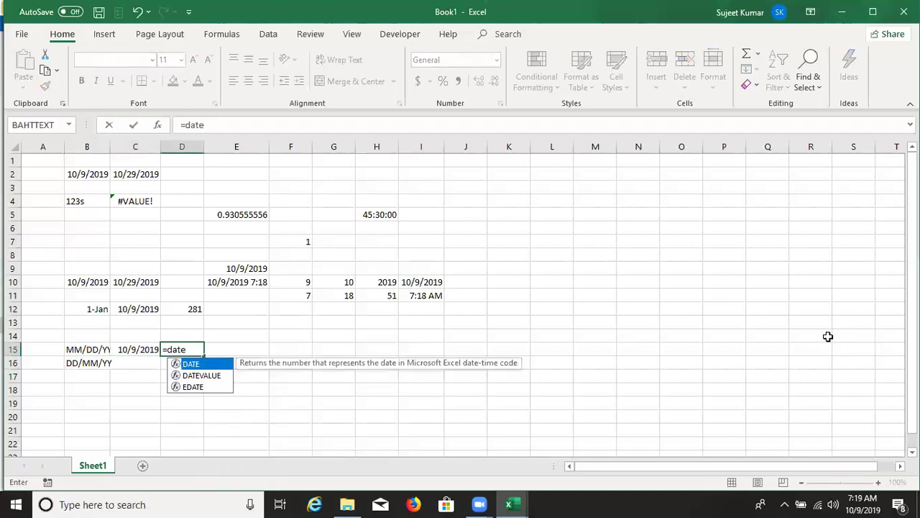
key("Tab")
type("2019,")
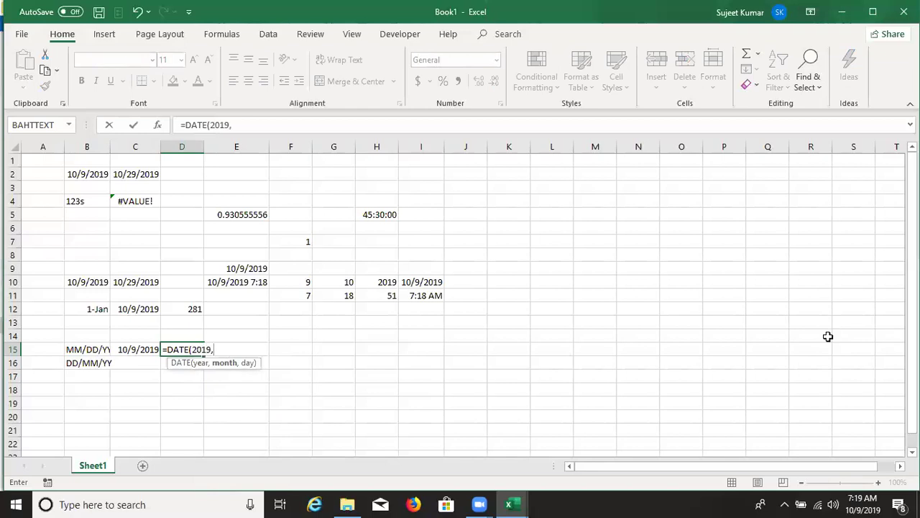
type("10,9")
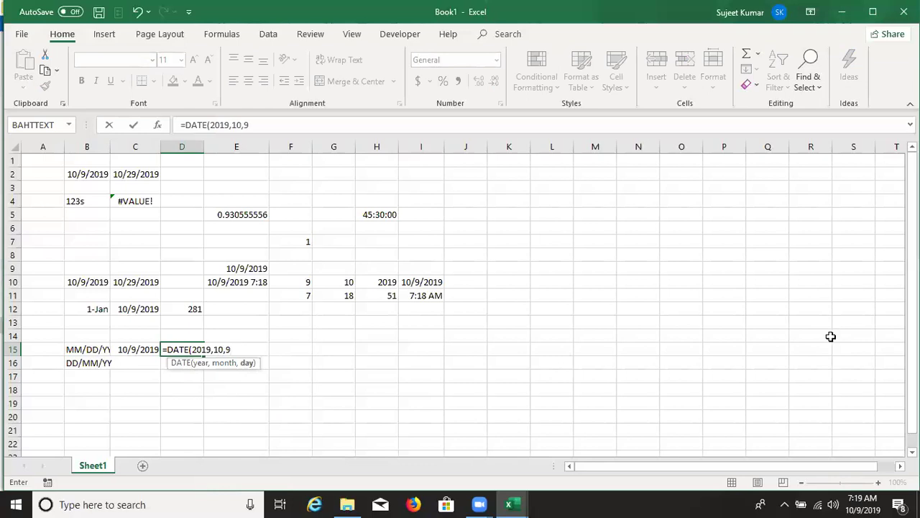
type(")")
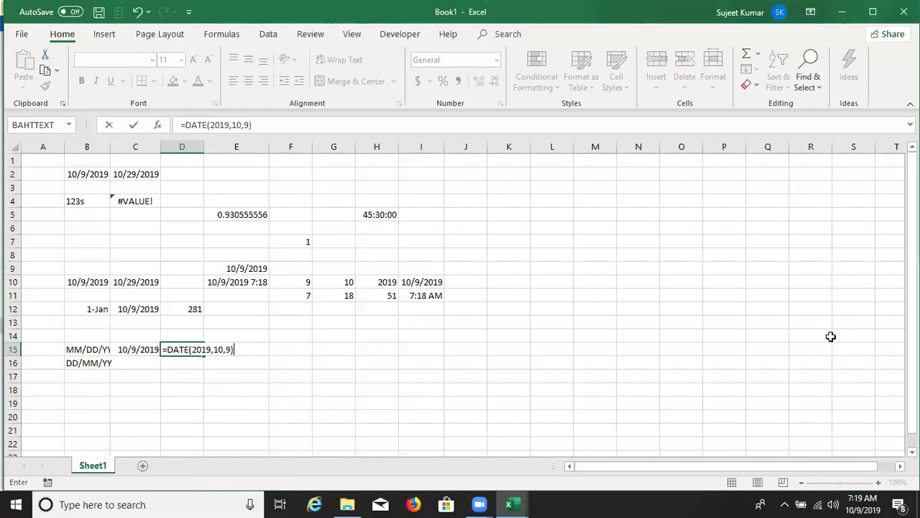
key("Return")
key("Up")
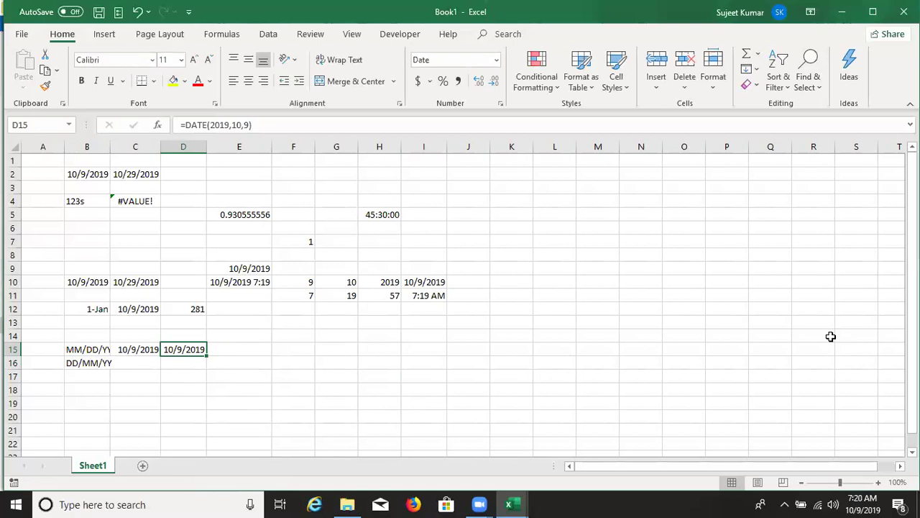
key("Right")
key("Right")
key("Right")
key("Left")
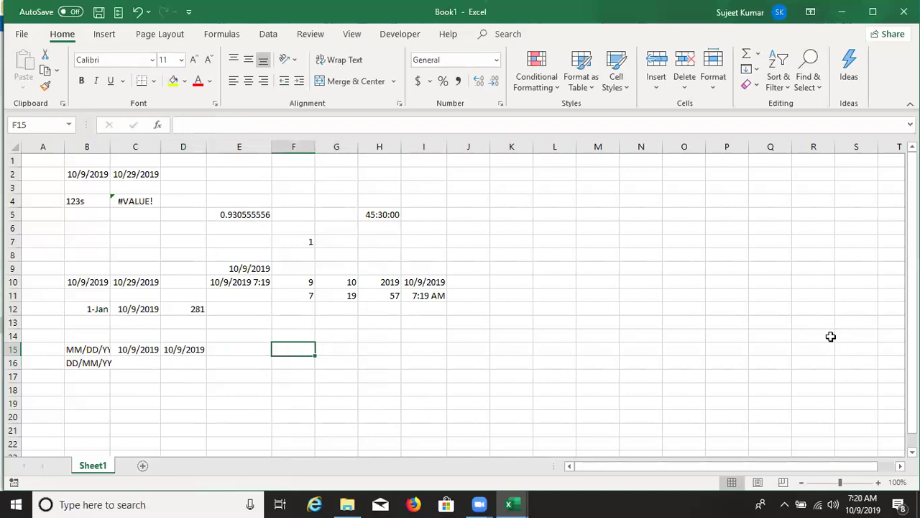
Step: Enter 10:20 in F15 and 0:30 in G15, and sum them in H15 with =F15+G15
type("10:20")
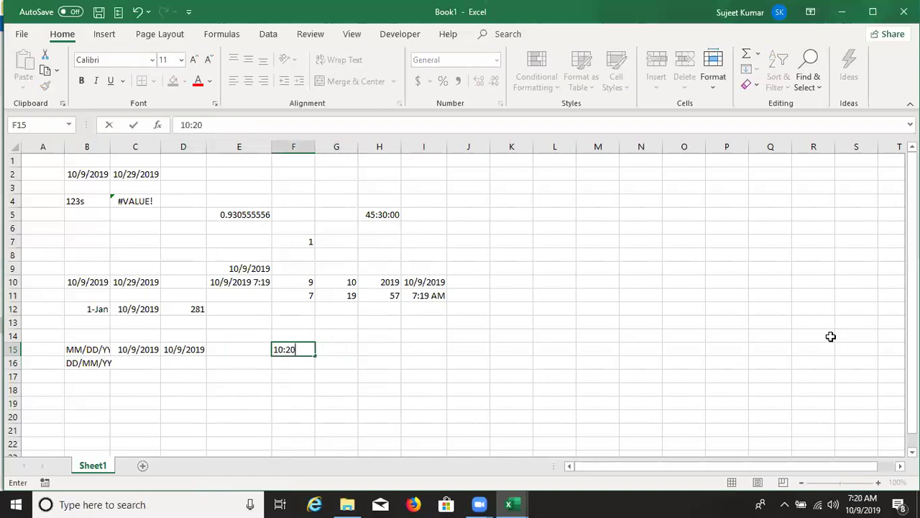
key("Return")
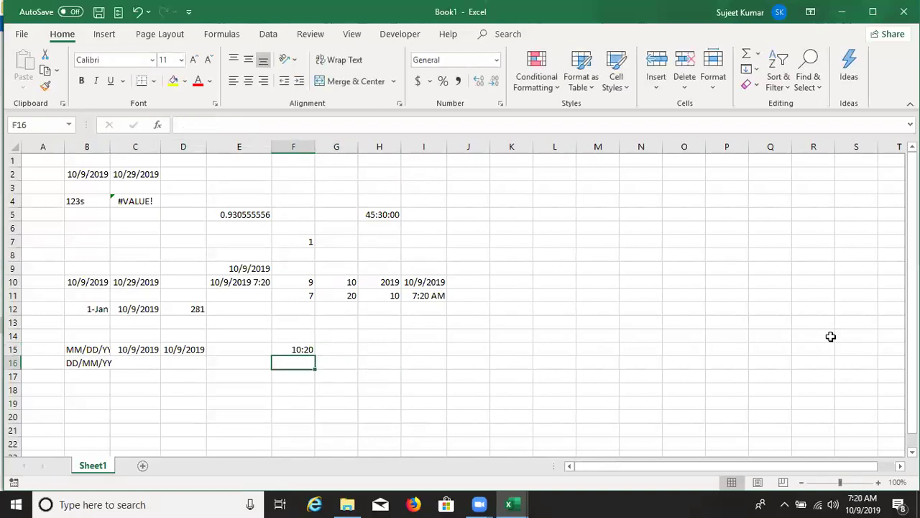
key("Up")
key("Right")
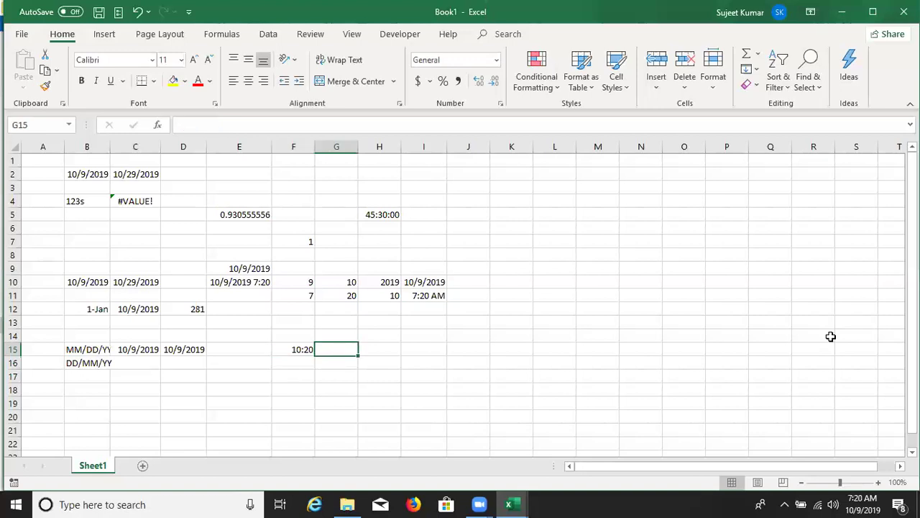
type("0:30")
key("Right")
type("=")
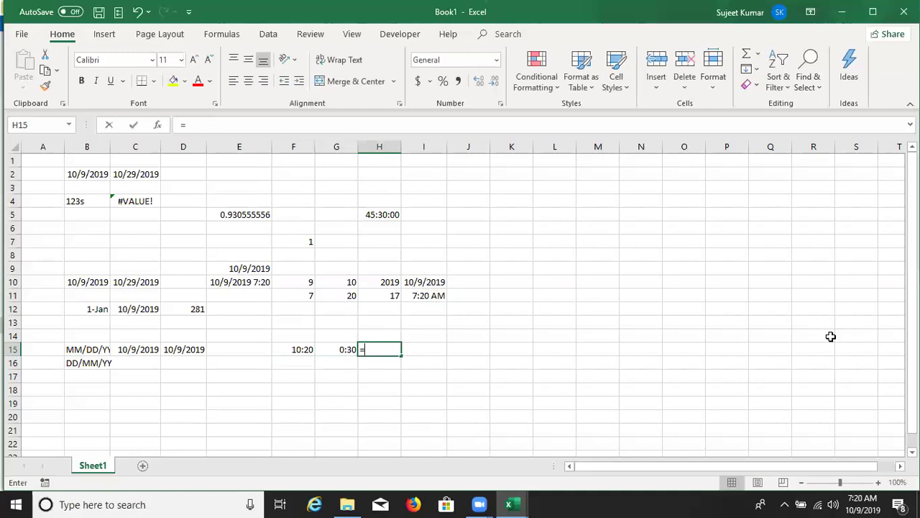
key("Left")
key("Left")
type("+")
key("Left")
key("Return")
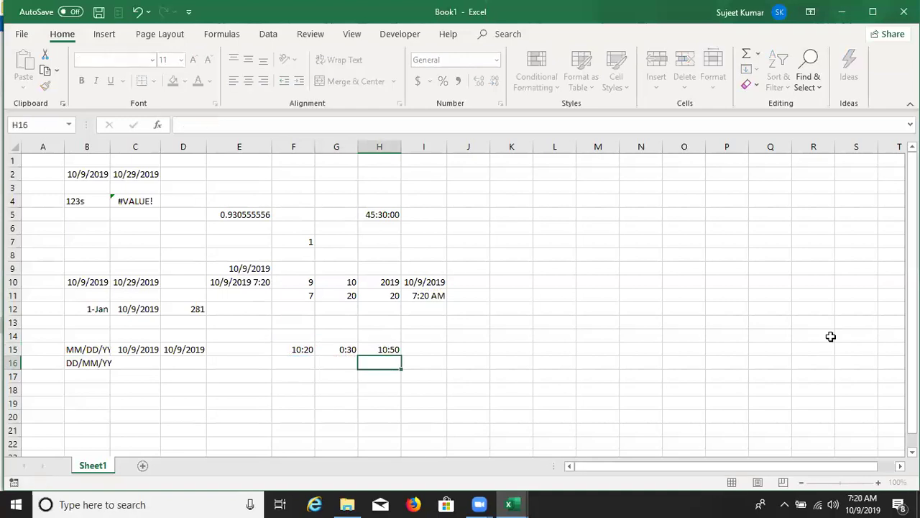
Step: Copy 10:20 down to F16, enter 30 minutes in G16, and add the note 1=24h in F19
key("Left")
key("Left")
key("ctrl+d")
key("Right")
type("30")
key("Return")
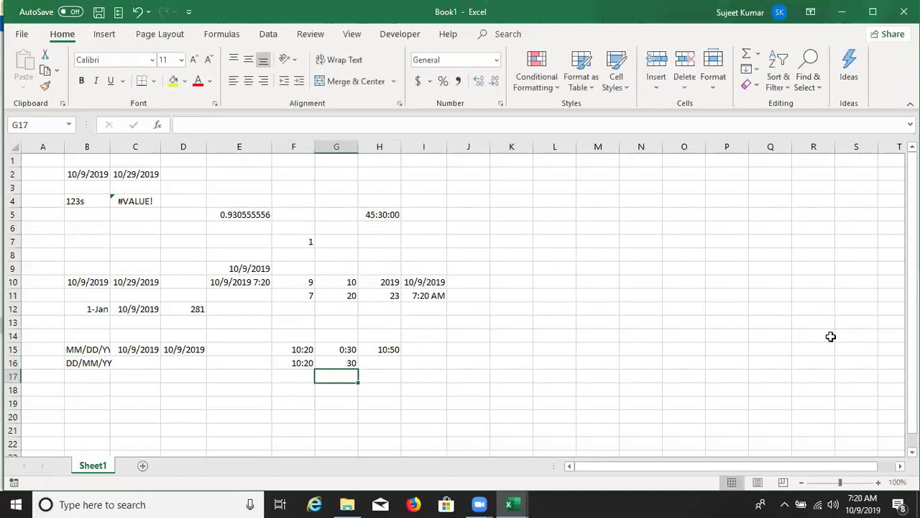
key("Down")
key("Down")
key("Left")
type("1=24h")
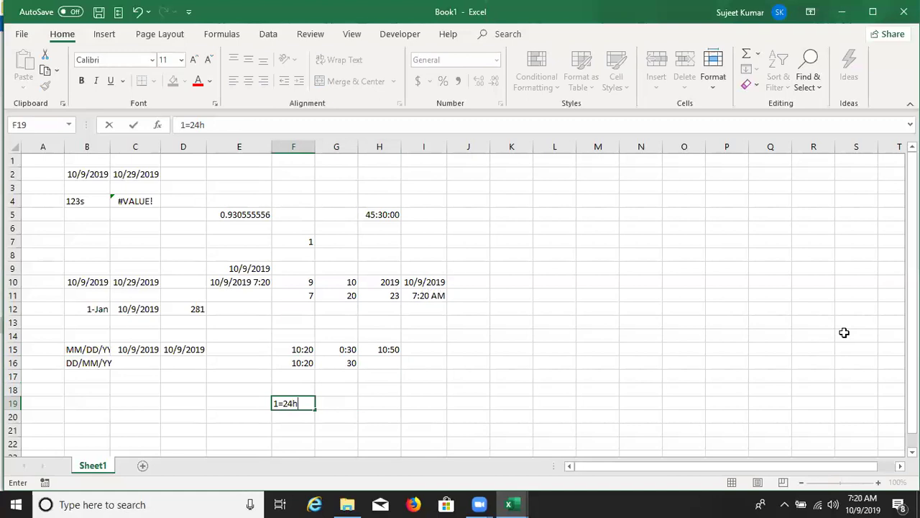
key("Return")
Step: Enter =F16+TIME(0,G16,0) in H16 to add 30 minutes to 10:20, giving 10:50
key("Up")
key("Up")
key("Up")
key("Up")
key("Up")
key("Right")
key("Down")
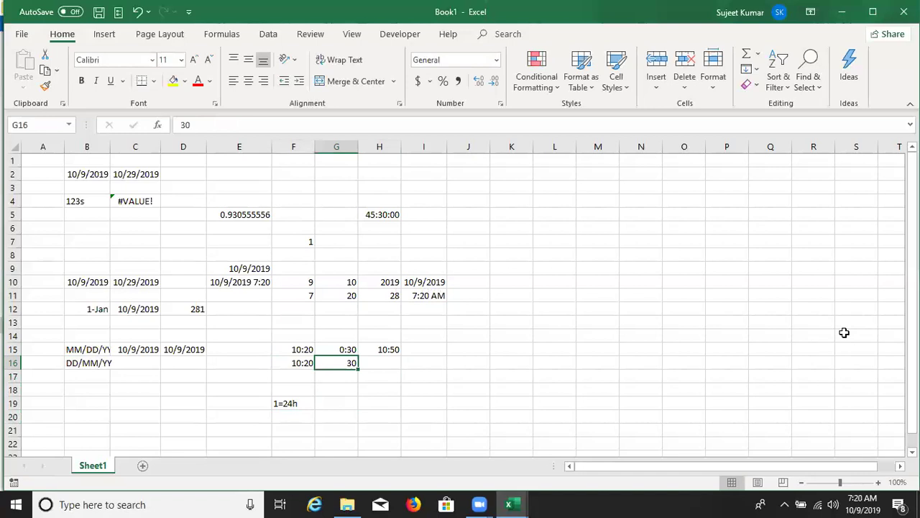
key("Right")
type("=")
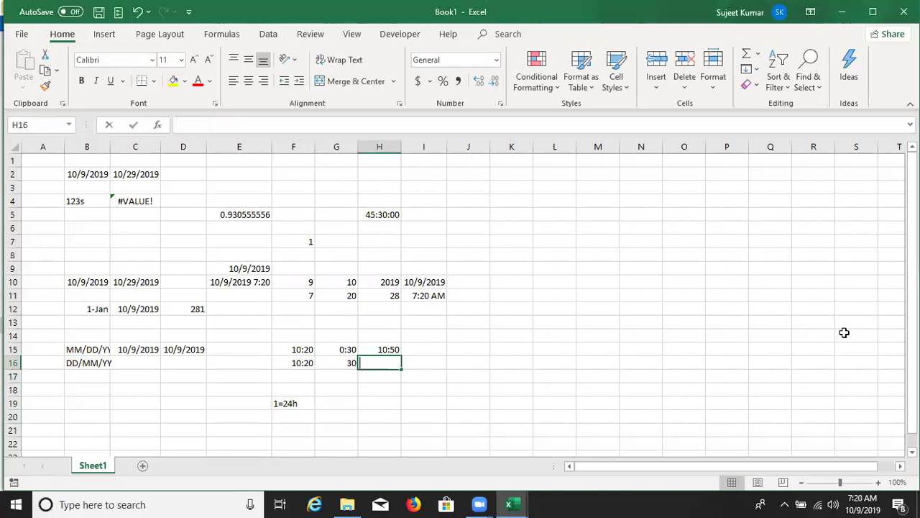
key("Left")
key("Left")
type("+")
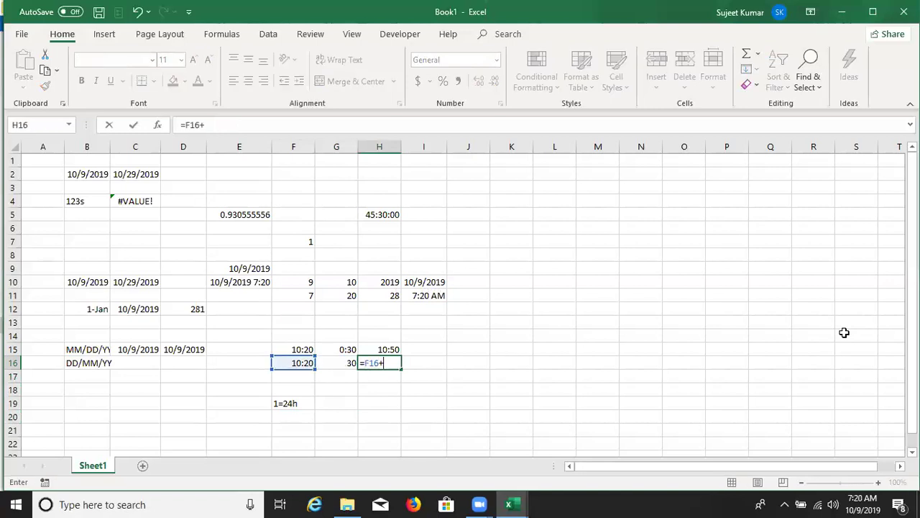
type("time")
key("Tab")
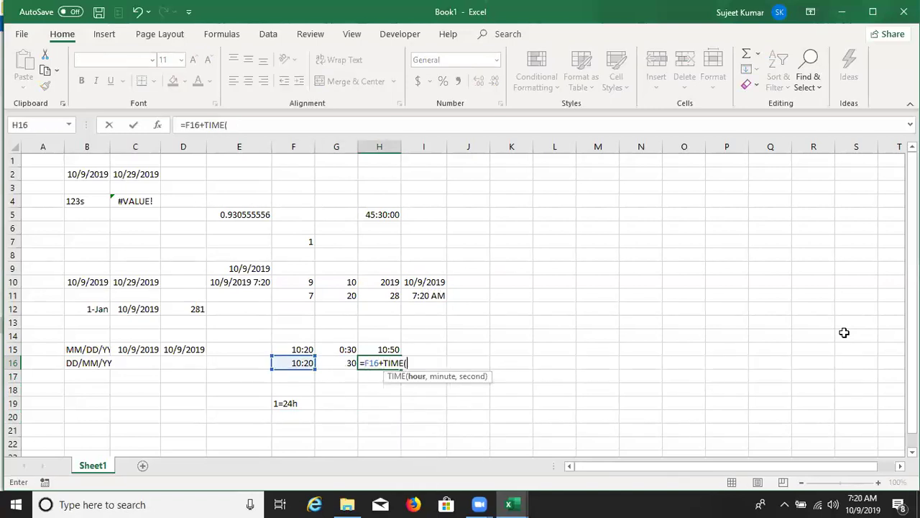
type("0,")
key("Left")
type(",0)")
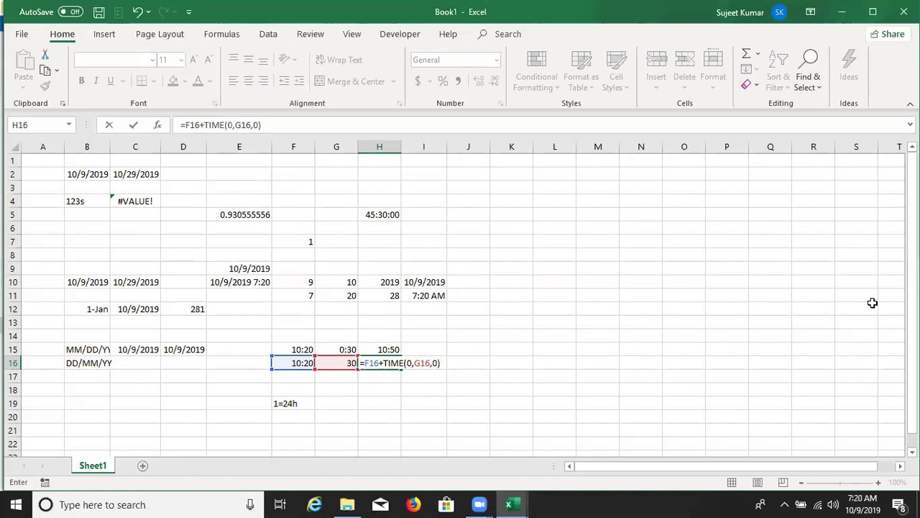
key("Return")
key("Up")
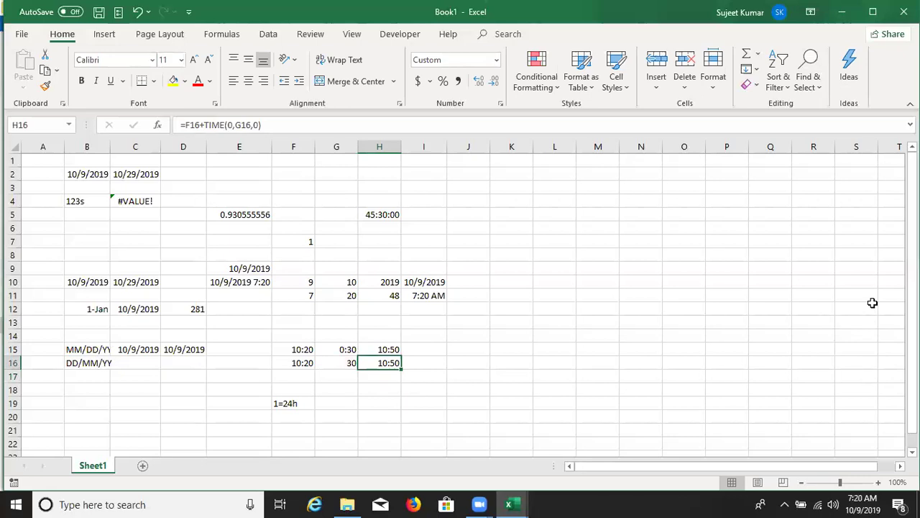
key("alt+Tab")
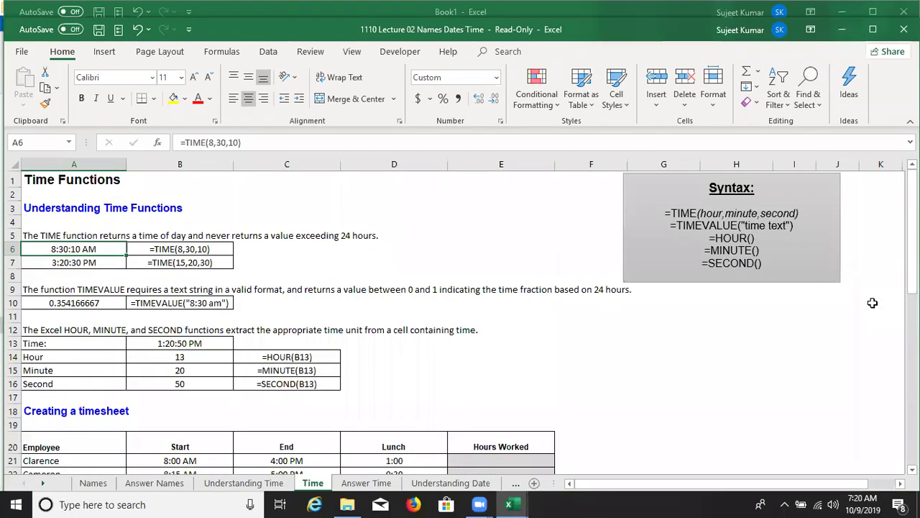
Step: Step through the lecture sheet's TIME, HOUR, MINUTE and SECOND examples for 1:20:50 PM
key("Down")
key("Up")
key("Down")
key("Up")
key("Down")
key("Down")
key("Down")
key("Down")
key("Down")
key("Down")
key("Down")
key("Right")
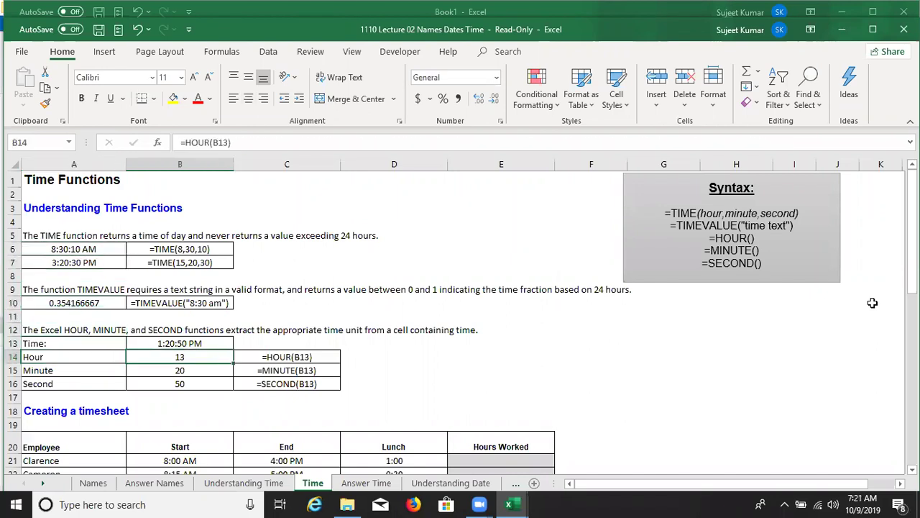
key("Down")
key("Down")
key("Up")
key("Up")
key("Up")
key("Down")
key("Down")
key("Down")
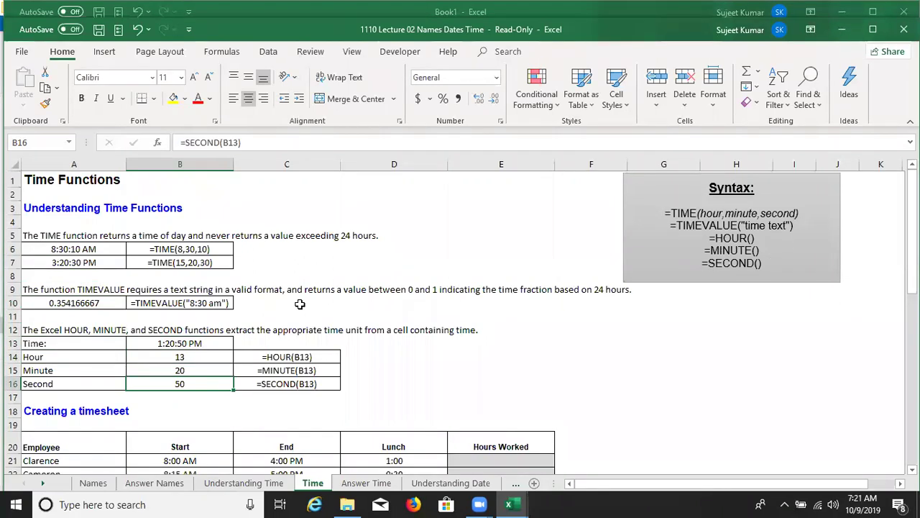
Step: Scroll down to the timesheet, then return to the Book1 practice workbook
scroll(298, 303, "down", 1)
scroll(299, 304, "down", 1)
scroll(302, 302, "down", 1)
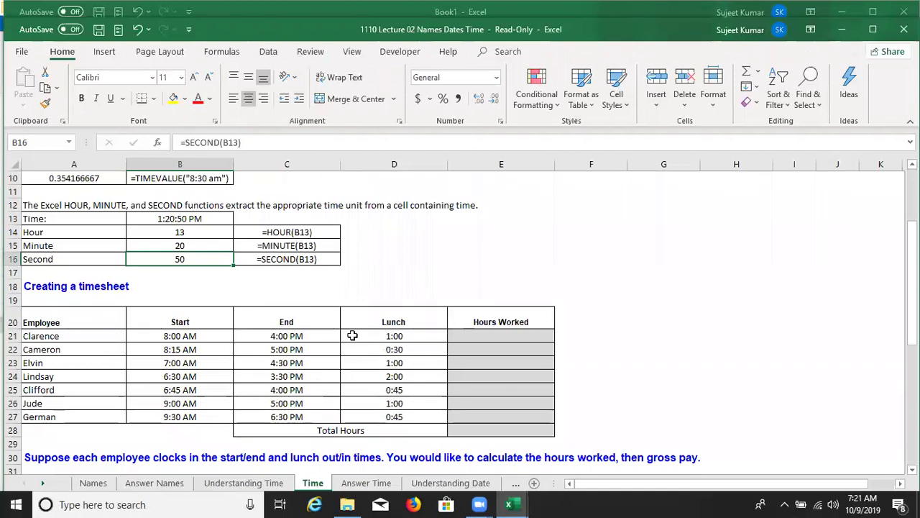
key("alt+Tab")
scroll(280, 382, "down", 1)
Step: Enter '10:30 as text in C20 and apply the Time number format to it
scroll(215, 355, "down", 1)
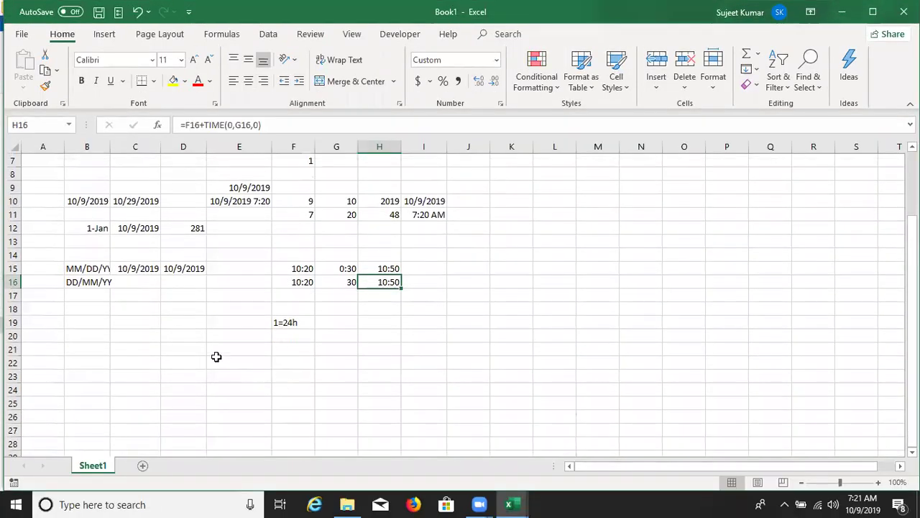
left_click(155, 342)
type("'")
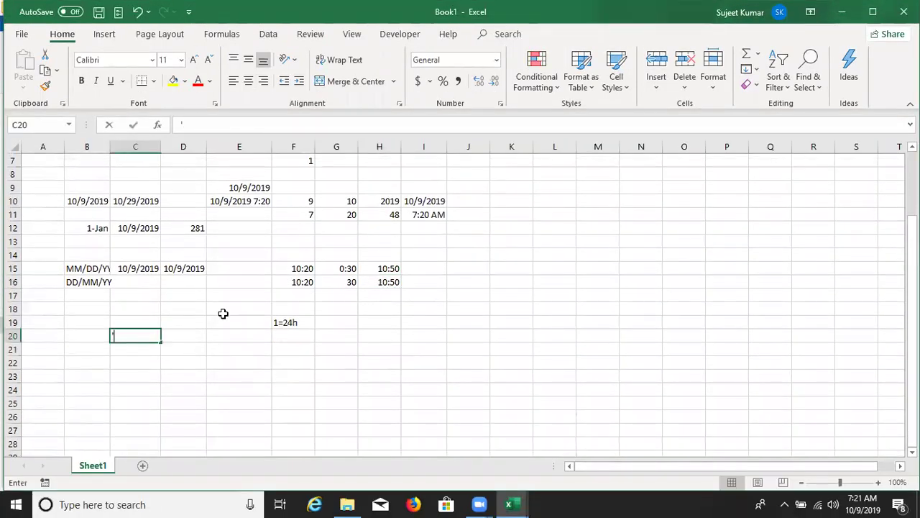
type("10:30")
key("Return")
key("Up")
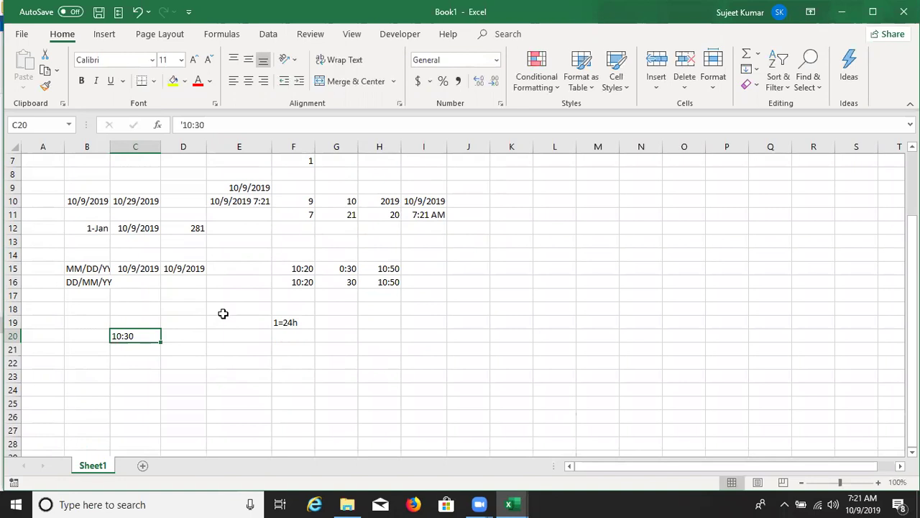
left_click(496, 60)
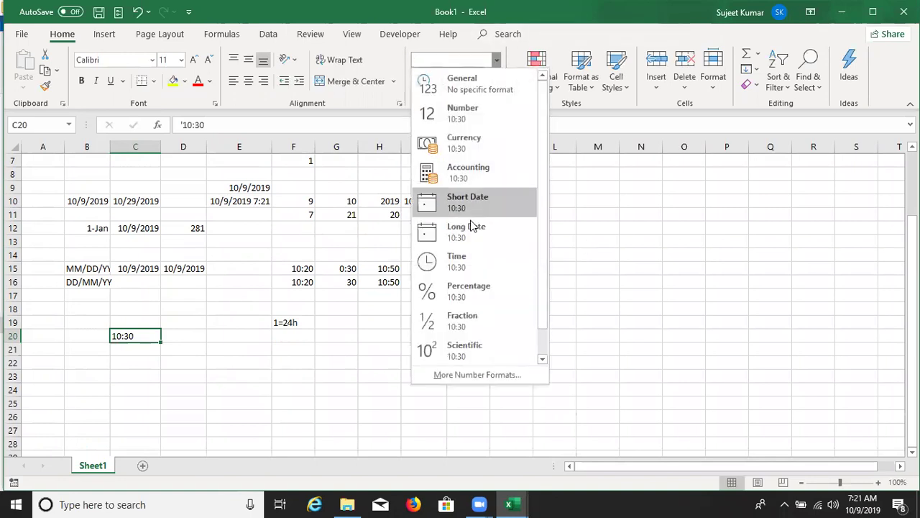
left_click(477, 261)
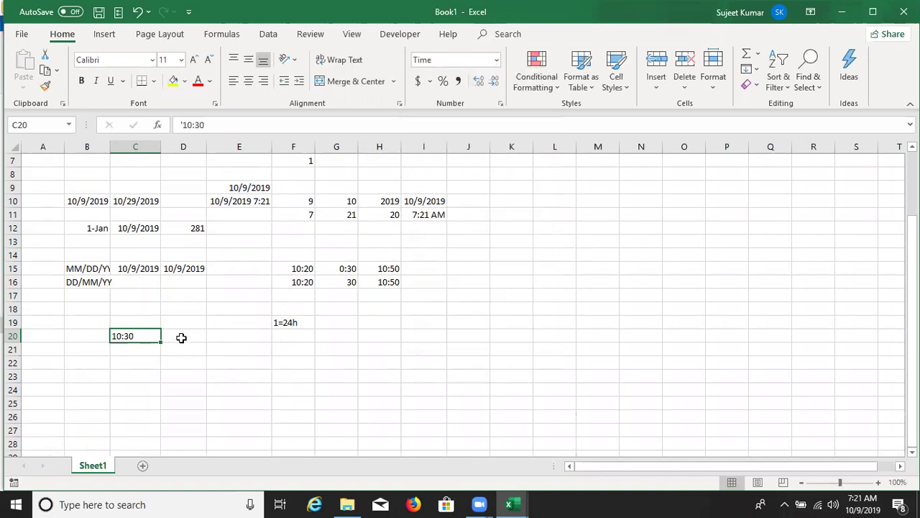
left_click(181, 337)
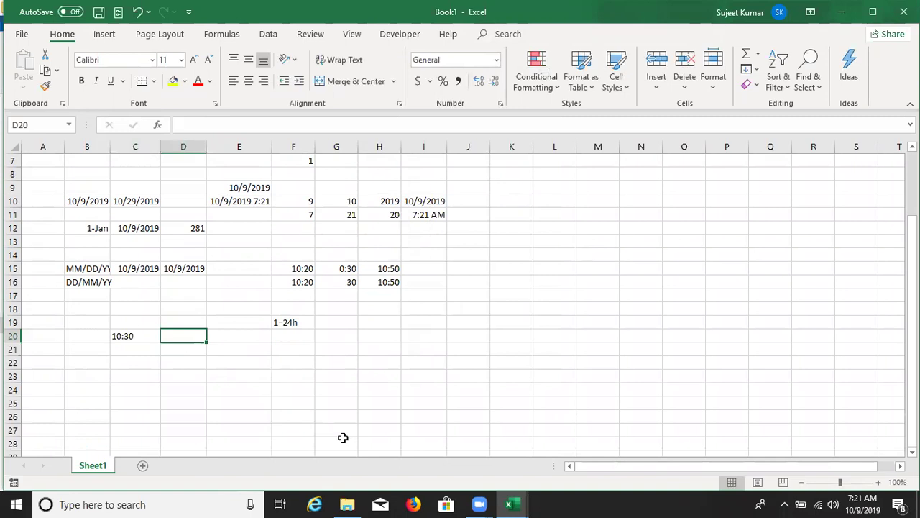
Step: Enter =TIMEVALUE(C20) in D20, converting the text 10:30 to 0.4375
type("=")
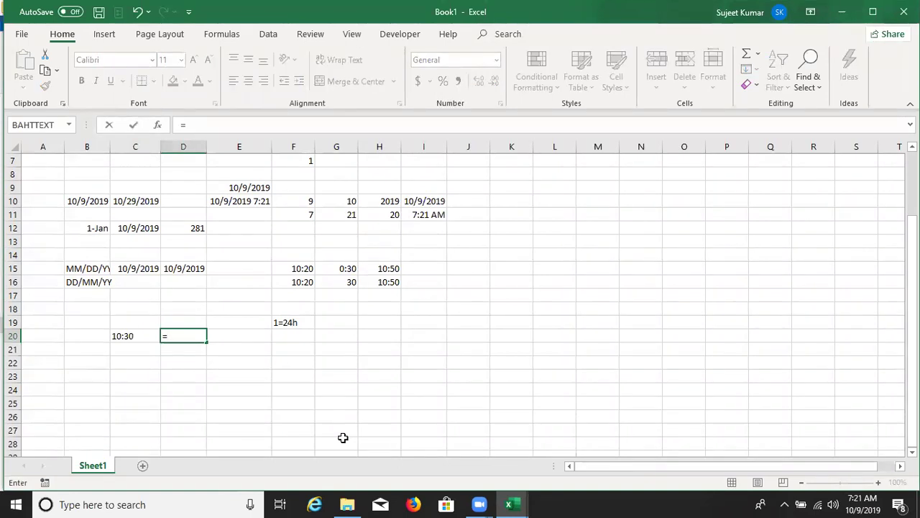
type("tim")
key("Down")
key("Tab")
key("Left")
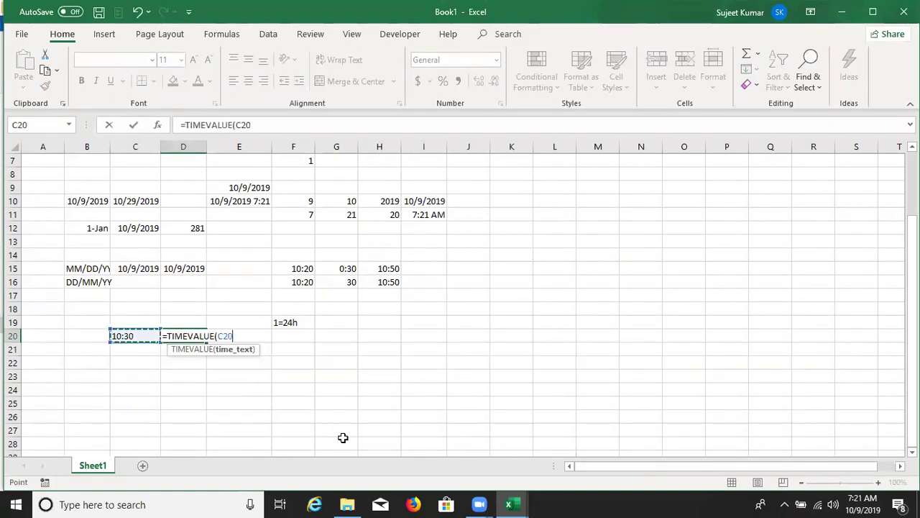
key("Return")
key("Up")
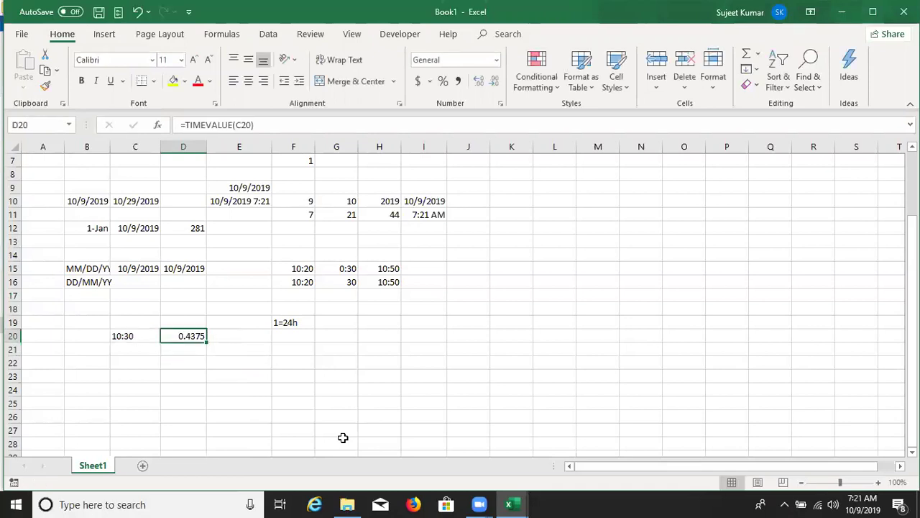
Step: Enter =C20+0 in D21 to get 10:30:00 AM, then return to the lecture workbook
key("Down")
type("=")
key("Left")
key("Up")
type("+0")
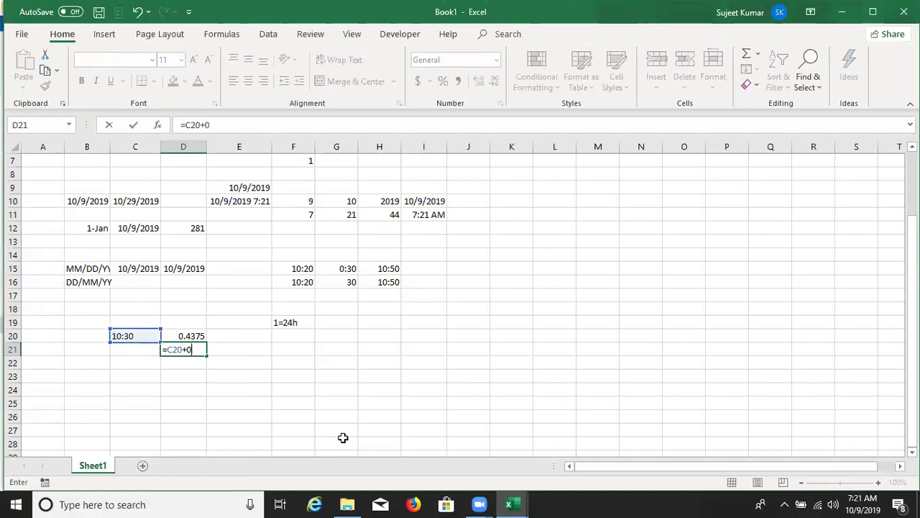
key("ctrl+Return")
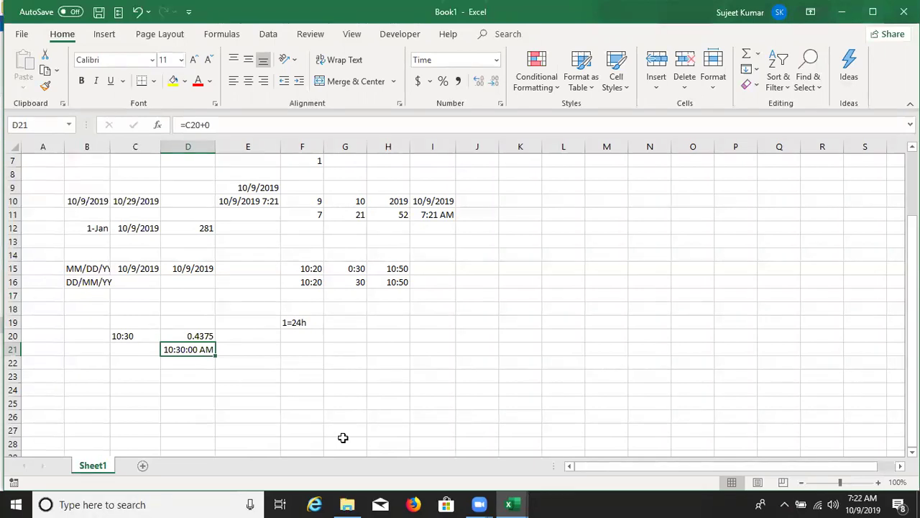
key("Up")
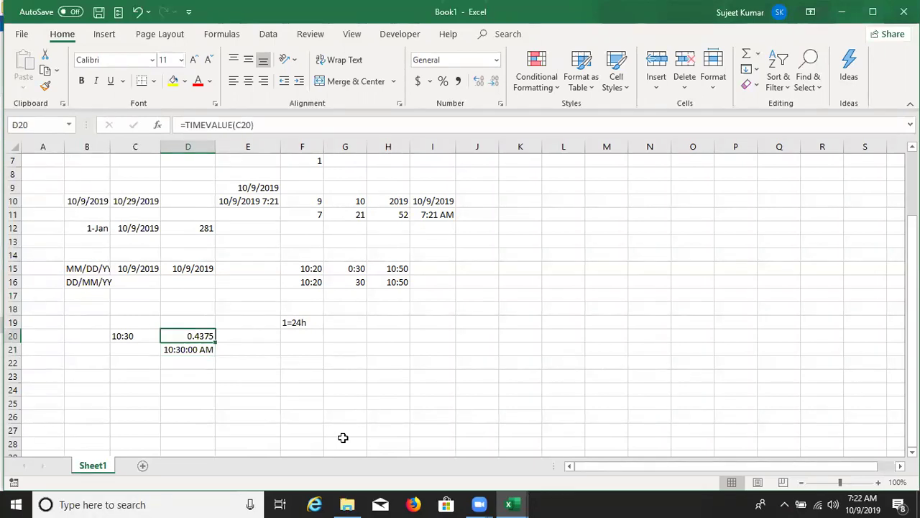
key("alt+Tab")
key("Down")
key("Down")
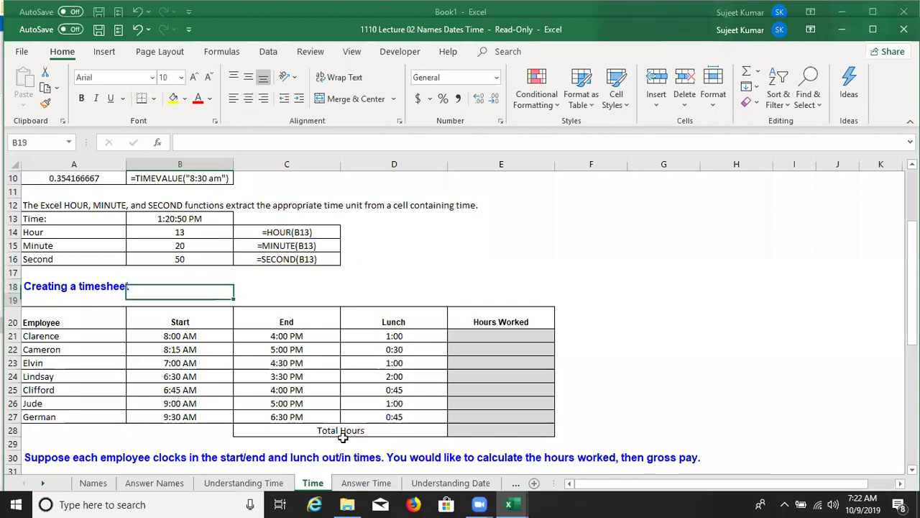
key("Down")
key("Down")
key("Down")
key("Down")
key("Down")
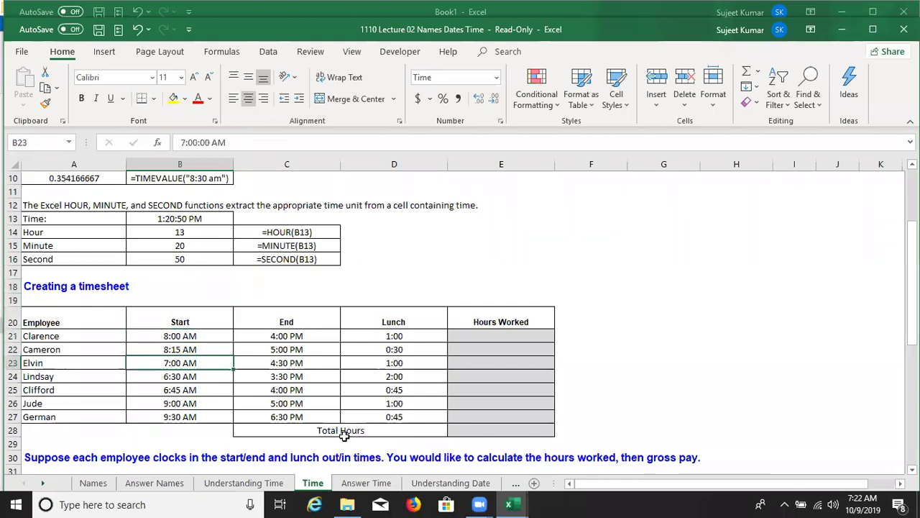
scroll(224, 326, "down", 2)
left_click(180, 253)
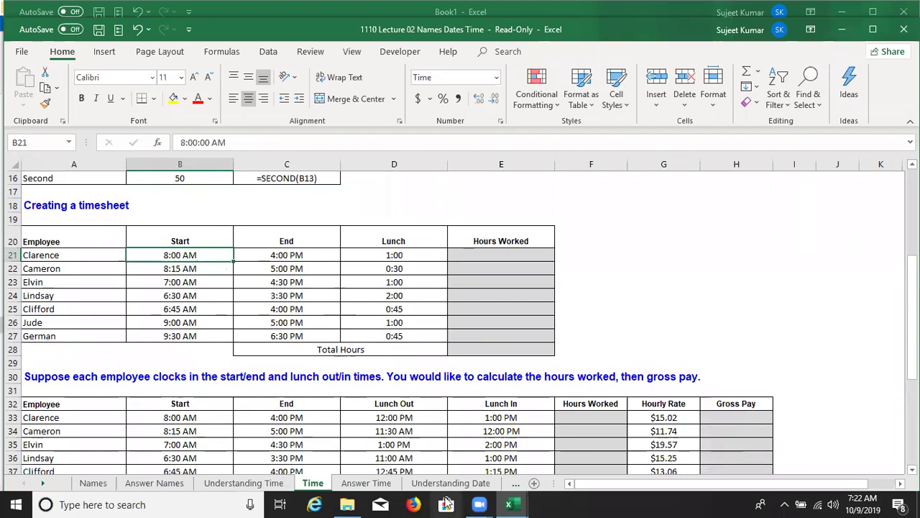
left_click(379, 492)
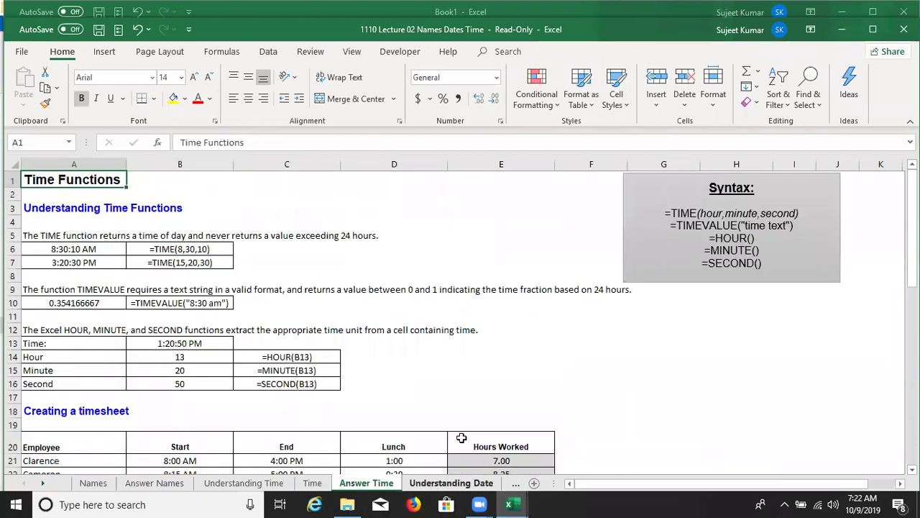
scroll(460, 436, "down", 3)
scroll(310, 422, "down", 1)
scroll(311, 422, "down", 1)
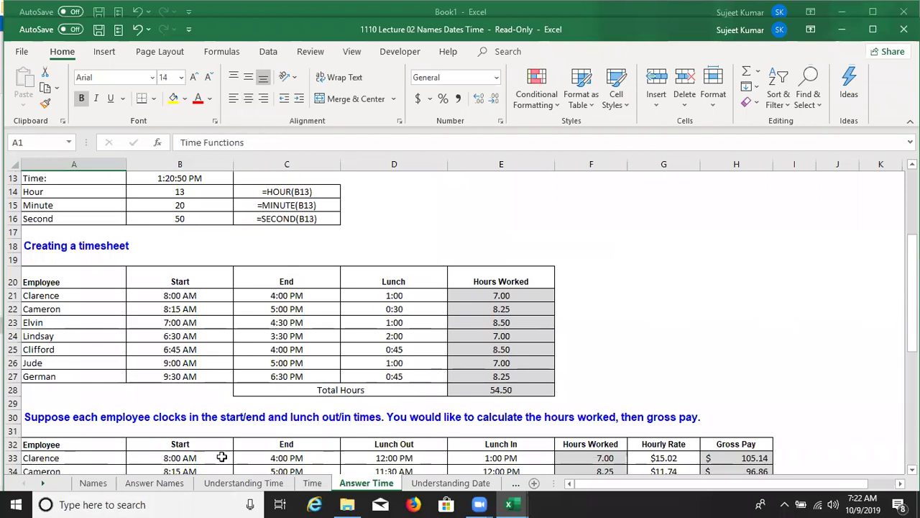
left_click(208, 299)
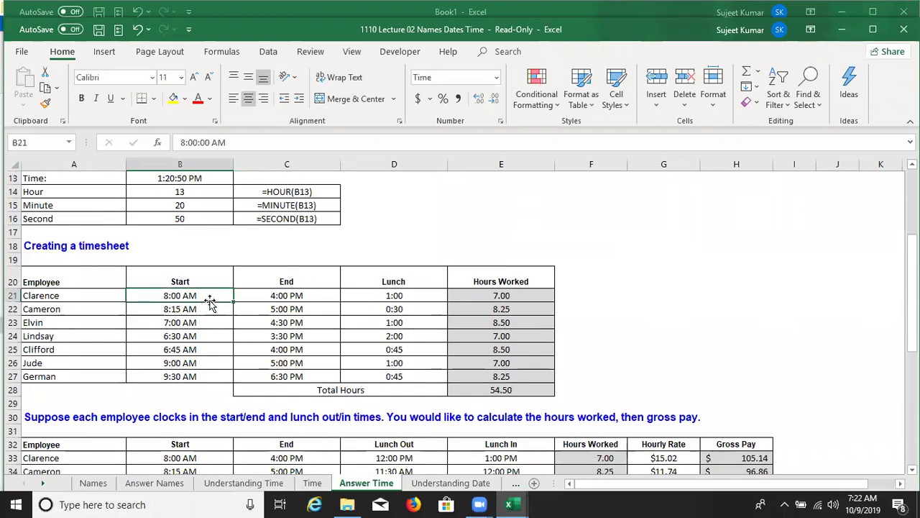
left_click(300, 295)
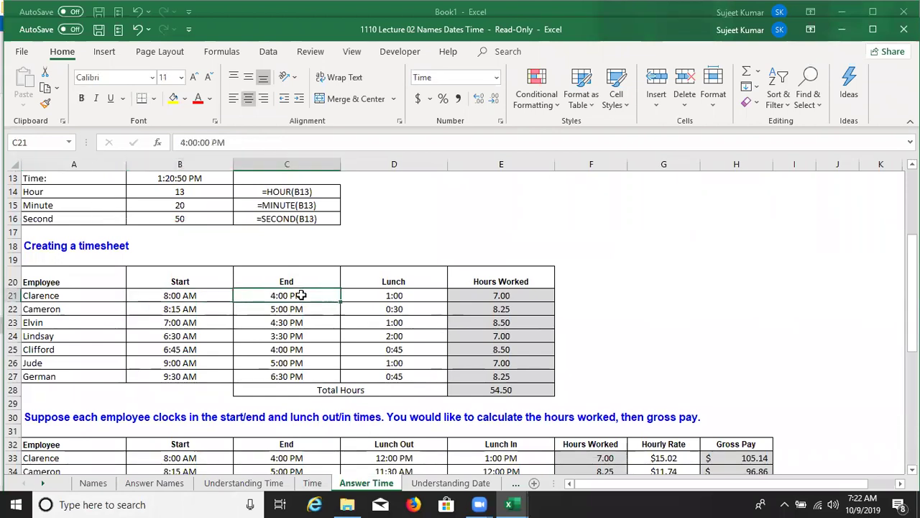
left_click(365, 298)
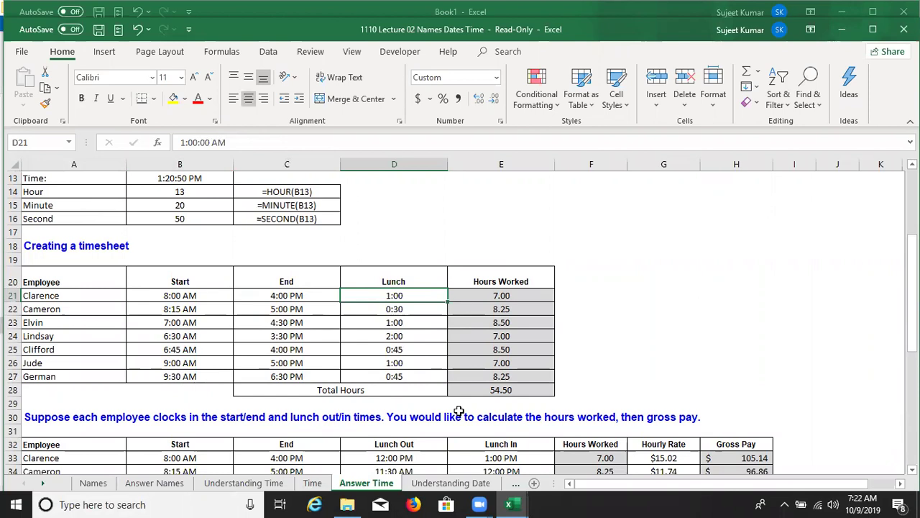
key("Right")
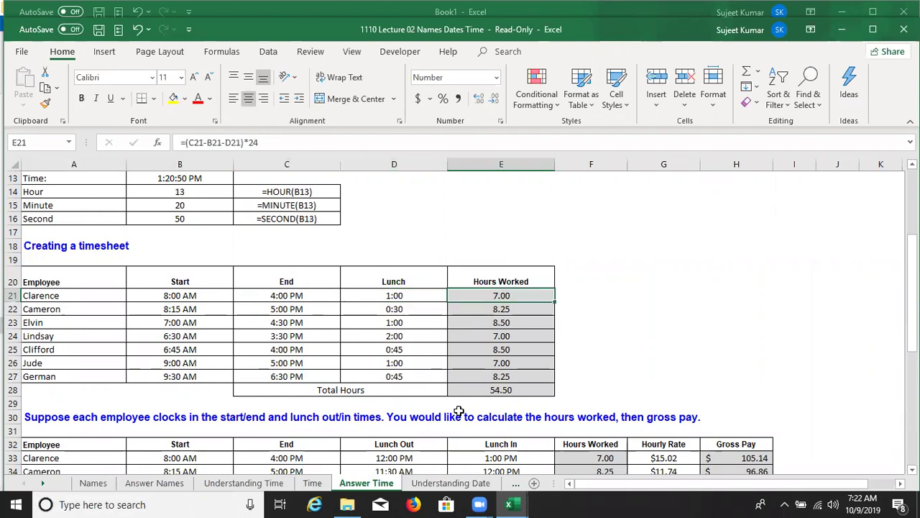
key("F2")
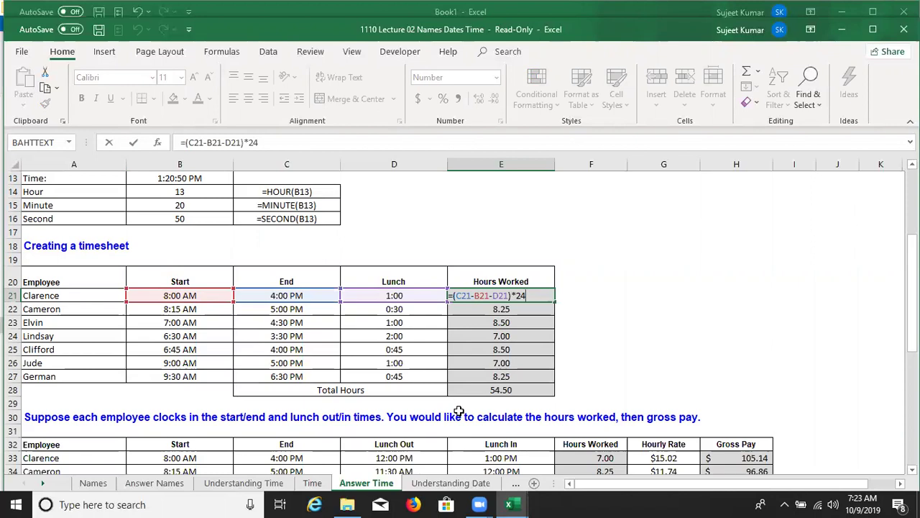
key("Escape")
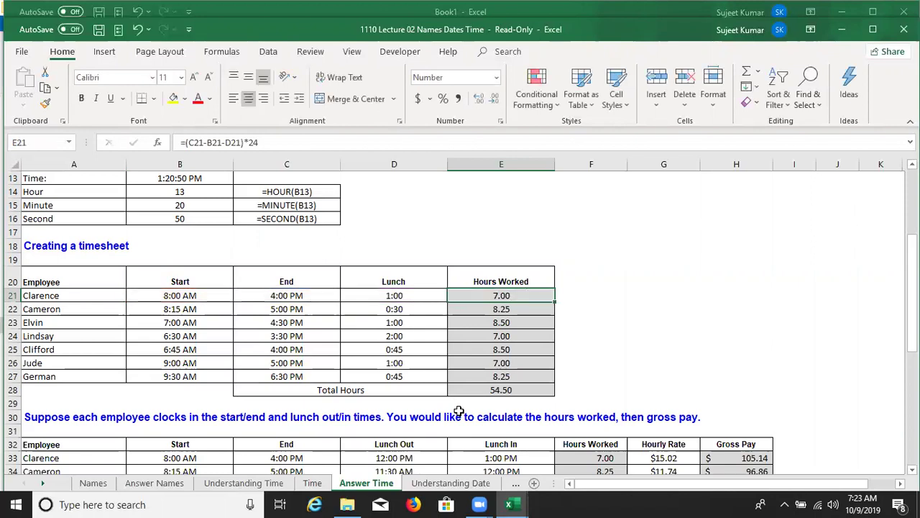
Step: On the Time sheet, enter =(C21-B21)-D21 in E21 for Clarence's hours worked
left_click(322, 482)
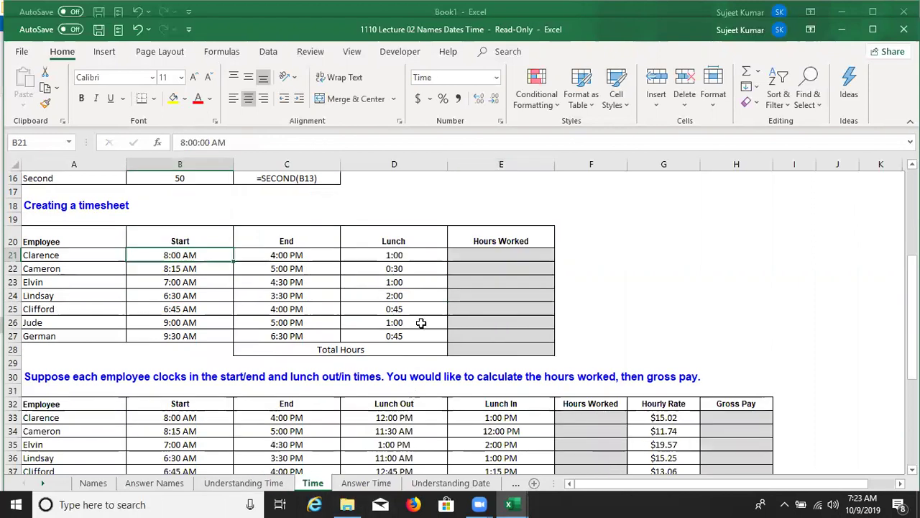
left_click(469, 254)
type("=")
key("Left")
key("Left")
key("Left")
key("Right")
type("-")
key("Left")
key("Left")
key("Left")
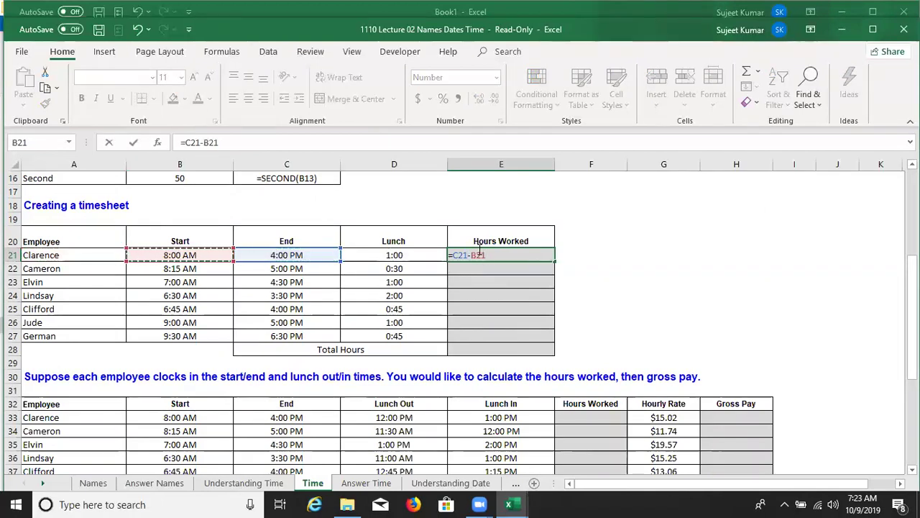
left_click(462, 257)
left_click(453, 256)
type("(")
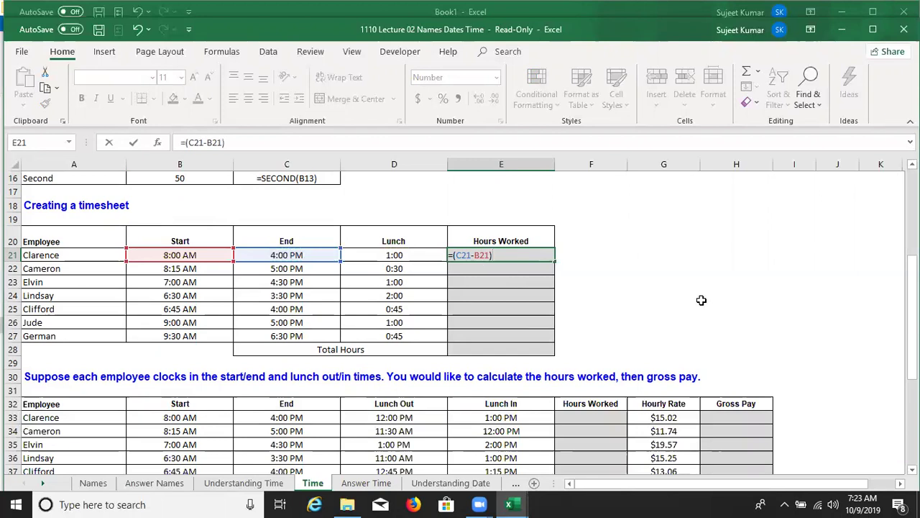
type("-")
left_click(418, 255)
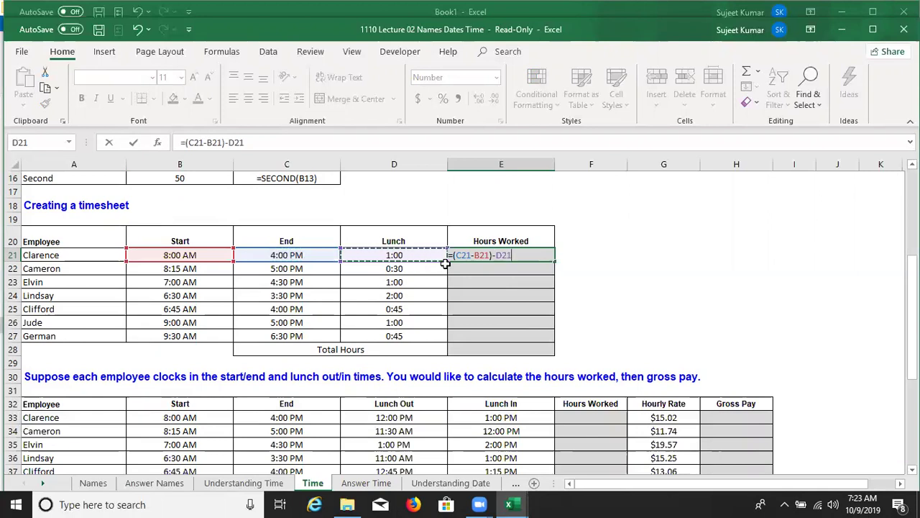
key("Return")
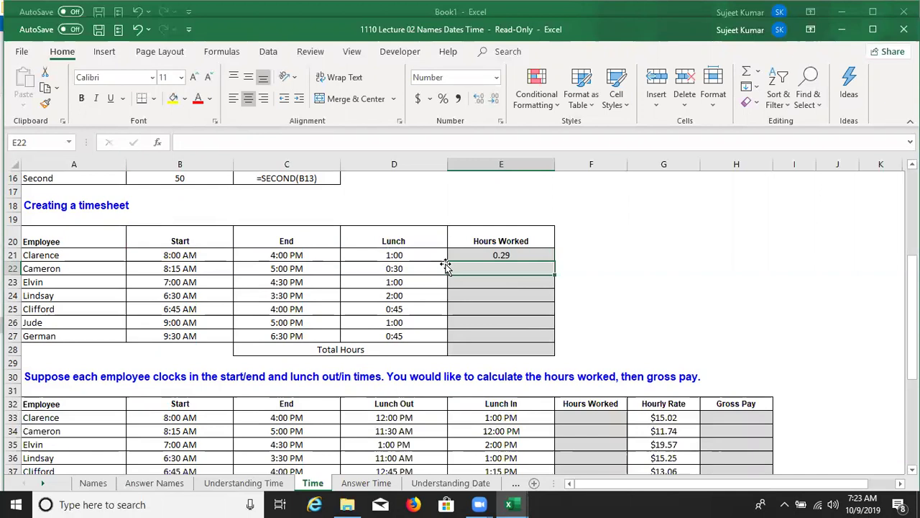
Step: Format E21 as Time so it shows 7:00:00 AM, then view the Answer Time sheet
key("Up")
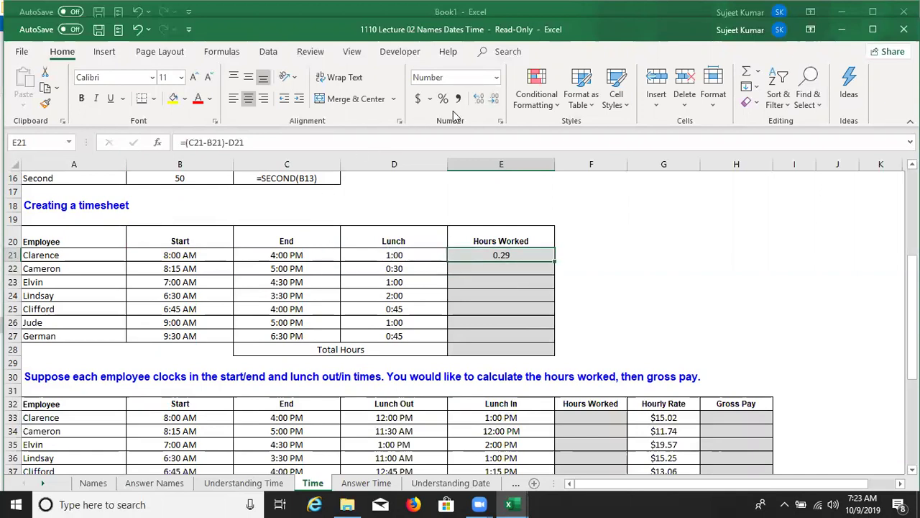
left_click(496, 77)
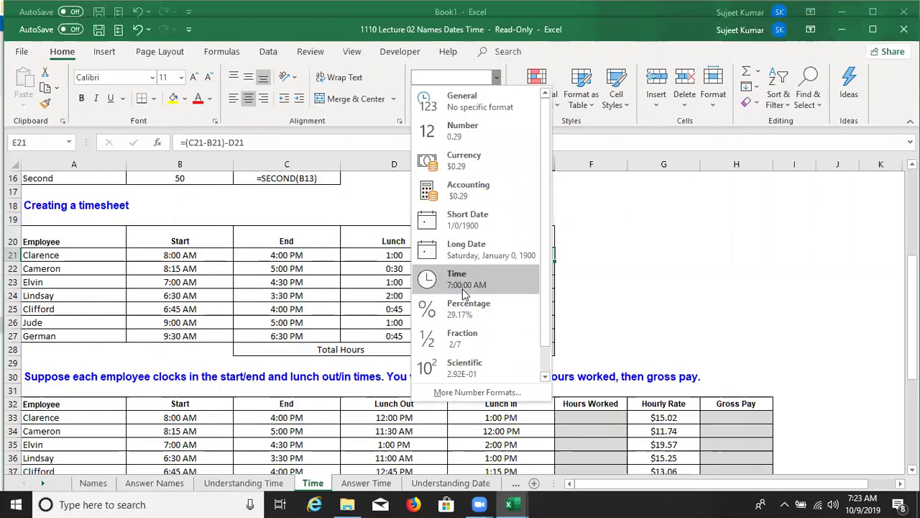
left_click(463, 287)
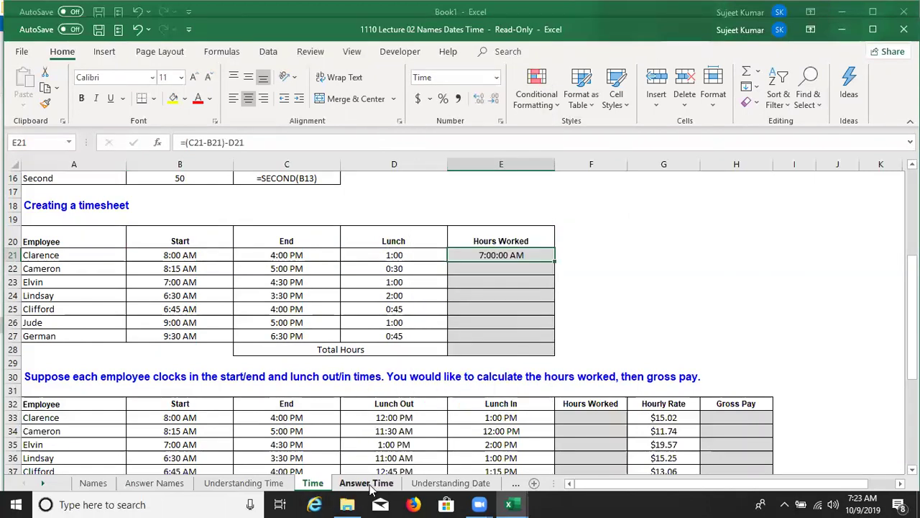
left_click(371, 485)
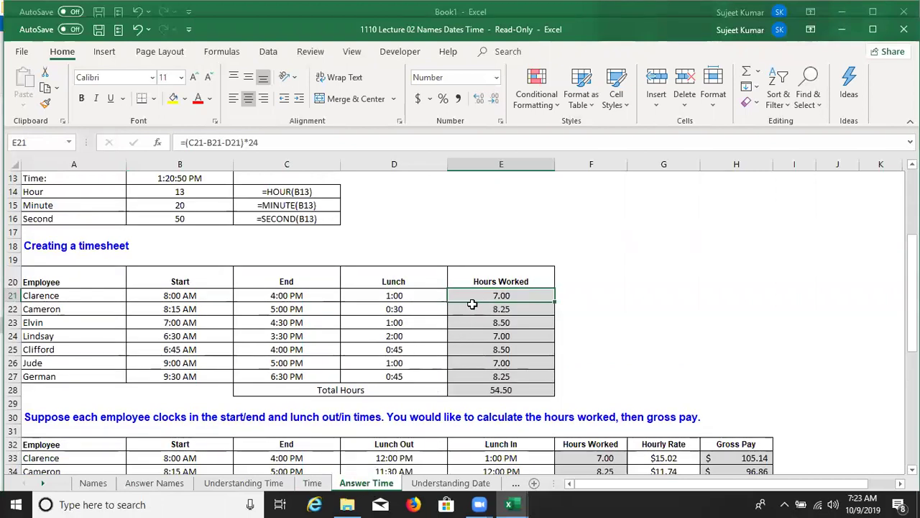
Step: Inspect the Answer Time sheet's Hours Worked answers and their Start and End times
left_click(480, 336)
left_click_drag(478, 351, 477, 365)
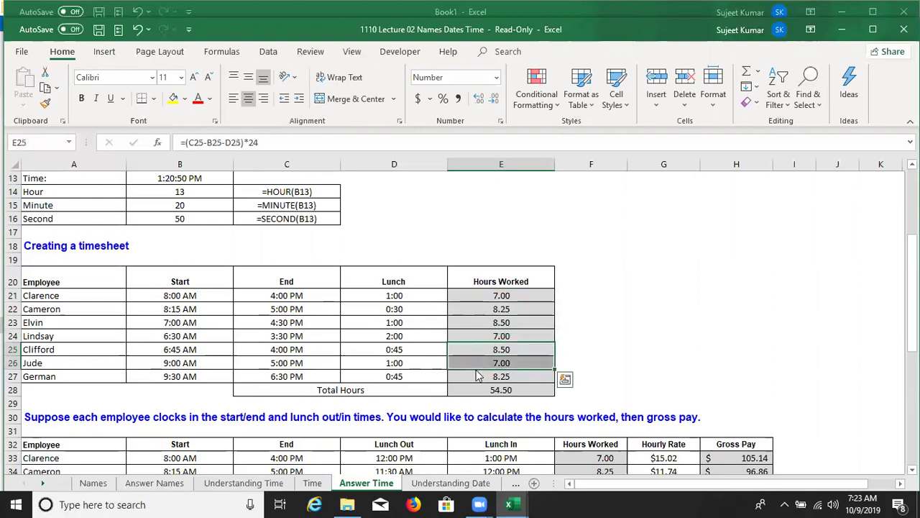
left_click(292, 350)
left_click(286, 322)
left_click(179, 322)
left_click(181, 335)
left_click(189, 363)
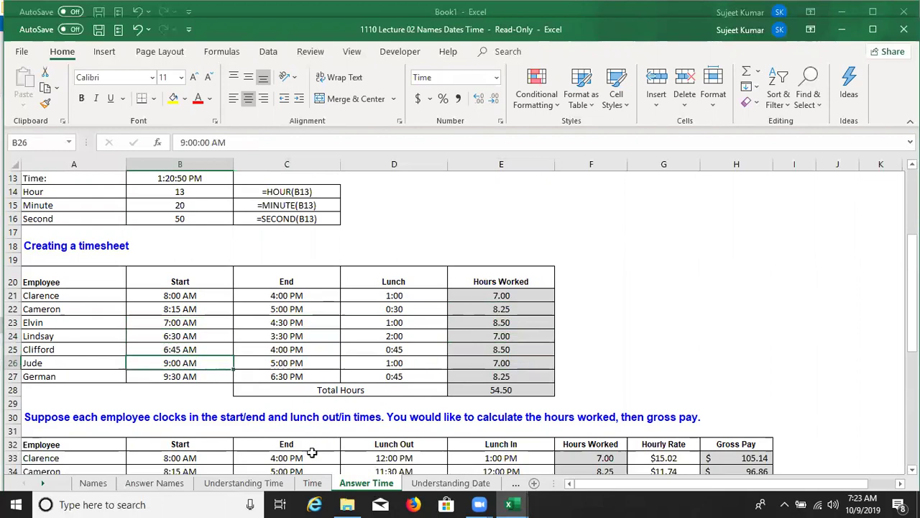
Step: Back on Time, change E21 to =((C21-B21)-D21)*24 in General format, showing 7
left_click(312, 482)
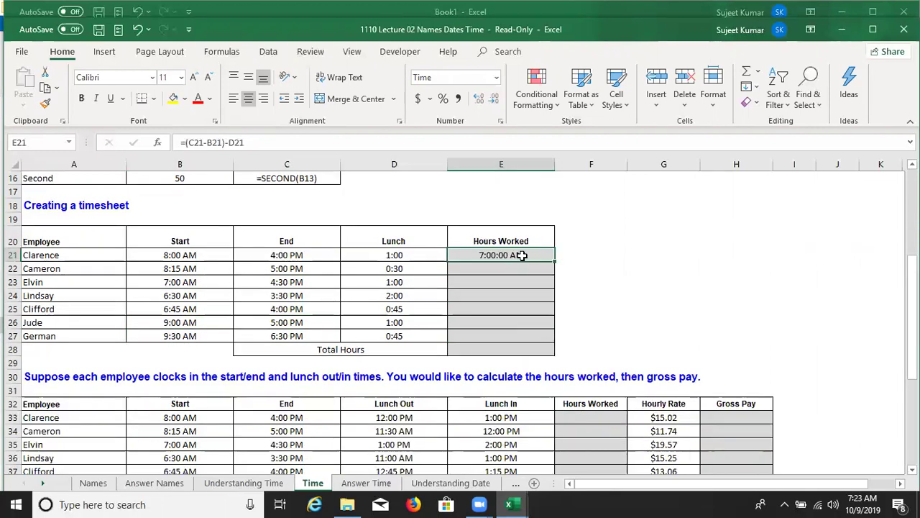
key("ctrl+shift+asciitilde")
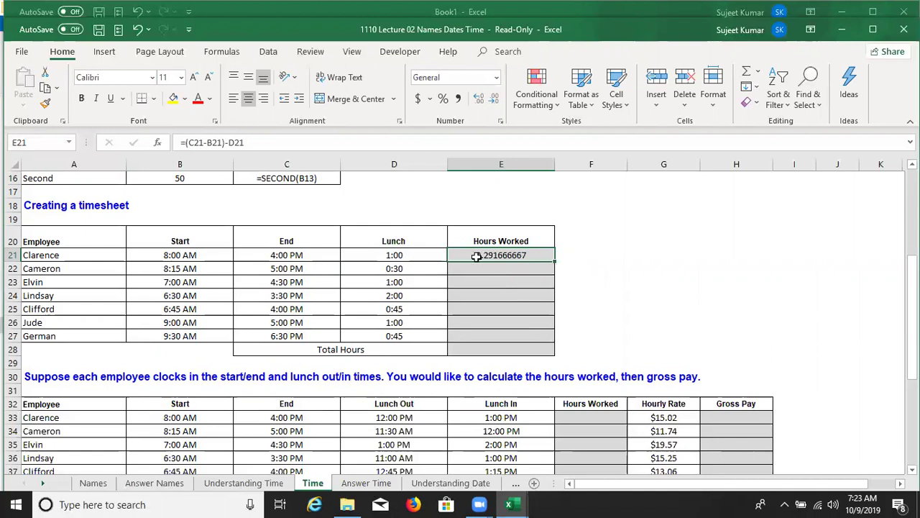
left_click(184, 142)
type("(")
key("End")
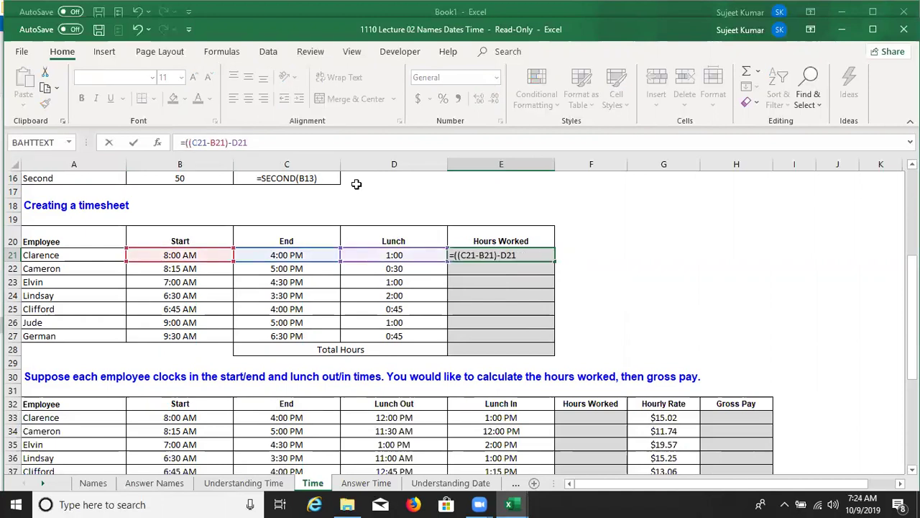
type(")*")
type("24")
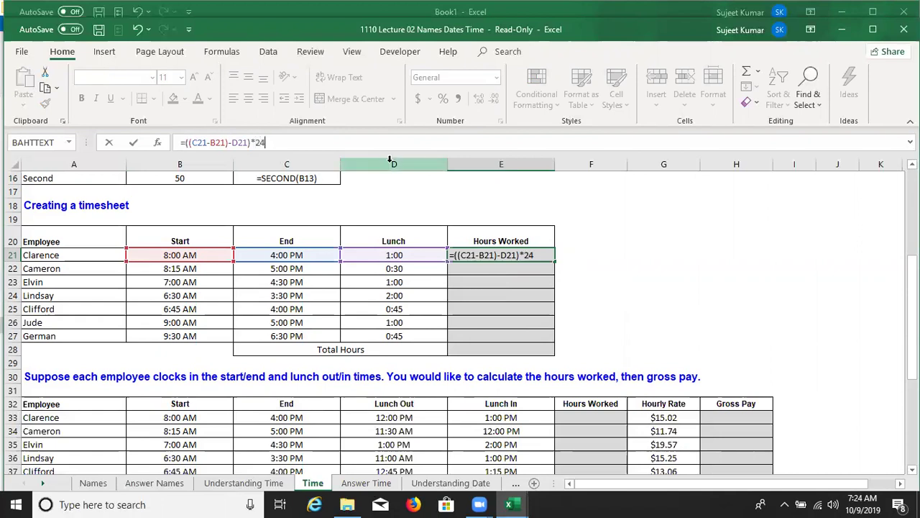
key("ctrl+Return")
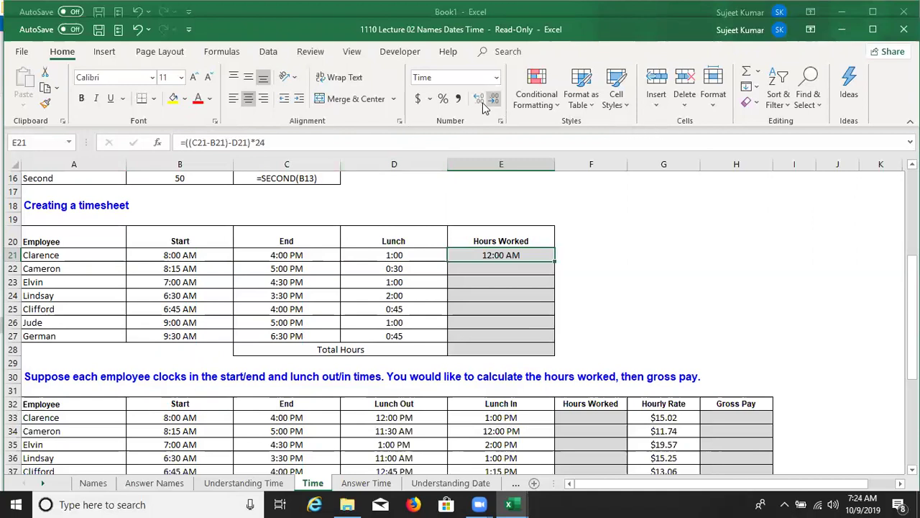
left_click(496, 76)
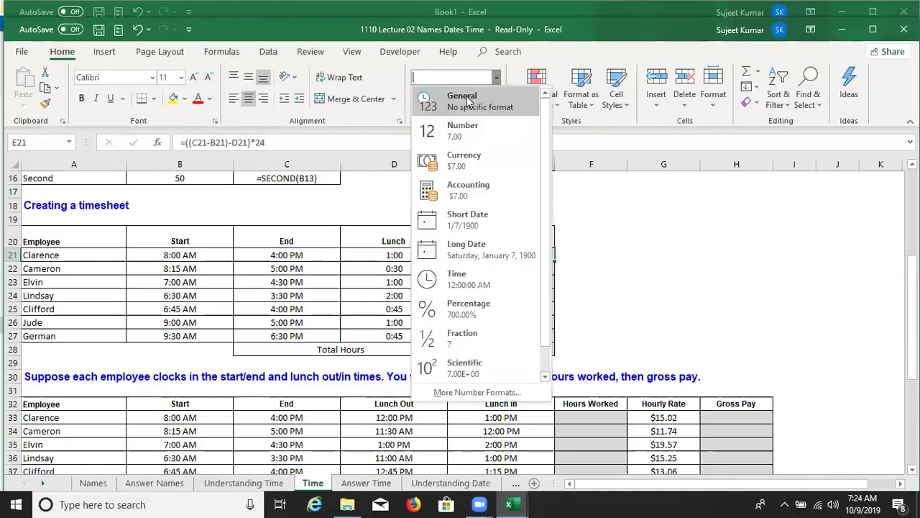
left_click(466, 101)
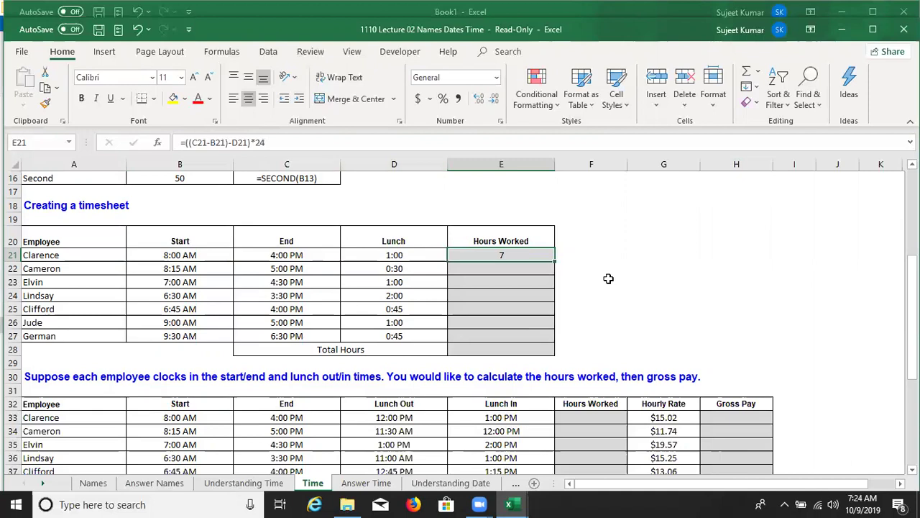
Step: Format E21 as a Number with two decimal places
key("ctrl+Tab")
left_click(479, 98)
left_click(493, 100)
left_click(492, 103)
left_click(492, 102)
left_click(492, 102)
left_click(479, 100)
Step: Fill the hours formula down through E27 and clear the #VALUE! error from Total Hours E28
double_click(555, 262)
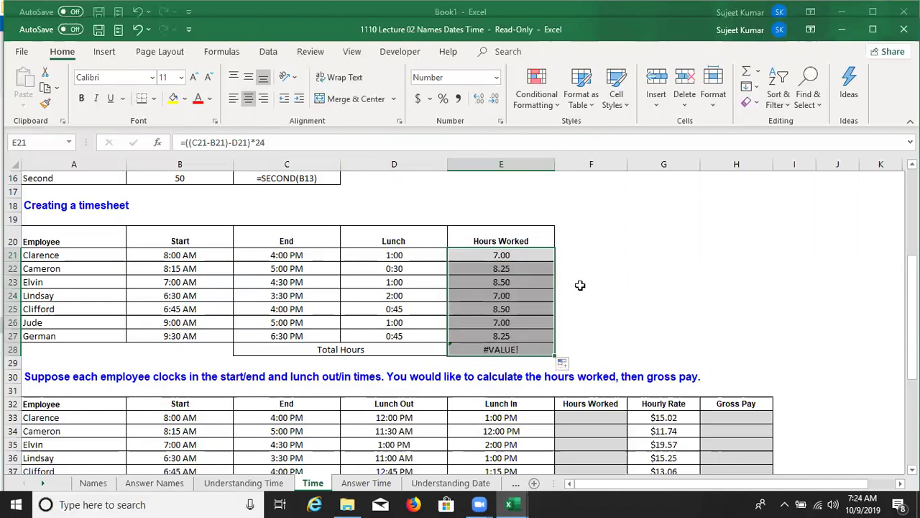
left_click(501, 348)
key("Delete")
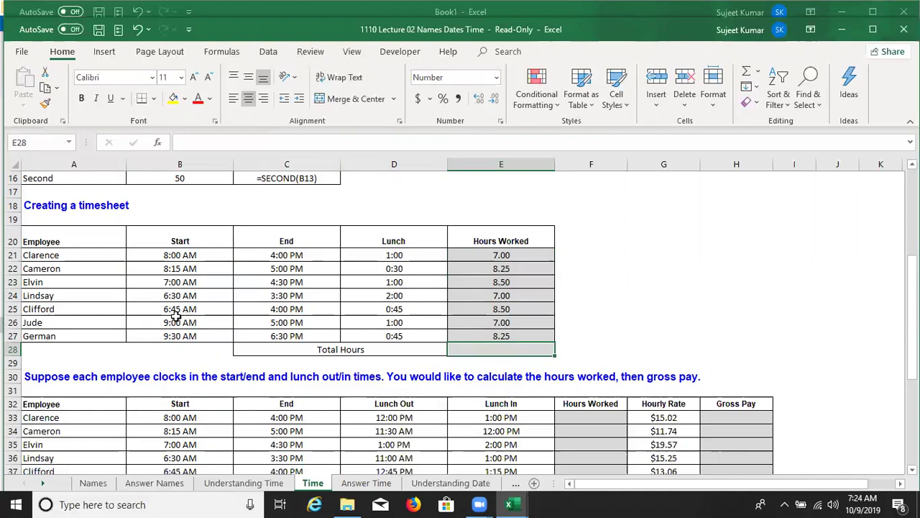
left_click_drag(286, 255, 208, 252)
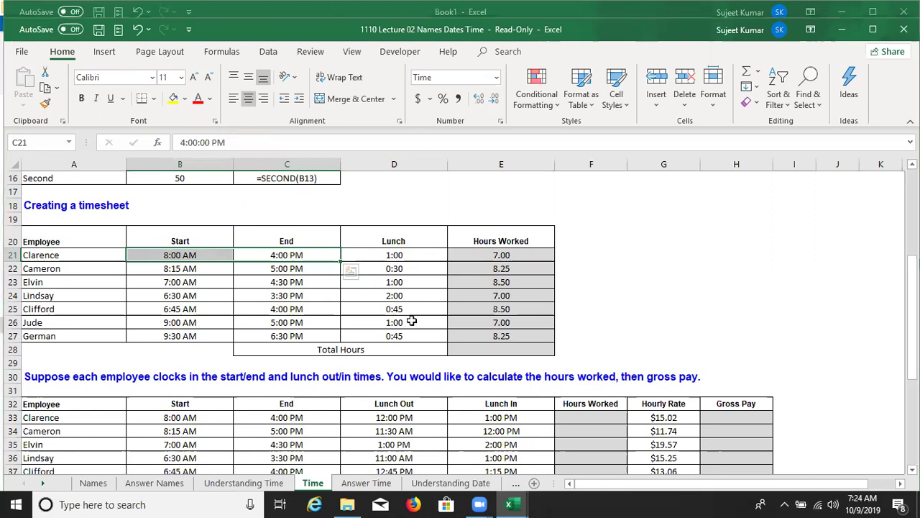
key("alt+Tab")
left_click(101, 299)
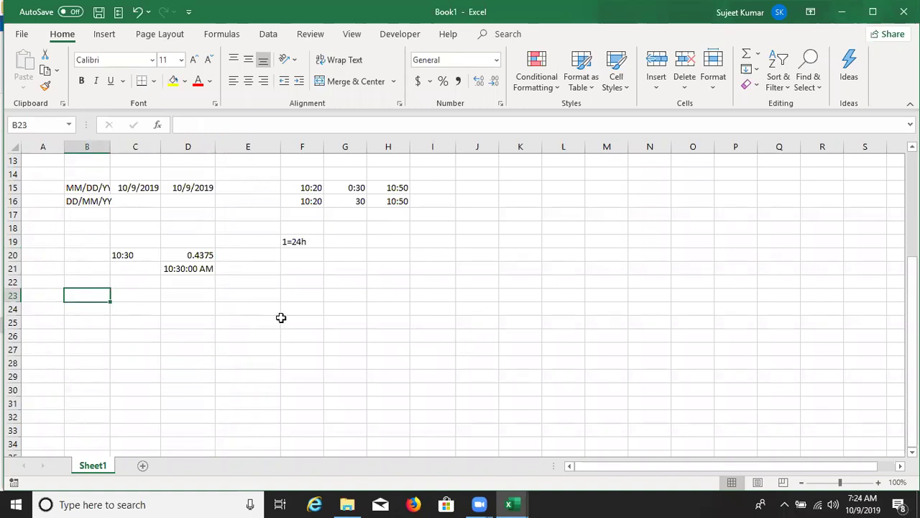
Step: Enter 10/9, 14:00, 10/10 and 3:00 across B23:E23
type("10")
key("Return")
key("Up")
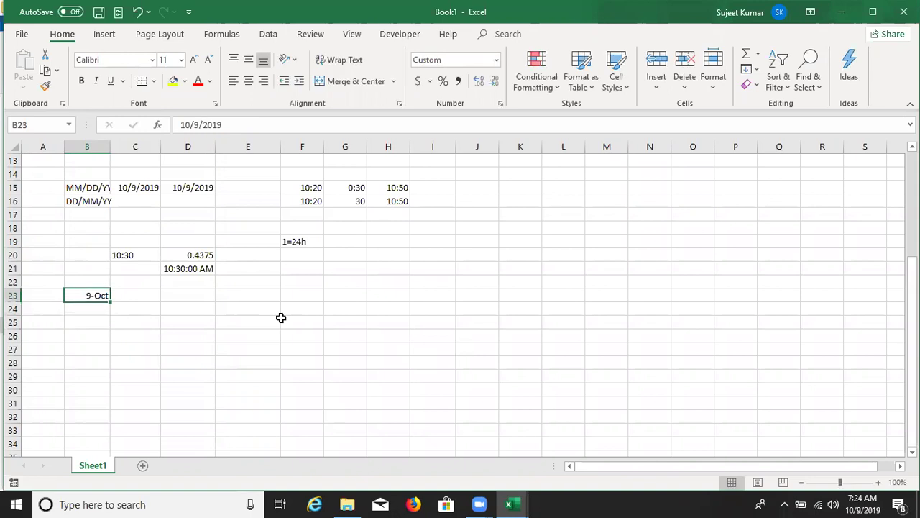
key("Right")
type("14 ")
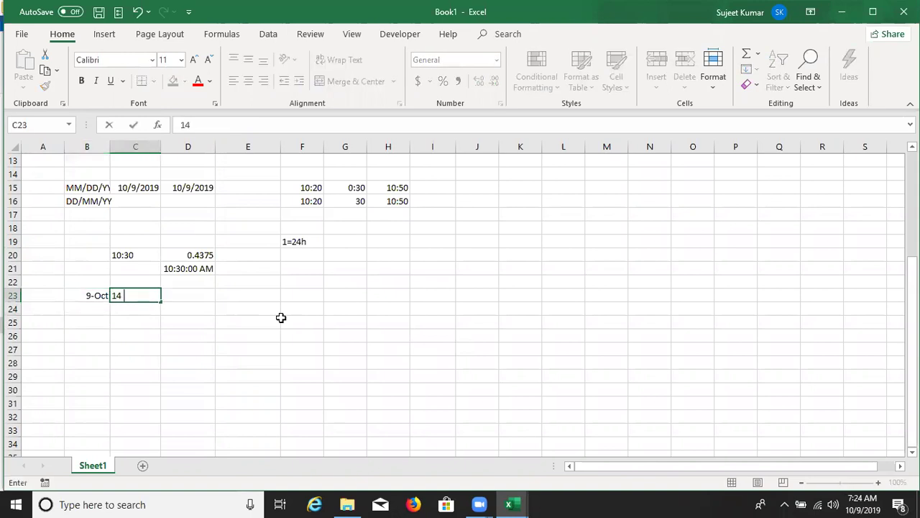
type("00")
key("Tab")
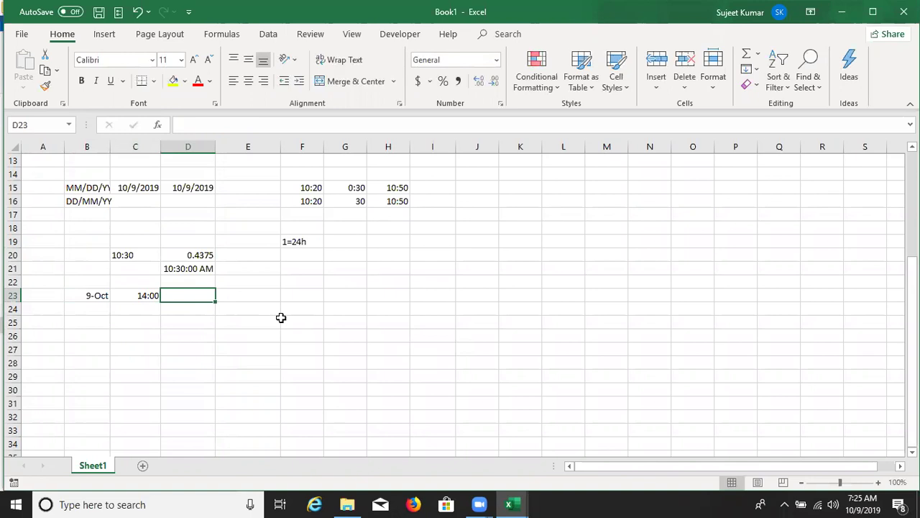
type("10/10")
key("Tab")
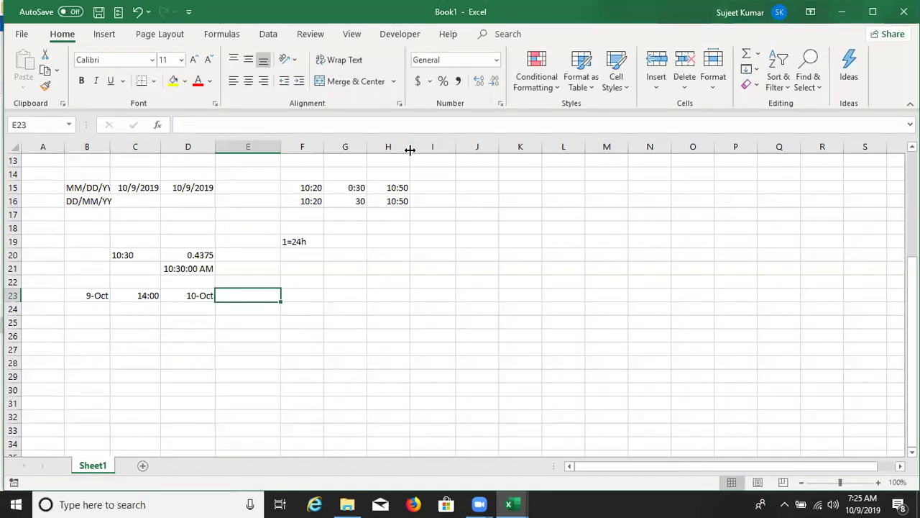
type("3:00")
key("Tab")
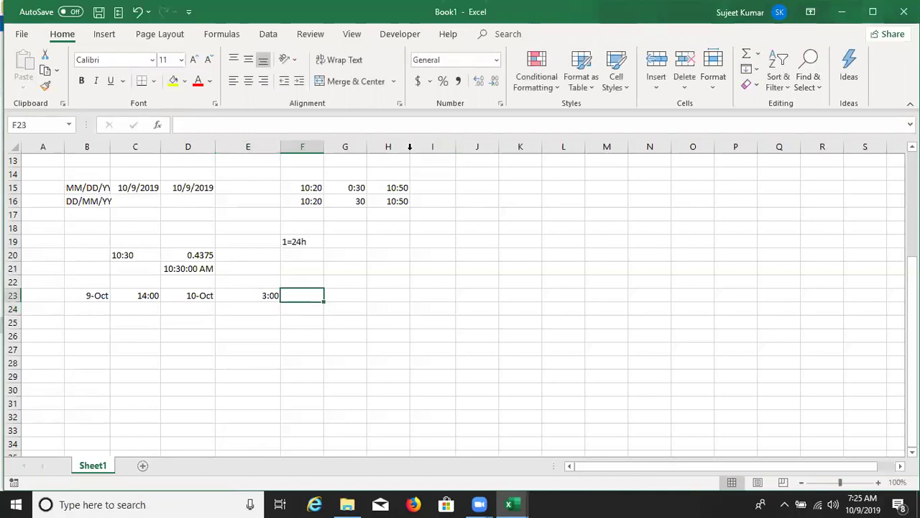
Step: Enter the difference formula =E23-C23 in F23, then delete it again
type("=")
key("Left")
type("-")
key("Left")
key("Left")
key("Left")
key("Left")
key("Right")
key("Return")
key("Up")
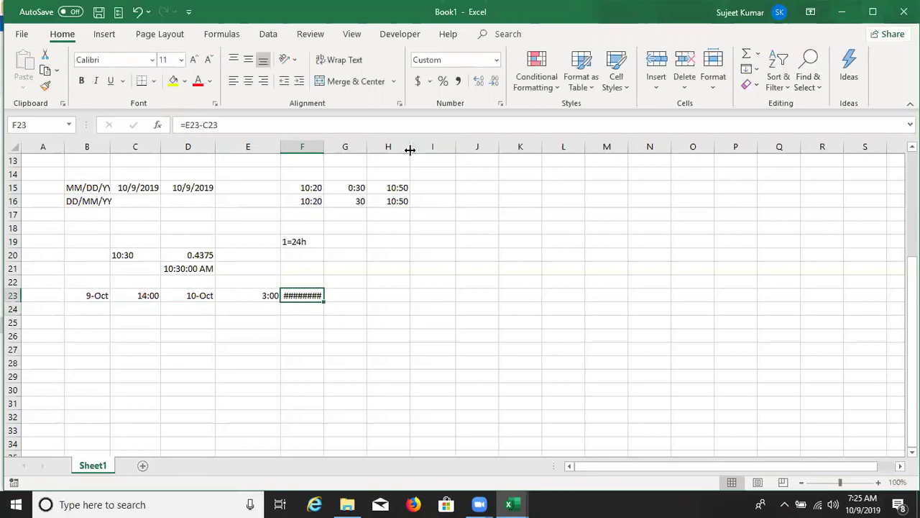
key("Delete")
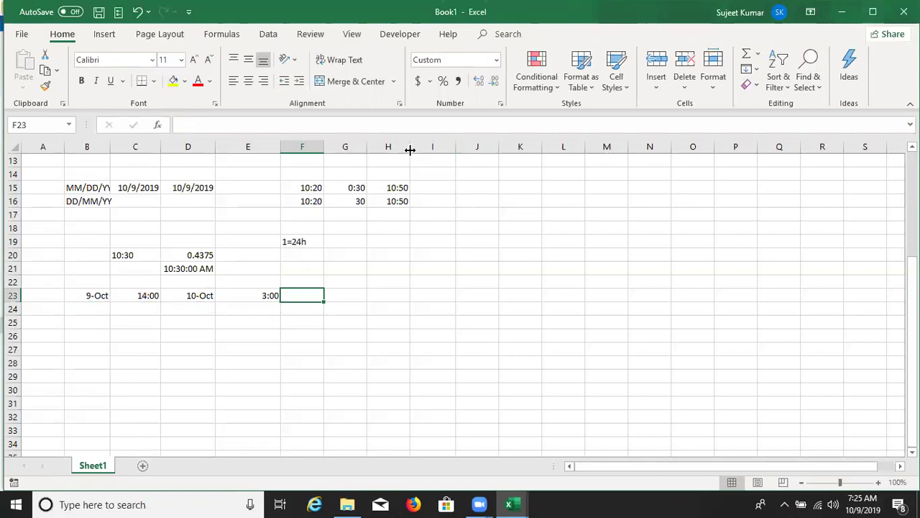
Step: Combine the start date and time in C24 with =B23+C23
key("Down")
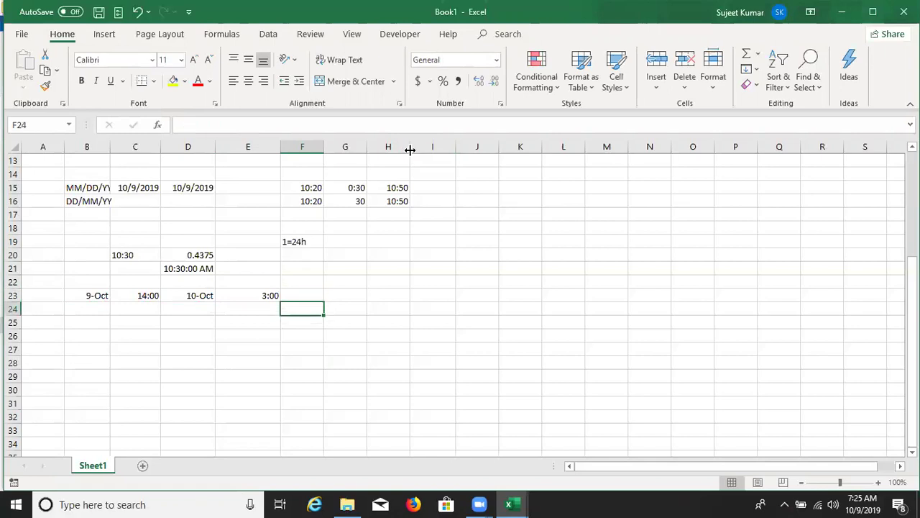
key("Left")
key("Left")
key("Left")
type("=")
key("Up")
key("Left")
type("+")
key("Up")
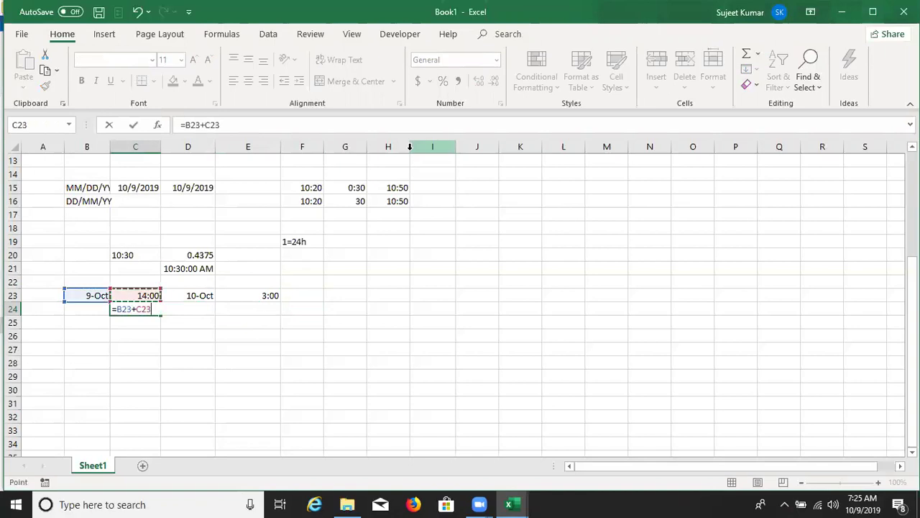
key("Return")
key("Up")
key("Right")
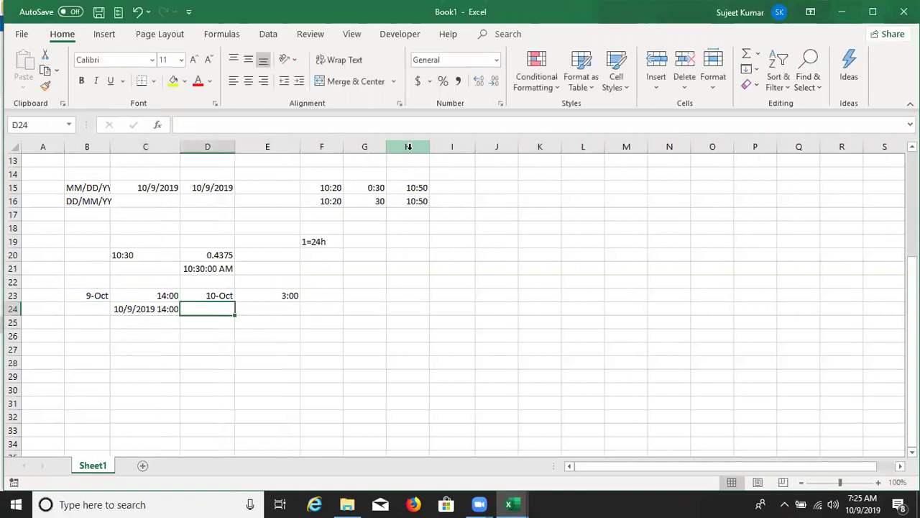
Step: Combine the end date and time in D24 with =D23+E23, and show C24 and D24 as General serial numbers
type("=")
key("Up")
type("+")
key("Right")
key("Up")
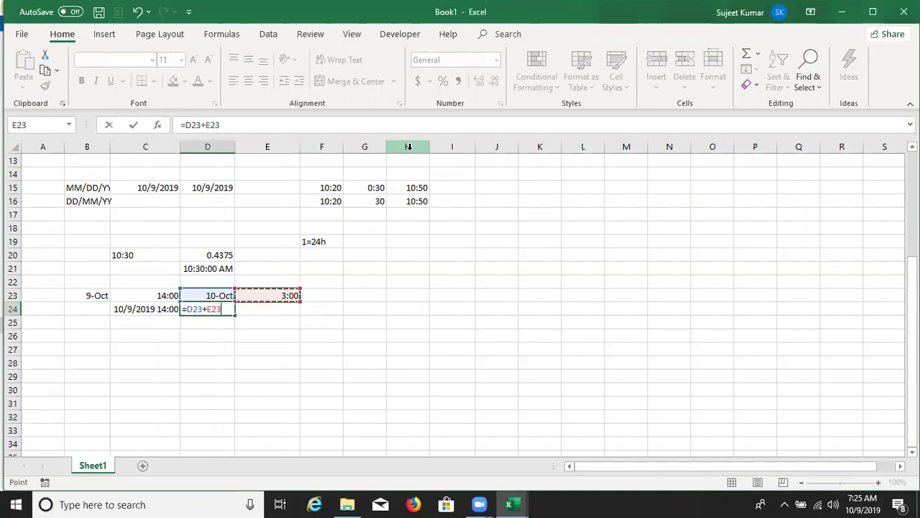
key("Return")
key("Up")
key("Left")
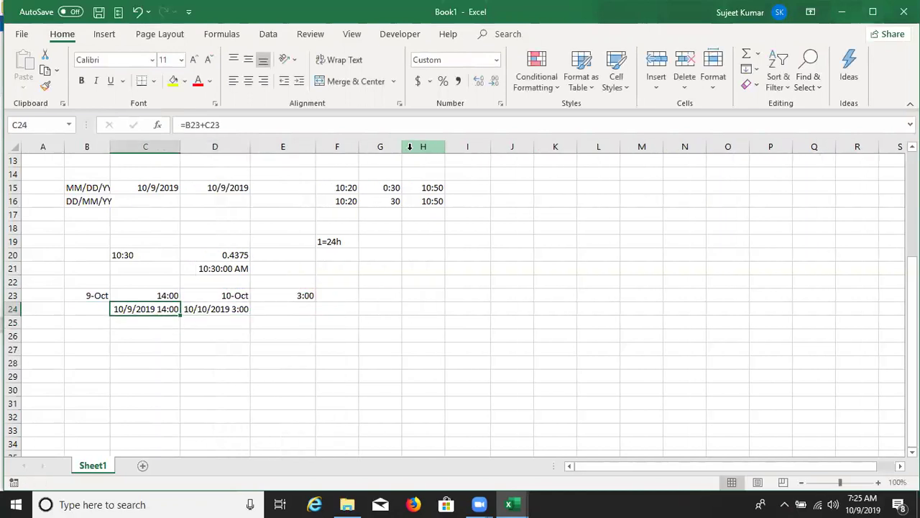
key("ctrl+shift+asciitilde")
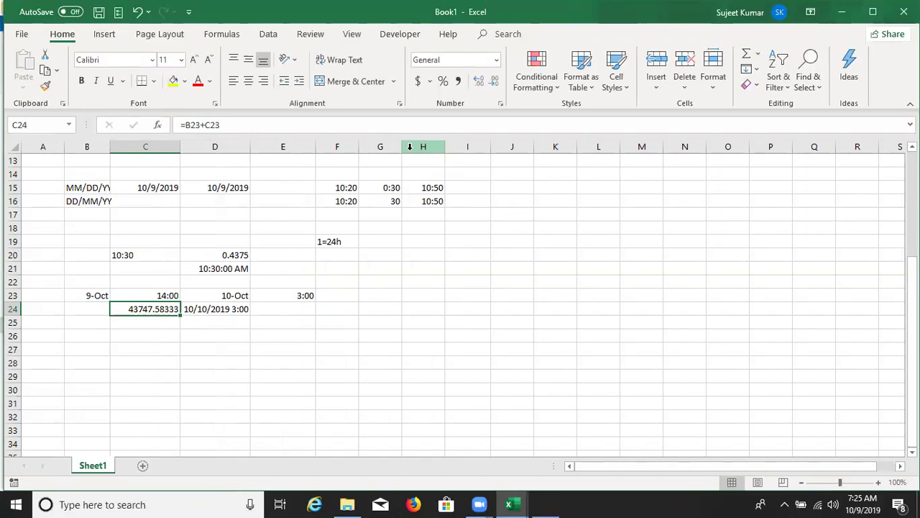
key("Right")
key("ctrl+shift+asciitilde")
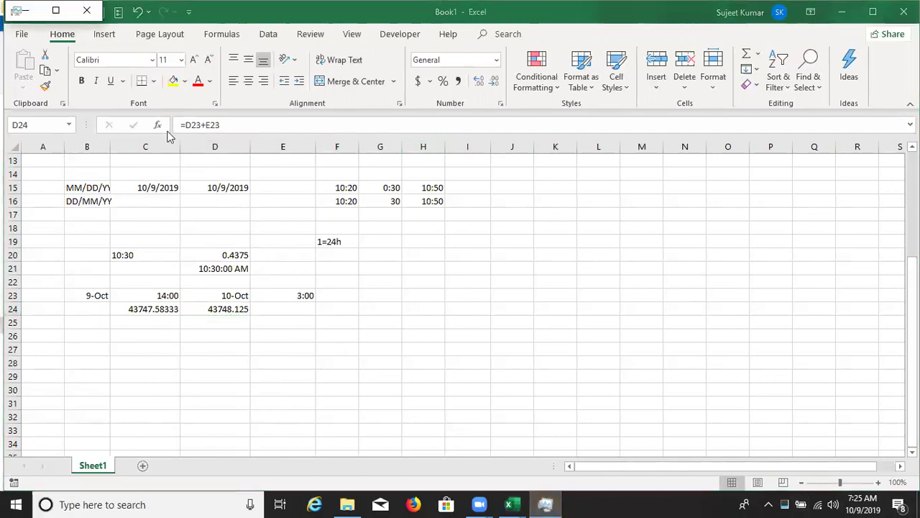
Step: Enter =D24-C24 in E24 and format the overnight difference as Time
left_click(288, 308)
type("=")
key("Left")
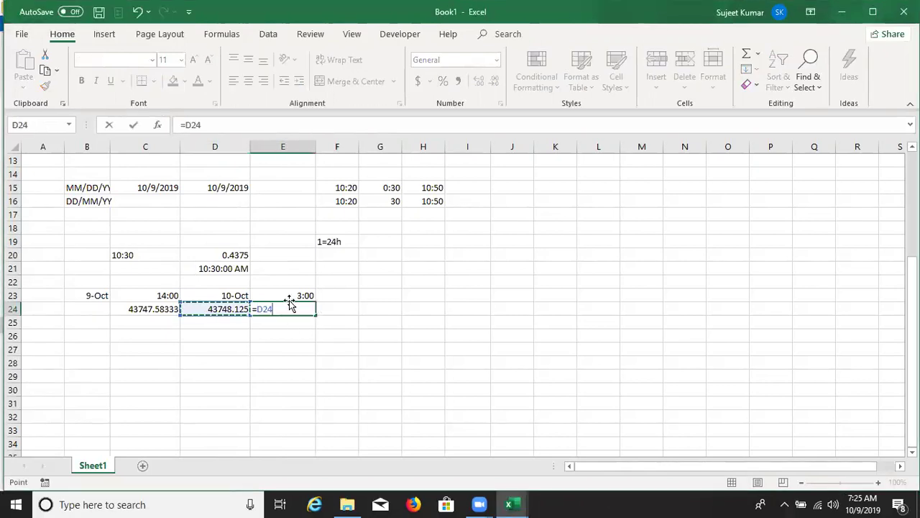
type("-")
key("Left")
key("Left")
key("Return")
left_click(289, 305)
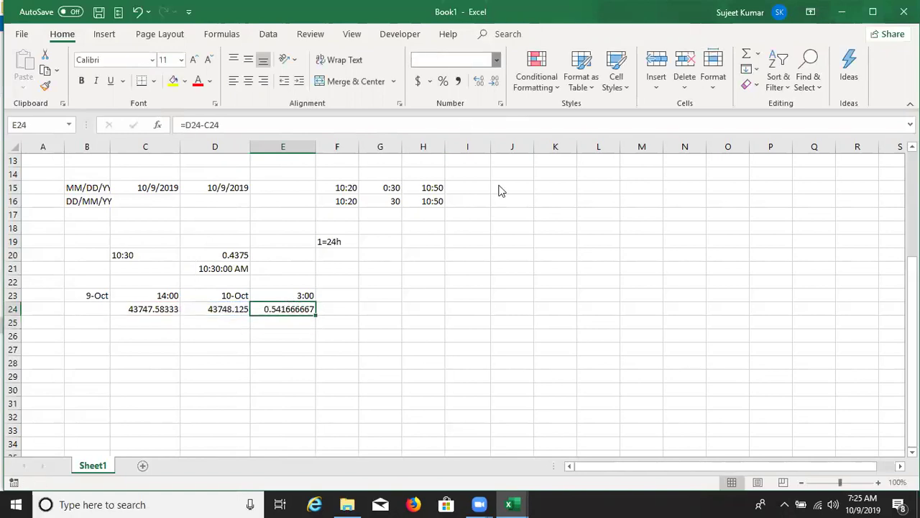
left_click(496, 60)
left_click(467, 271)
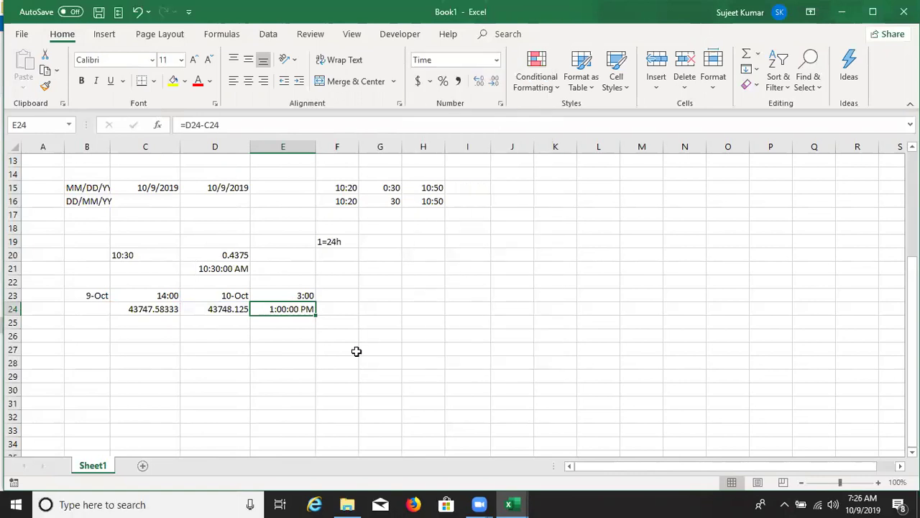
key("alt+Tab")
Step: Scroll to the employee table and highlight the Start, End, Lunch Out, Lunch In and Hourly Rate columns
scroll(450, 386, "down", 1)
scroll(447, 384, "up", 3)
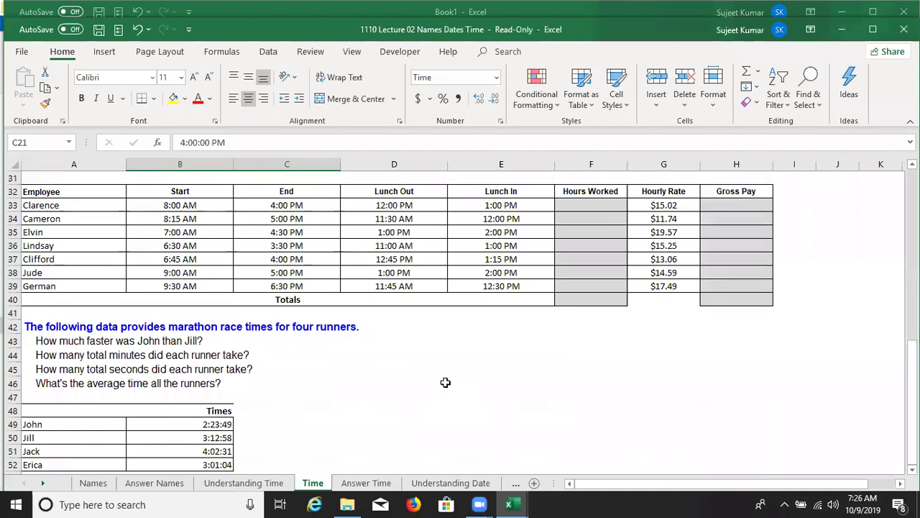
scroll(438, 383, "up", 1)
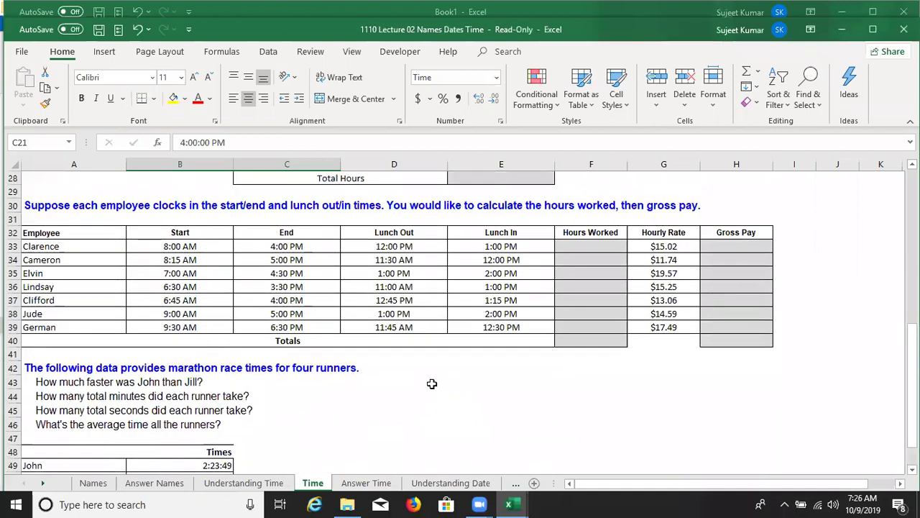
scroll(431, 382, "up", 1)
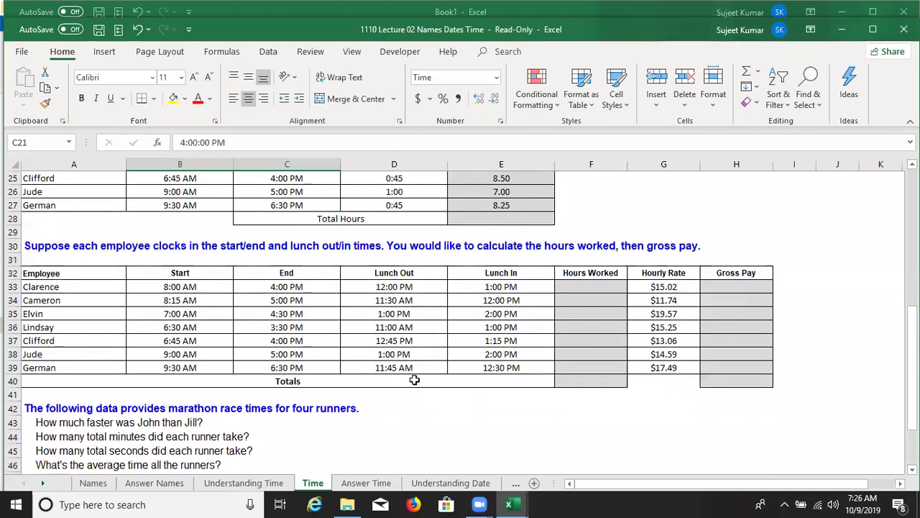
scroll(424, 381, "up", 1)
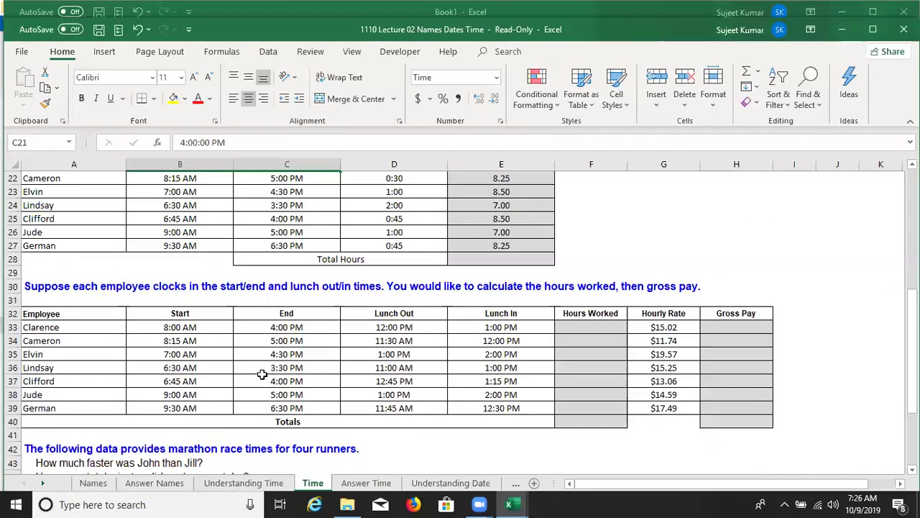
left_click(217, 331)
left_click_drag(209, 341, 208, 395)
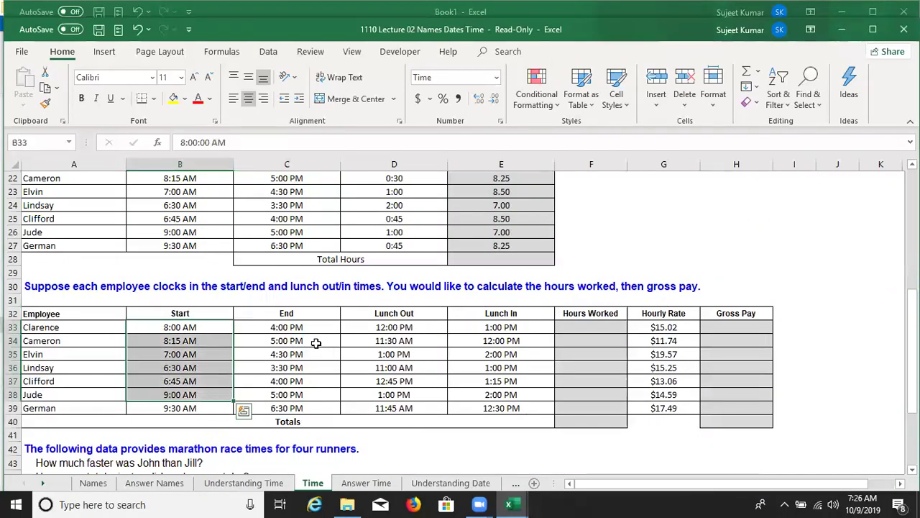
left_click_drag(314, 340, 314, 395)
left_click_drag(403, 327, 402, 395)
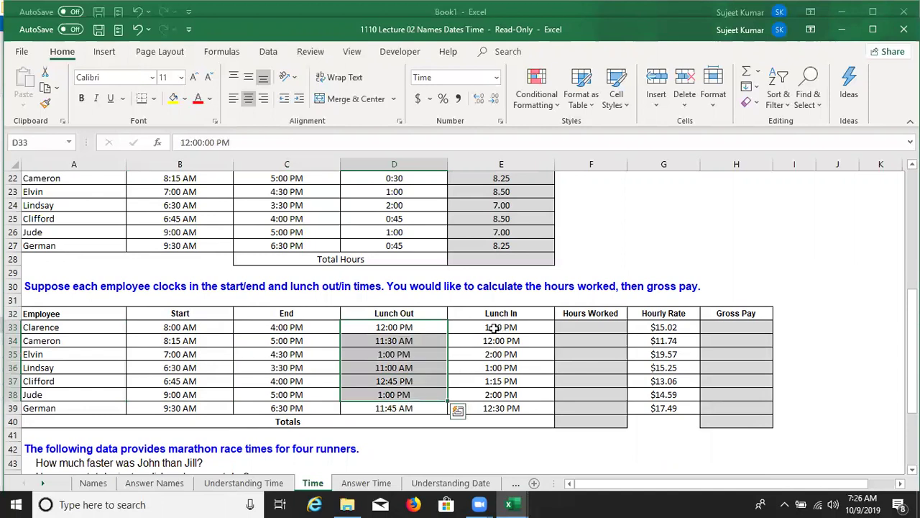
left_click_drag(494, 327, 485, 412)
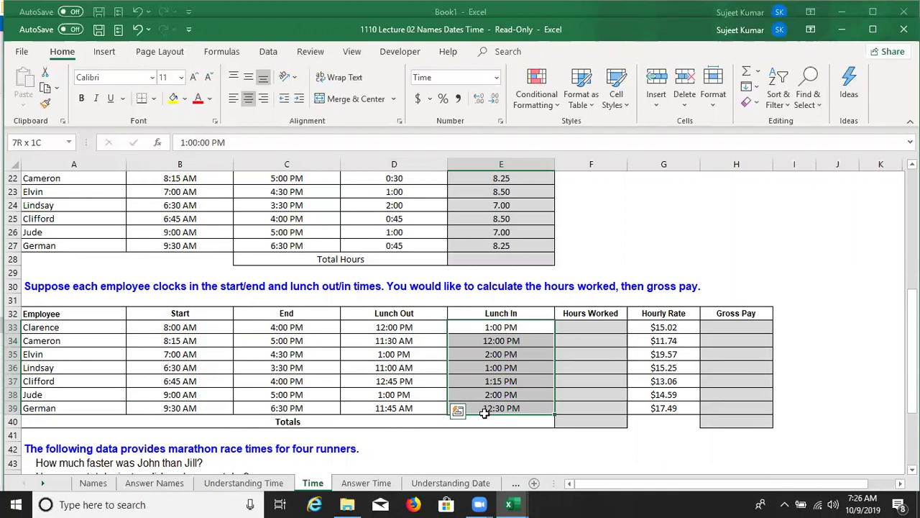
left_click_drag(647, 327, 647, 407)
Step: Review the Gross Pay cell, earlier Hours Worked values and hourly rates, ending on F33
left_click(719, 329)
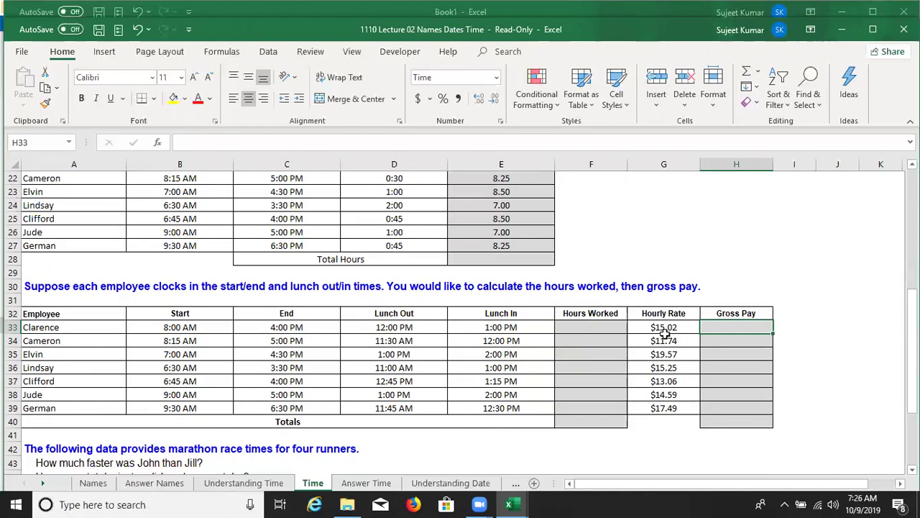
left_click_drag(480, 245, 474, 191)
left_click_drag(657, 329, 662, 409)
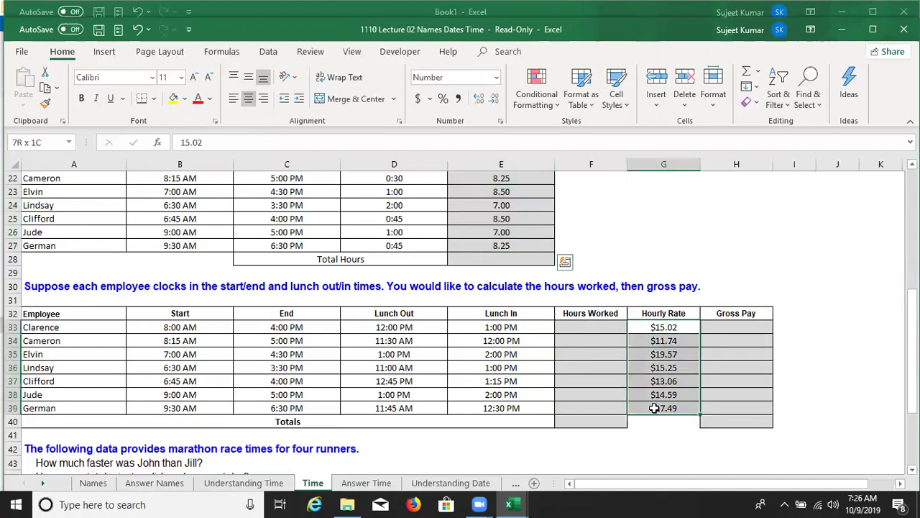
left_click(580, 325)
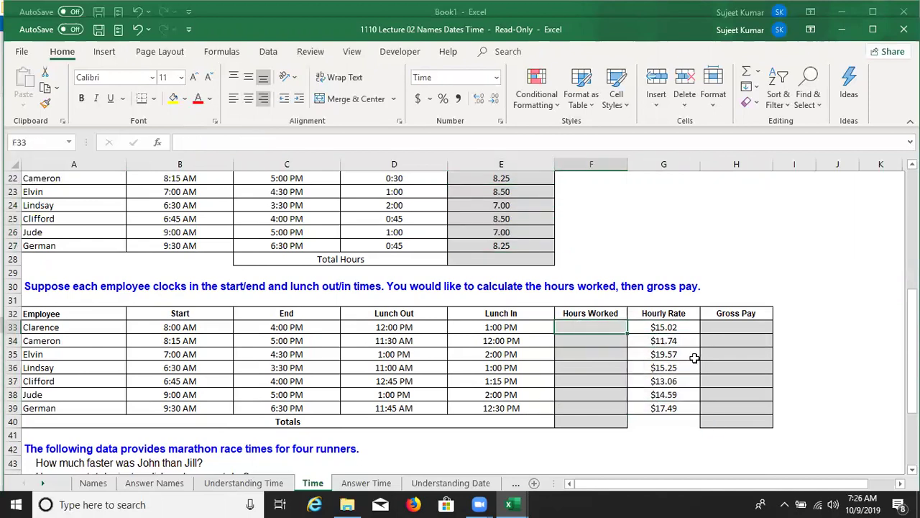
Step: On Answer Time, inspect the F33 Hours Worked and H33 Gross Pay formulas, then go to Understanding Date
left_click(370, 482)
scroll(513, 379, "down", 2)
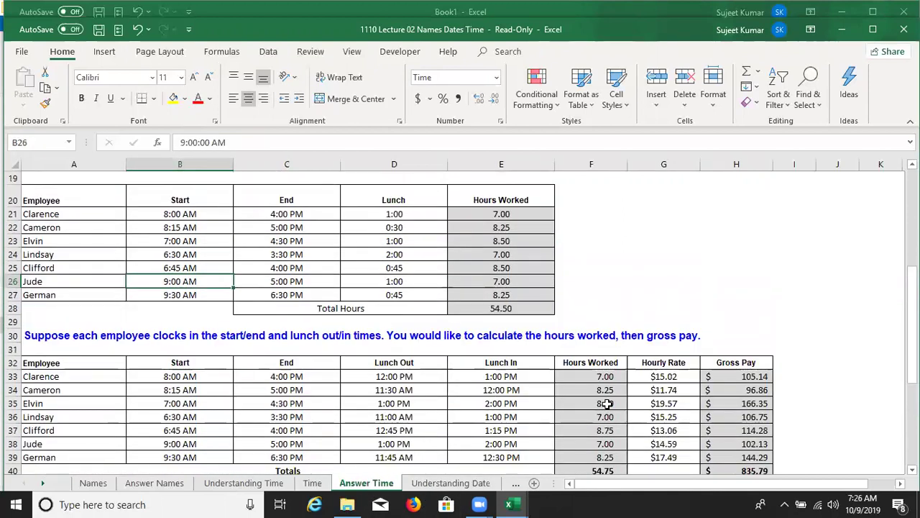
left_click(601, 378)
left_click(223, 142)
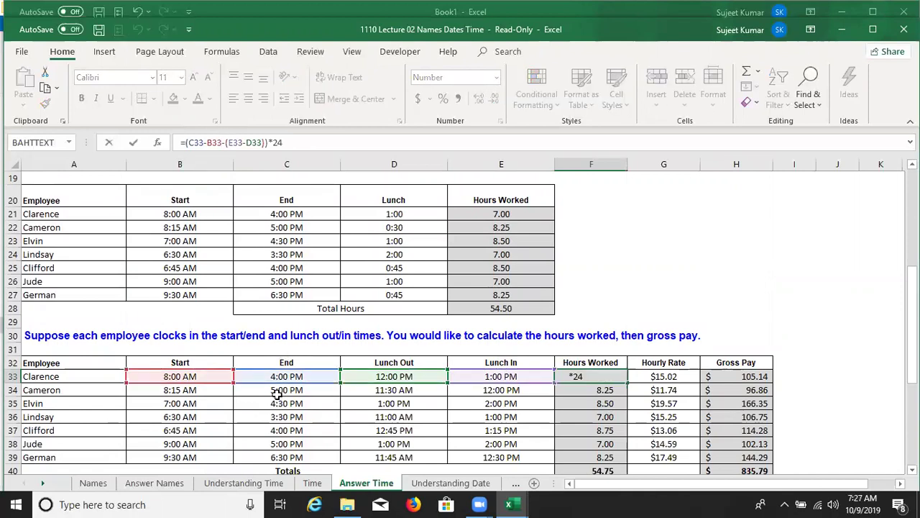
key("Return")
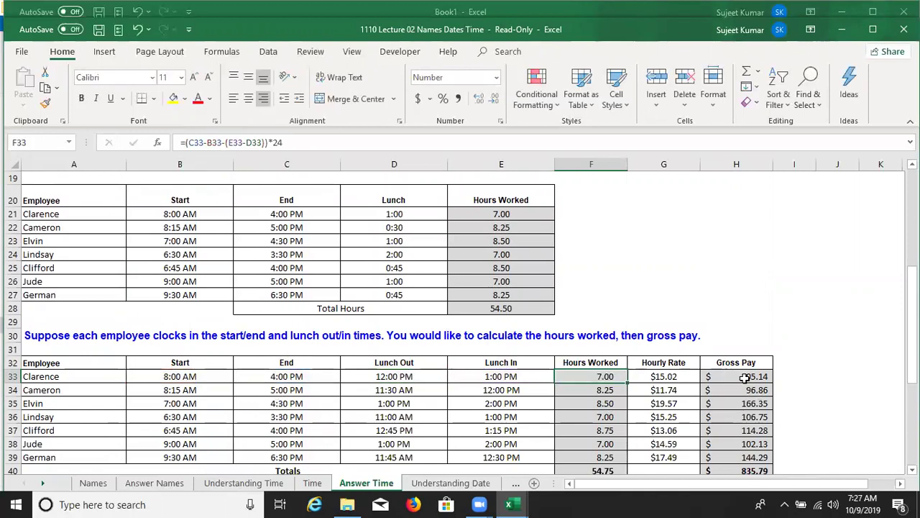
double_click(744, 378)
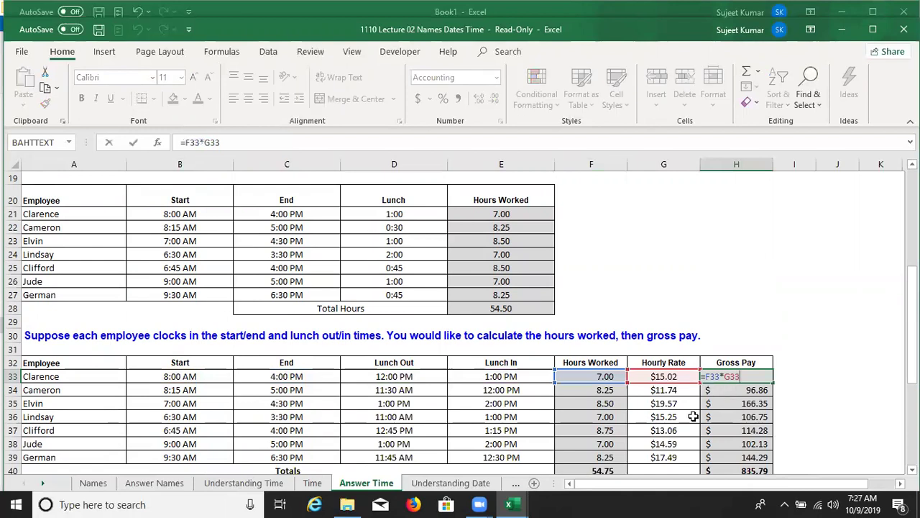
key("Escape")
scroll(670, 425, "down", 2)
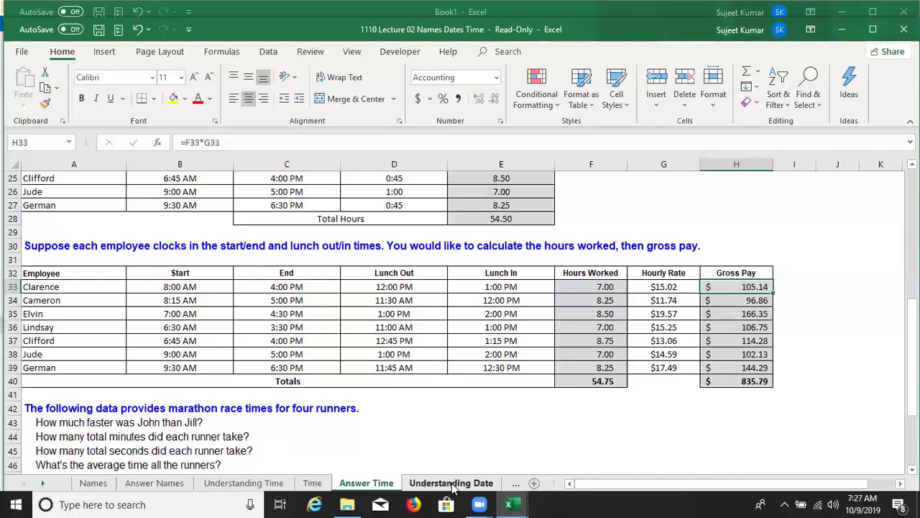
left_click(452, 484)
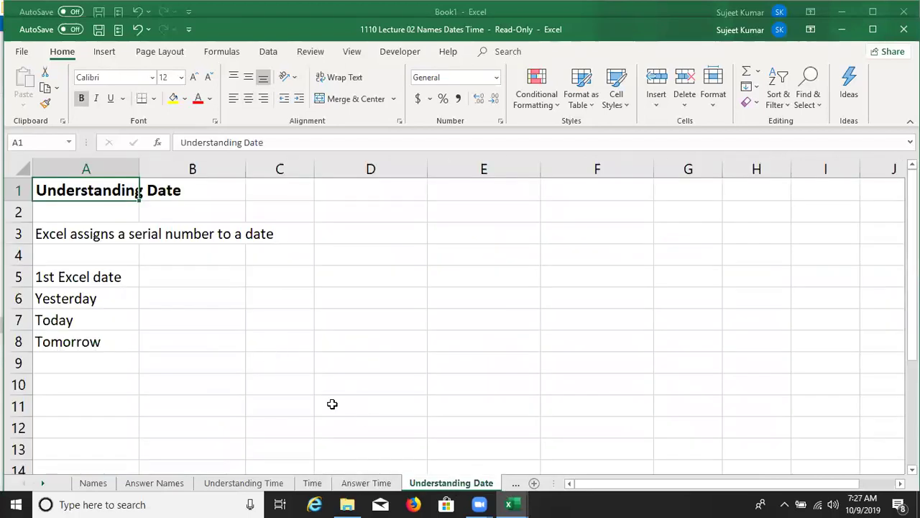
Step: Return to Answer Time and view C49's =HOUR(B49)*60+MINUTE(B49) Total Minutes formula
scroll(331, 404, "down", 1)
scroll(329, 404, "down", 1)
scroll(329, 405, "up", 2)
left_click(46, 482)
left_click(45, 482)
left_click(46, 482)
left_click(46, 481)
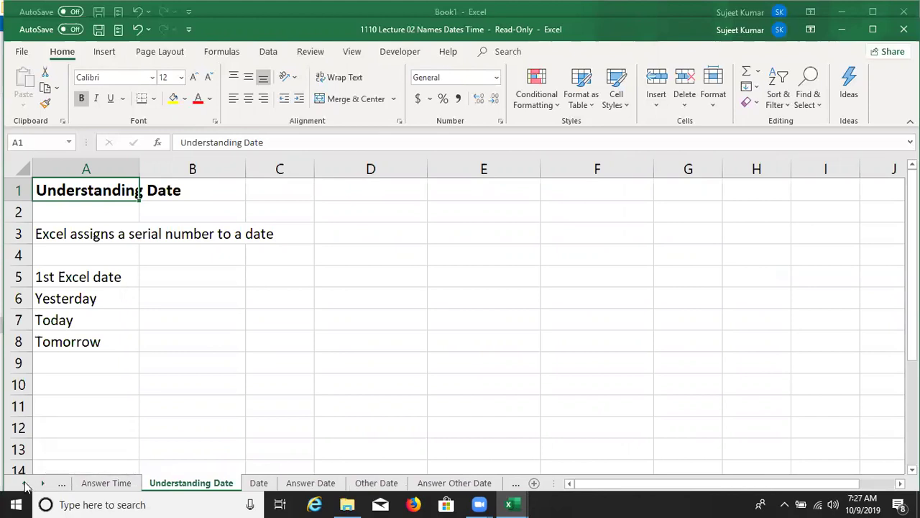
left_click(24, 482)
left_click(151, 483)
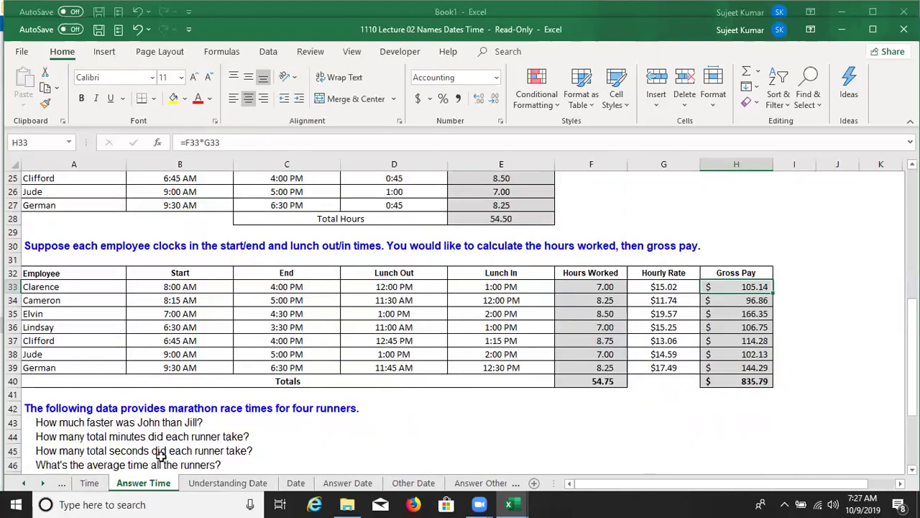
scroll(161, 457, "down", 1)
scroll(158, 446, "down", 2)
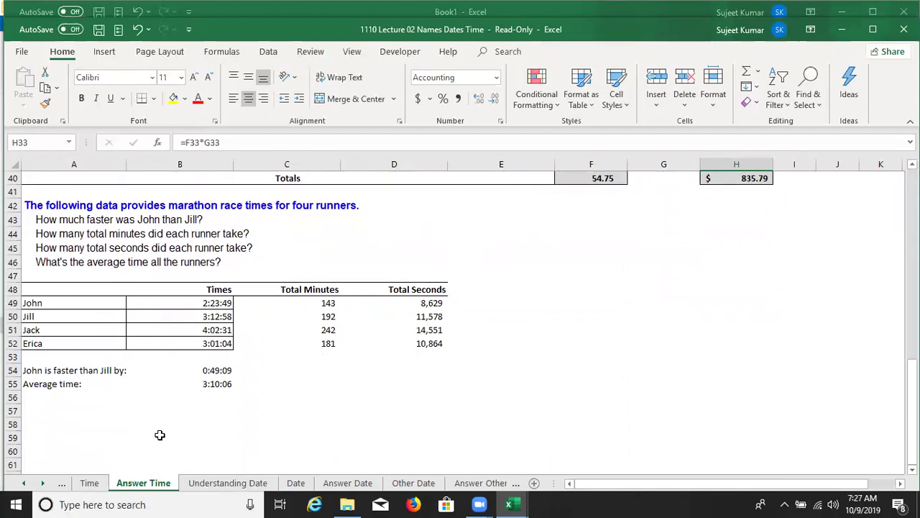
left_click(311, 304)
key("Down")
left_click(311, 303)
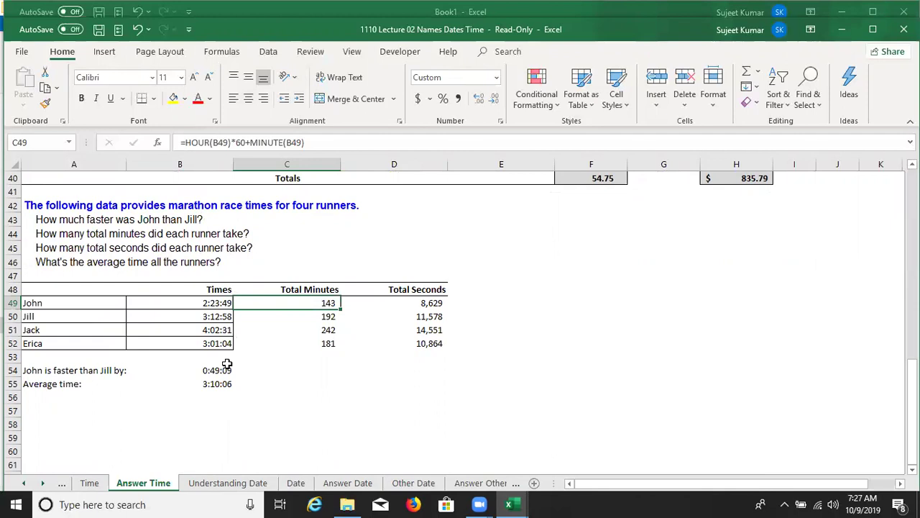
Step: Check the race time in B49 and the Total Seconds formula in D49, then return to Book1
key("Left")
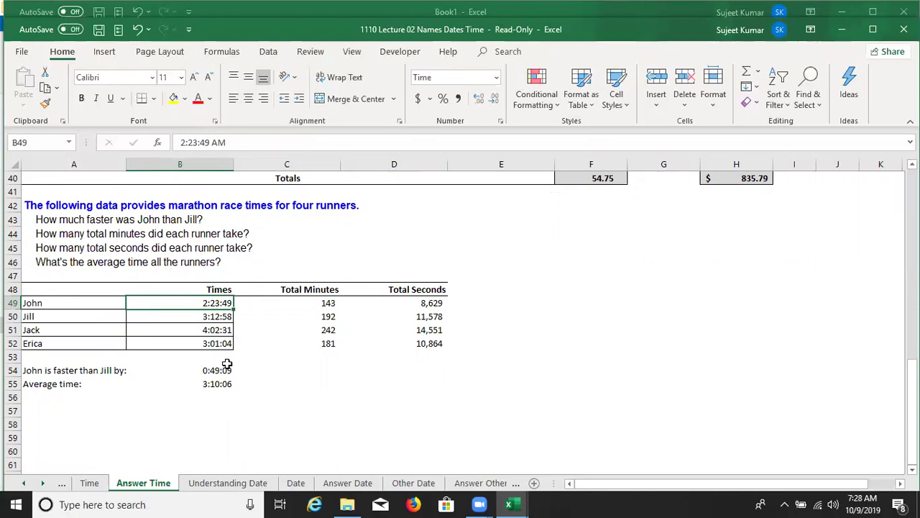
key("Right")
key("Right")
key("Right")
key("Left")
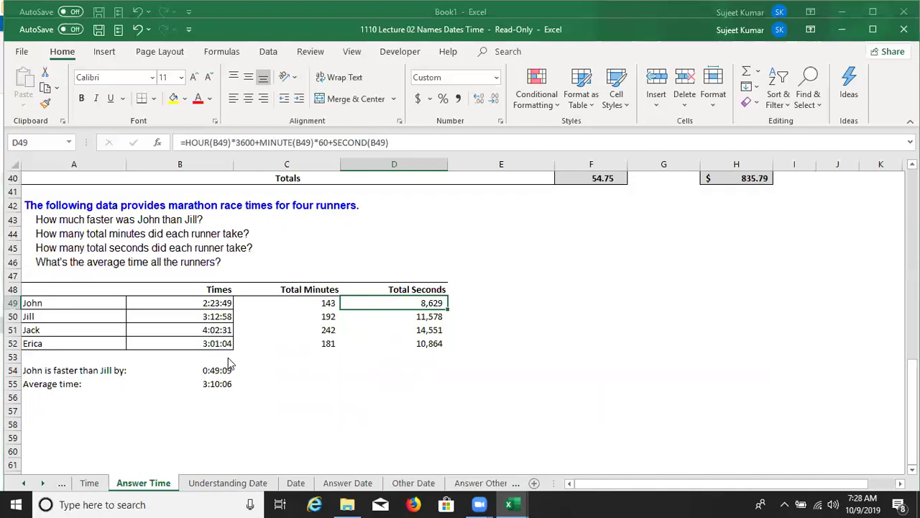
key("alt+Tab")
scroll(221, 296, "up", 2)
Step: In F12, enter a formula multiplying the hour in F11 by 60
scroll(216, 297, "up", 2)
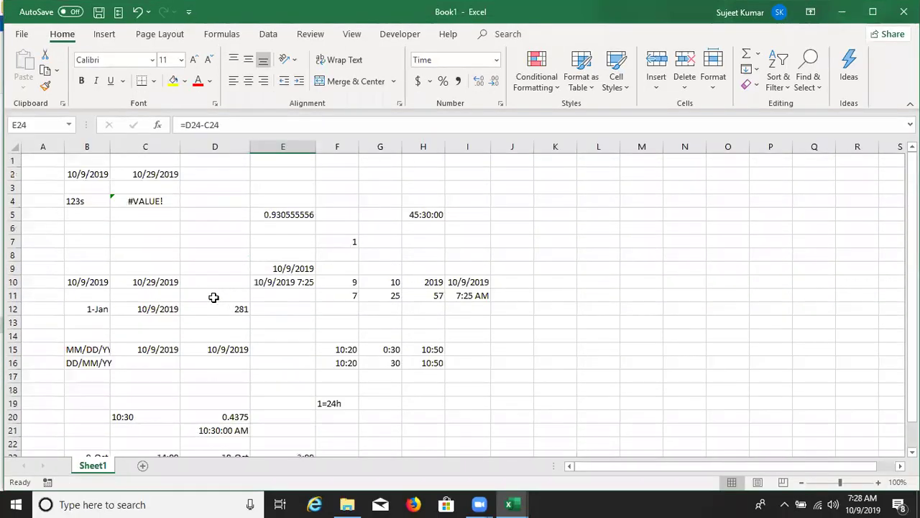
left_click(382, 300)
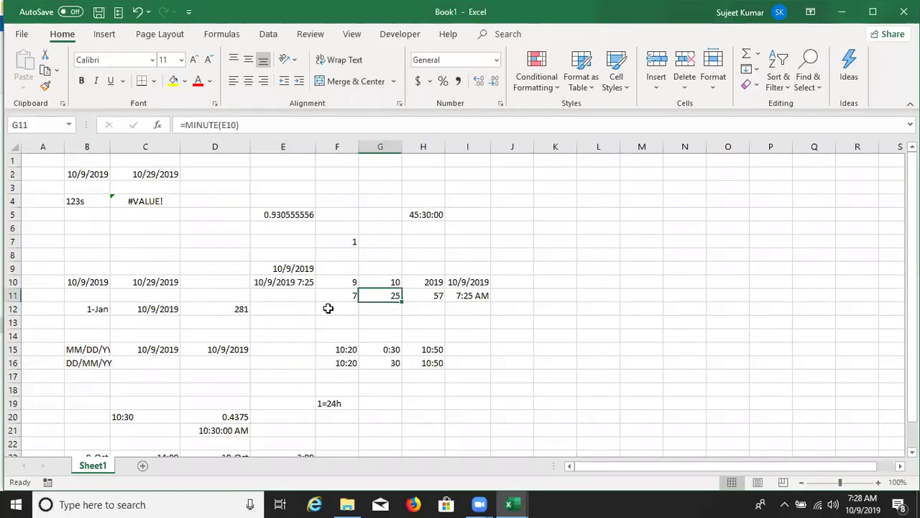
left_click(335, 298)
left_click(344, 314)
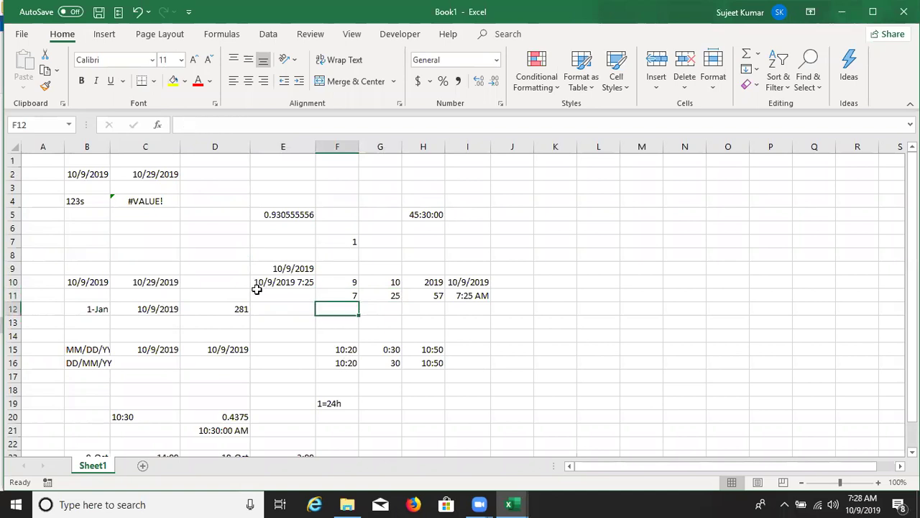
type("=")
key("Up")
type("*9620")
key("BackSpace")
key("BackSpace")
key("BackSpace")
key("BackSpace")
type("60")
key("ctrl+Return")
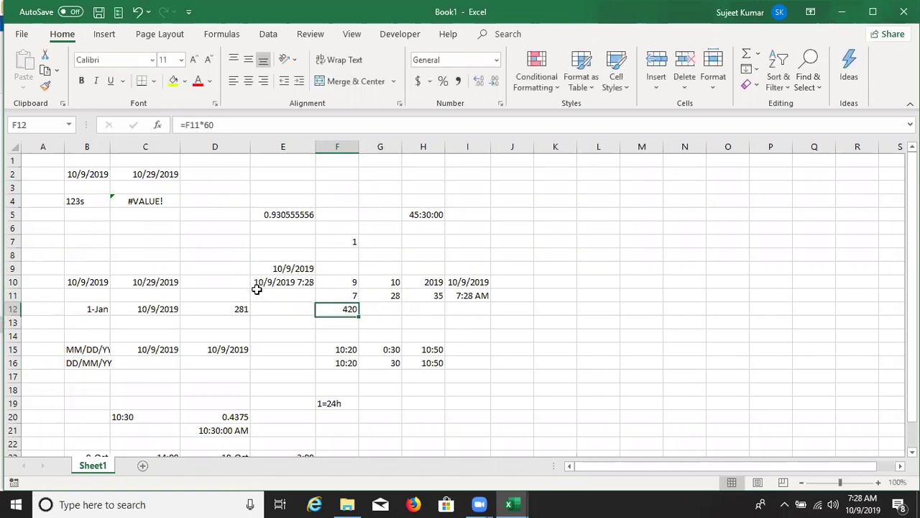
Step: In G12, enter a total-minutes formula adding F12 to the minutes in G11
key("Right")
type("=")
key("Left")
type("+")
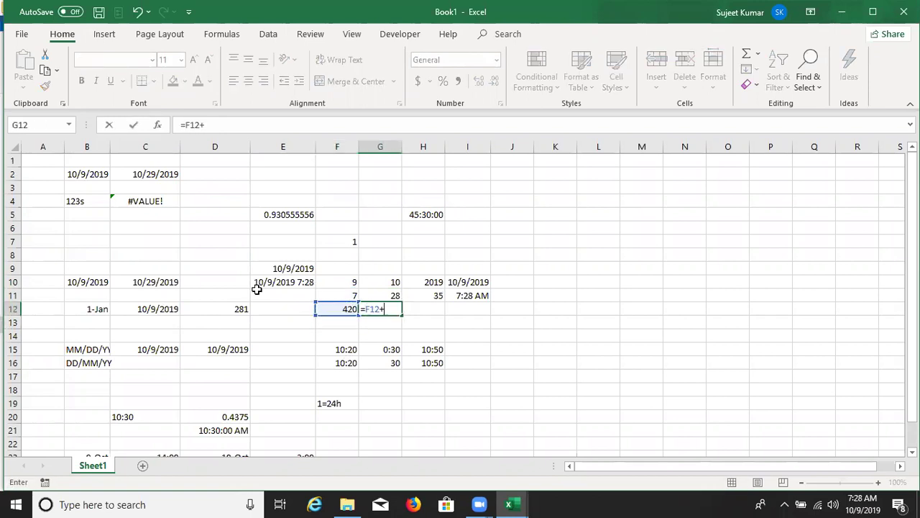
key("Up")
key("ctrl+Return")
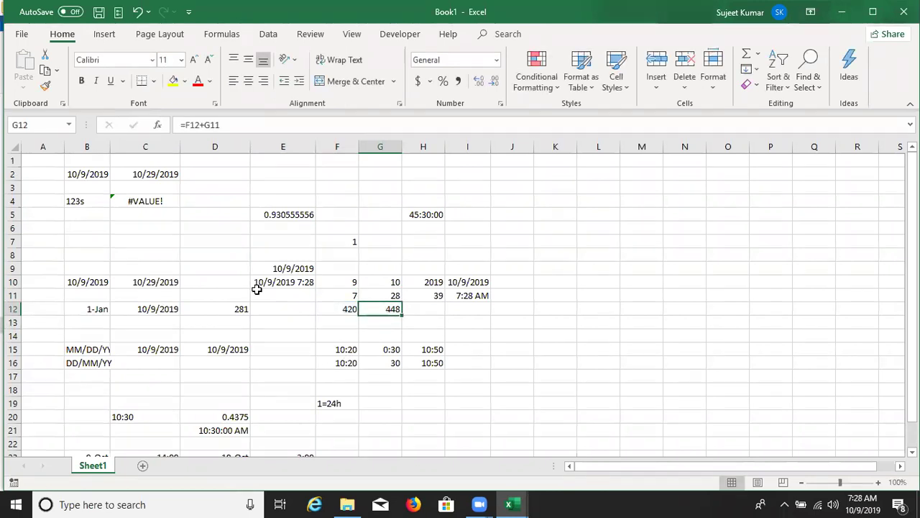
Step: Change the F12 multiplier so the hour converts to 25200 seconds
key("Left")
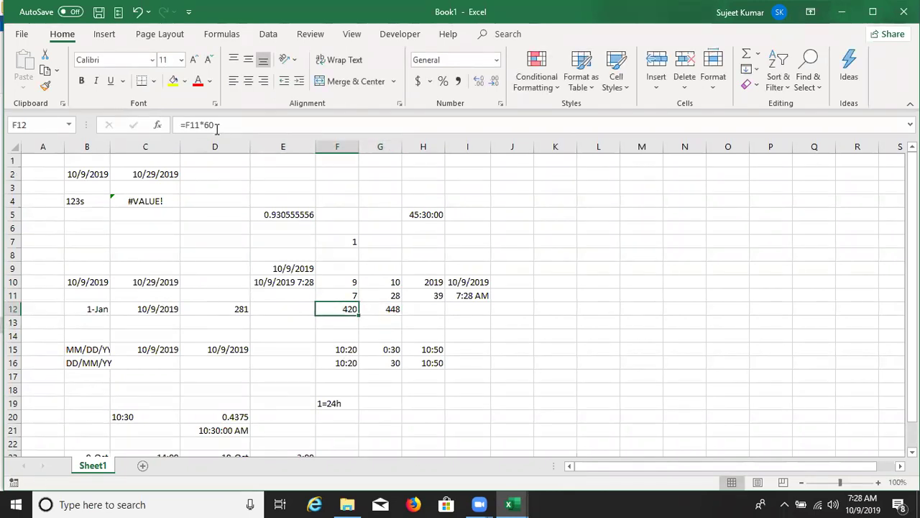
left_click(216, 125)
key("Left")
key("Left")
type("3")
type("0")
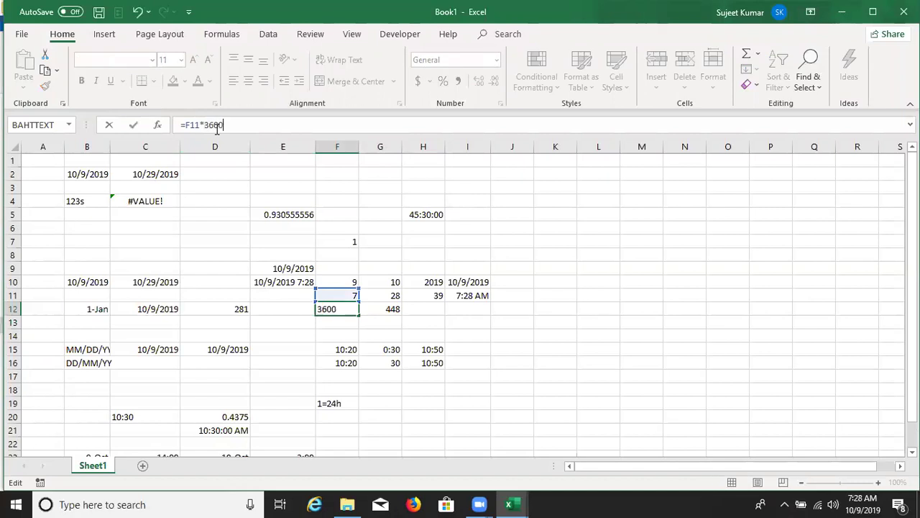
key("Tab")
Step: Rebuild G12 as =G11*60 so the minutes become 1680 seconds
left_click(216, 126)
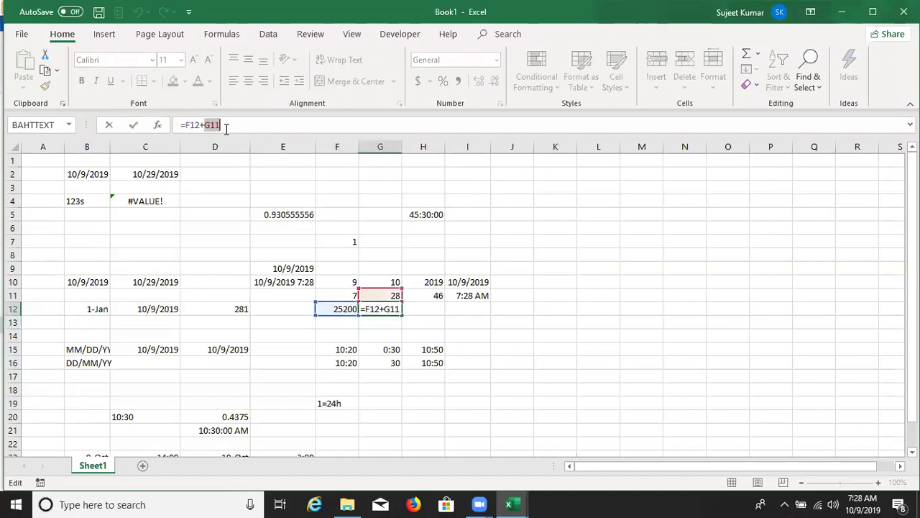
key("BackSpace")
key("BackSpace")
key("BackSpace")
key("BackSpace")
type("*60")
key("Tab")
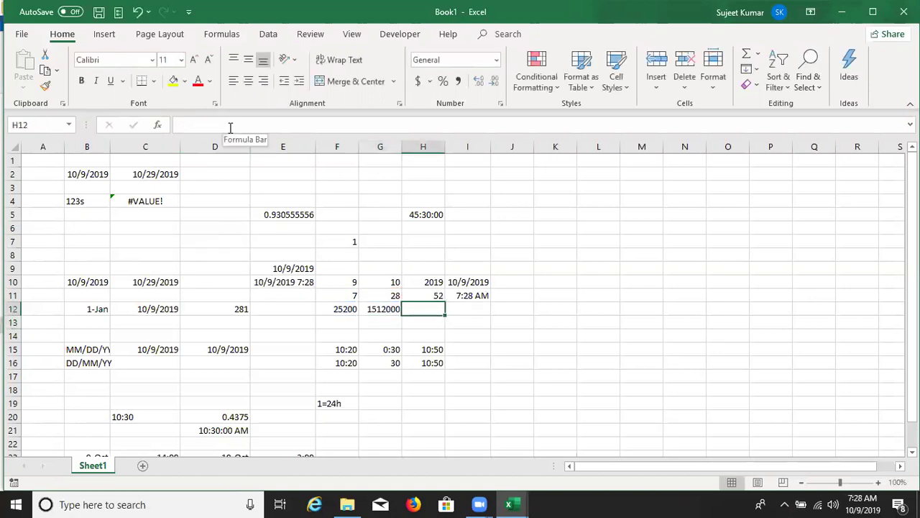
key("Left")
key("Delete")
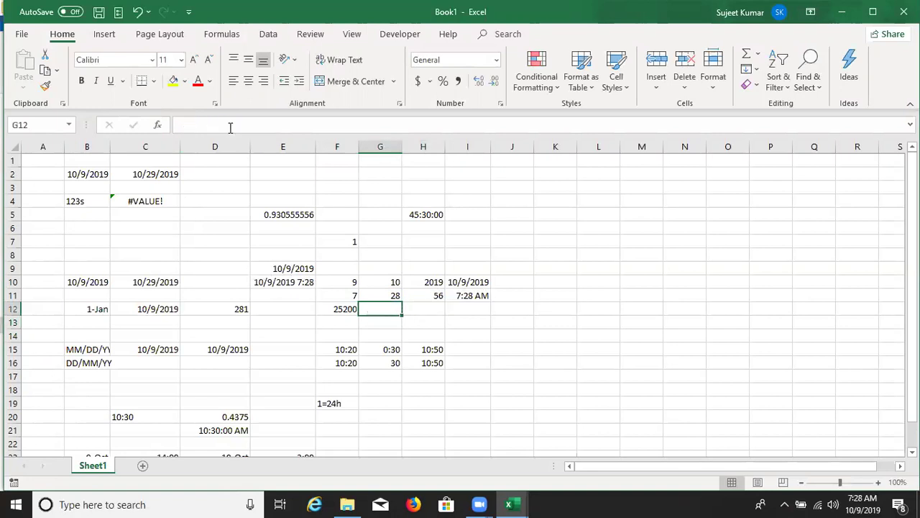
type("=")
key("Up")
type("*60")
key("Return")
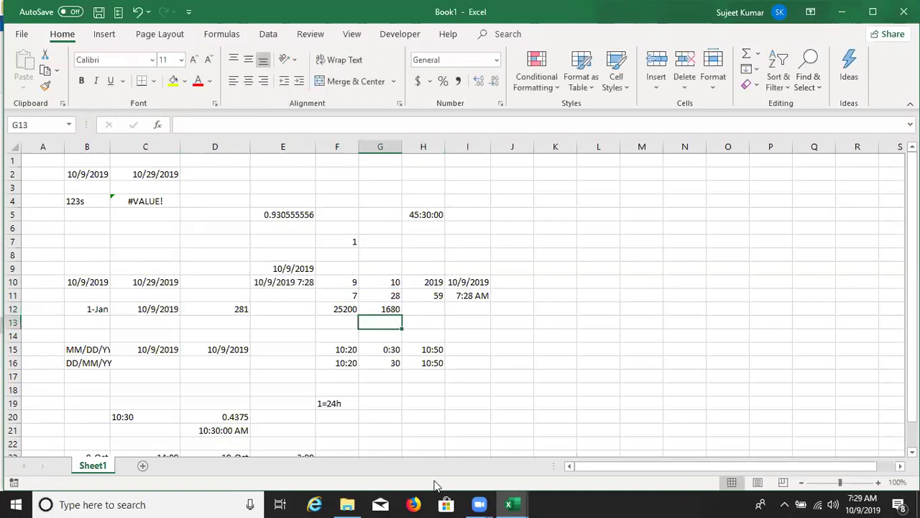
left_click(507, 504)
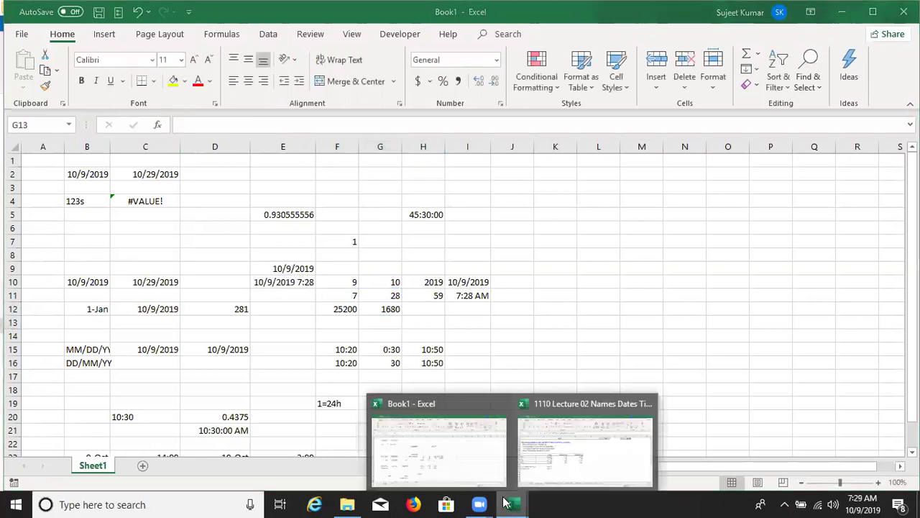
left_click(546, 464)
scroll(248, 414, "down", 1)
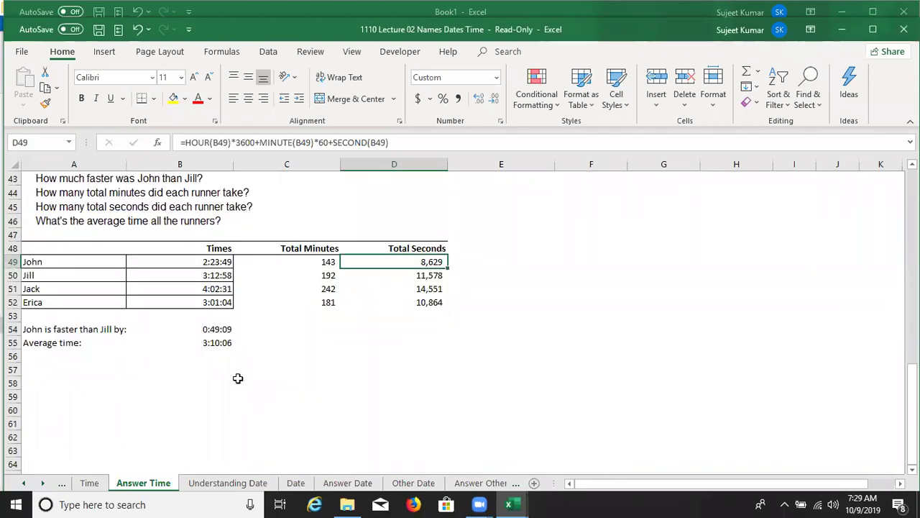
left_click(244, 484)
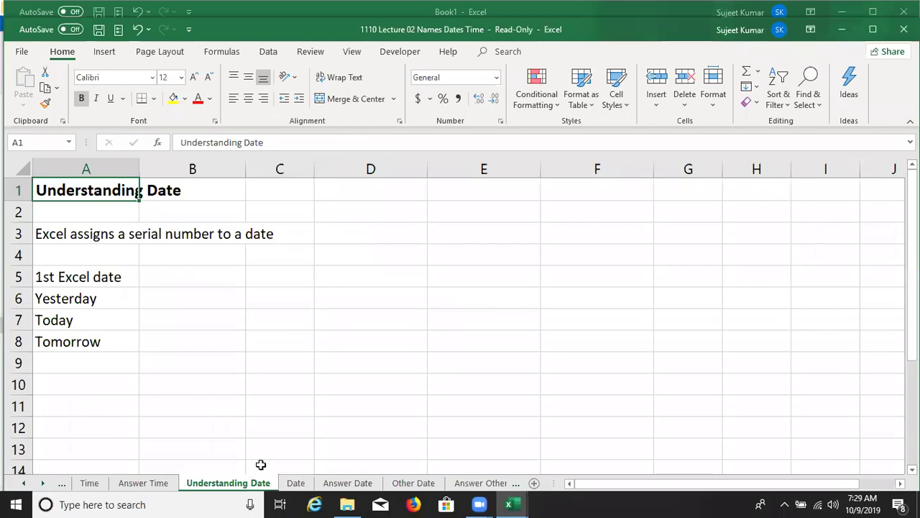
scroll(261, 460, "down", 1)
scroll(261, 460, "up", 1)
left_click(295, 484)
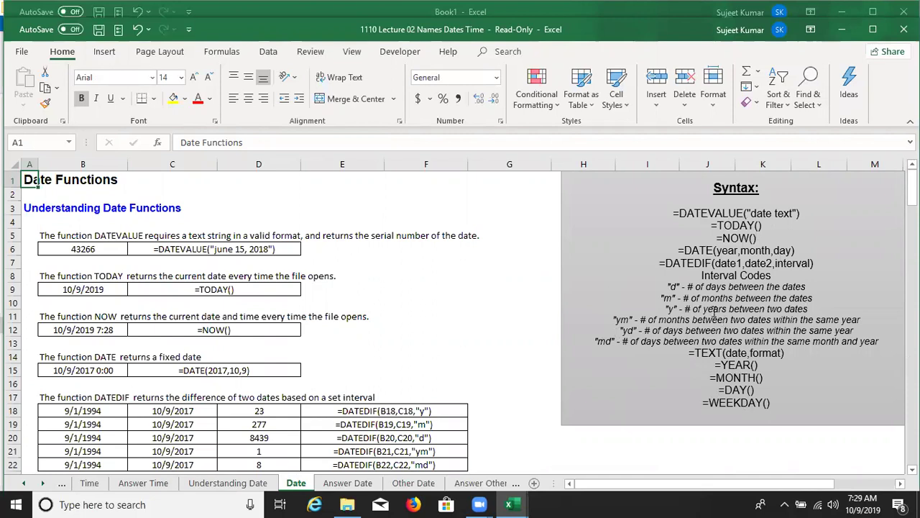
key("alt+Tab")
Step: Enter the text '10-JAN in C28 and convert it with =DATEVALUE(C28) in D28
scroll(376, 374, "down", 2)
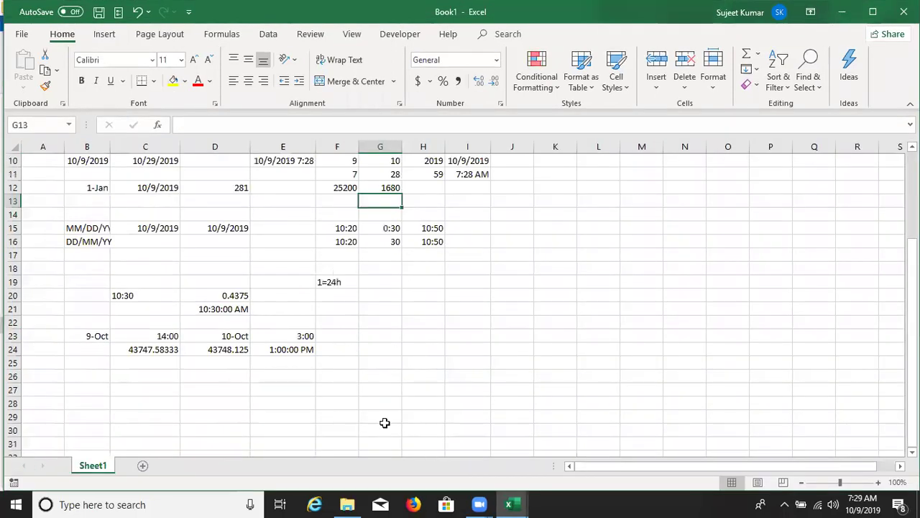
scroll(383, 421, "down", 4)
scroll(138, 249, "up", 2)
left_click(135, 282)
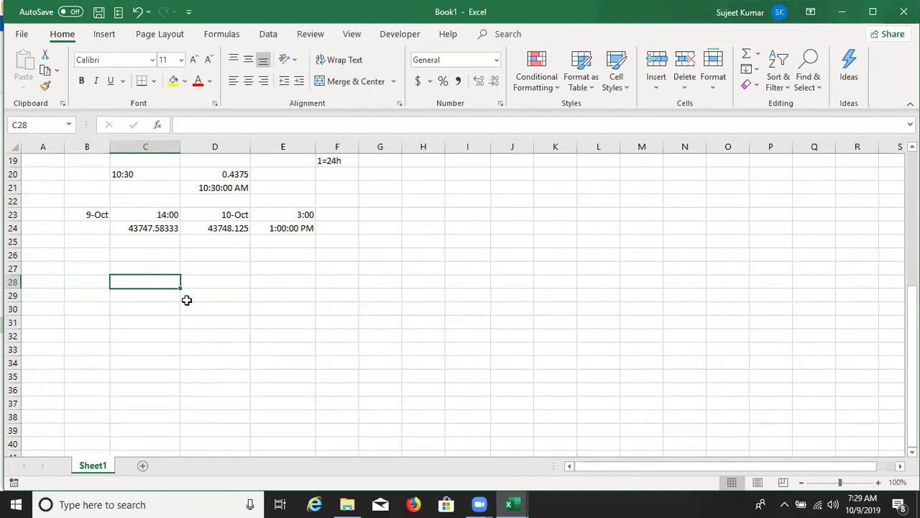
type("'10-")
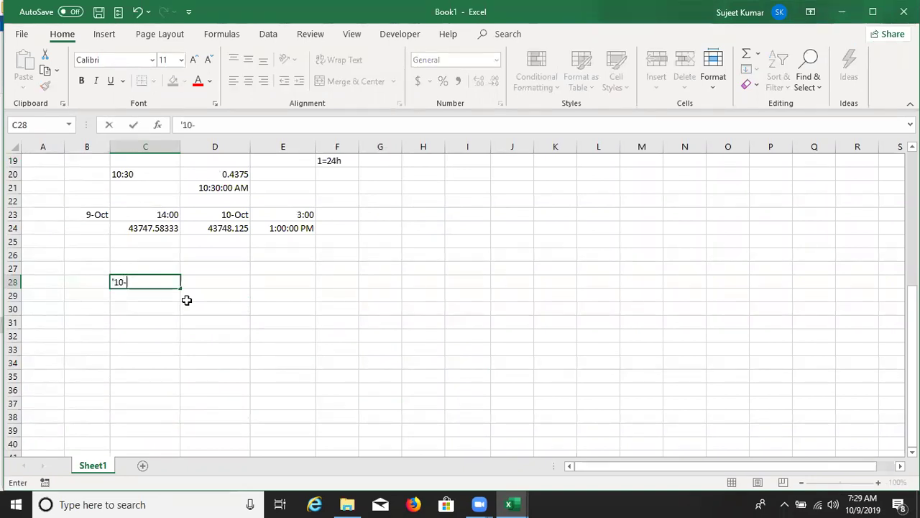
type("JAN")
key("ctrl+Return")
key("Right")
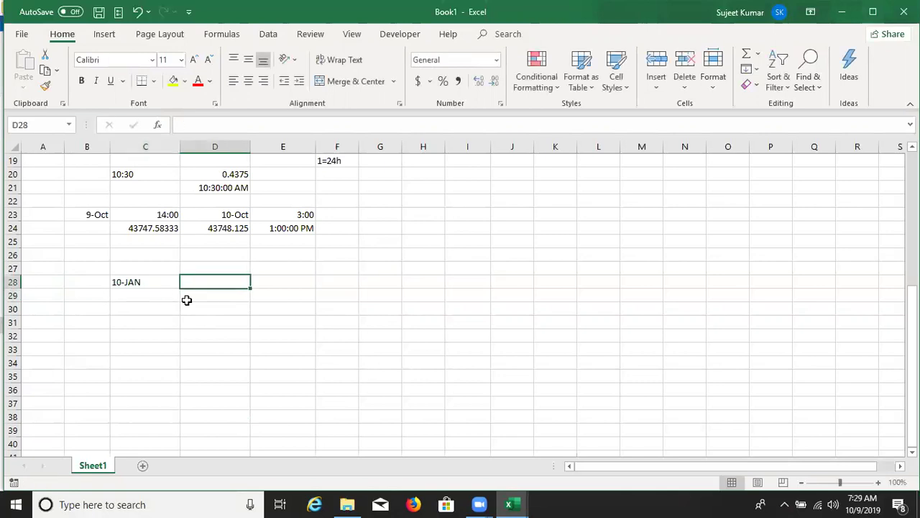
type("=dat")
key("Down")
key("Tab")
key("Left")
key("Return")
Step: Try =C28+0 in D29 as an alternative conversion, then clear it
type("=")
key("Left")
key("Up")
type("+")
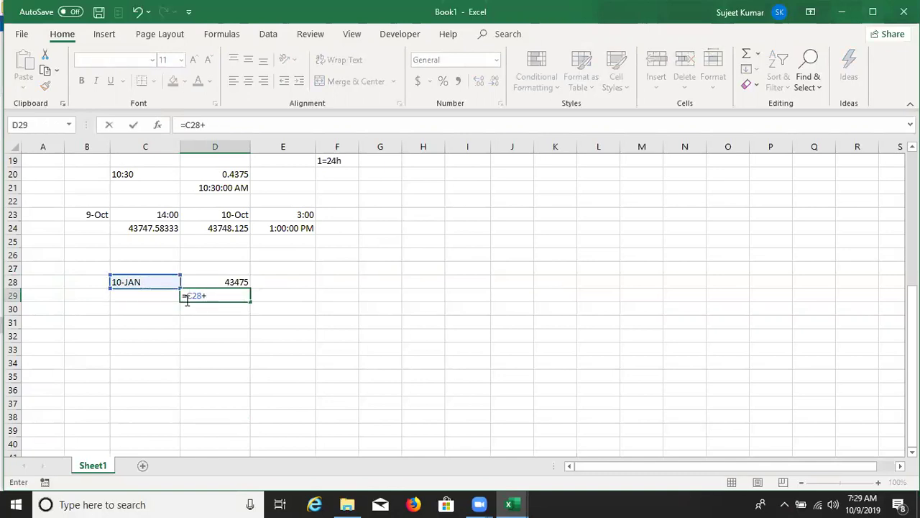
type("0")
key("Return")
key("Up")
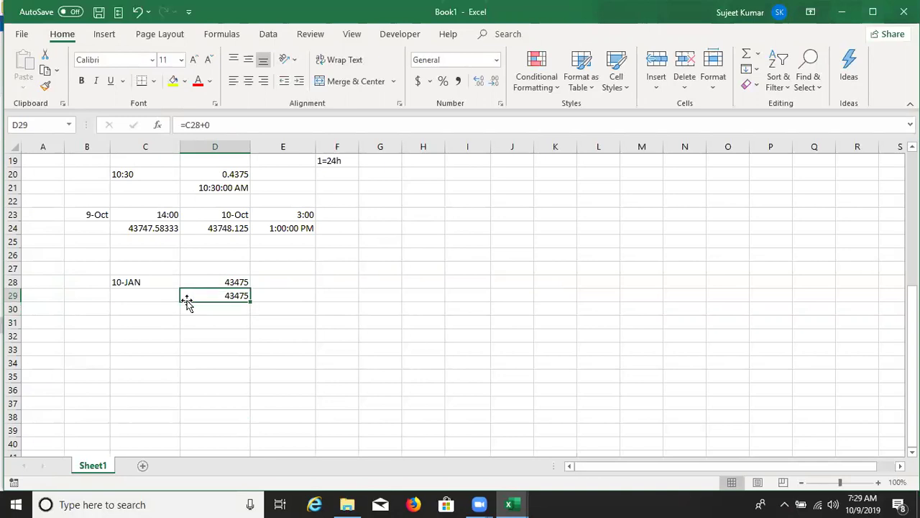
key("Delete")
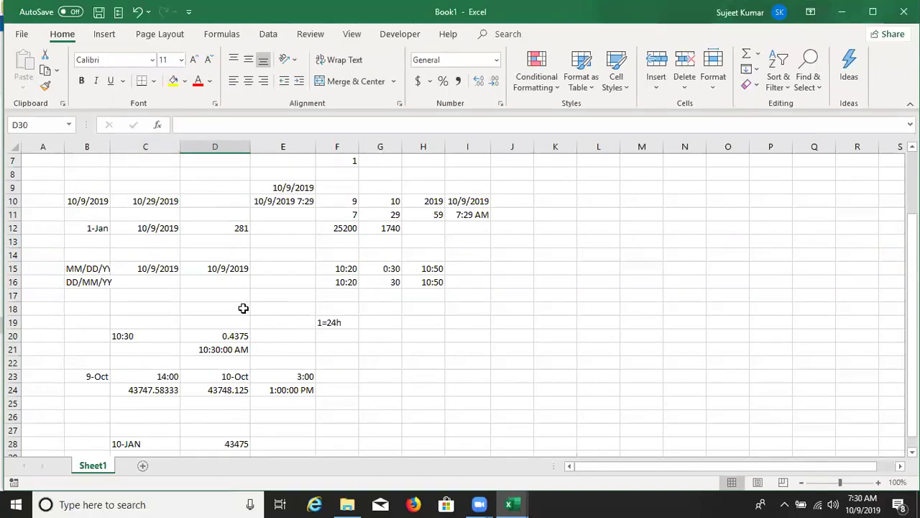
Step: Enter =C12-B12 in D12 to count the days between the row-12 dates
scroll(230, 305, "up", 1)
scroll(180, 306, "up", 1)
left_click(84, 308)
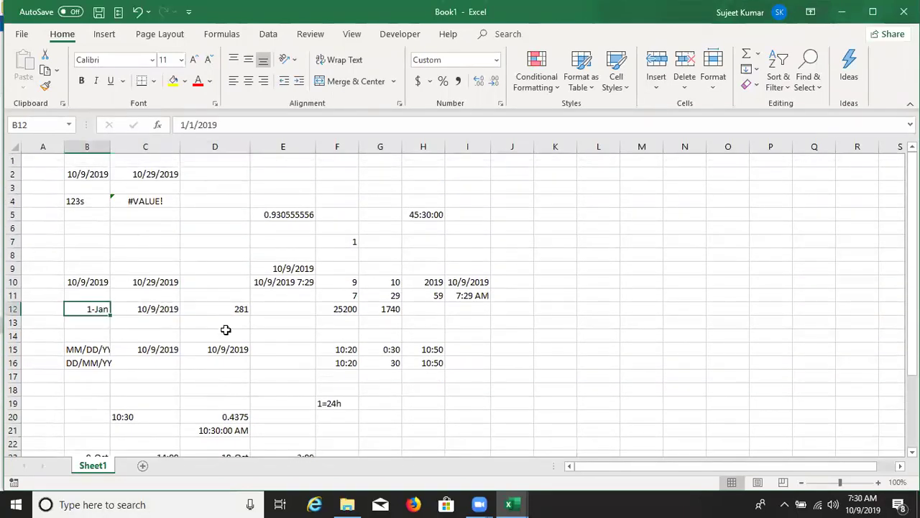
left_click(230, 308)
type("=C12-B12")
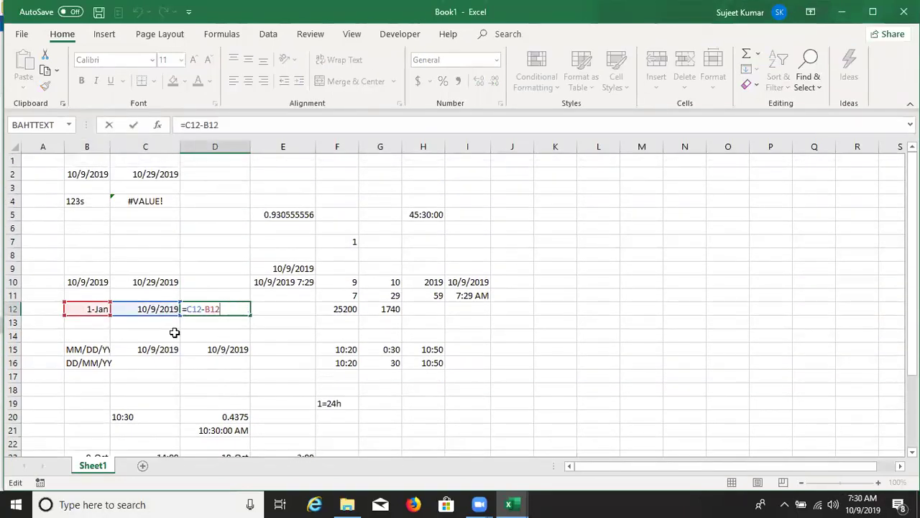
key("ctrl+Return")
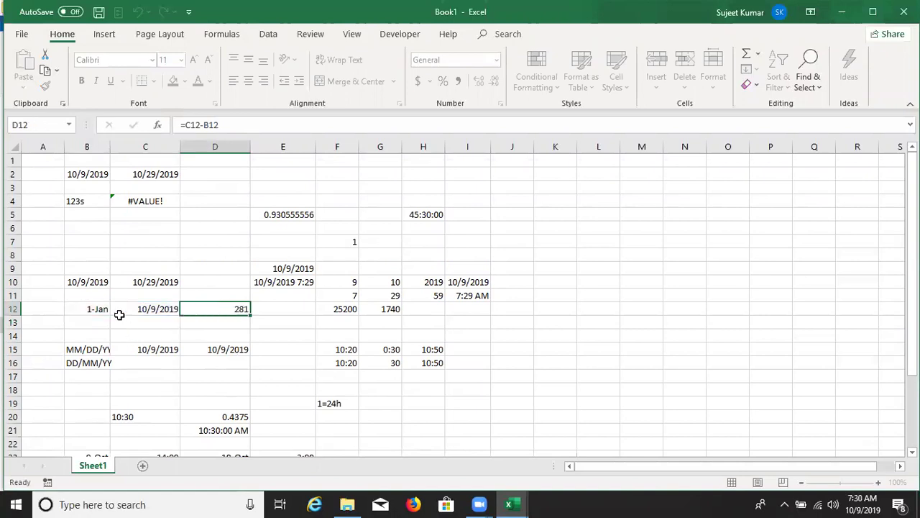
Step: Copy the two dates from B12:C12 into B31:C31
left_click_drag(102, 307, 154, 311)
key("ctrl+c")
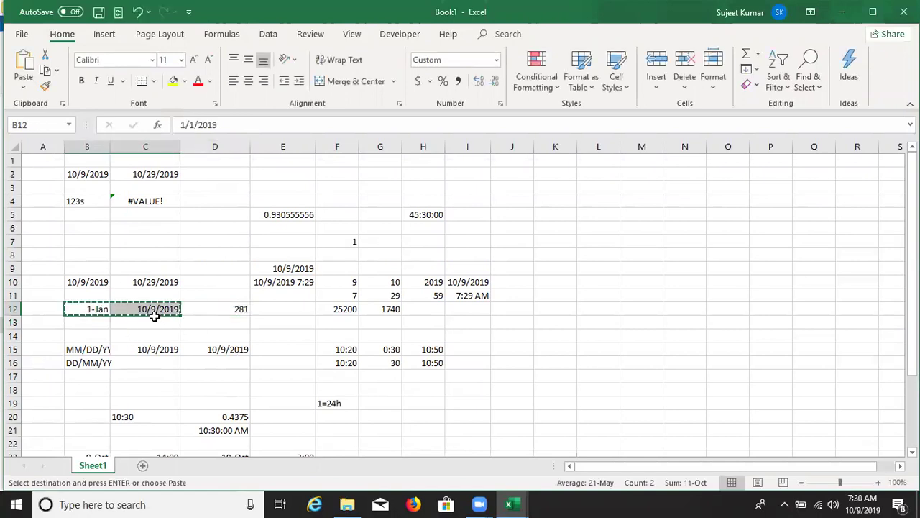
scroll(154, 319, "down", 9)
left_click(110, 206)
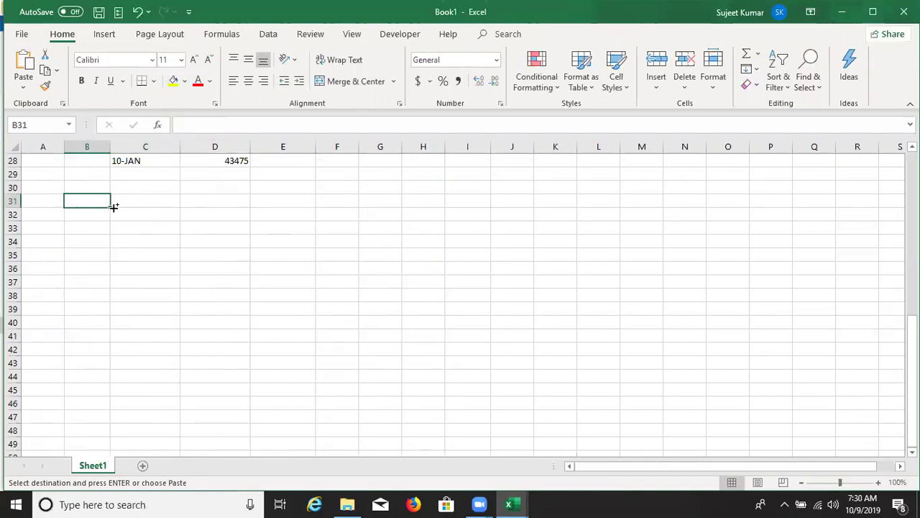
key("ctrl+v")
key("Escape")
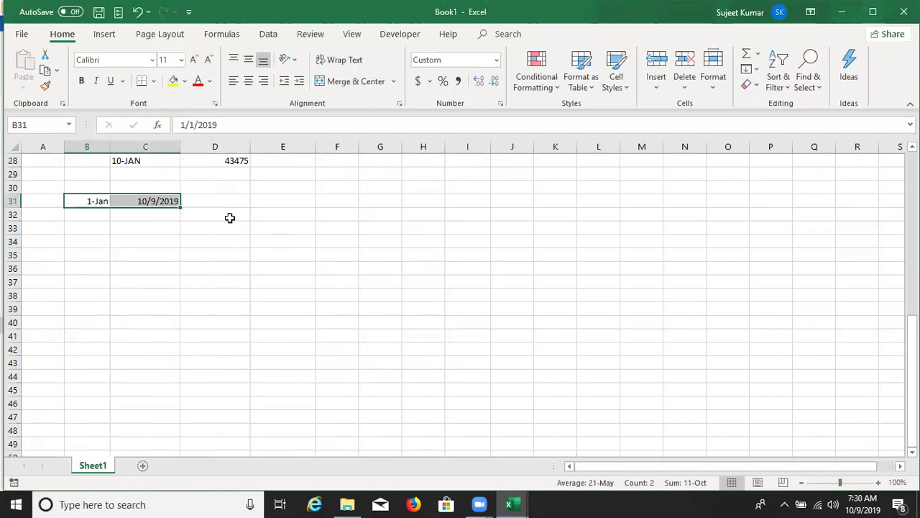
Step: Start an EOMONTH formula in D32 referencing B31 and C31, then abandon it
left_click(230, 216)
type("=")
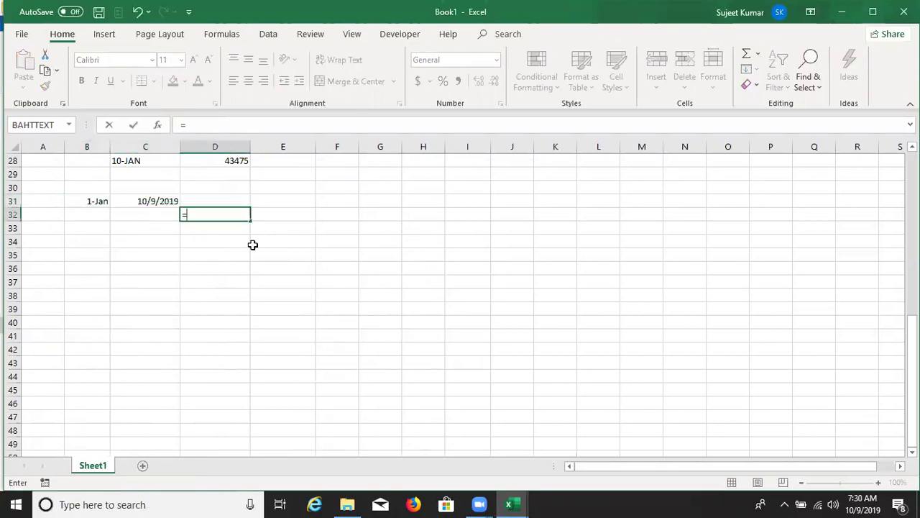
type("eo")
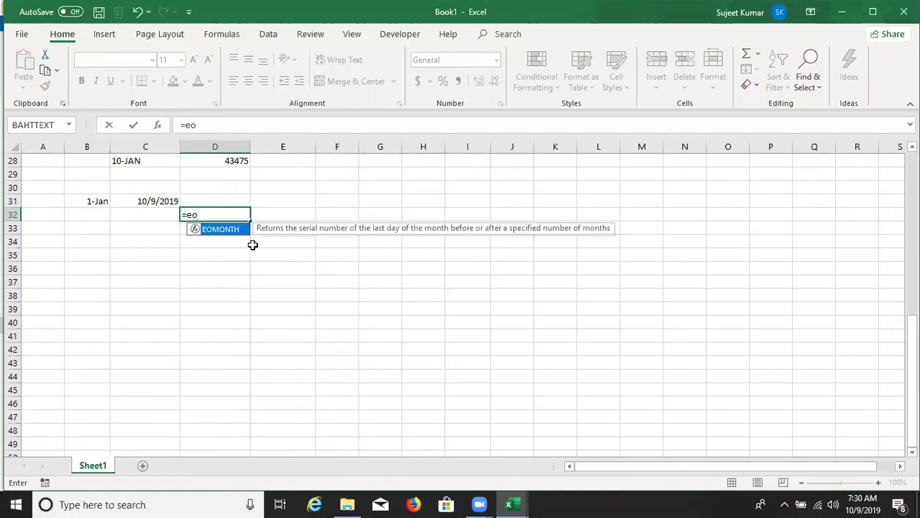
key("Tab")
key("Left")
key("Up")
key("Left")
type(",")
key("Up")
key("Left")
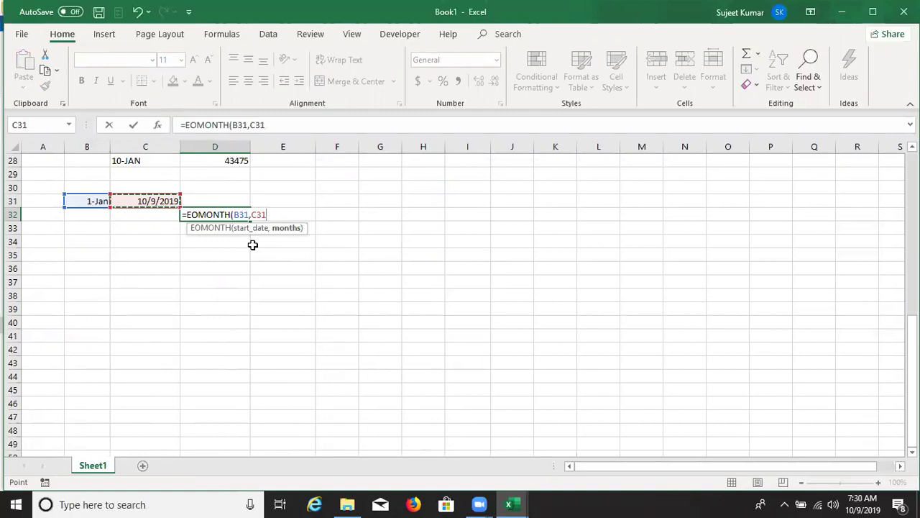
key("Escape")
Step: Enter =DATEDIF(B31,C31,"m") in D32 to get 9 months between the dates
key("Up")
key("Down")
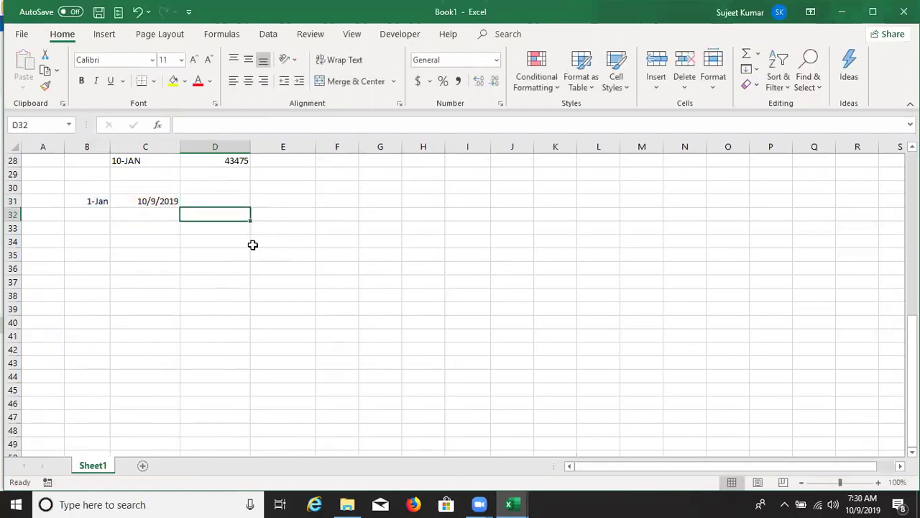
key("Left")
key("Up")
key("Left")
key("Right")
key("Right")
key("Down")
type("=d")
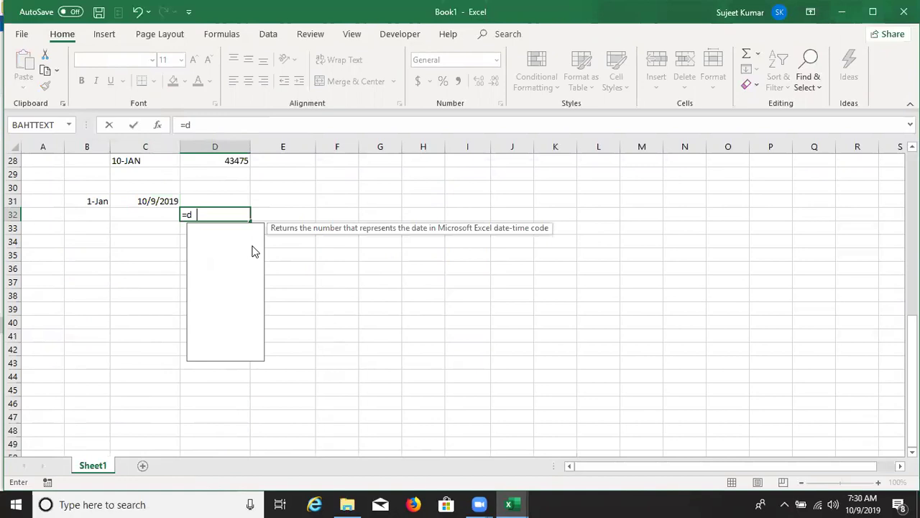
type("atedi")
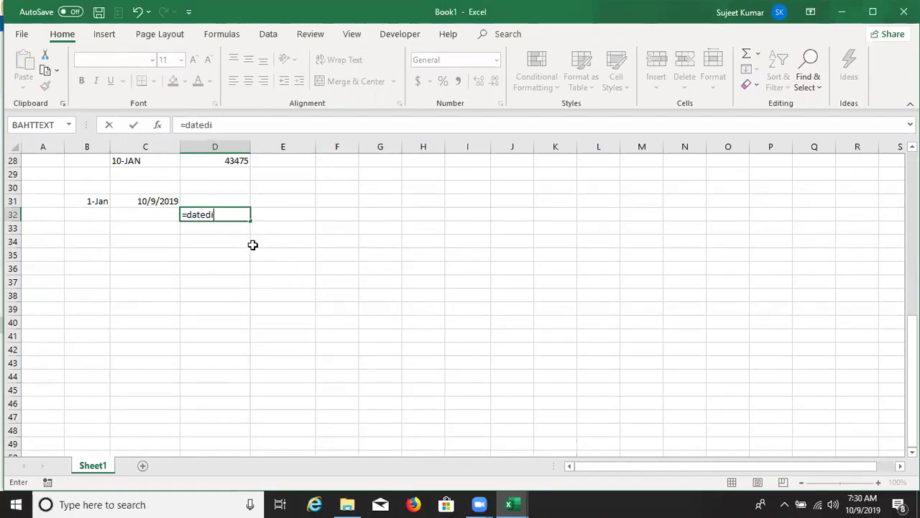
type("f(*")
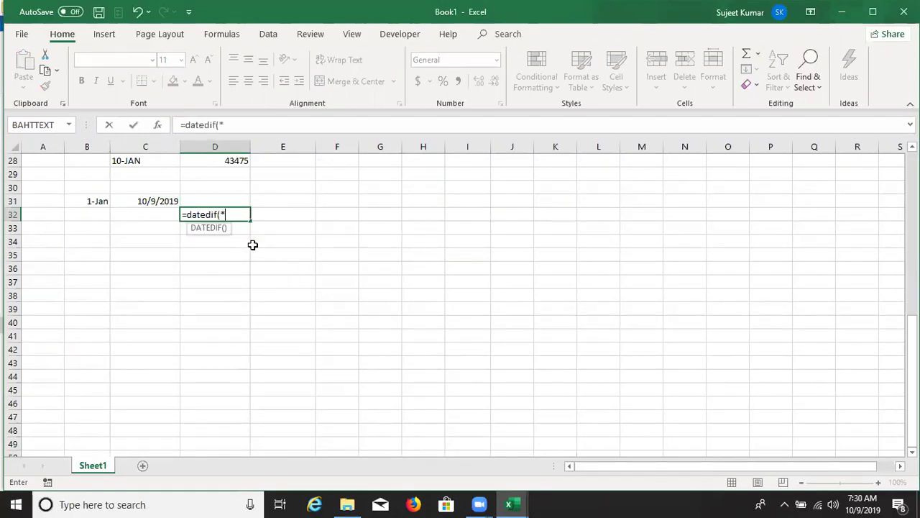
key("Left")
left_click(75, 202)
type(",")
left_click(162, 201)
type(",")
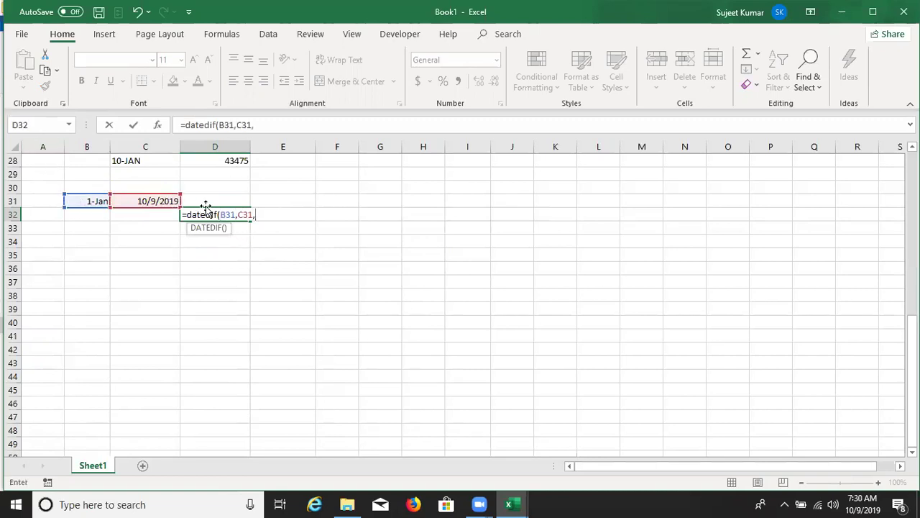
type("\"m\")")
key("ctrl+Return")
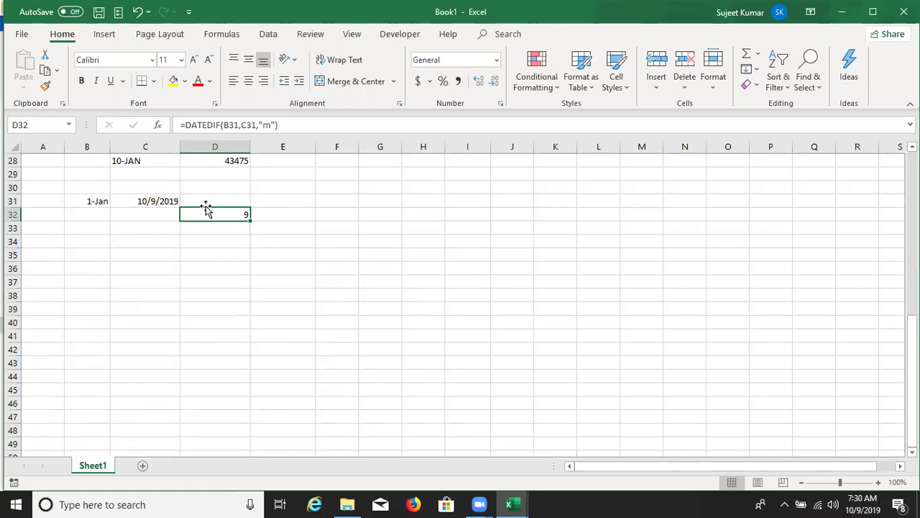
key("Down")
key("Down")
key("Down")
key("Left")
key("Up")
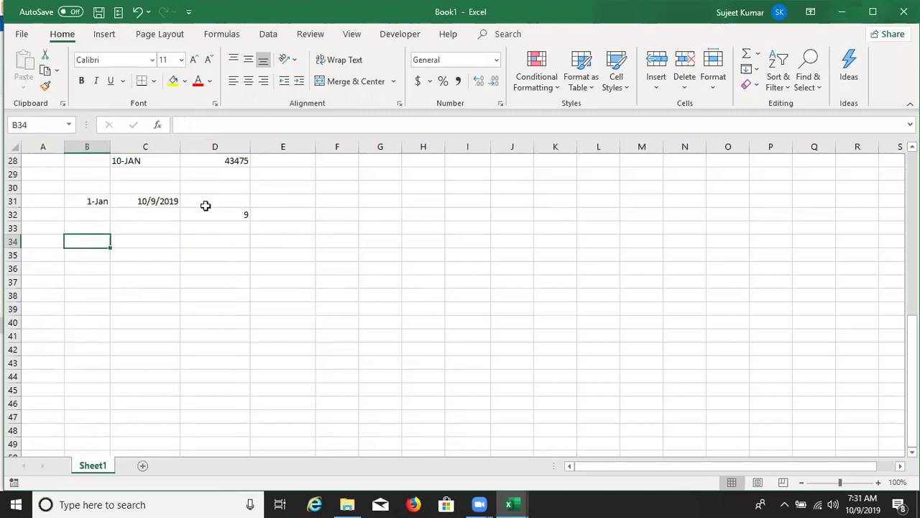
Step: Enter 3/17/2000 in B34 and today's date, 10/9/2019, in C34 using Ctrl+;
type("3")
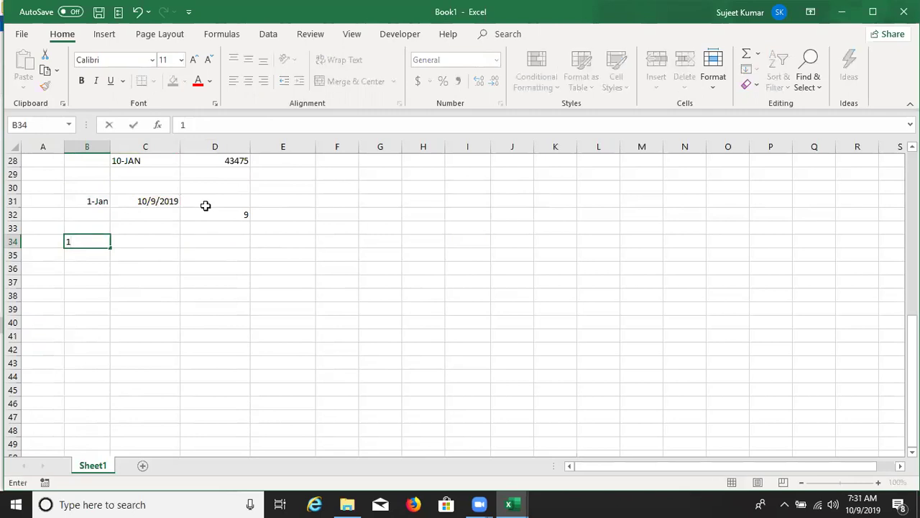
type("/17")
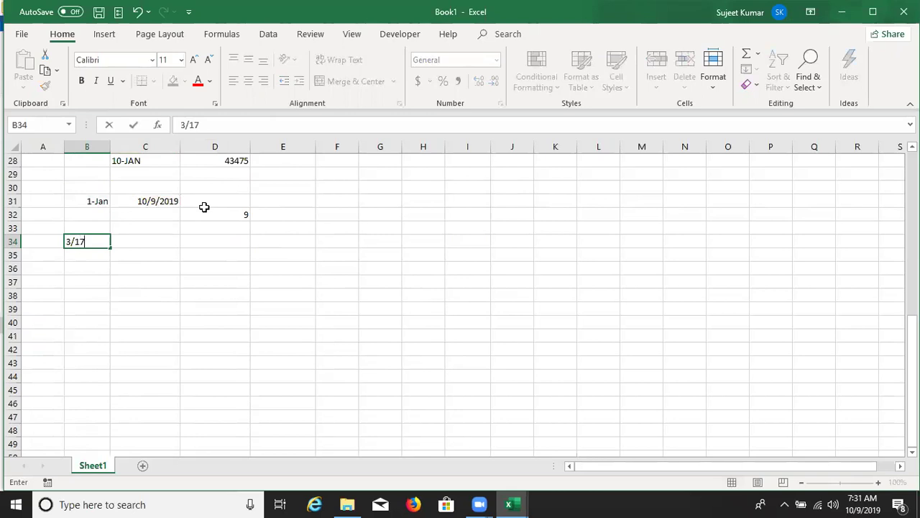
type("/200")
type("0")
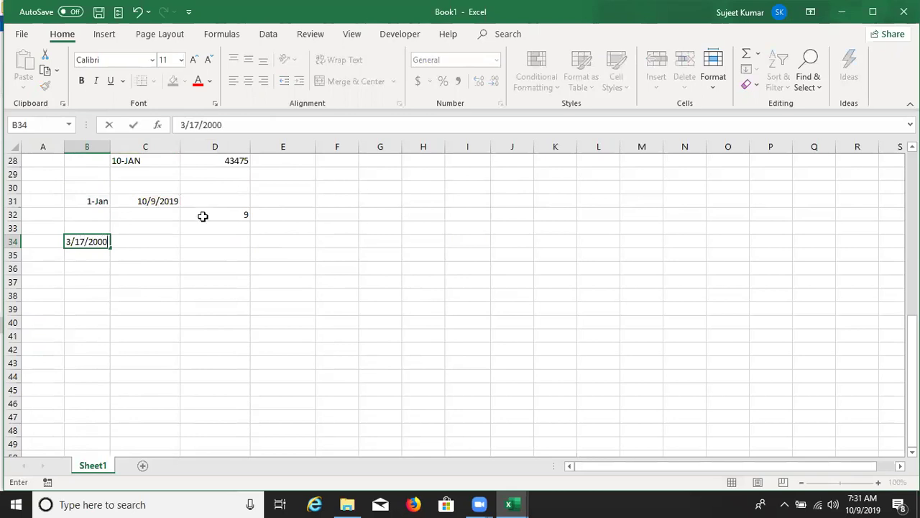
key("Return")
key("Right")
key("Up")
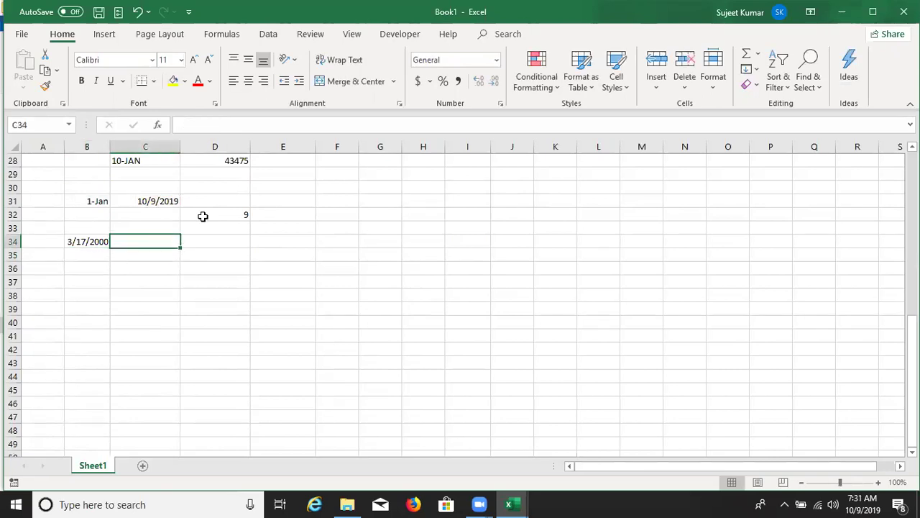
key("ctrl+semicolon")
key("Return")
Step: Type the headings Y, M and D into C37:E37
key("Down")
key("Down")
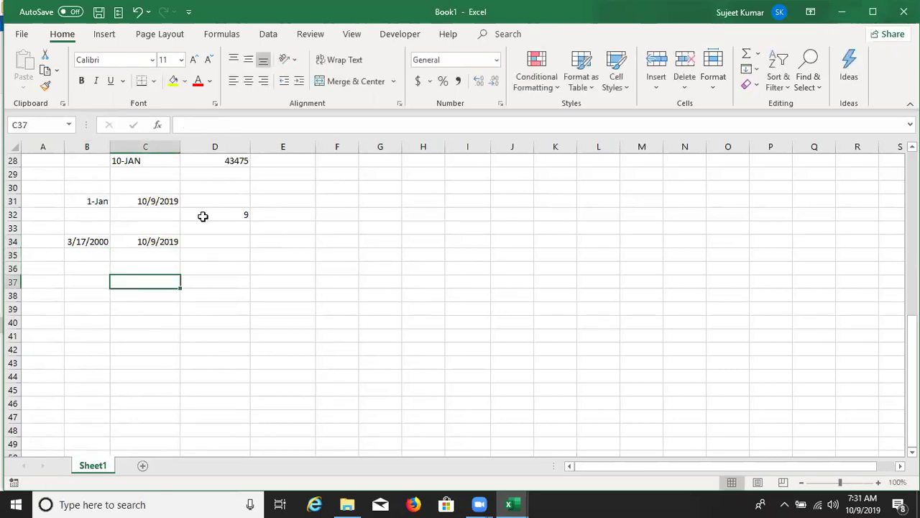
type("Y")
key("Tab")
type("M")
key("Tab")
type("D")
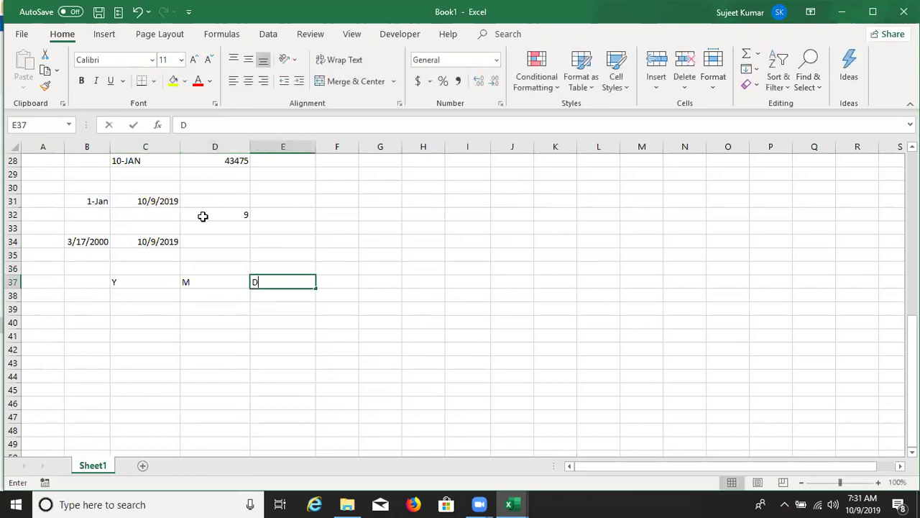
key("Return")
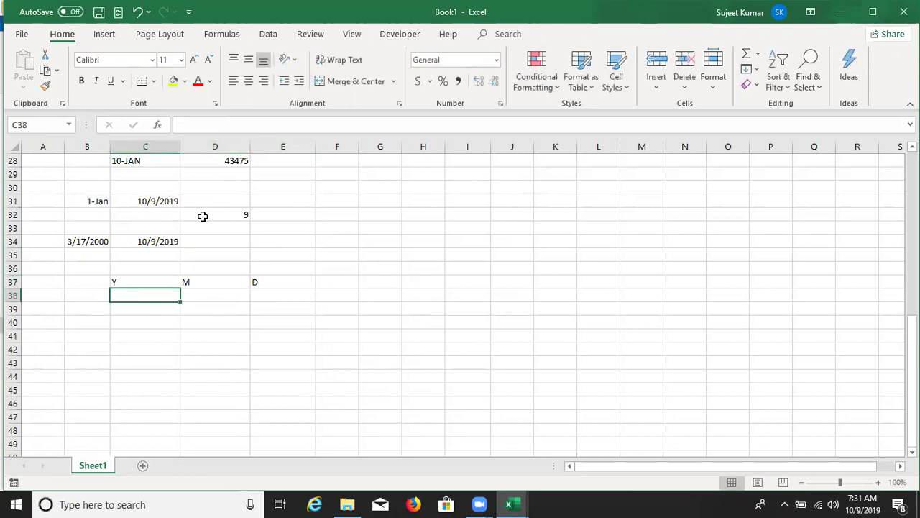
Step: Enter =DATEDIF(B34,C34,"y") in C38, returning 19 years
type("=")
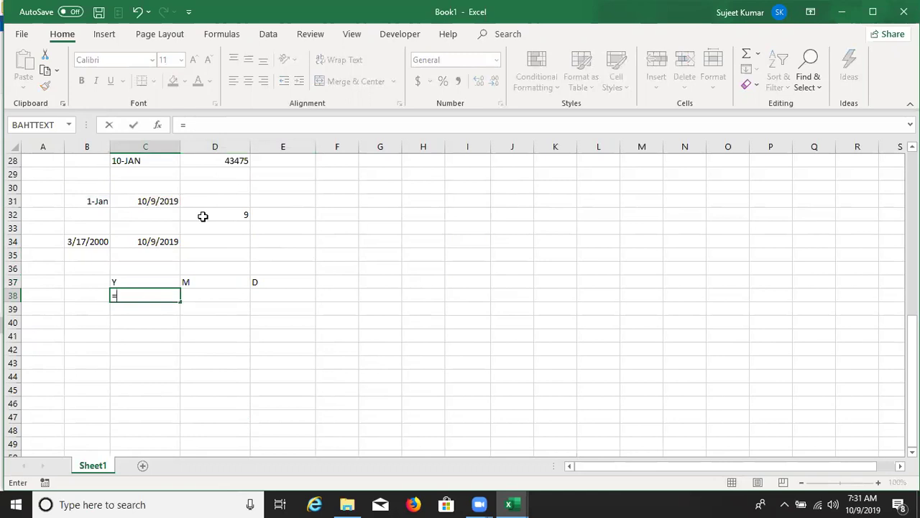
type("datedif(")
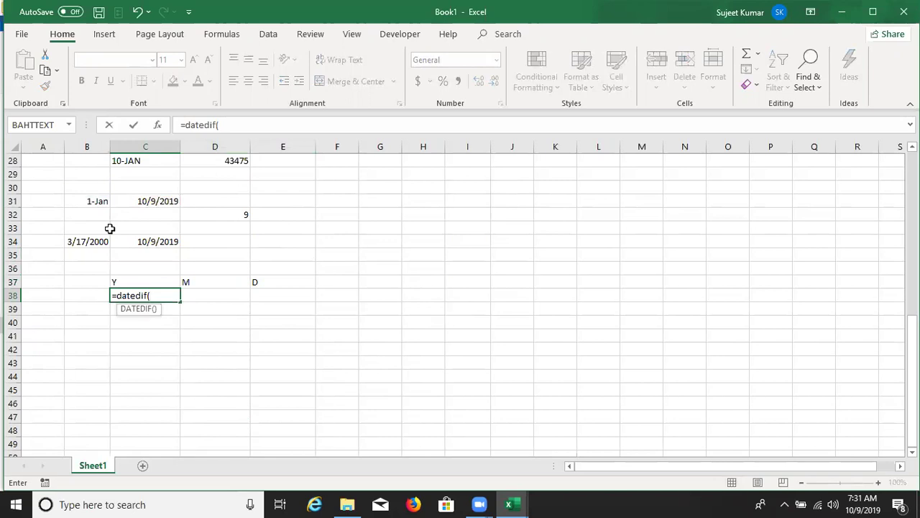
left_click(105, 243)
type(",")
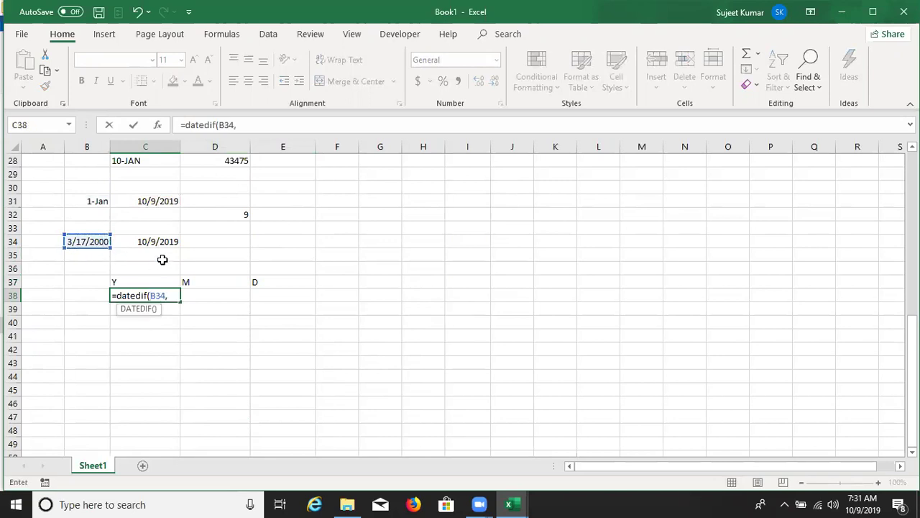
left_click(163, 247)
type(",")
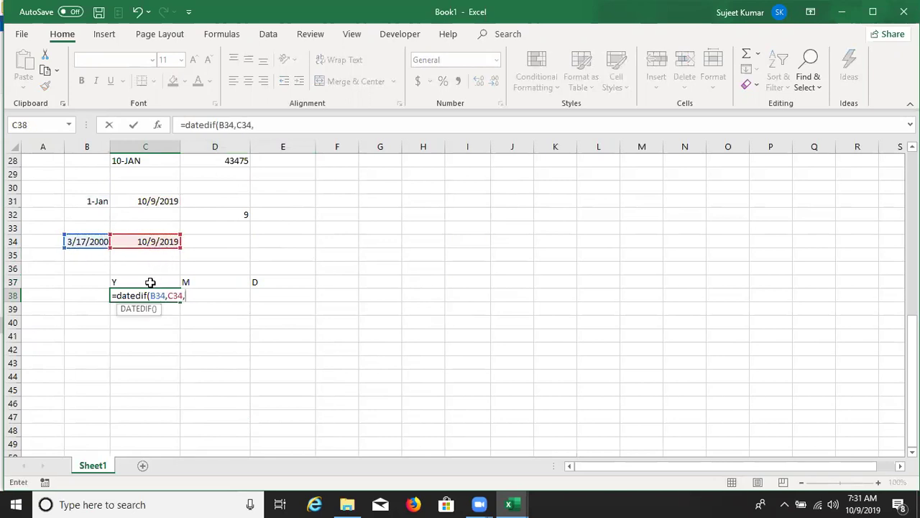
left_click(150, 282)
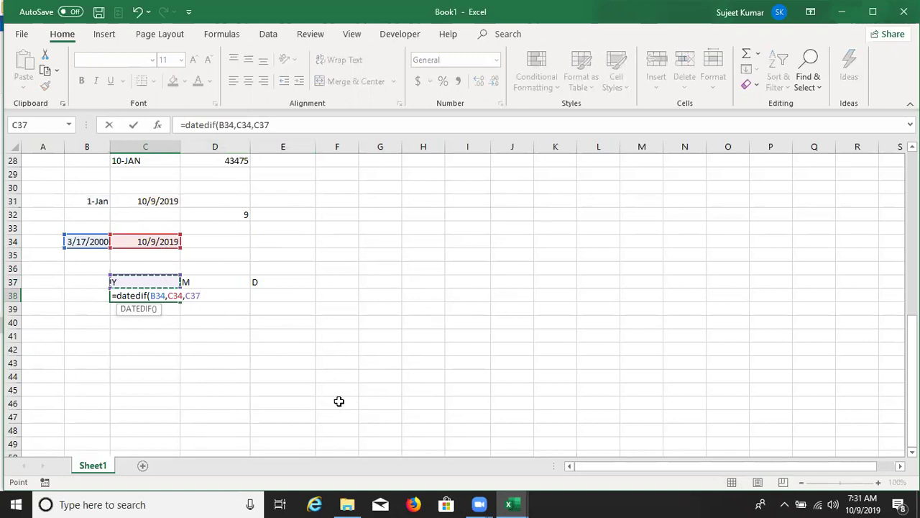
type(")")
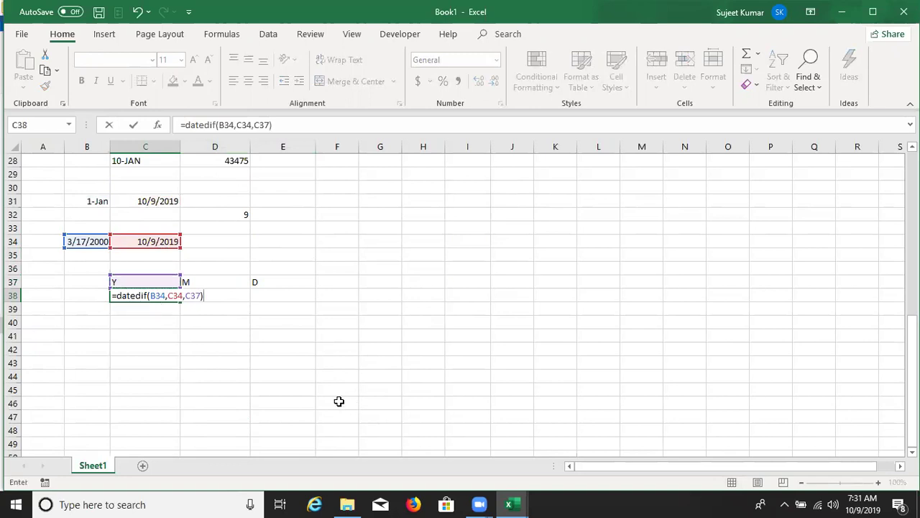
key("BackSpace")
key("BackSpace")
key("BackSpace")
key("BackSpace")
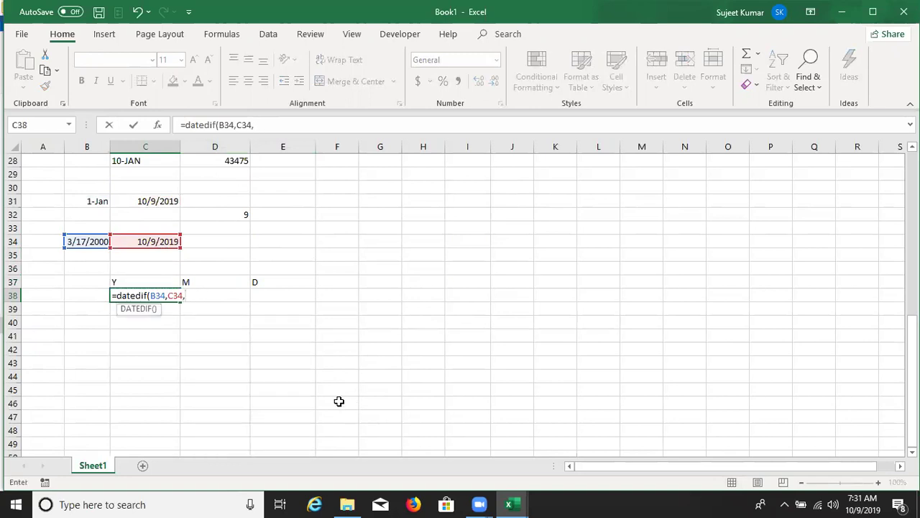
type("\"y\"")
type(")")
key("ctrl+Return")
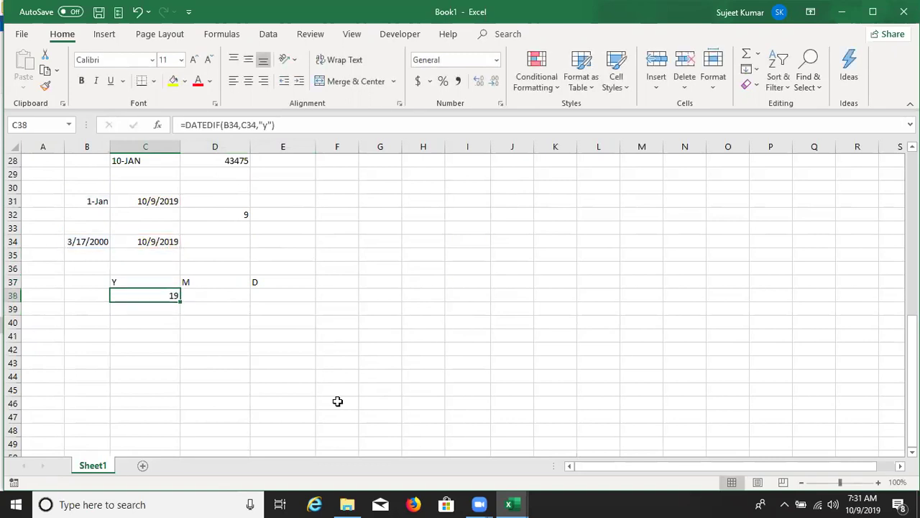
key("Right")
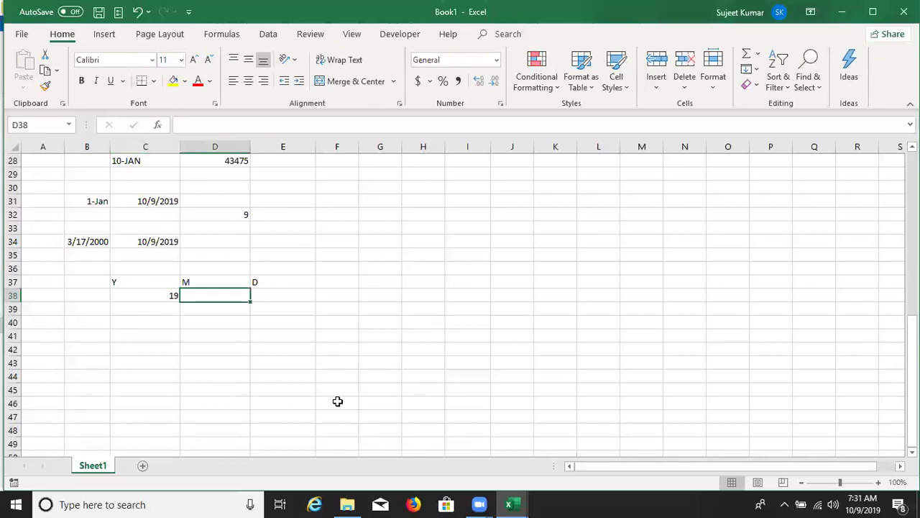
Step: Enter =DATEDIF(B34,C34,"m") in D38 to count the months between the two dates
type("=date")
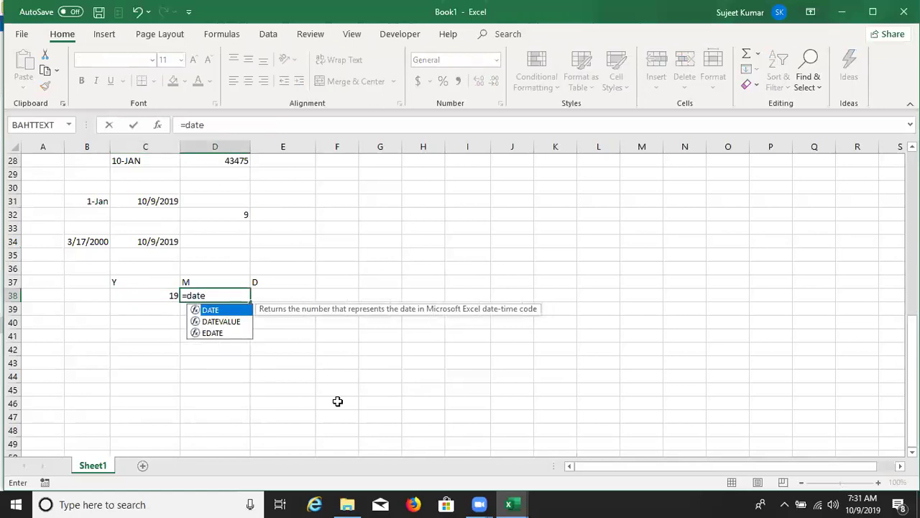
type("dif")
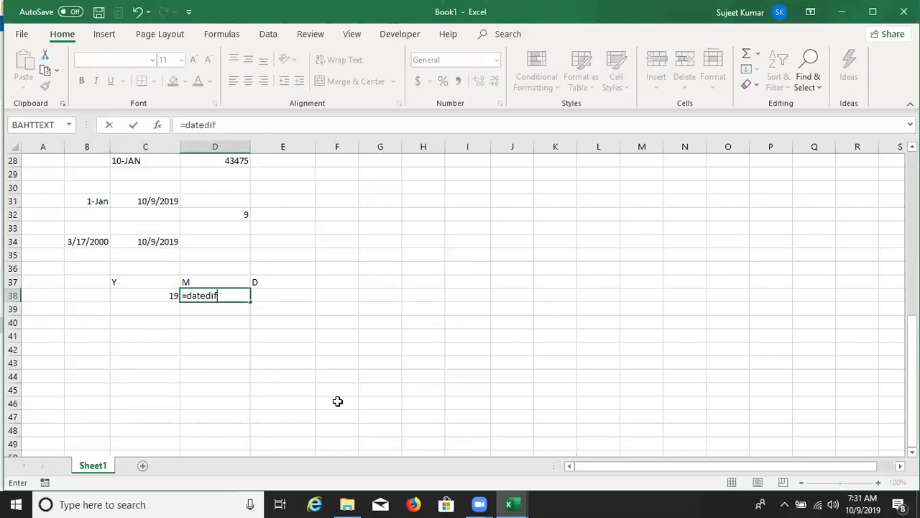
type("(")
key("Up")
key("Up")
key("Up")
key("Left")
key("Left")
key("Left")
key("Up")
key("Right")
type(",")
key("Up")
key("Up")
key("Up")
key("Up")
key("Left")
key("Down")
type(",\"")
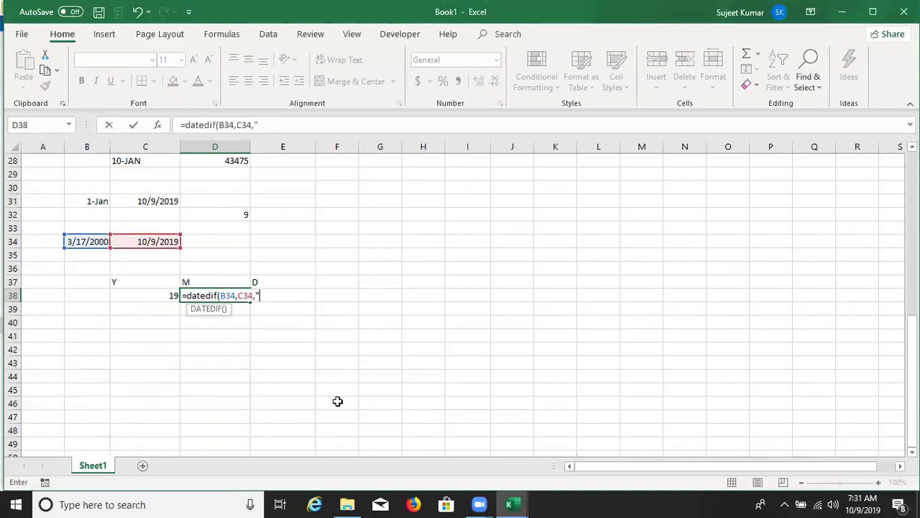
type("m\")")
key("Return")
Step: Change the D38 interval from "m" to "ym" so it returns 6 leftover months
key("Up")
key("F2")
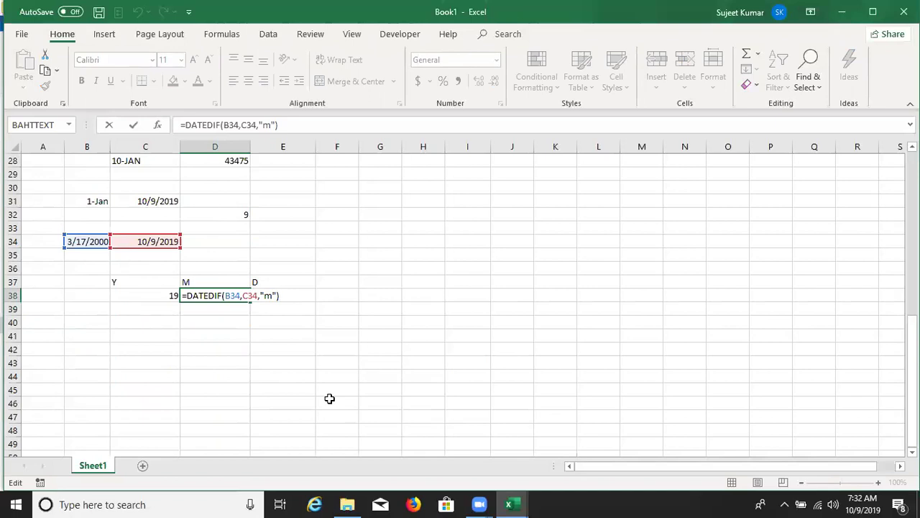
key("Left")
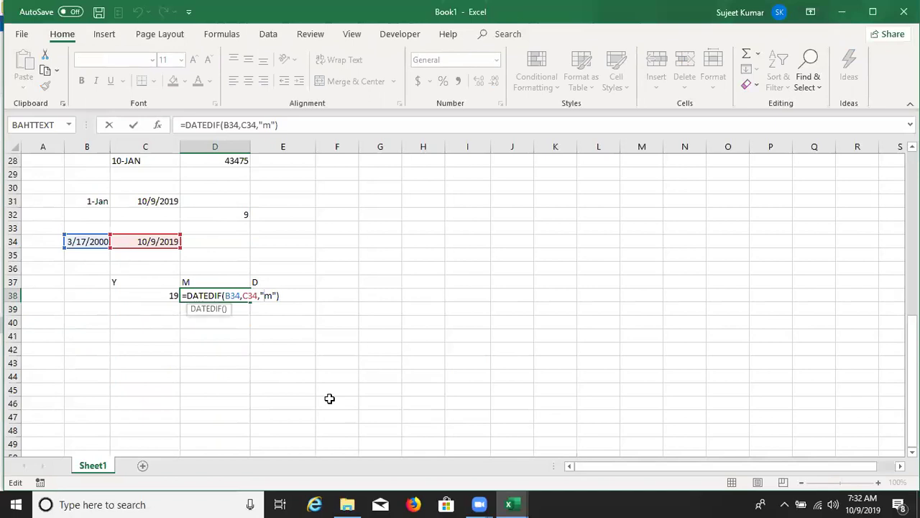
key("Escape")
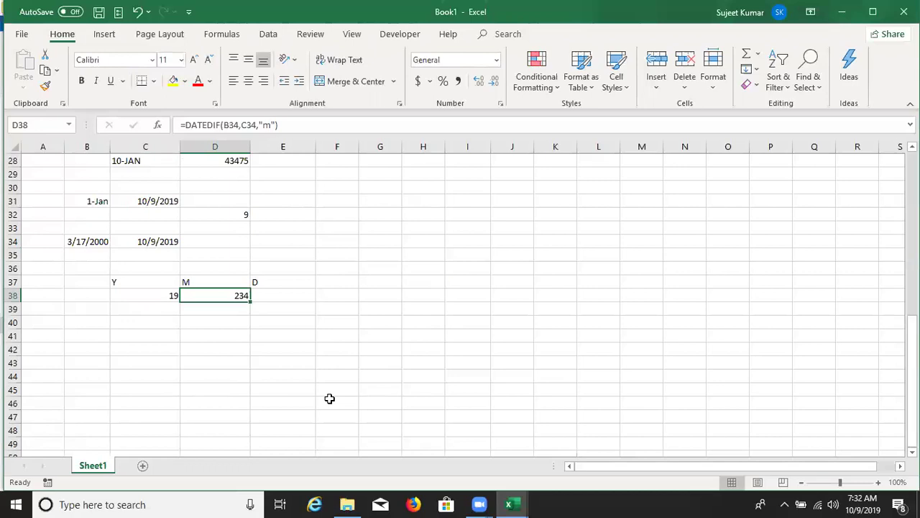
left_click(230, 213)
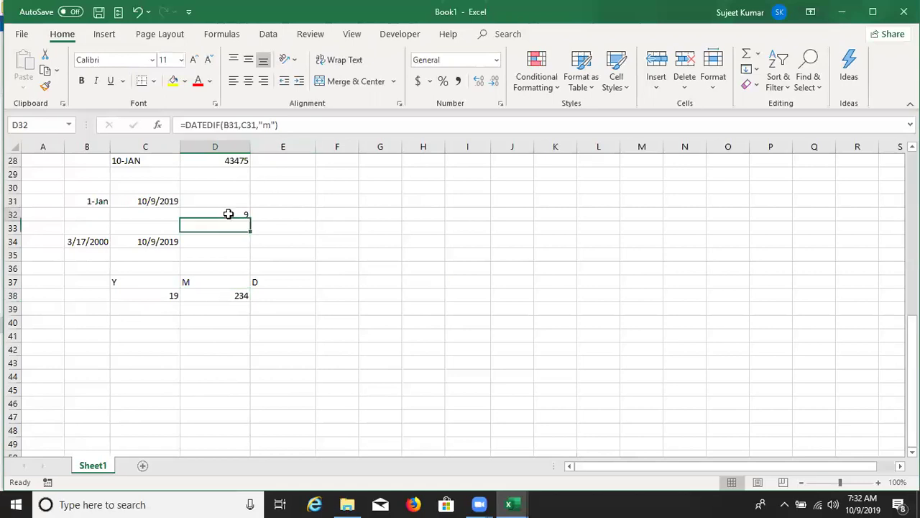
left_click(211, 294)
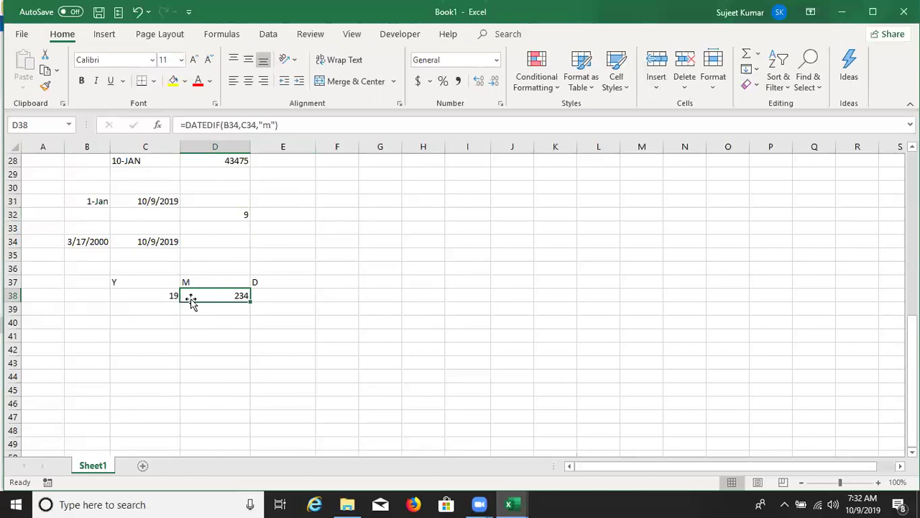
double_click(204, 295)
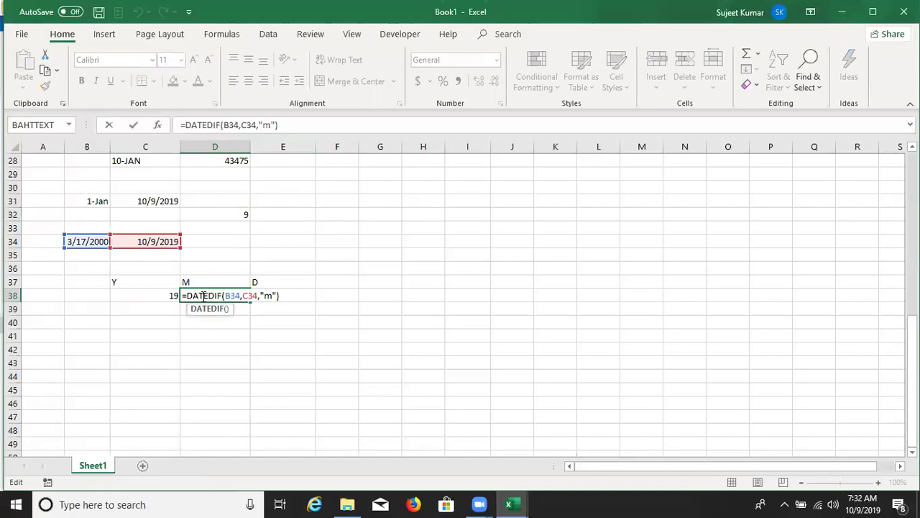
double_click(267, 296)
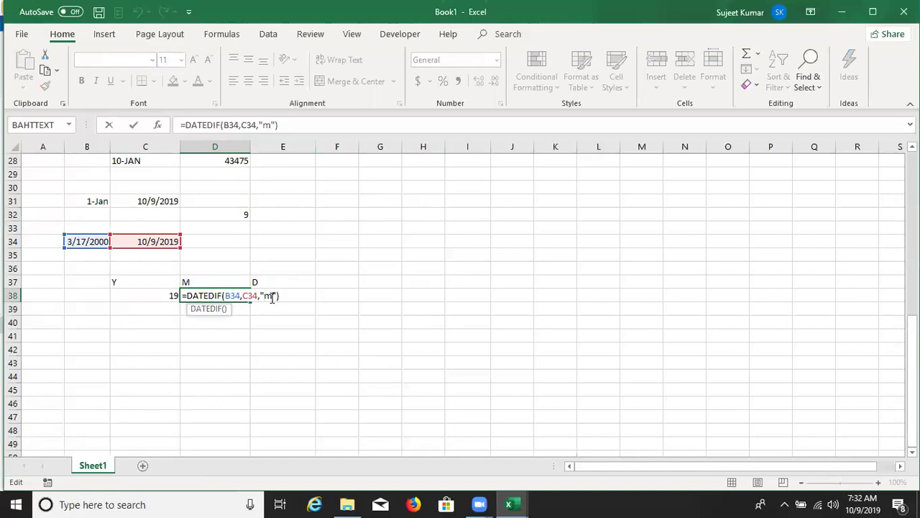
type("ym")
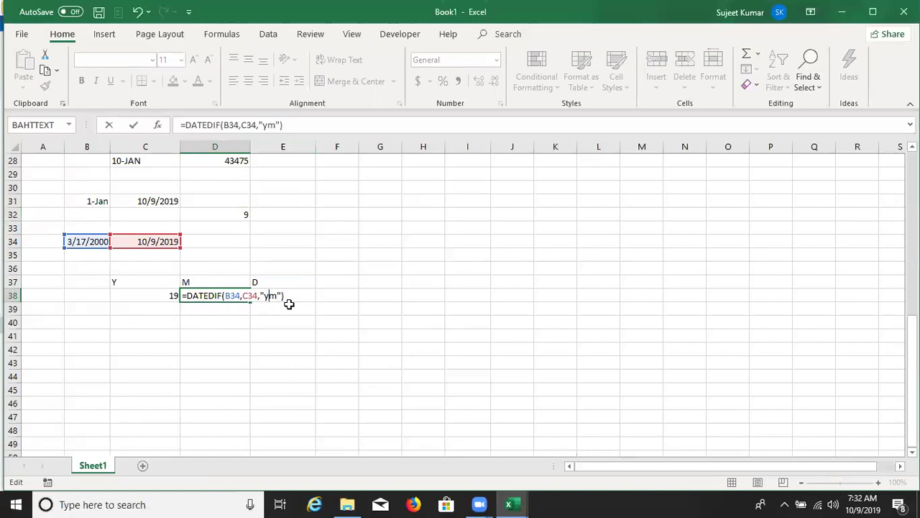
key("Return")
key("Up")
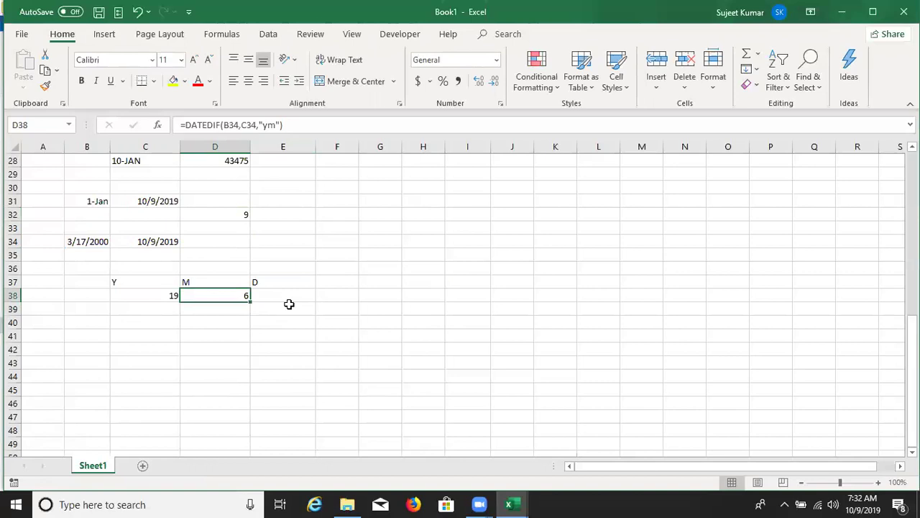
left_click(288, 304)
Step: Enter =DATEDIF(B34,C34,"d") in E38, accepting Excel's suggested correction
type("=date")
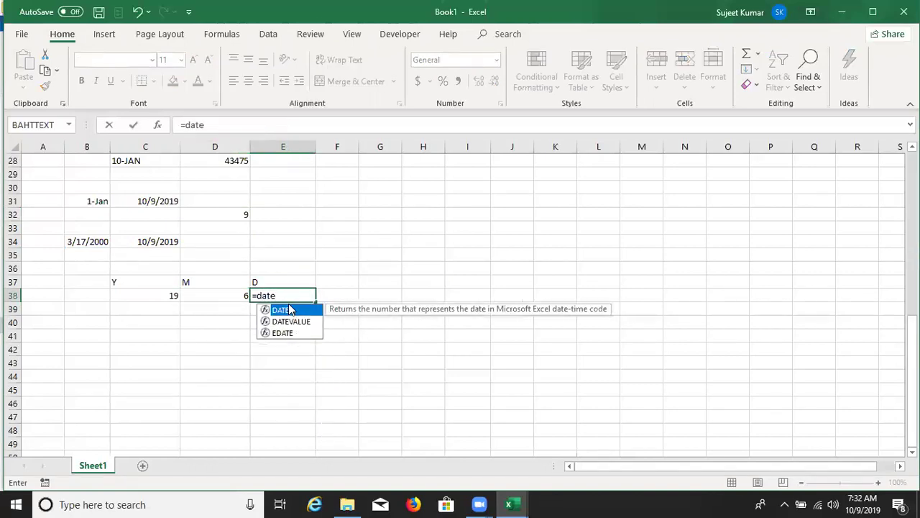
type("dif(")
left_click(96, 241)
type(",")
left_click(137, 241)
type(",")
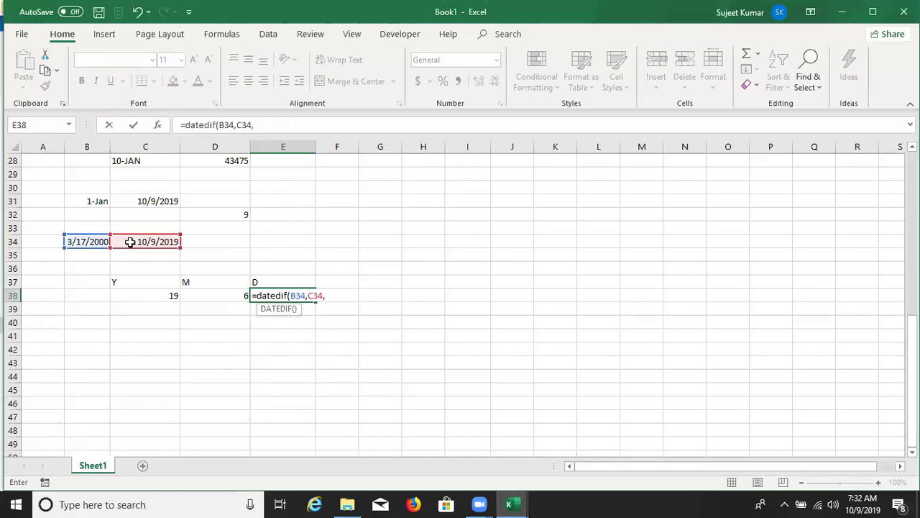
type("\"d")
key("Return")
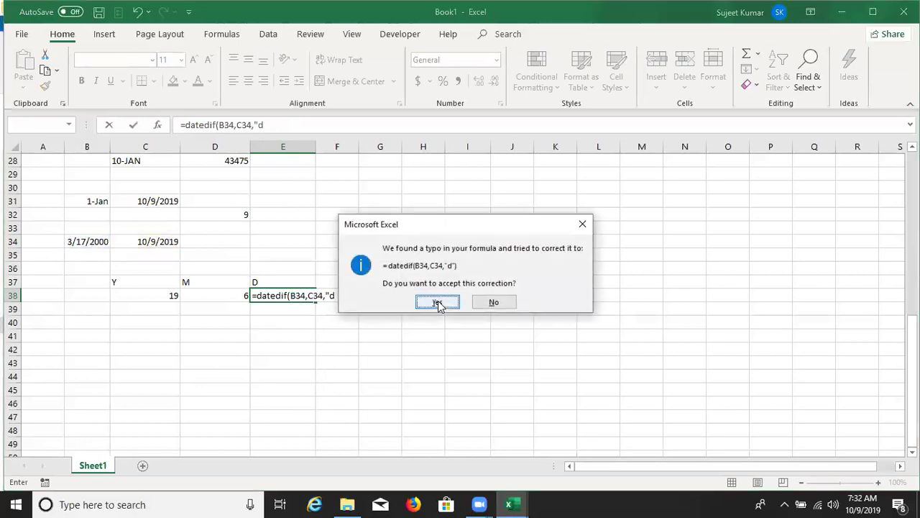
left_click(437, 301)
key("Down")
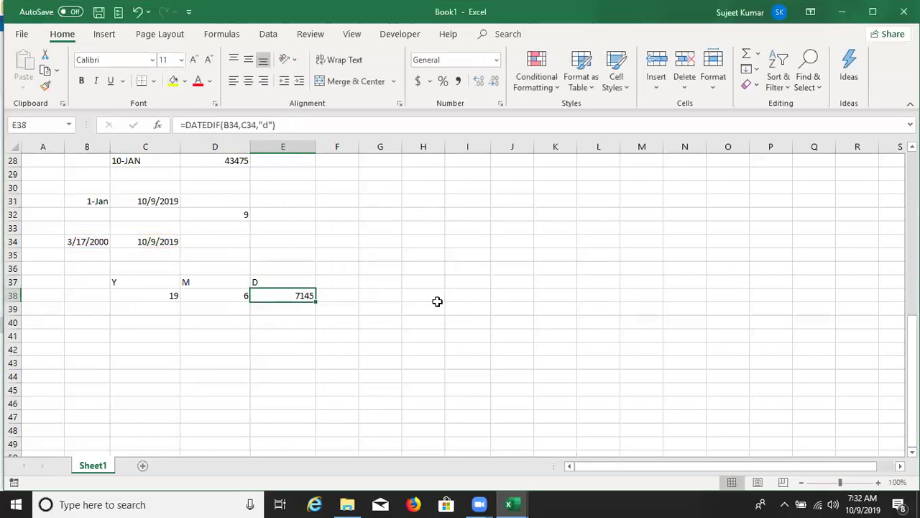
Step: Change the E38 interval to "md" so it returns 22 leftover days
key("F2")
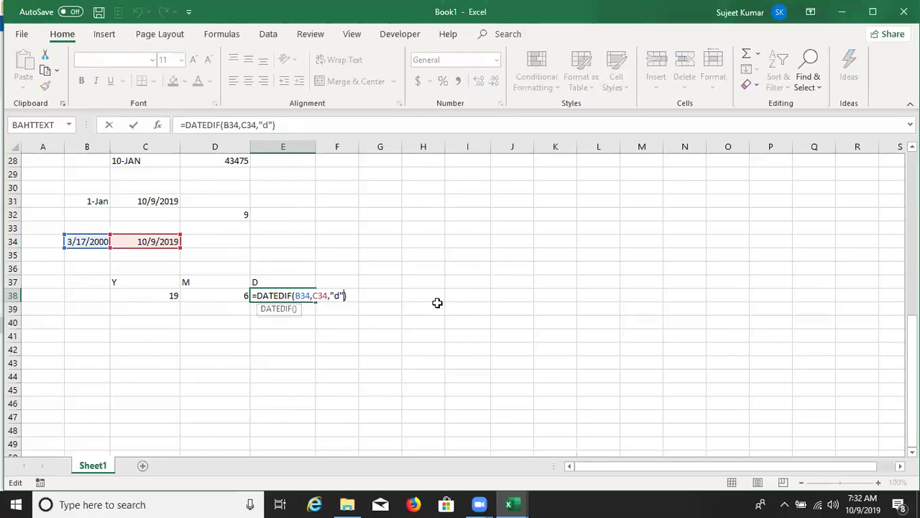
key("Escape")
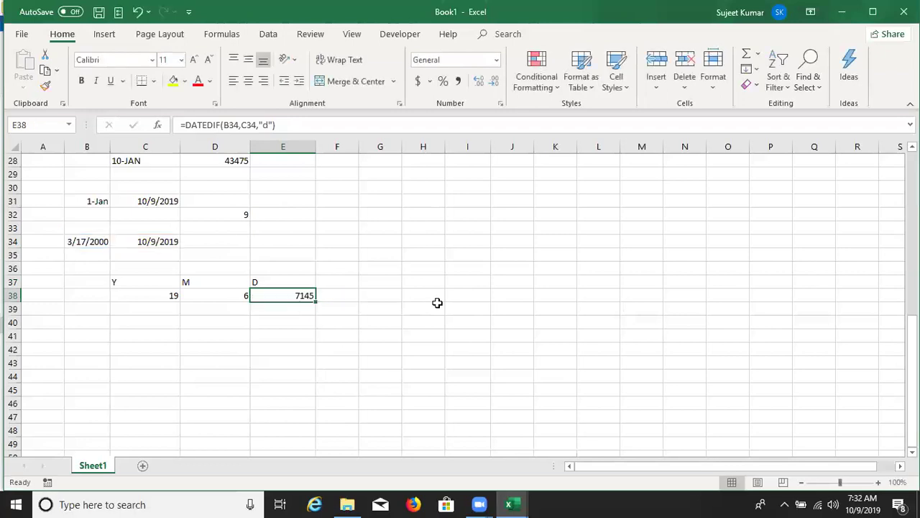
key("F2")
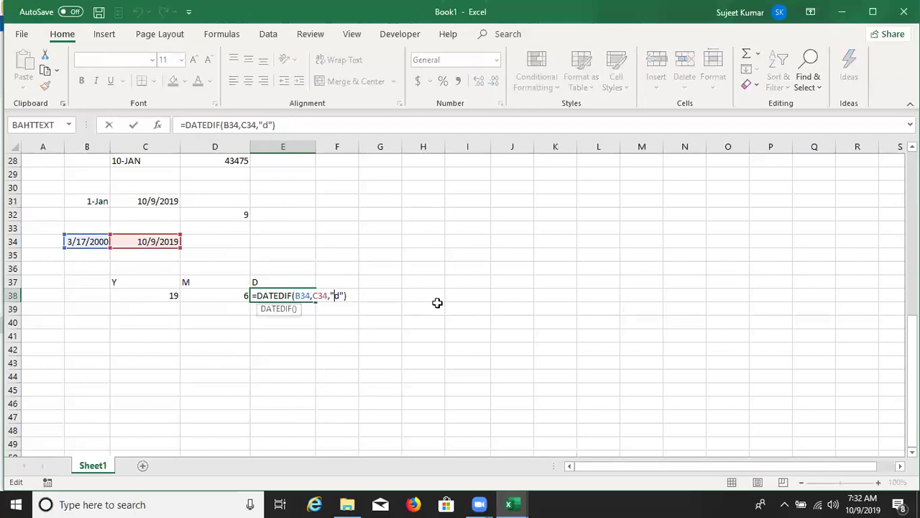
type("m")
key("Return")
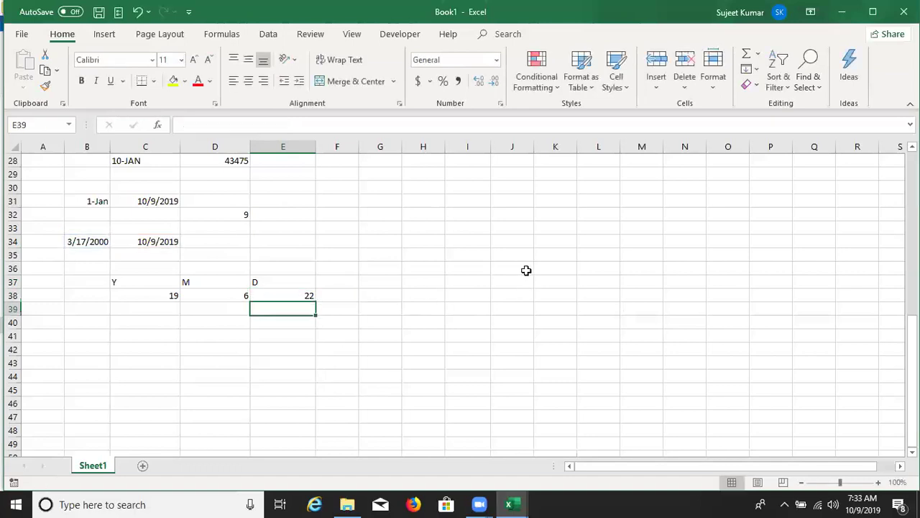
key("Up")
key("Left")
key("Left")
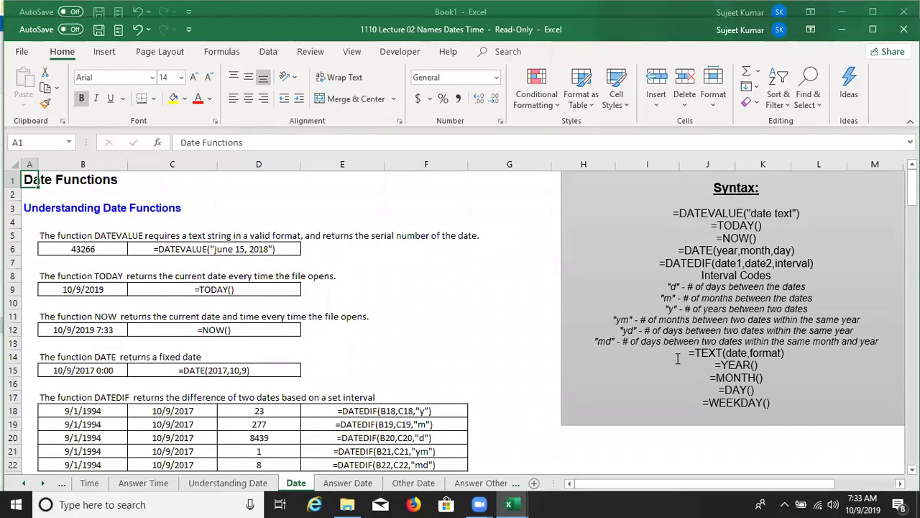
scroll(677, 359, "down", 1)
scroll(675, 363, "down", 1)
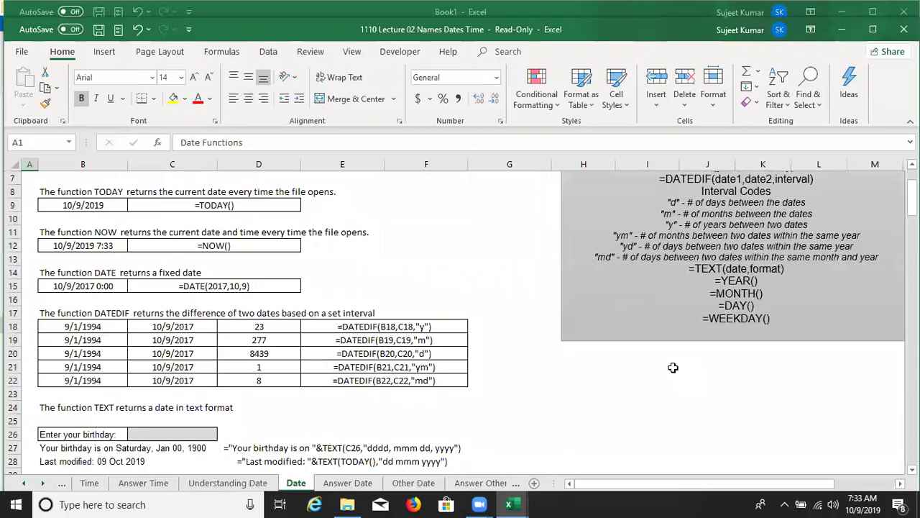
scroll(695, 282, "up", 1)
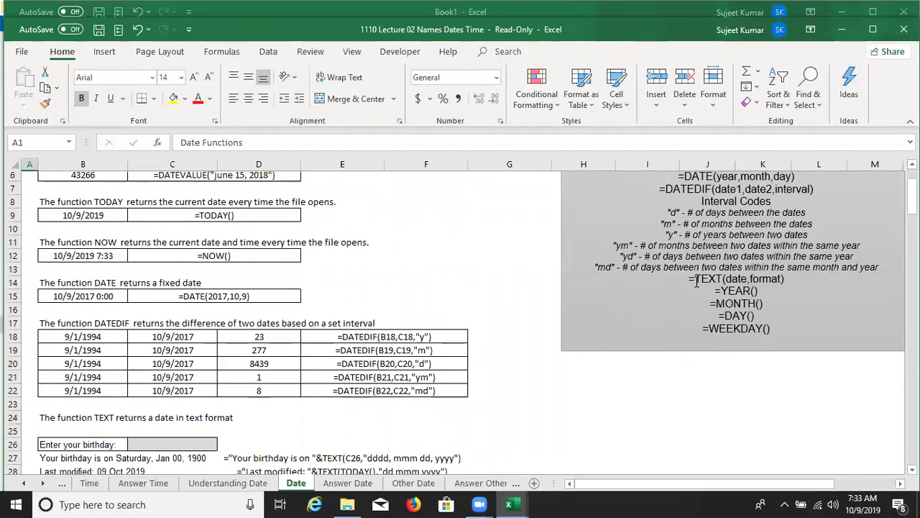
scroll(695, 281, "up", 1)
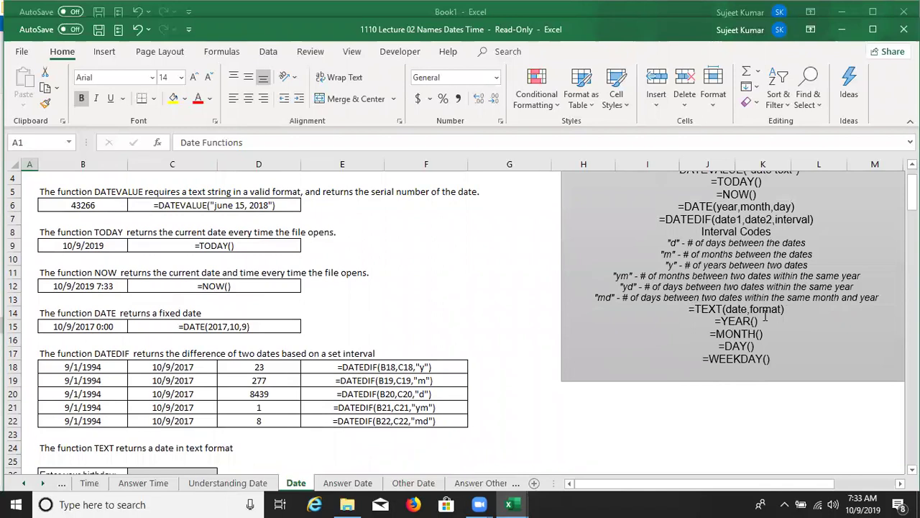
Step: Put today's date (10/9/2019) in B41 and the date 1-Jan in A41
key("alt+Tab")
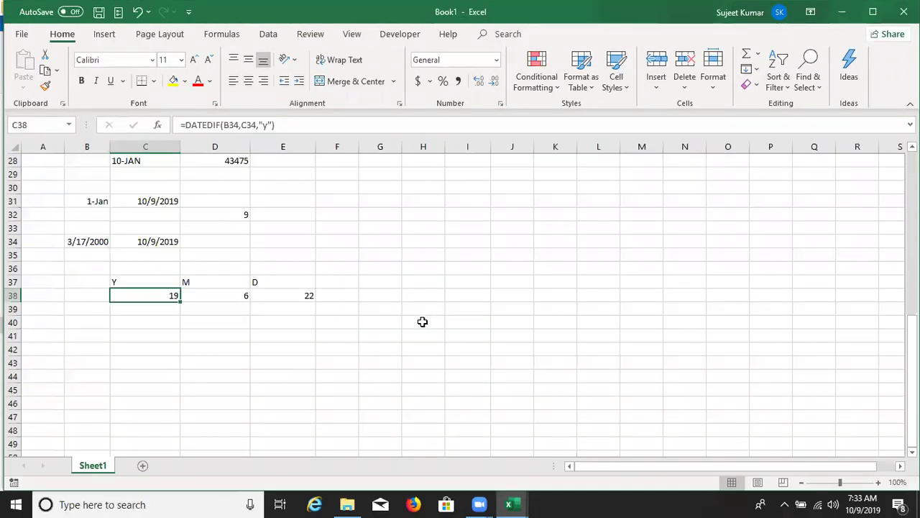
left_click(72, 335)
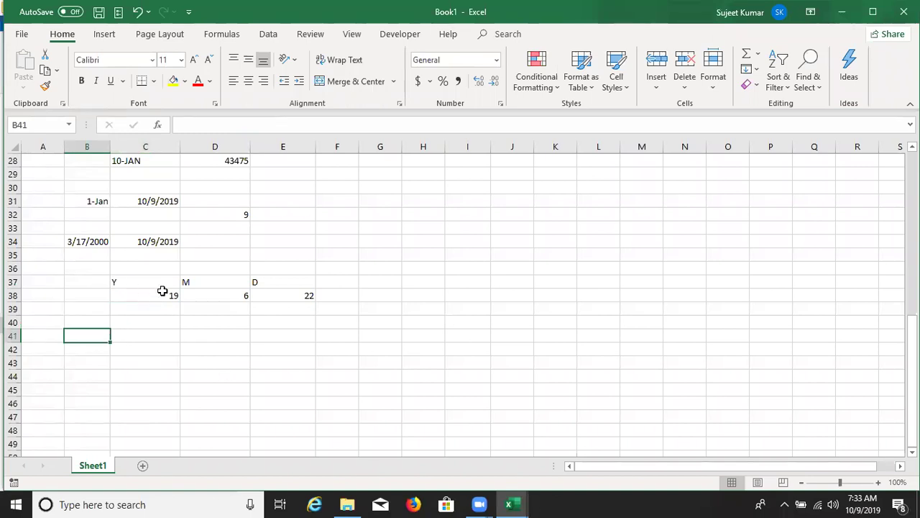
key("ctrl+semicolon")
key("Return")
key("Up")
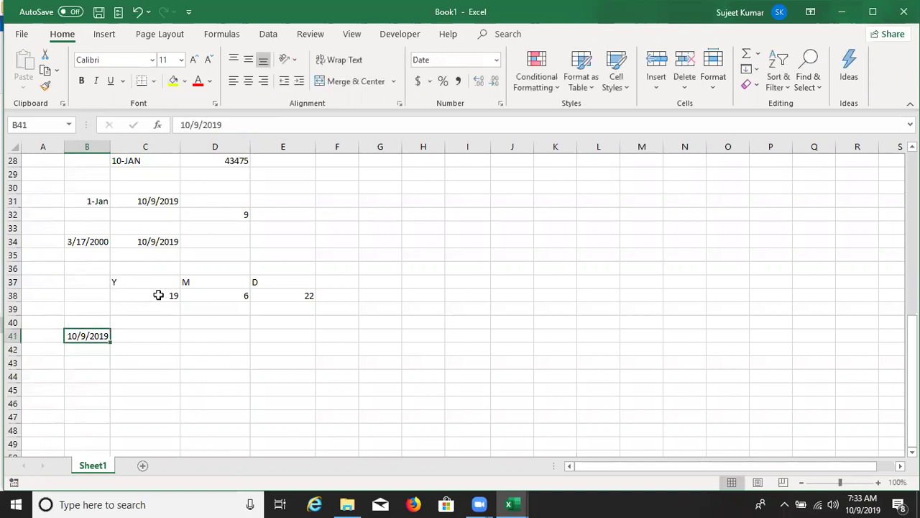
left_click(496, 60)
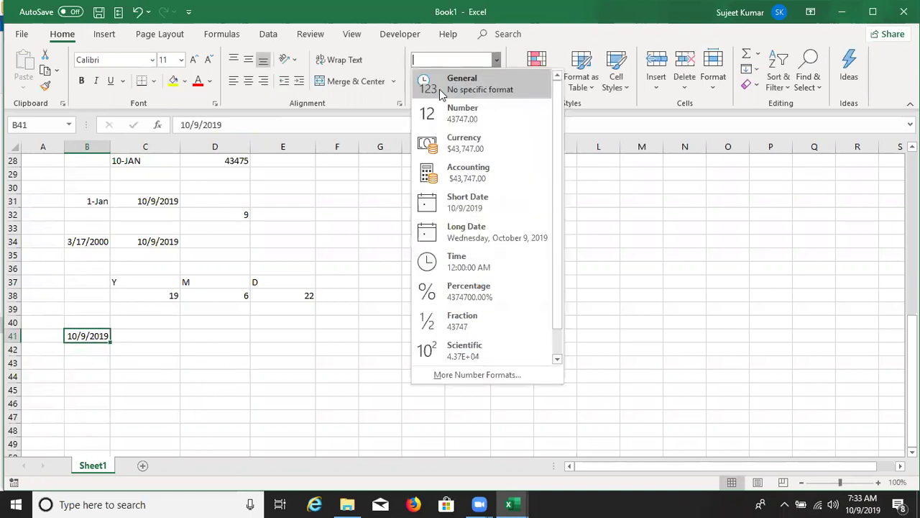
left_click(384, 119)
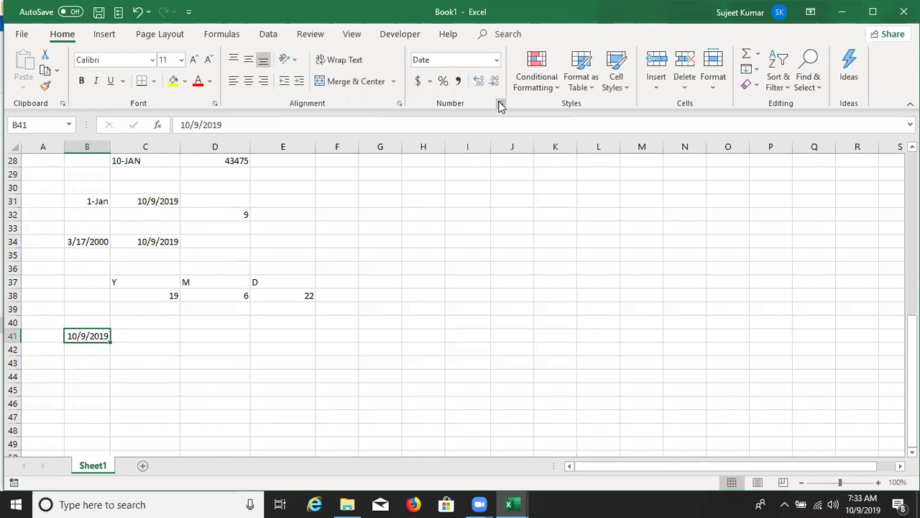
left_click(500, 103)
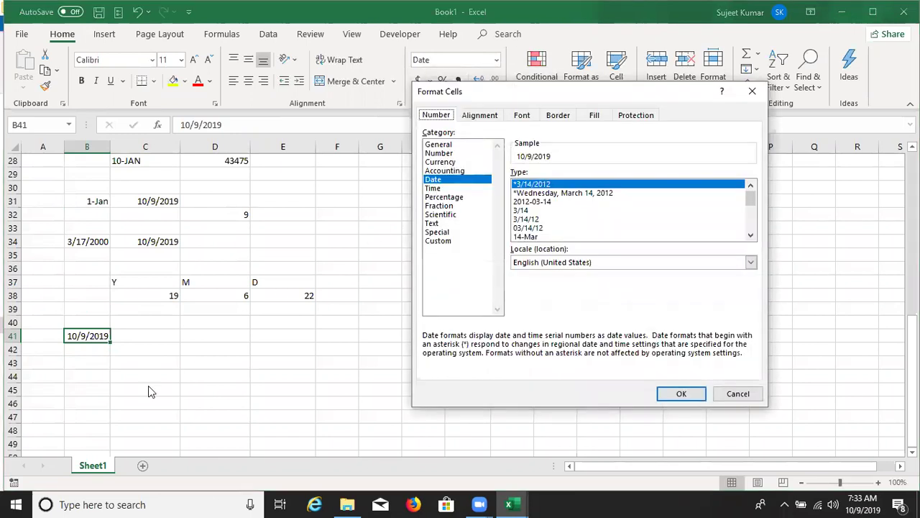
key("Escape")
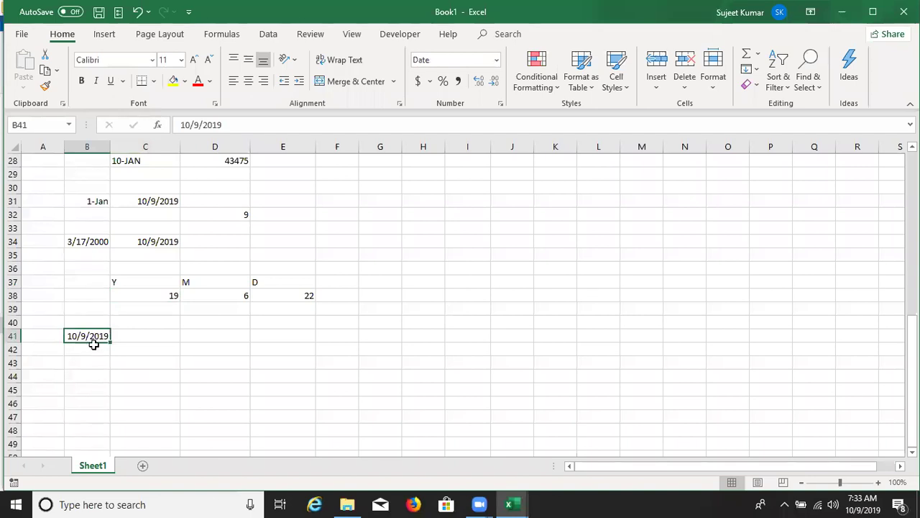
left_click(52, 336)
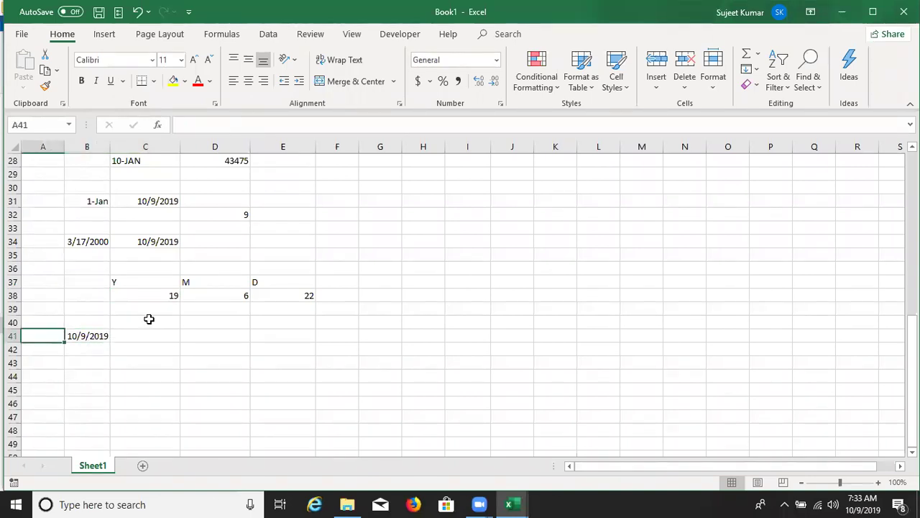
type("1/1")
key("Return")
Step: Enter =CONCATENATE(A41," To ",B41) in C42, which shows 43466 To 43747
key("Right")
key("Right")
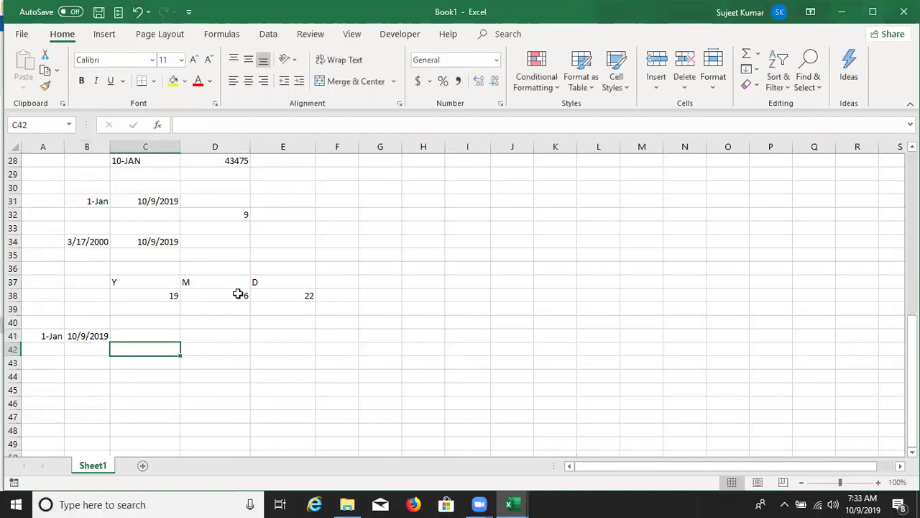
type("=con")
key("Down")
key("Down")
key("Down")
key("Down")
key("Tab")
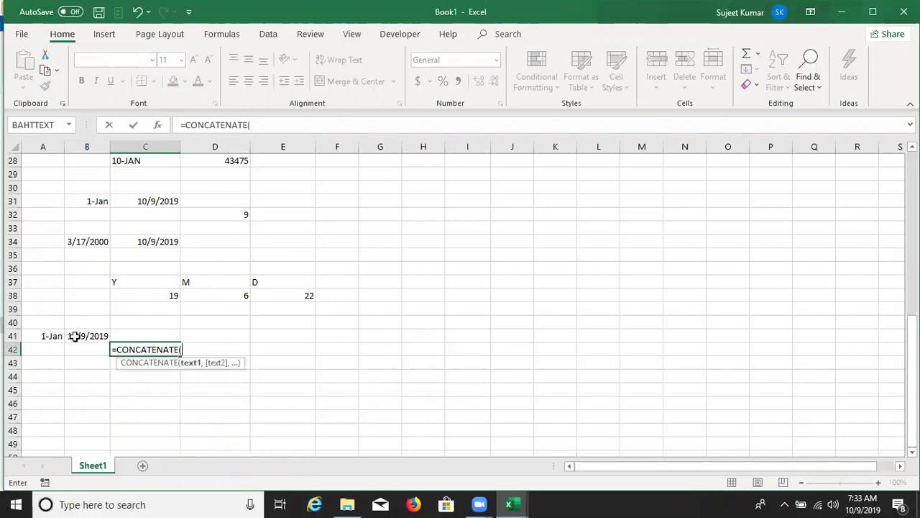
left_click(45, 335)
type(",")
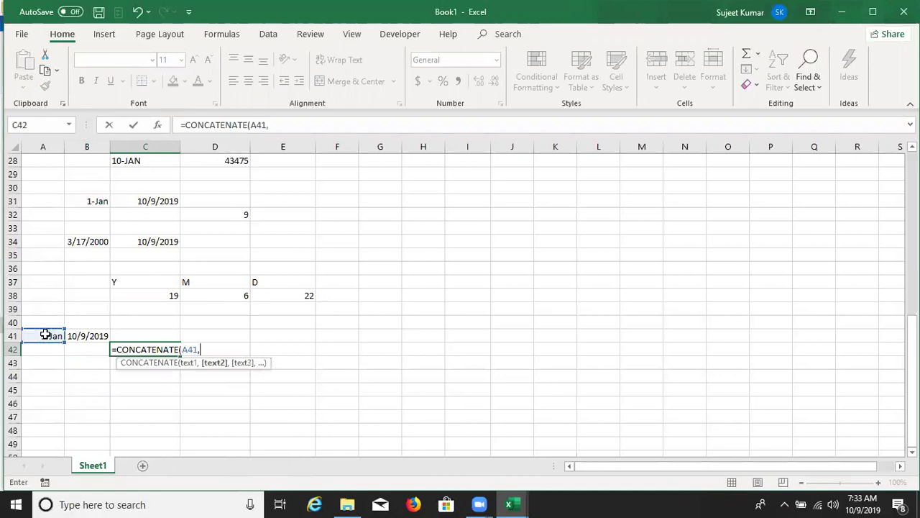
type("\" To")
type(" \",")
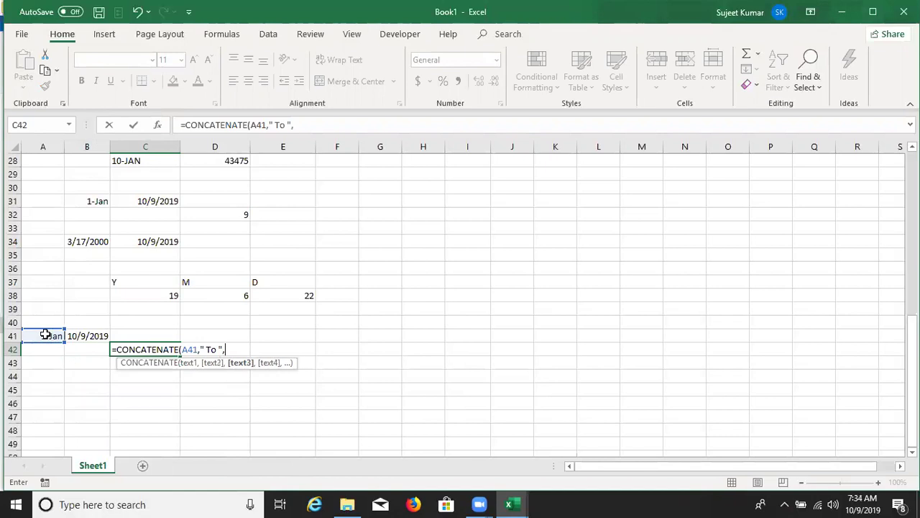
left_click(79, 335)
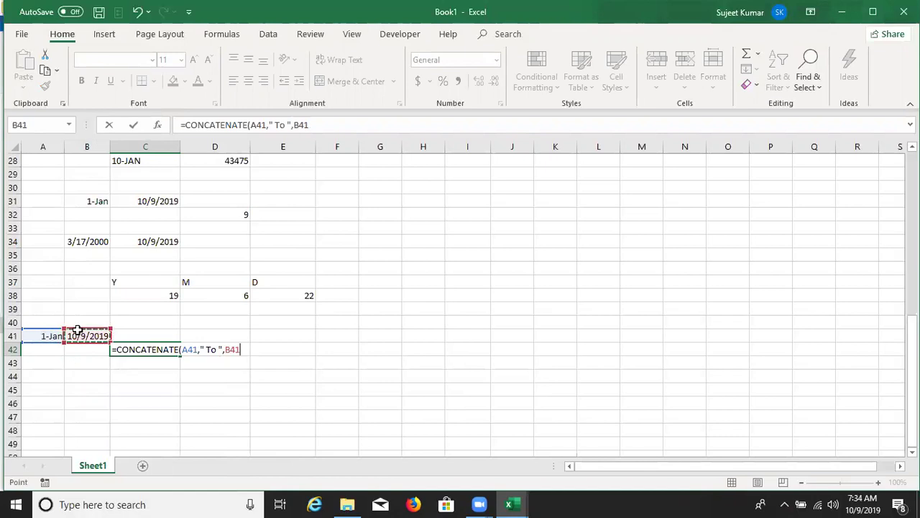
key("Return")
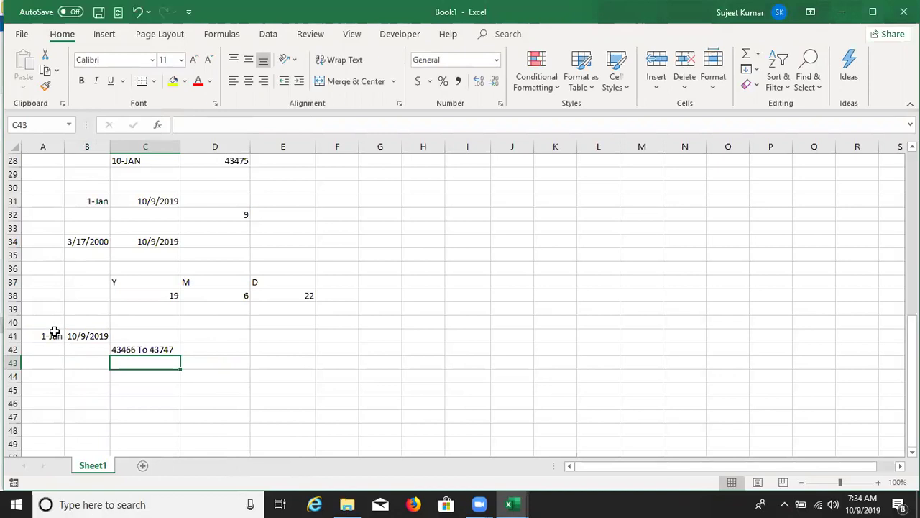
left_click(55, 333)
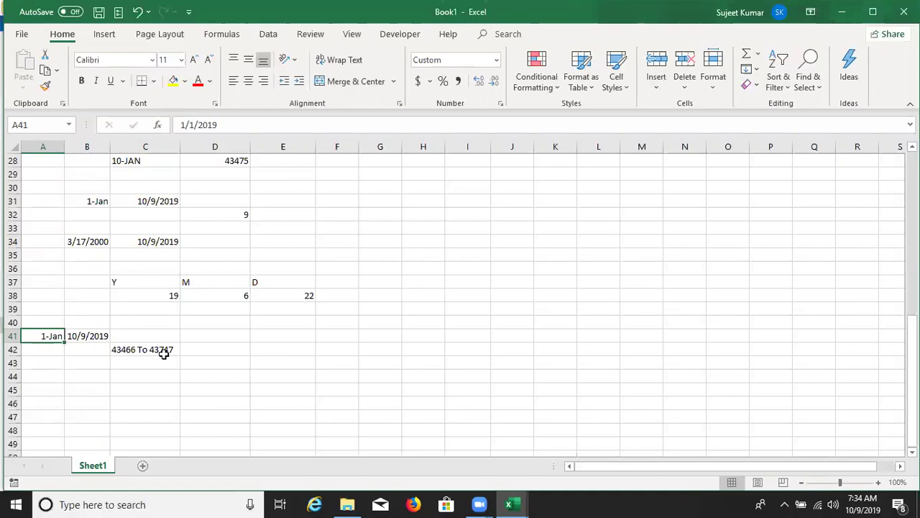
Step: Enter =TEXT(A41,"DD-MMM-YY") in A42 and fill it right into B42
left_click(55, 351)
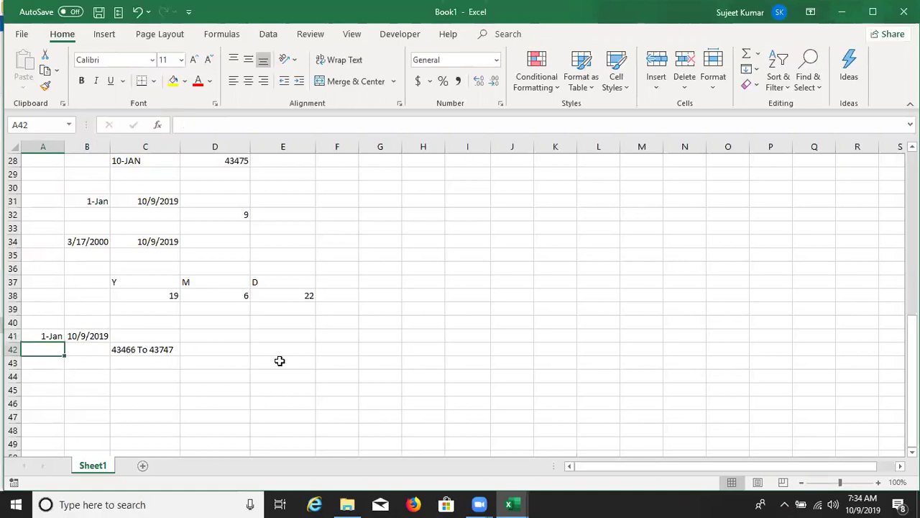
type("=te")
key("Tab")
key("Up")
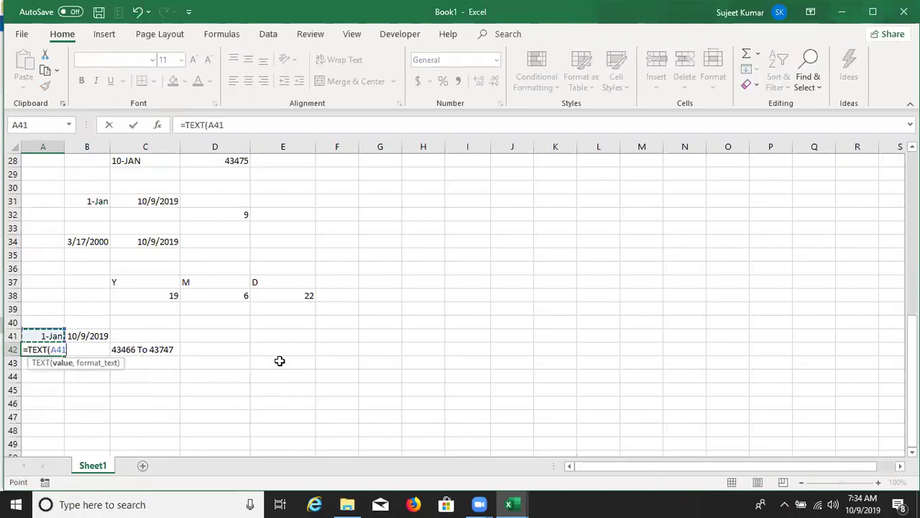
type(",")
type("DD-MM")
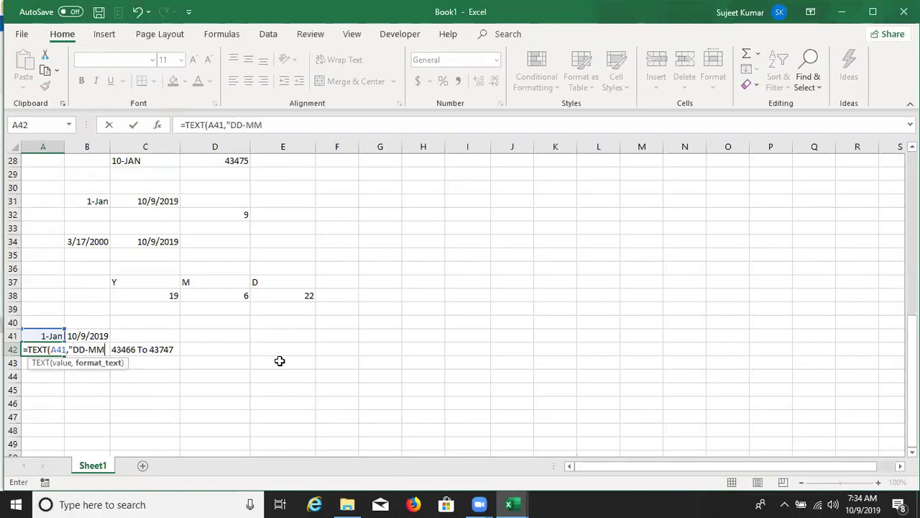
type("M")
type("-YY")
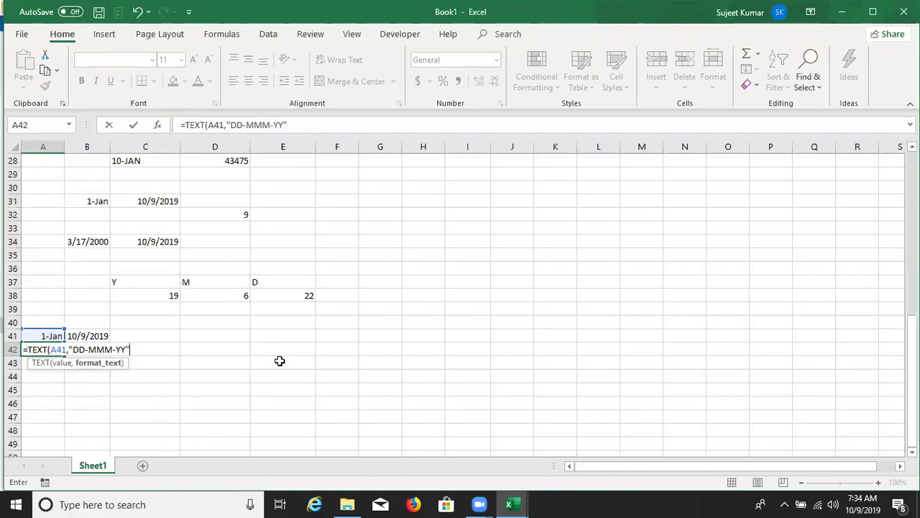
type(")")
key("Return")
key("Up")
key("Right")
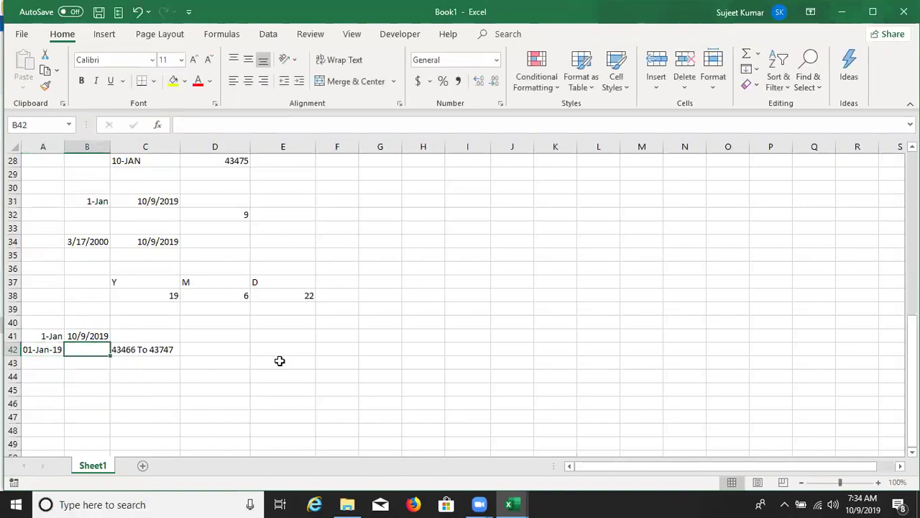
key("ctrl+r")
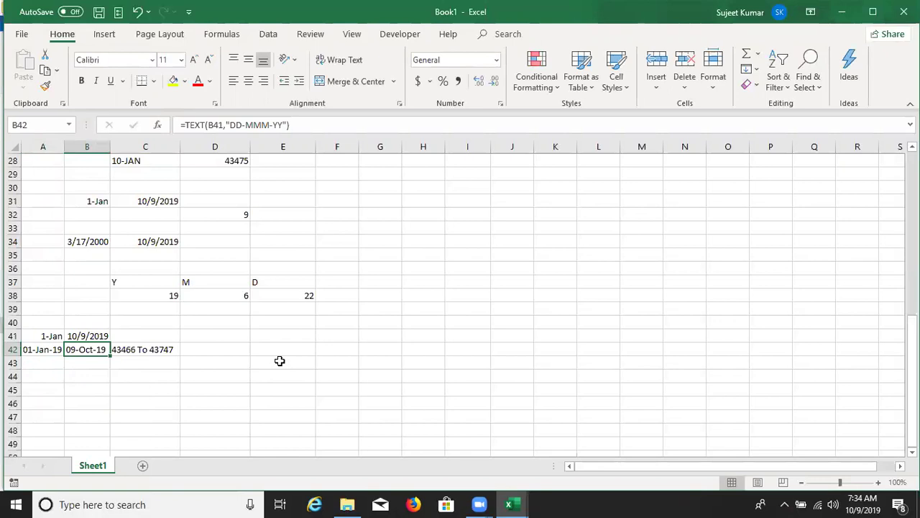
key("Left")
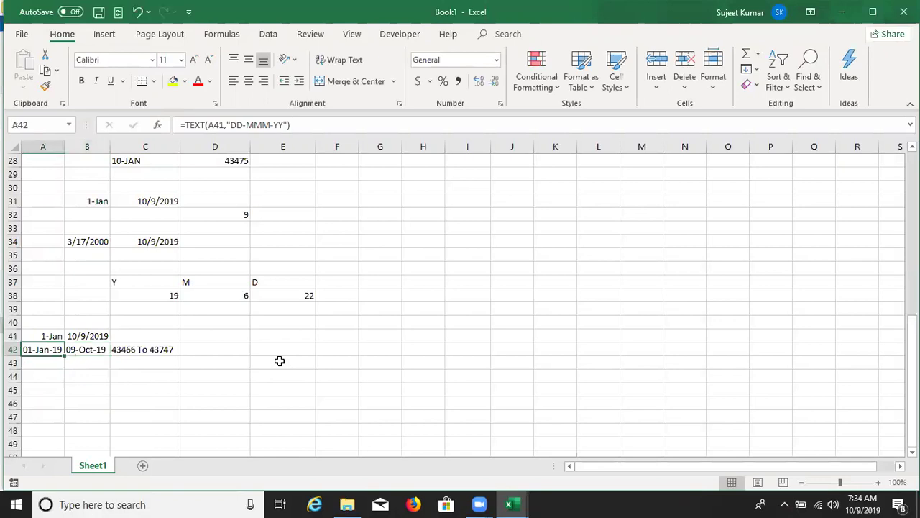
key("Right")
key("Right")
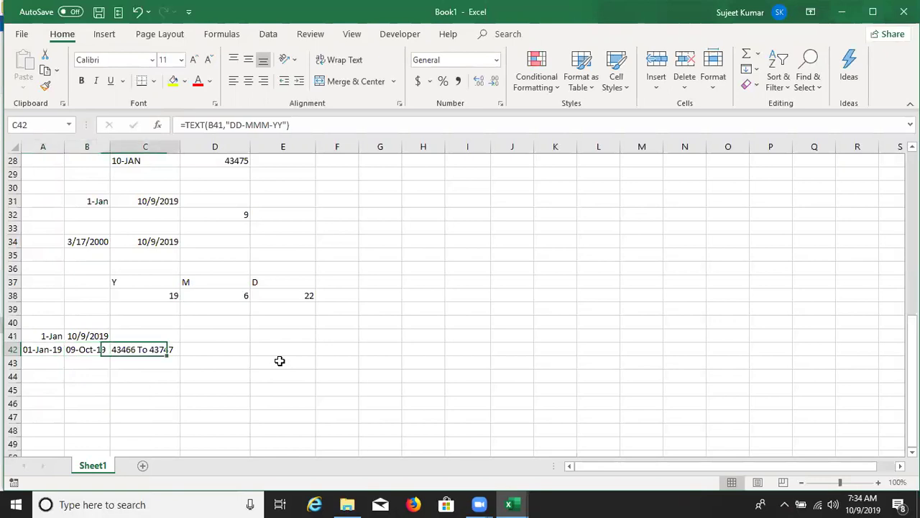
Step: Fill the C42 CONCATENATE formula down into C43, giving "01-Jan-19 To 09-Oct-19"
key("Down")
key("ctrl+d")
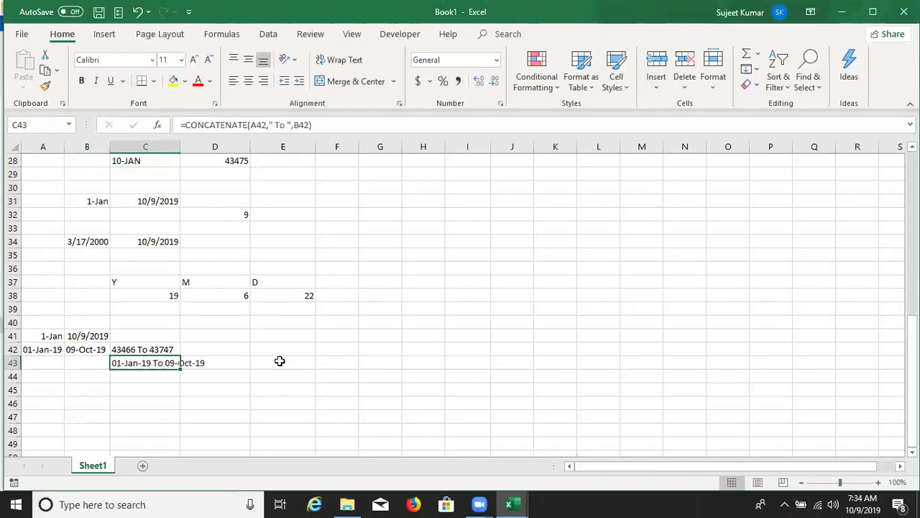
key("F2")
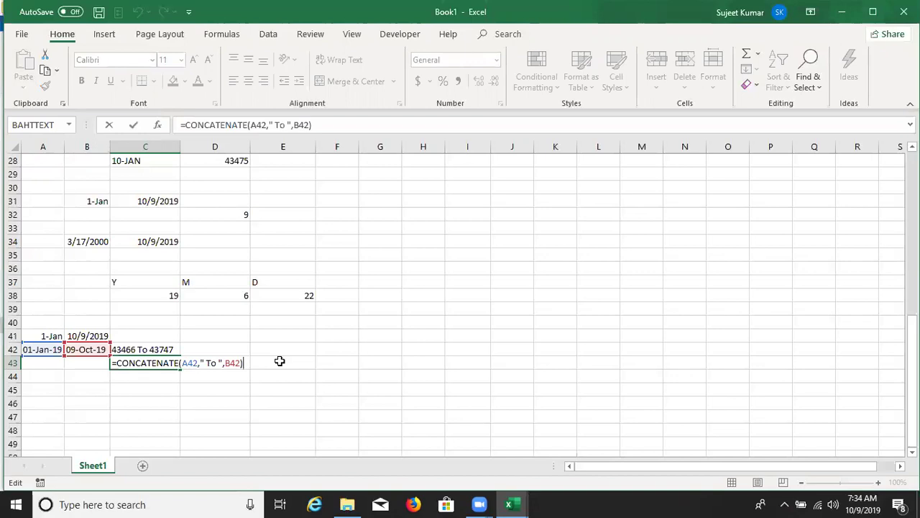
key("Escape")
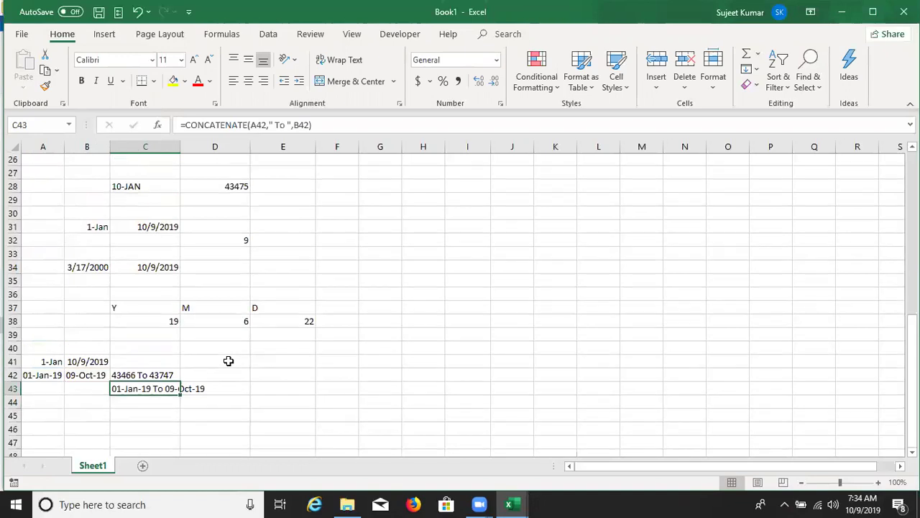
Step: Enter the time 14:00 in I22
scroll(228, 361, "up", 3)
scroll(225, 366, "up", 1)
scroll(224, 366, "down", 1)
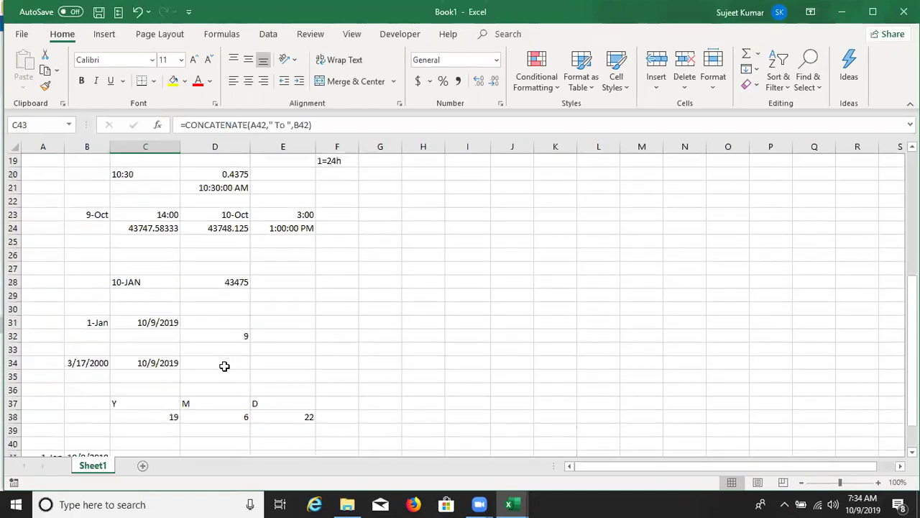
scroll(226, 366, "up", 2)
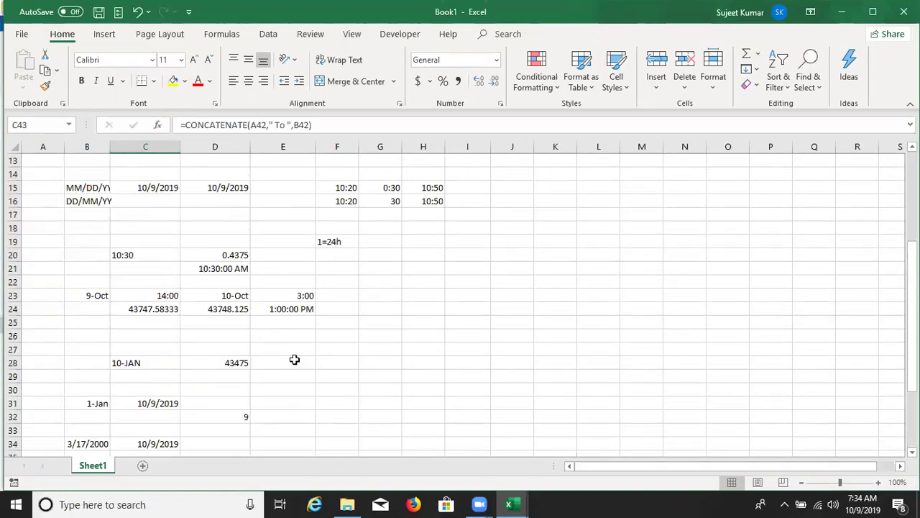
left_click(464, 283)
type("14:")
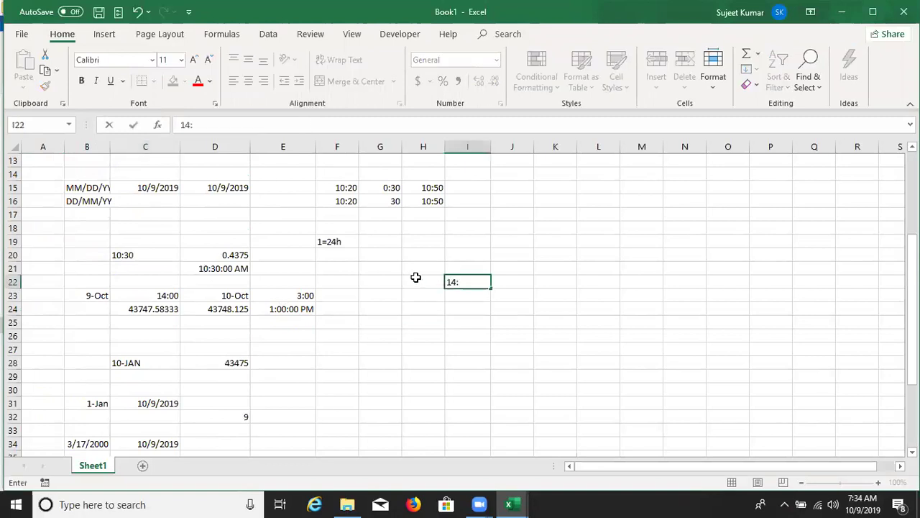
type("00")
key("Return")
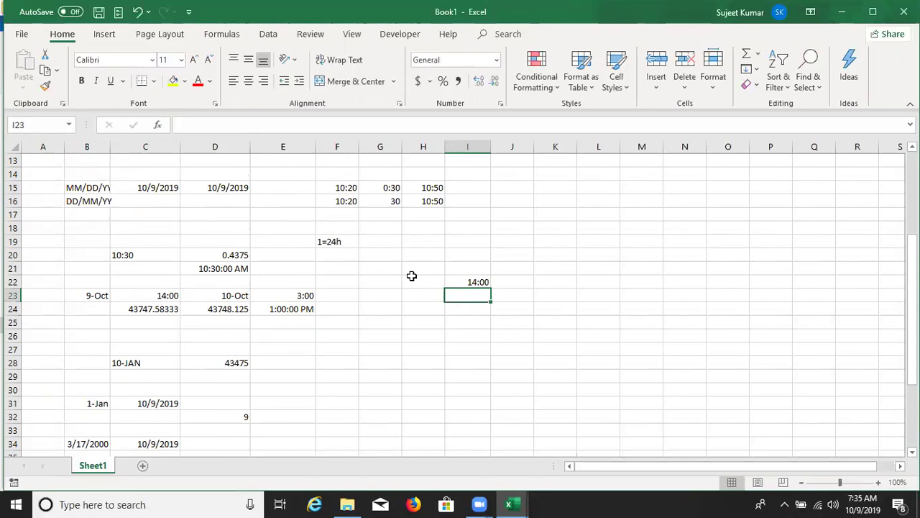
Step: Enter =TEXT(I22,"[m]") in I23, giving 840 minutes
type("=tex")
key("Tab")
key("Up")
type(",\"[")
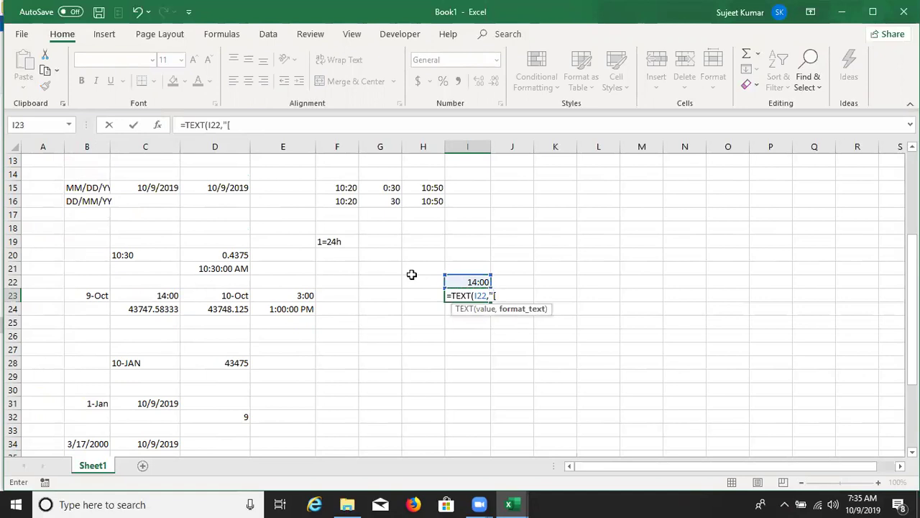
type("m]\"")
type(")")
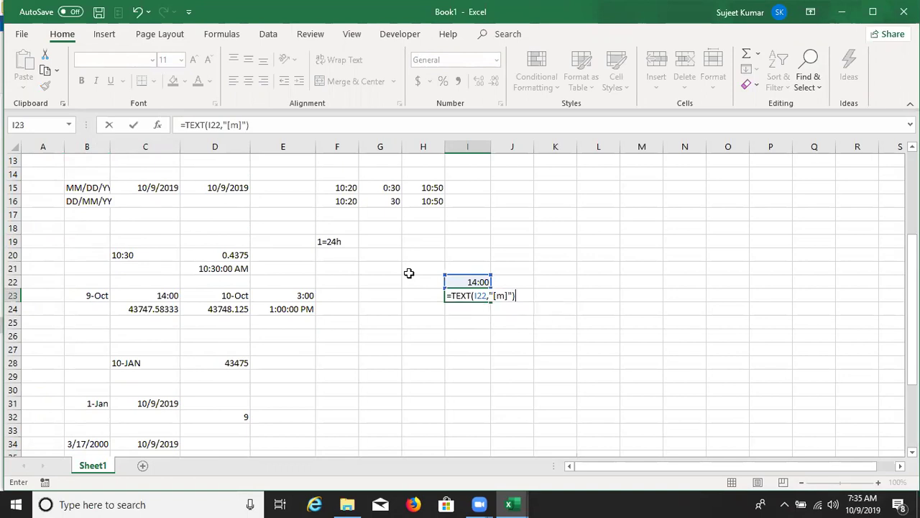
key("Return")
key("Up")
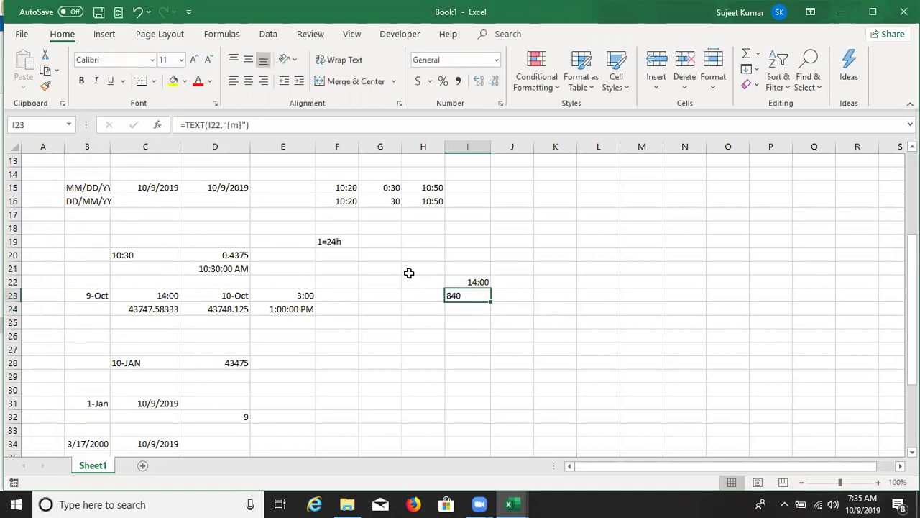
Step: Change the I23 format code to "[s]" so it shows 50400 seconds
key("F2")
key("Left")
key("Left")
key("Left")
key("BackSpace")
type("s")
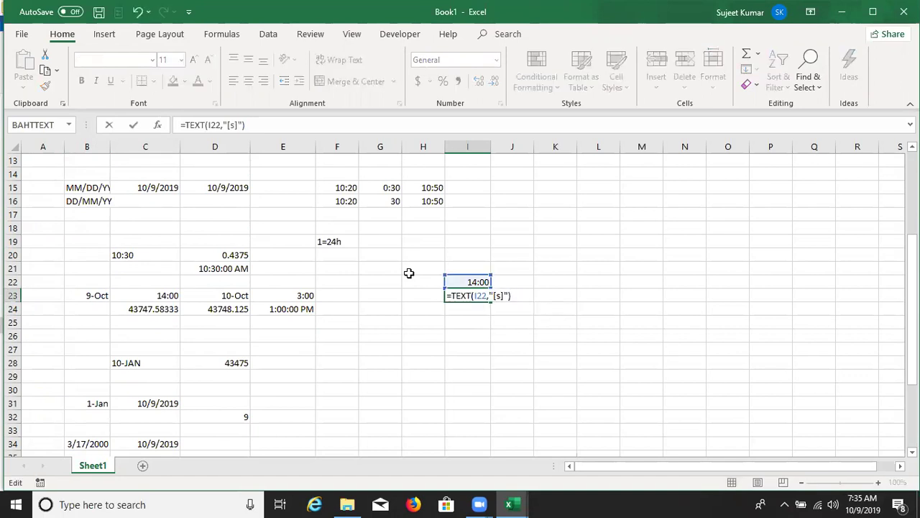
key("Return")
key("Up")
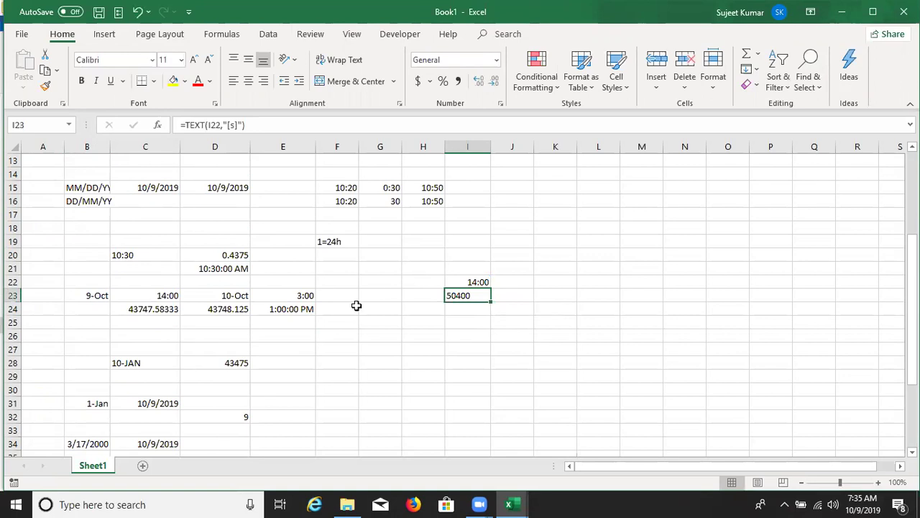
scroll(338, 310, "down", 4)
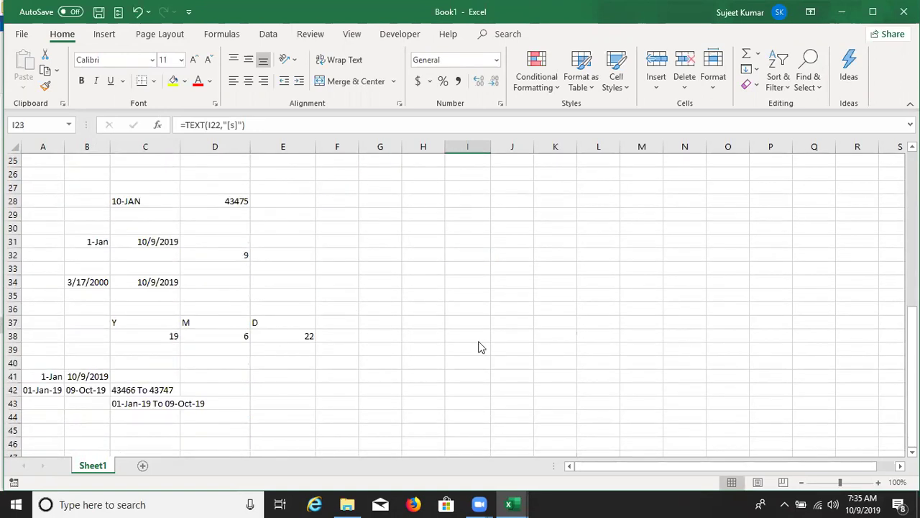
Step: Fill A48:A53 with dates 10/9/2019 to 10/14/2019 and autofit column A
key("alt+Tab")
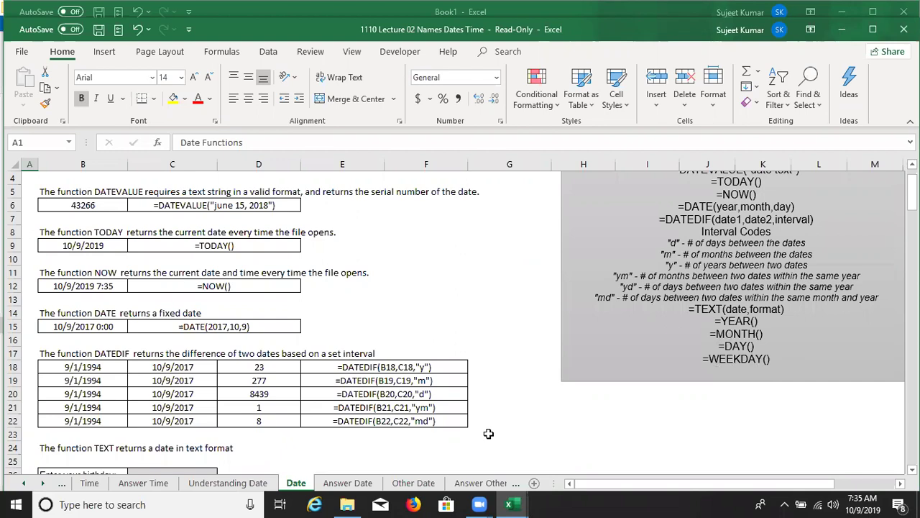
key("alt+Tab")
scroll(80, 355, "down", 3)
left_click(45, 345)
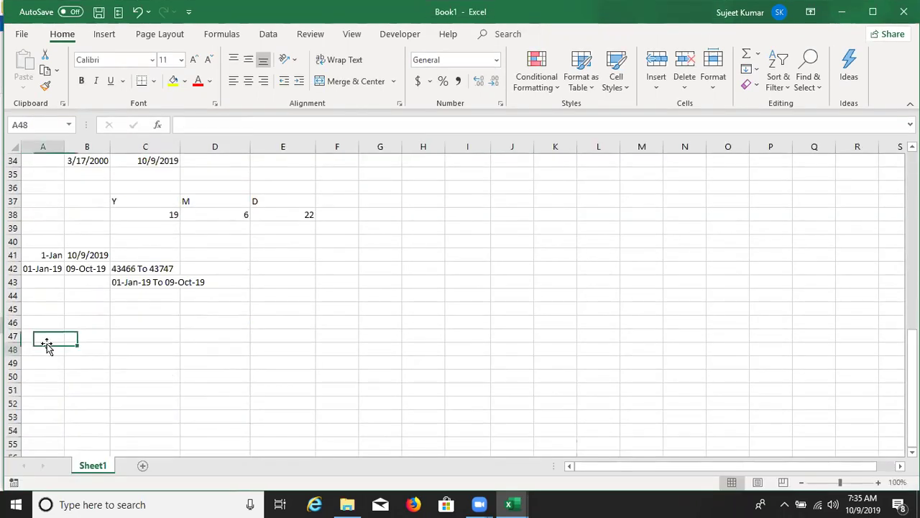
key("ctrl+semicolon")
key("Return")
left_click(57, 348)
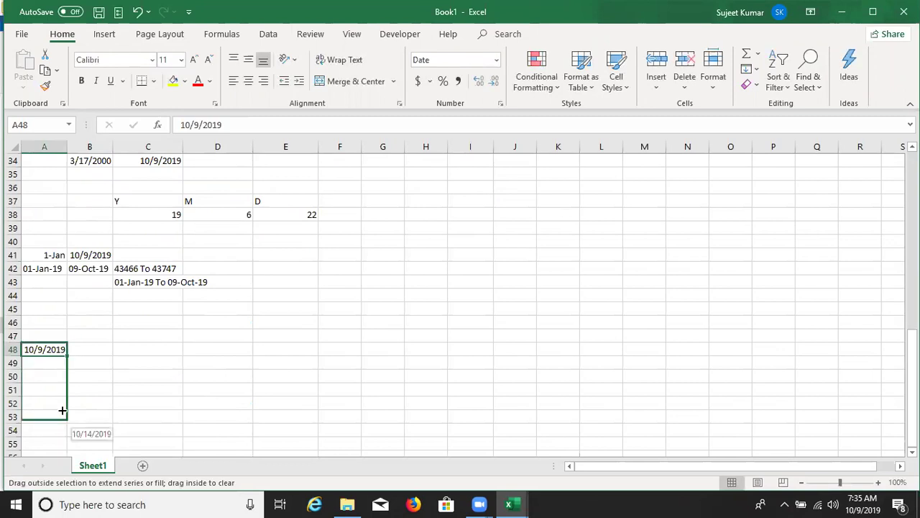
left_click_drag(67, 355, 64, 415)
double_click(68, 146)
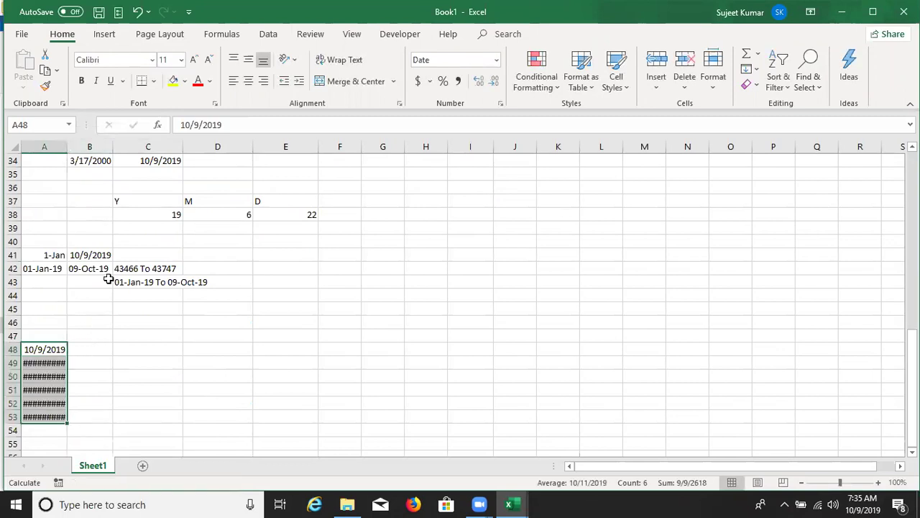
Step: Enter =WEEKDAY(A48,2) in B48 and fill down to B53, giving 3, 4, 5, 6, 7, 1
left_click(98, 349)
type("=")
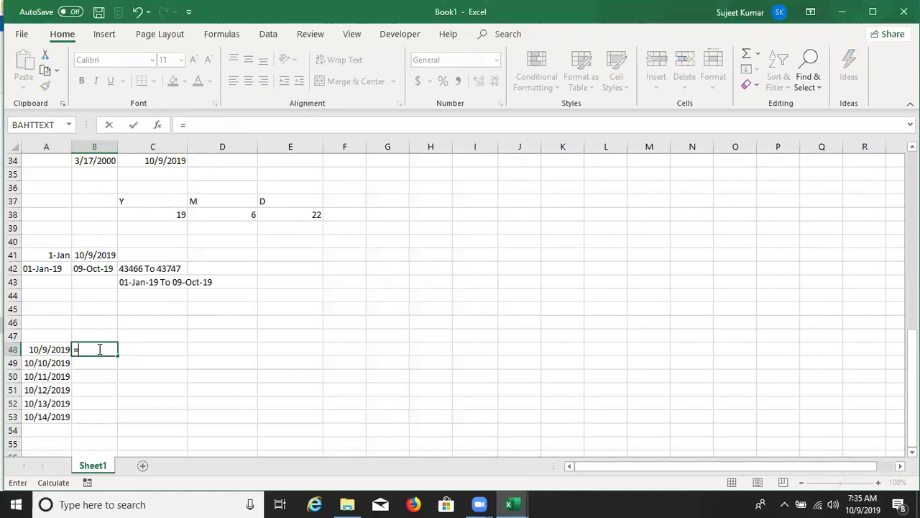
type("wee")
key("Tab")
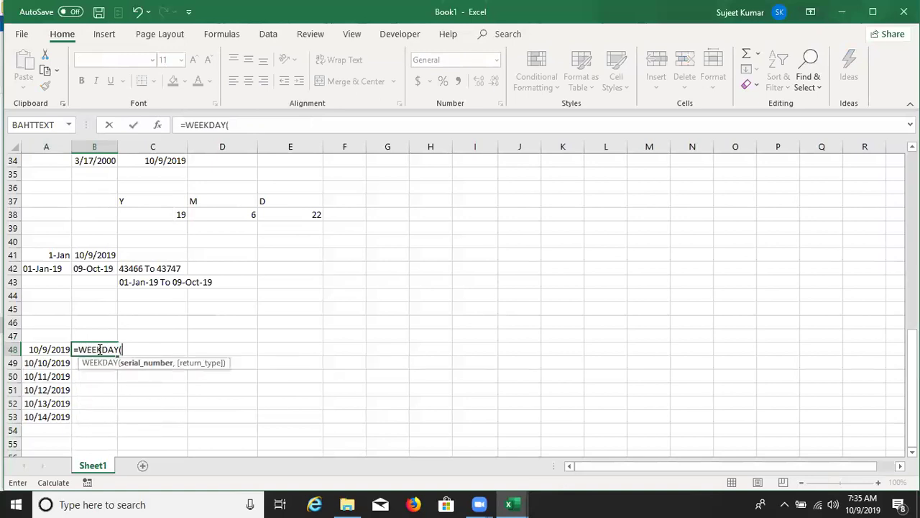
key("Left")
type(",")
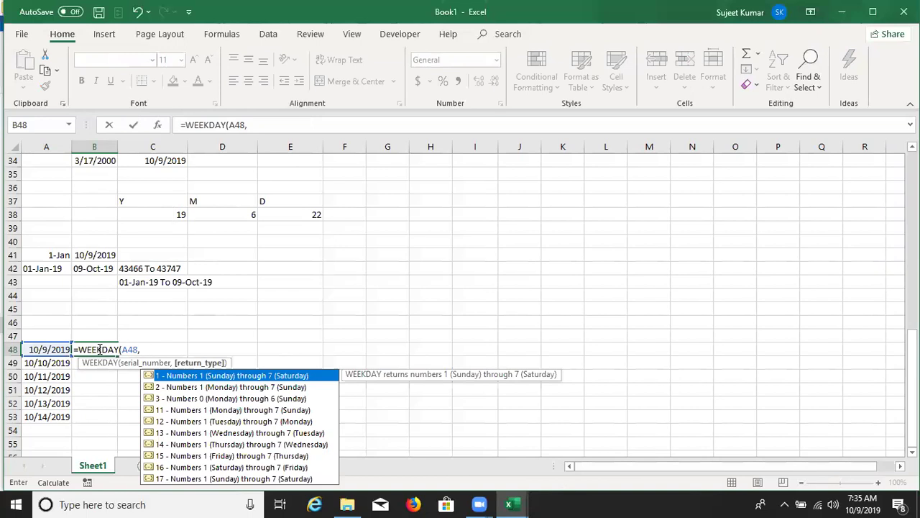
key("Down")
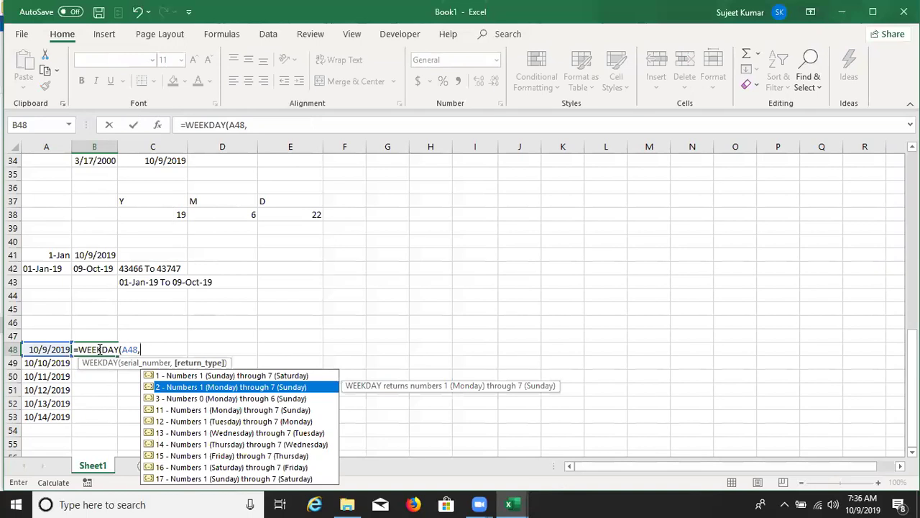
key("Tab")
type(")")
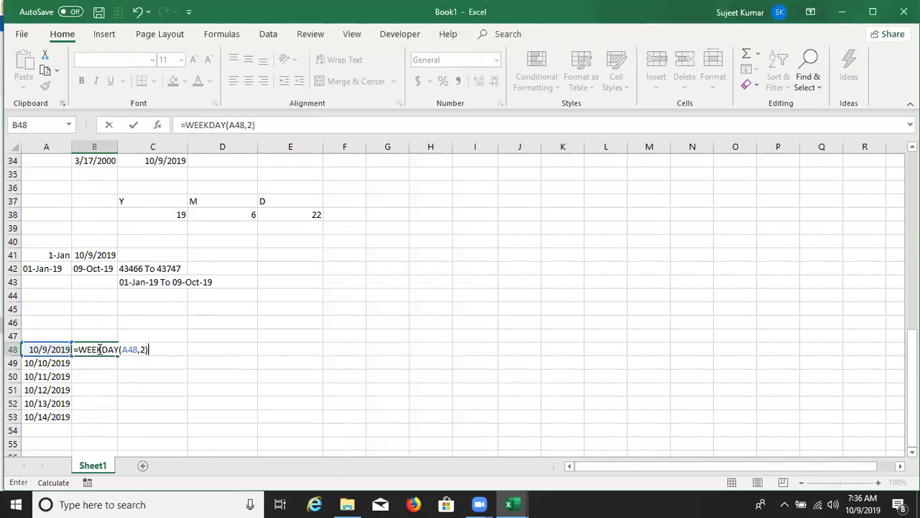
key("Return")
left_click(96, 349)
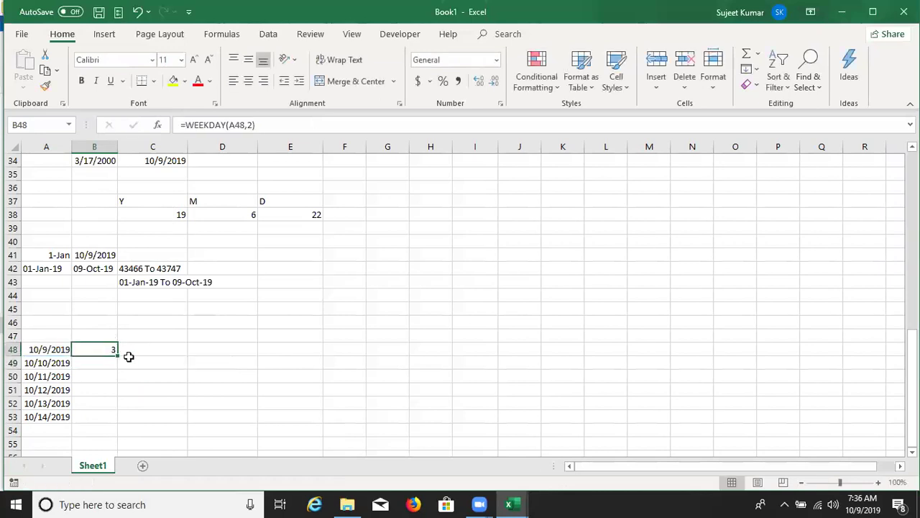
double_click(116, 353)
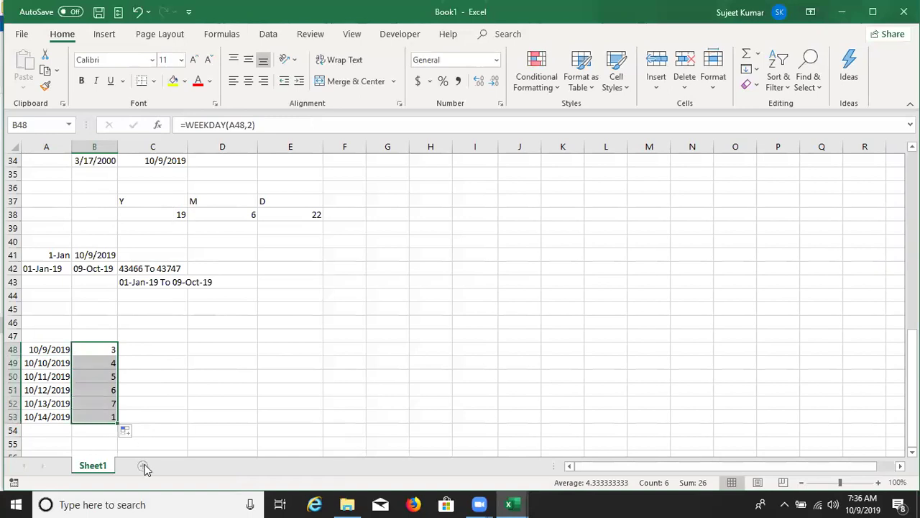
Step: Return to the lecture workbook and bring up its Answer Date sheet
key("alt+Tab")
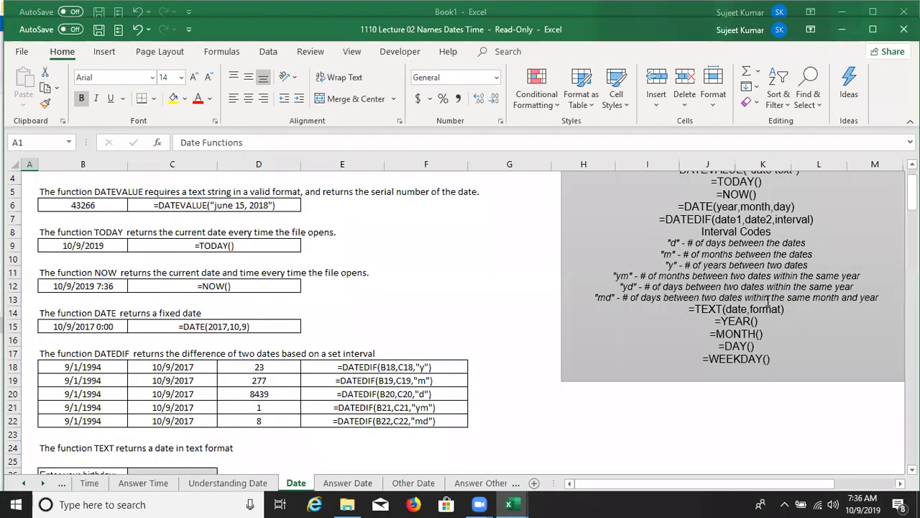
scroll(729, 319, "down", 2)
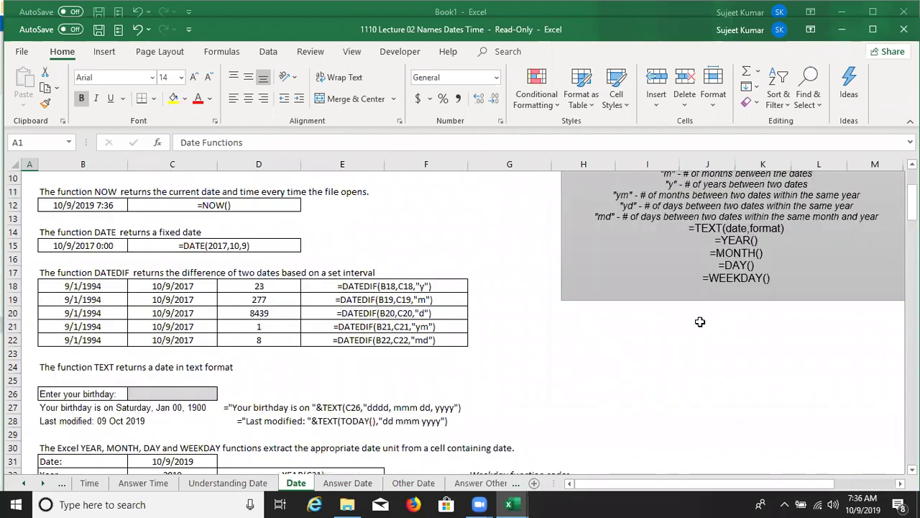
scroll(730, 335, "up", 1)
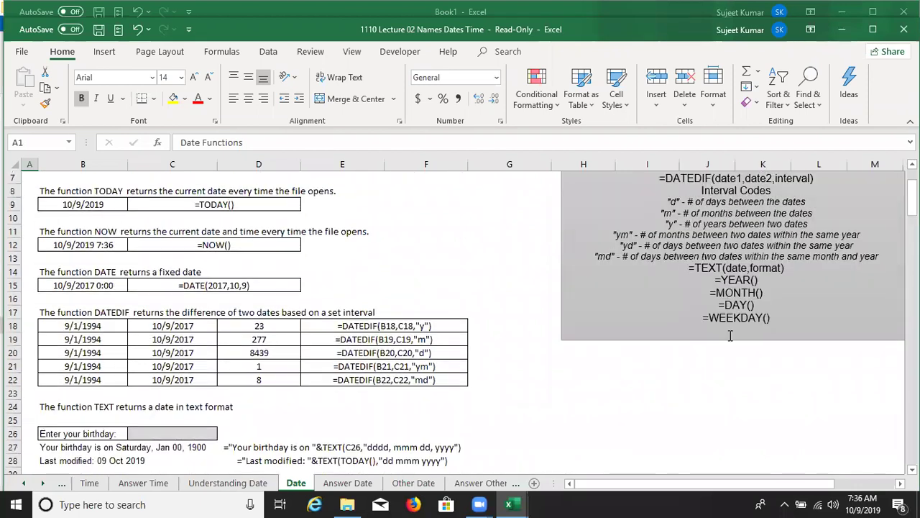
left_click(343, 483)
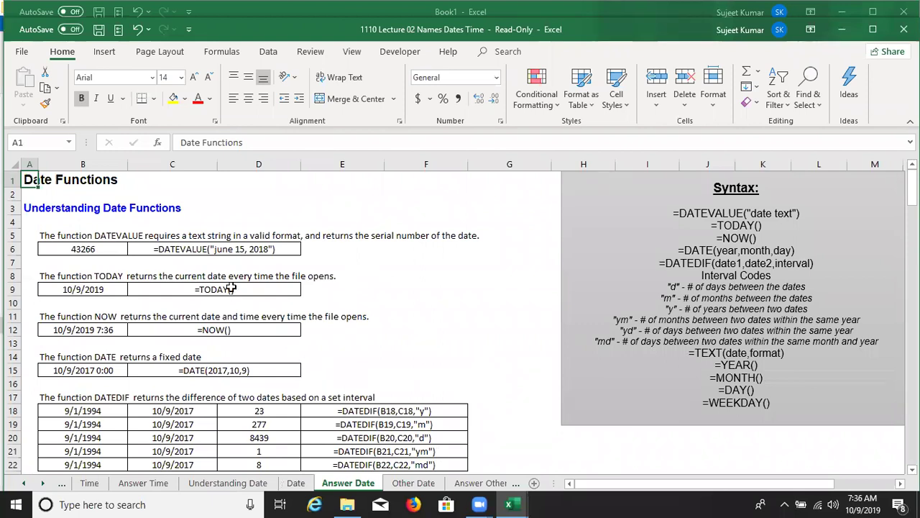
Step: Review the DATEVALUE, TODAY, NOW and DATE example formulas
left_click(106, 250)
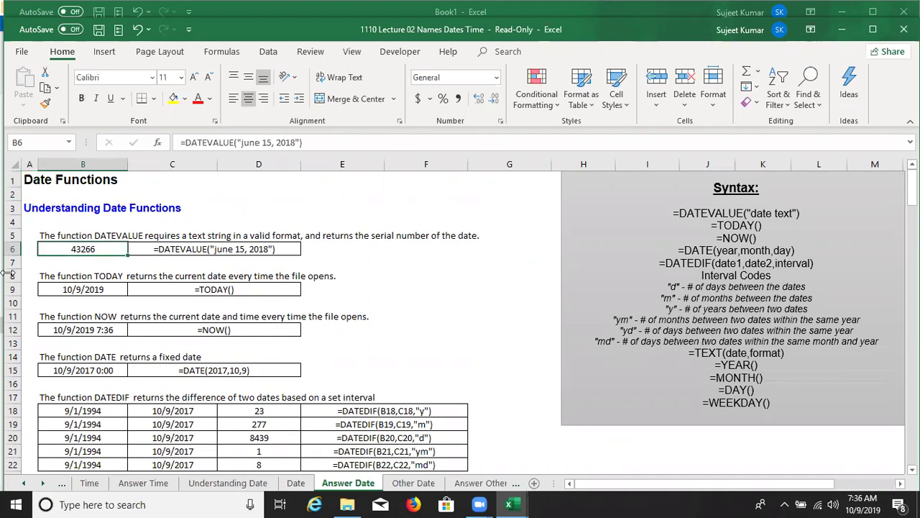
left_click(234, 256)
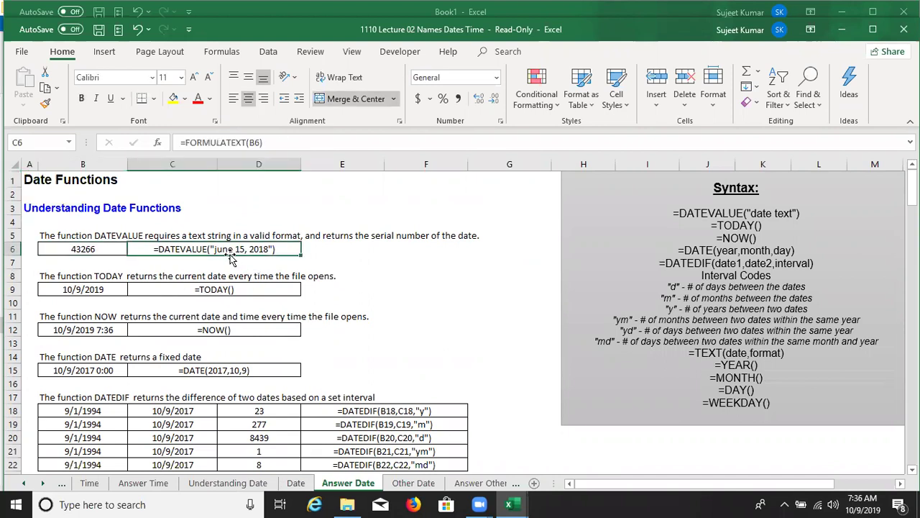
left_click(220, 291)
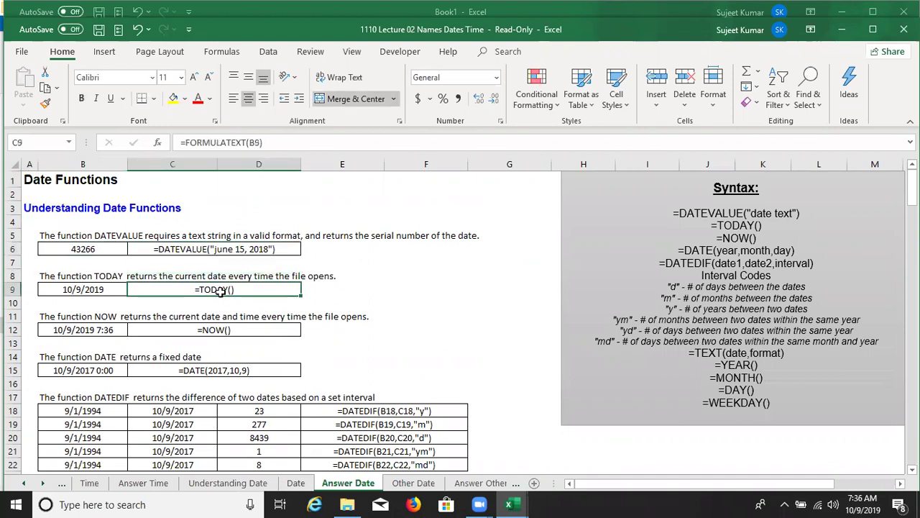
left_click(227, 327)
left_click(224, 373)
Step: Review the DATEDIF years, months, days, "ym" and "md" results
scroll(225, 380, "down", 2)
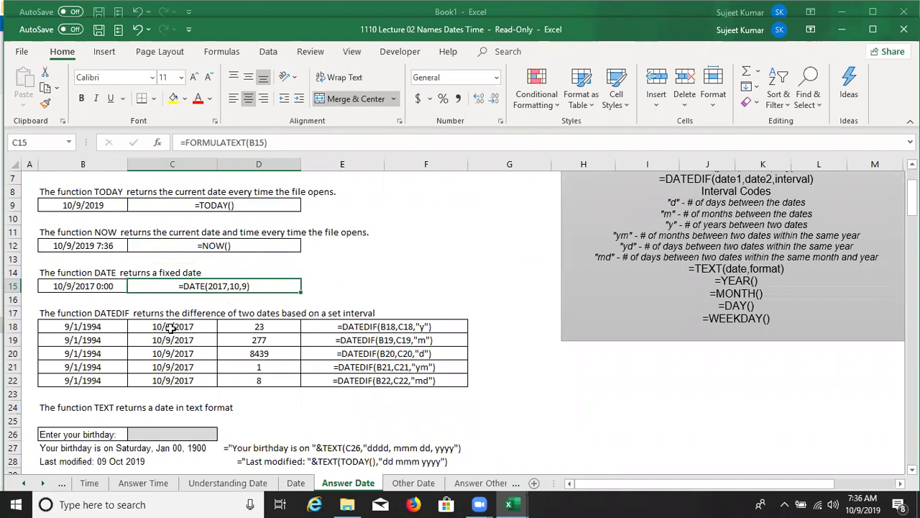
left_click(265, 329)
left_click(263, 340)
left_click(263, 353)
left_click(257, 366)
left_click(255, 380)
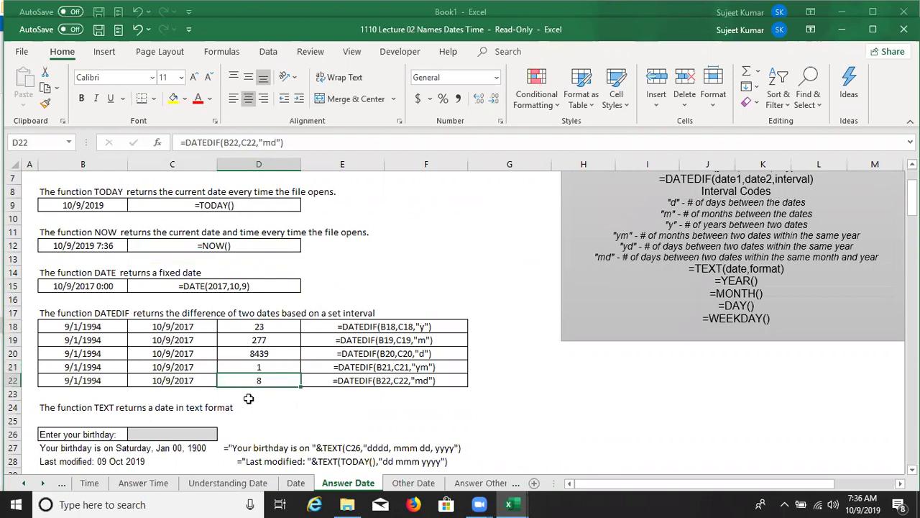
Step: Check the TODAY date in C31 and the birthday entry in C26
scroll(250, 398, "down", 1)
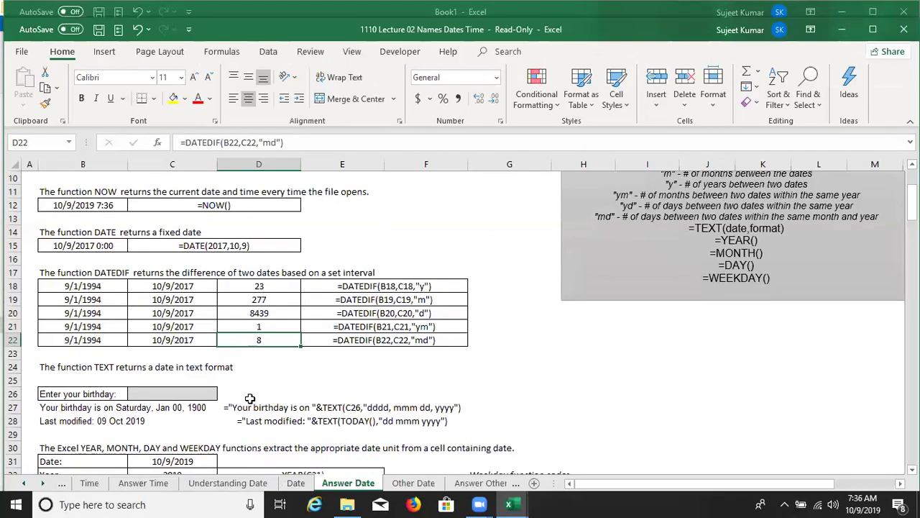
scroll(249, 398, "down", 2)
scroll(249, 398, "down", 1)
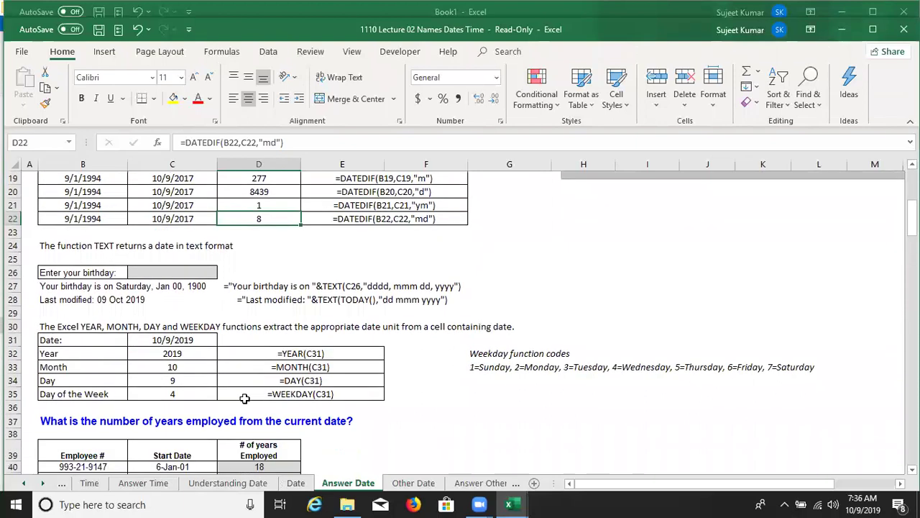
left_click(188, 342)
left_click(178, 271)
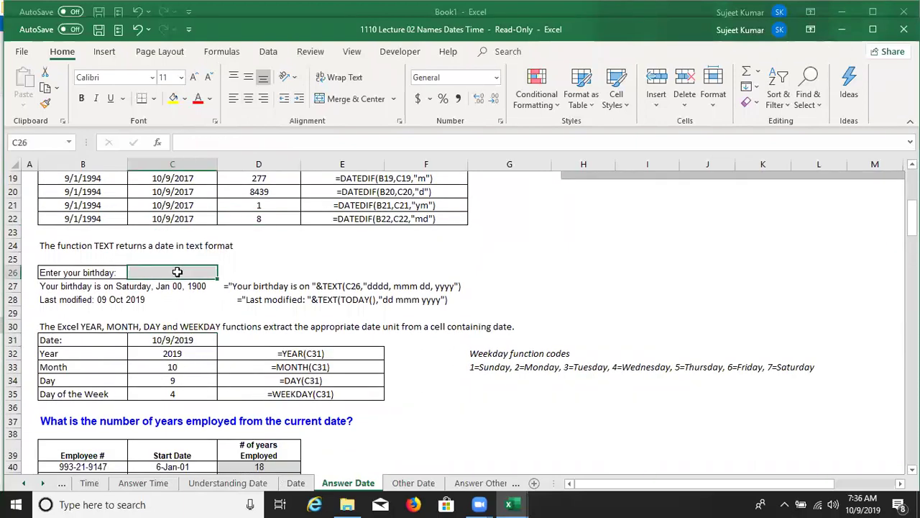
left_click(165, 344)
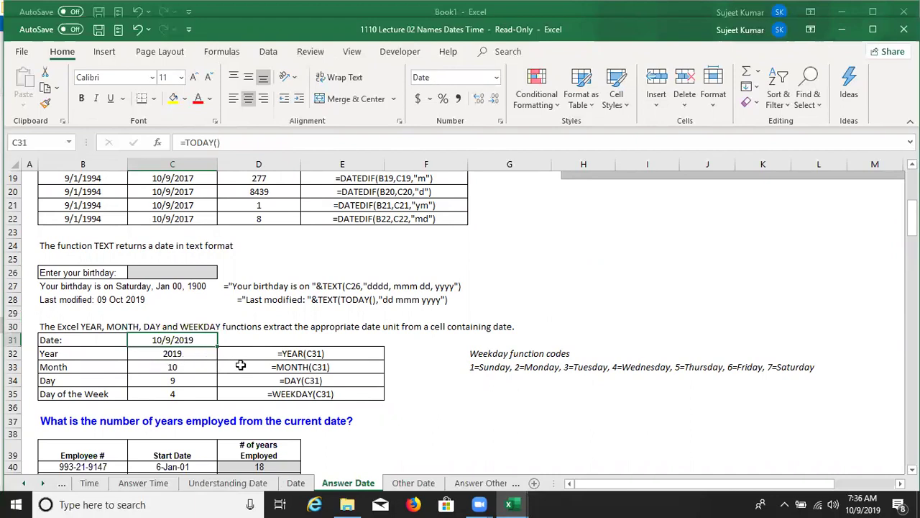
Step: Check the YEAR, MONTH, DAY and WEEKDAY results, re-entering C35 to keep 4
left_click(190, 354)
left_click(181, 371)
left_click(178, 383)
left_click(178, 392)
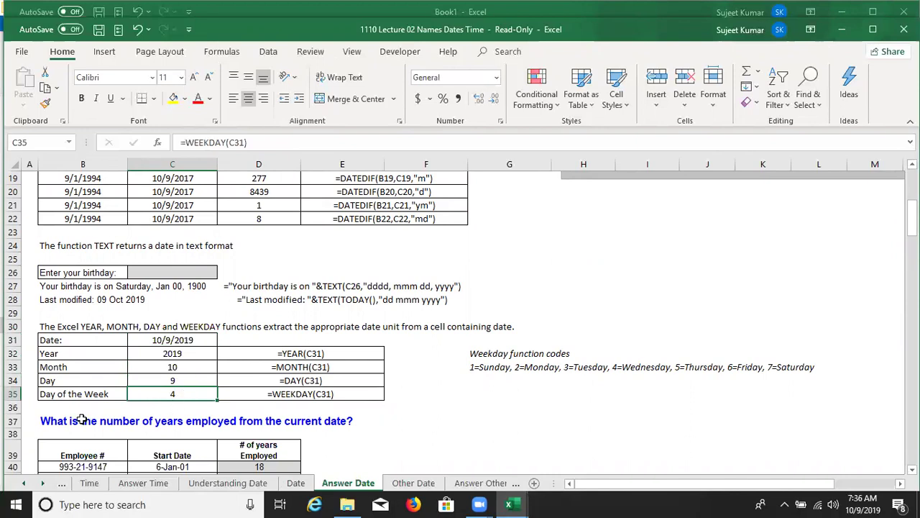
double_click(159, 393)
key("Escape")
scroll(291, 368, "down", 2)
scroll(287, 390, "down", 1)
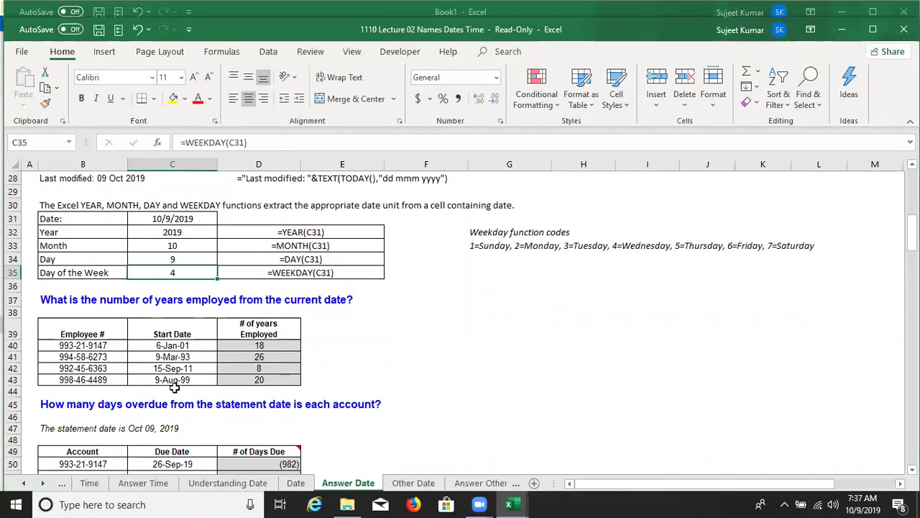
left_click(69, 346)
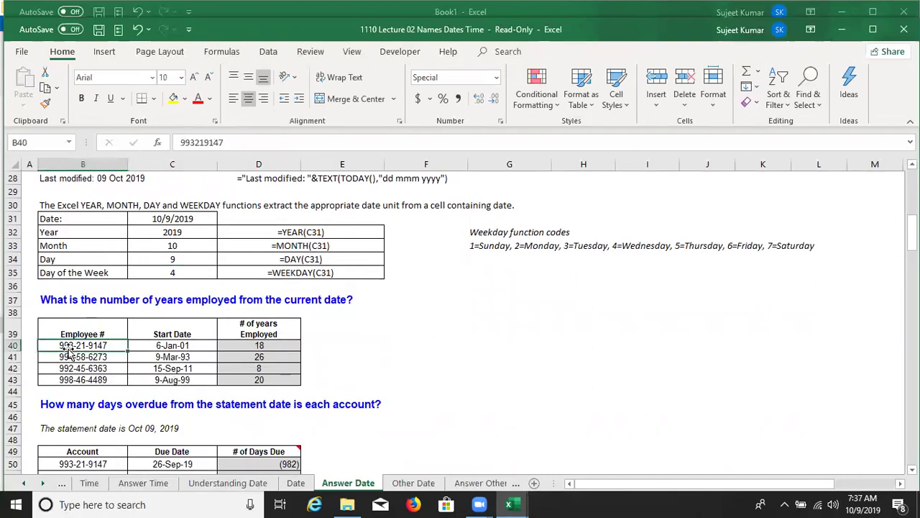
left_click(171, 347)
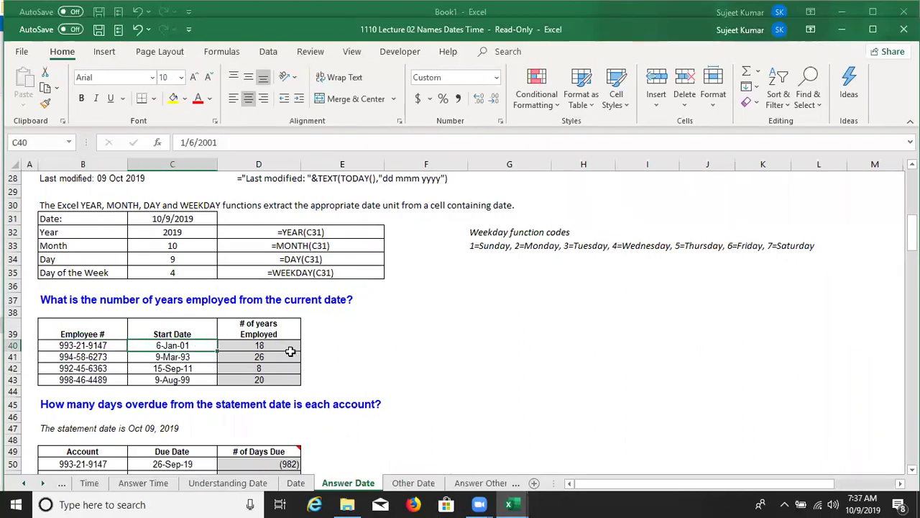
left_click(289, 348)
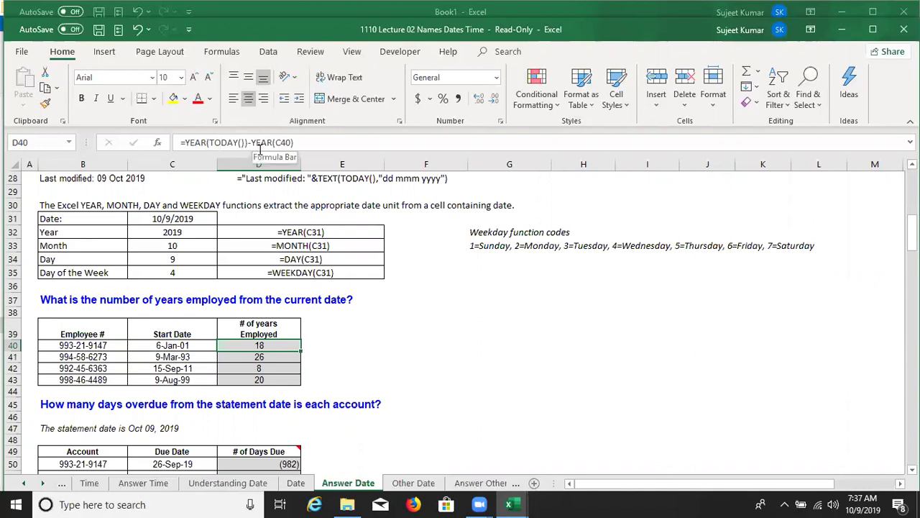
scroll(217, 371, "down", 1)
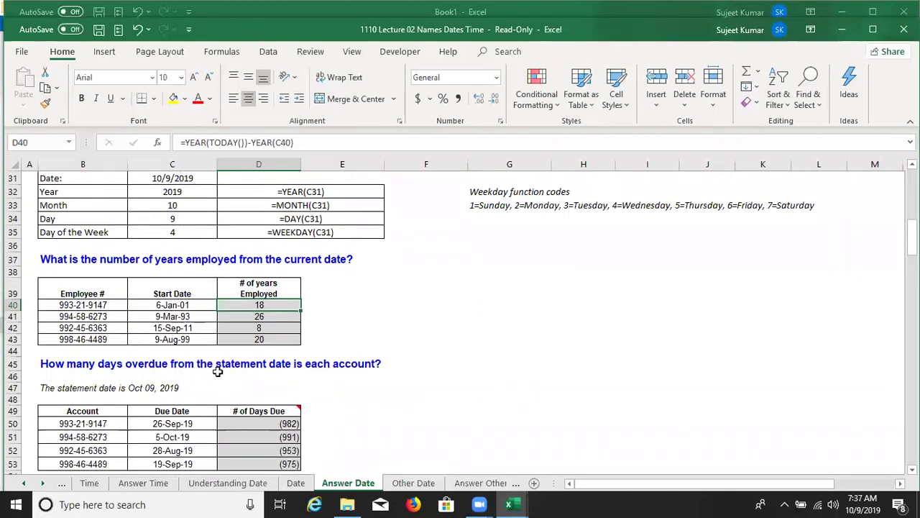
scroll(217, 371, "down", 2)
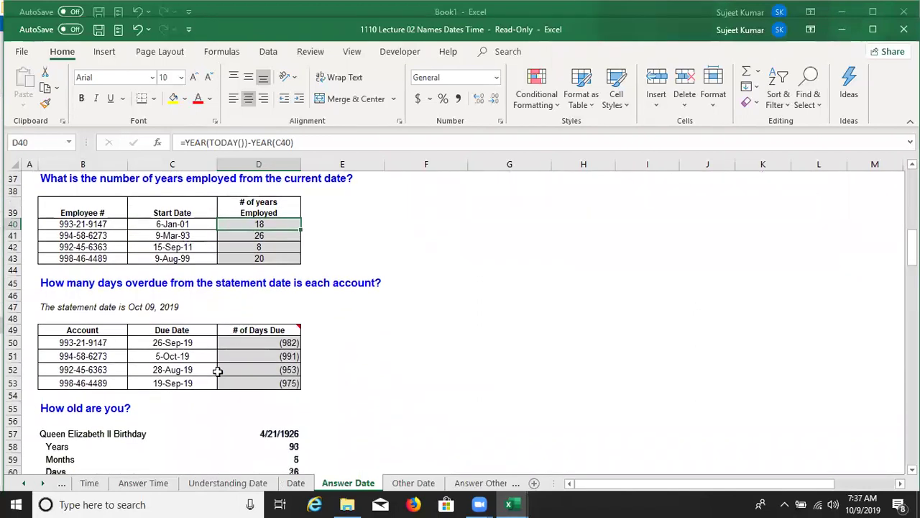
left_click(207, 142)
left_click_drag(210, 141, 247, 144)
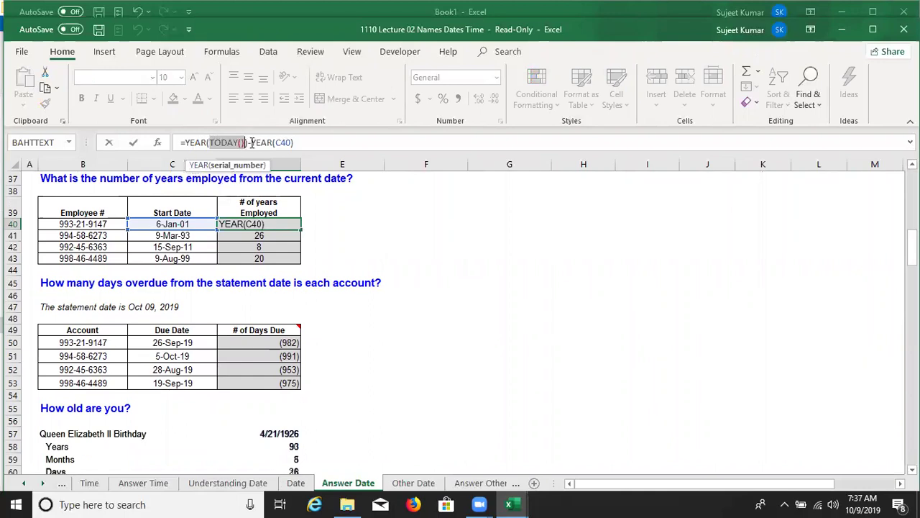
left_click(180, 143)
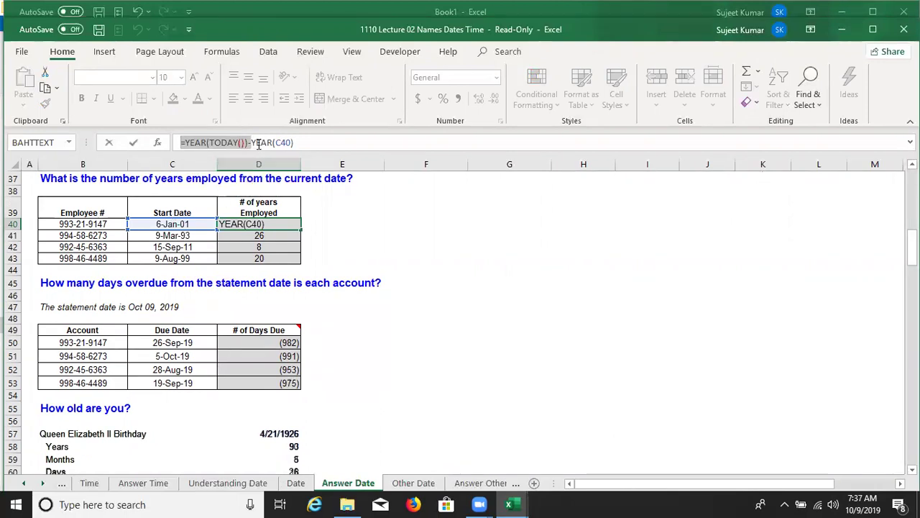
left_click_drag(252, 143, 294, 142)
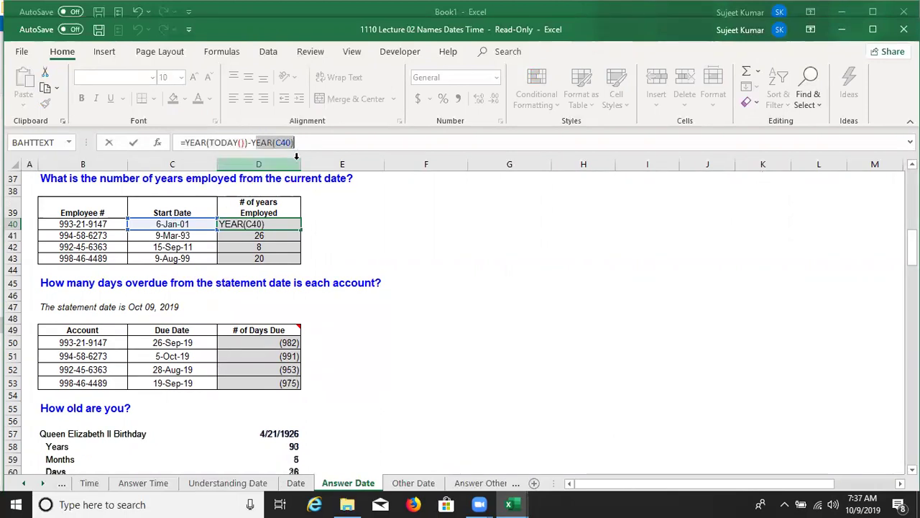
key("Escape")
left_click(276, 344)
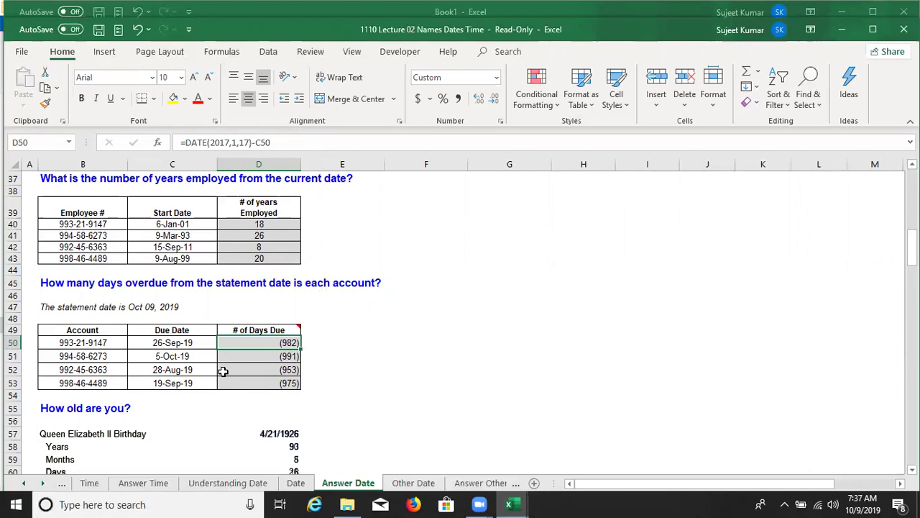
Step: Show the due dates' =TODAY()-RANDBETWEEN(1,45) formulas, highlighting the RANDBETWEEN(1,45) part
left_click(156, 343)
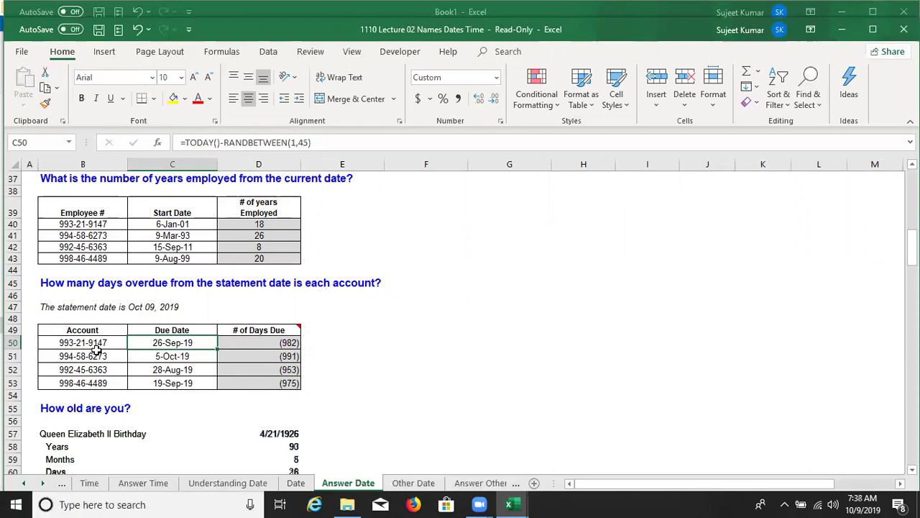
left_click(196, 356)
left_click(198, 369)
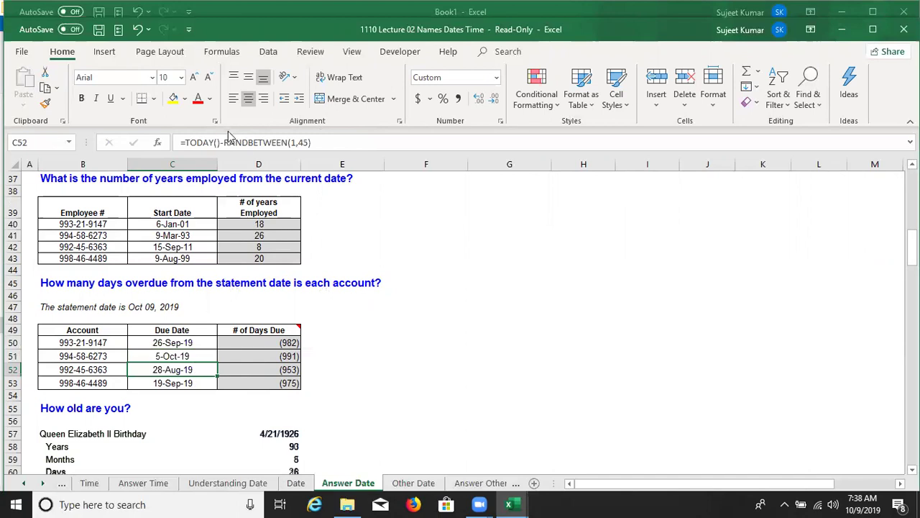
left_click_drag(225, 142, 312, 143)
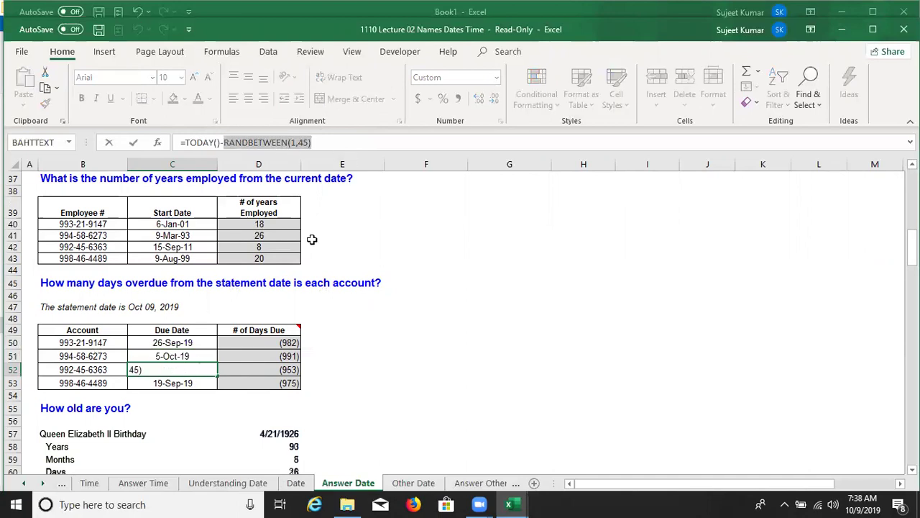
key("Escape")
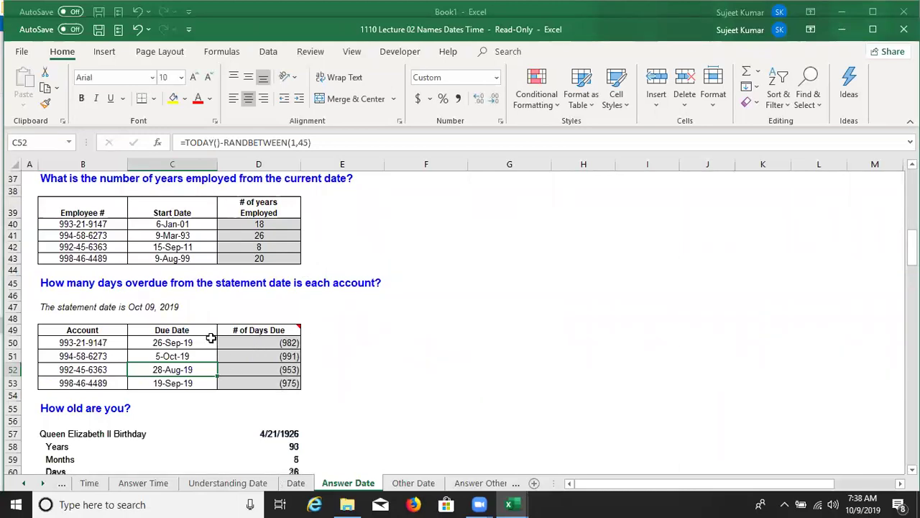
Step: Highlight DATE(2017,1,17) in the days-overdue formula, then recommit it so due dates recalculate
left_click(245, 343)
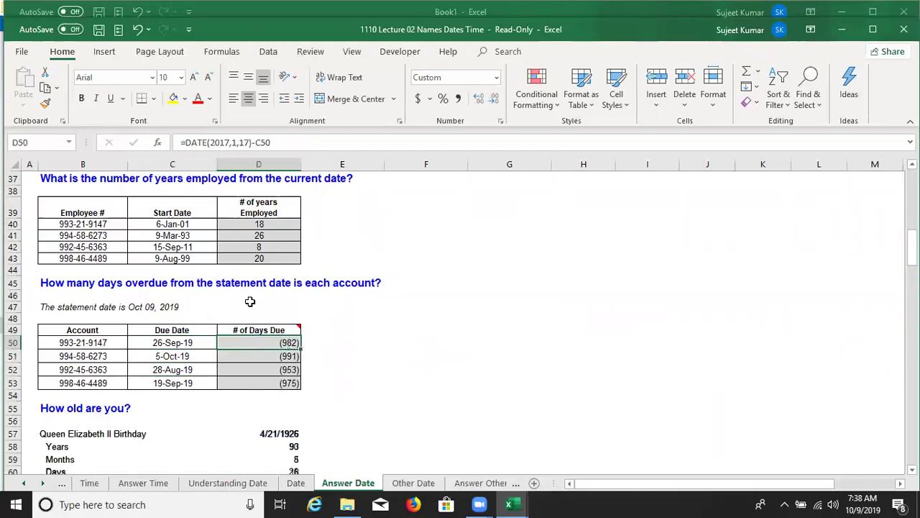
left_click(232, 143)
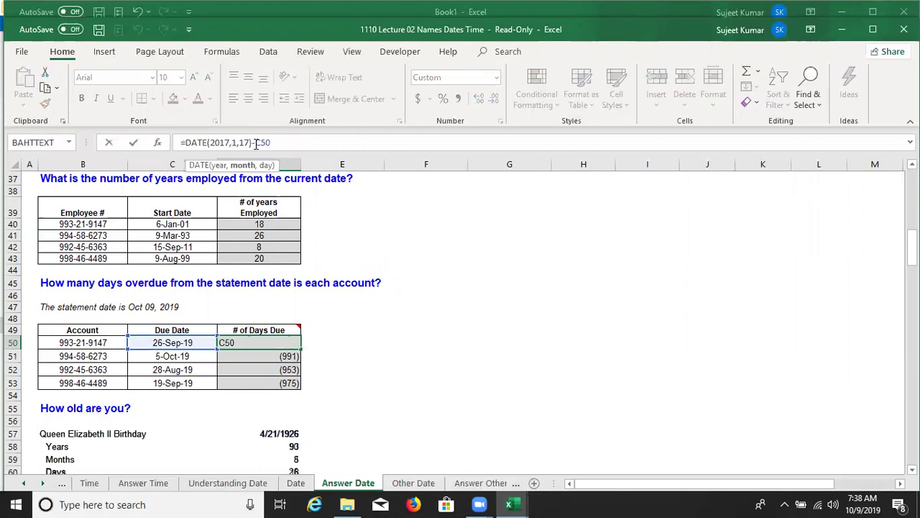
left_click_drag(252, 141, 201, 146)
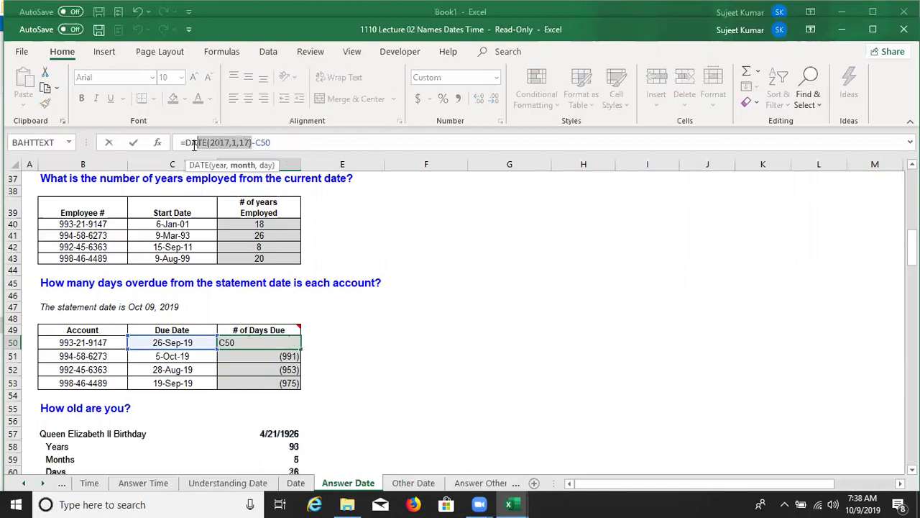
key("shift+Home")
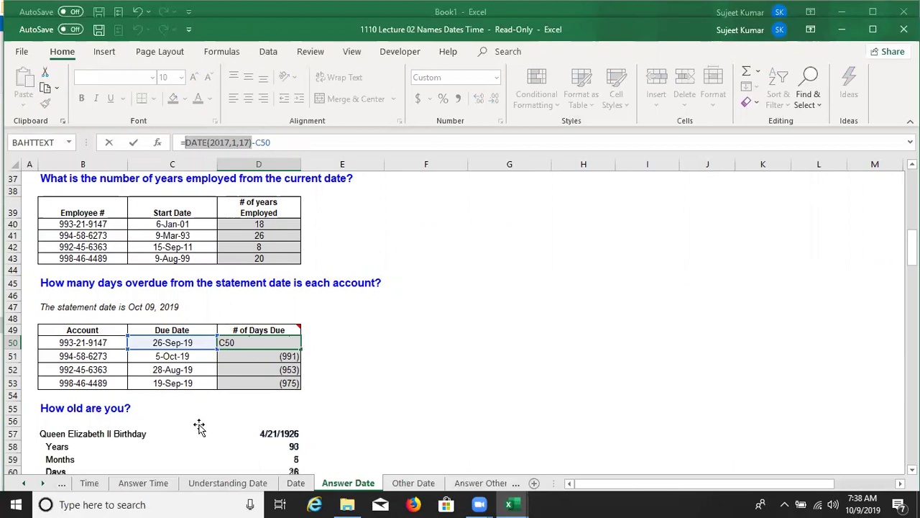
key("Return")
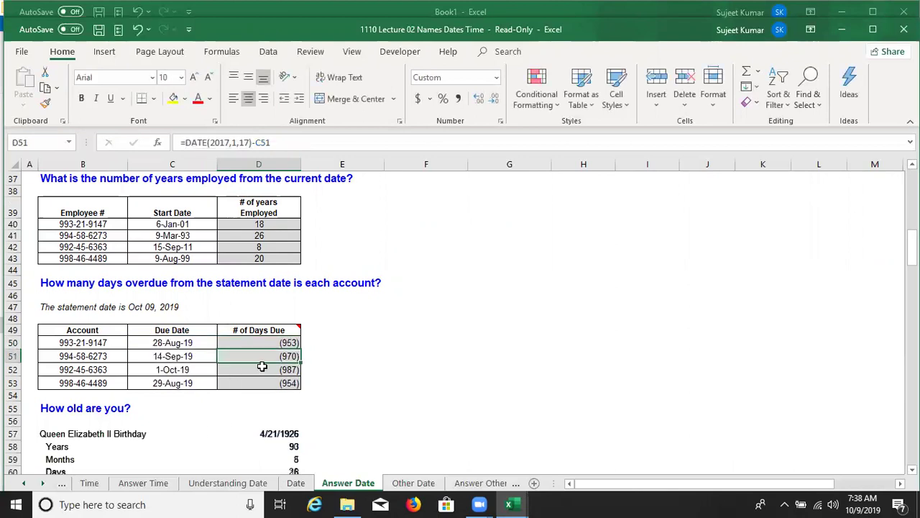
scroll(262, 366, "down", 1)
scroll(263, 366, "down", 1)
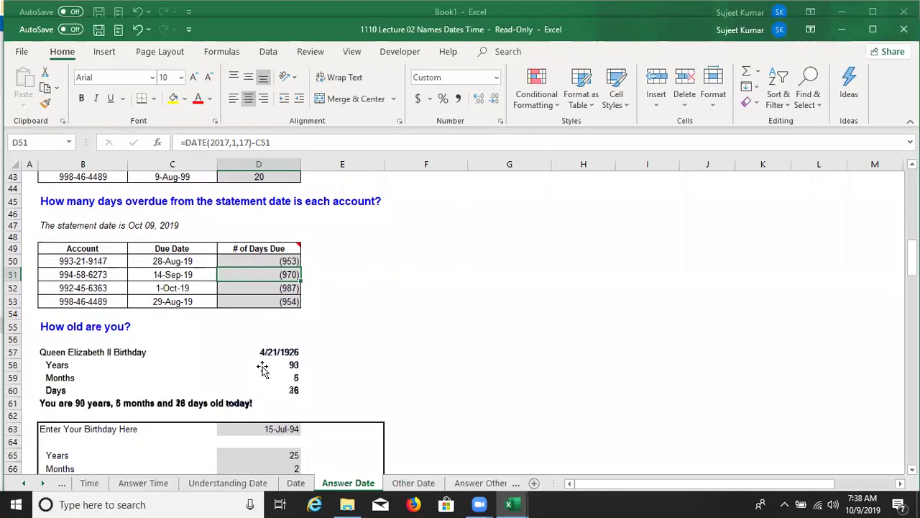
scroll(255, 361, "down", 1)
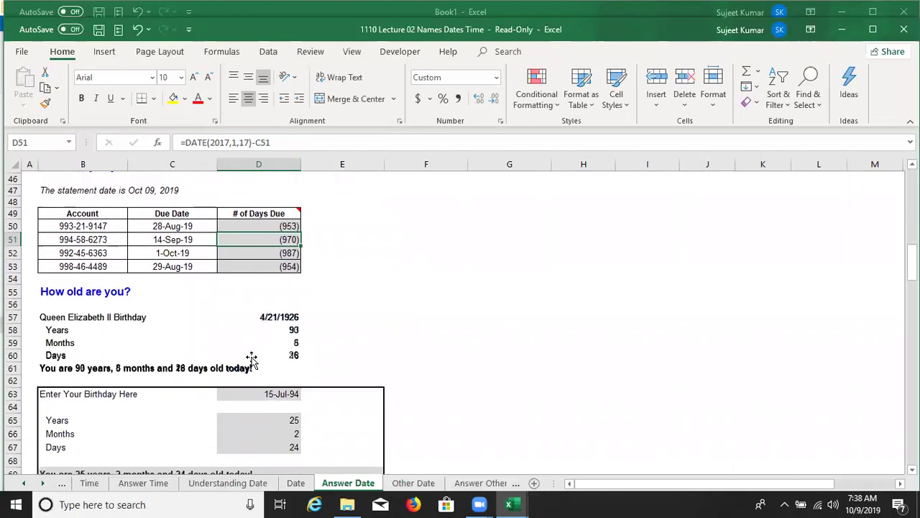
left_click(280, 314)
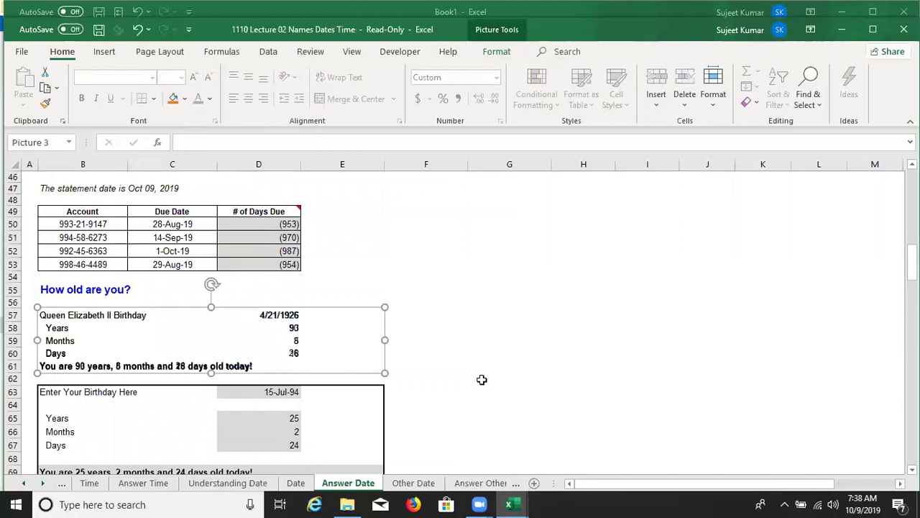
left_click(464, 365)
scroll(457, 370, "down", 1)
scroll(458, 370, "down", 2)
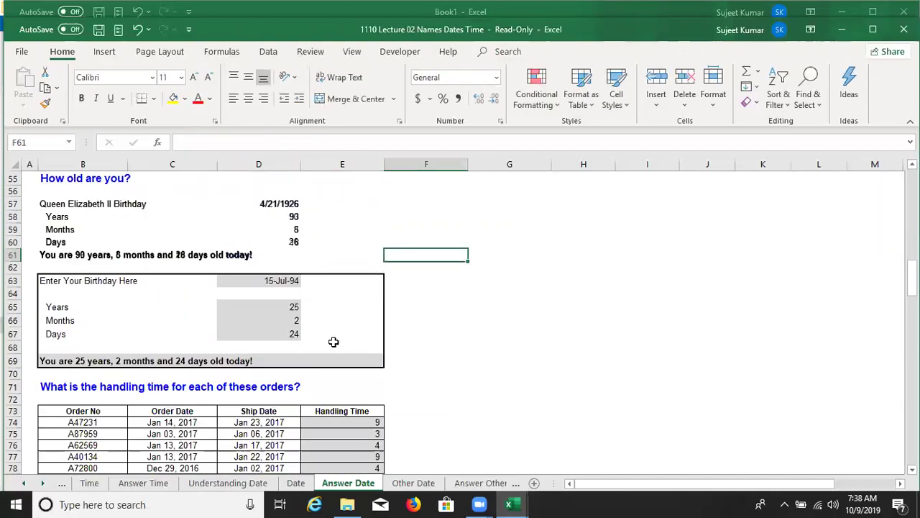
scroll(333, 341, "down", 1)
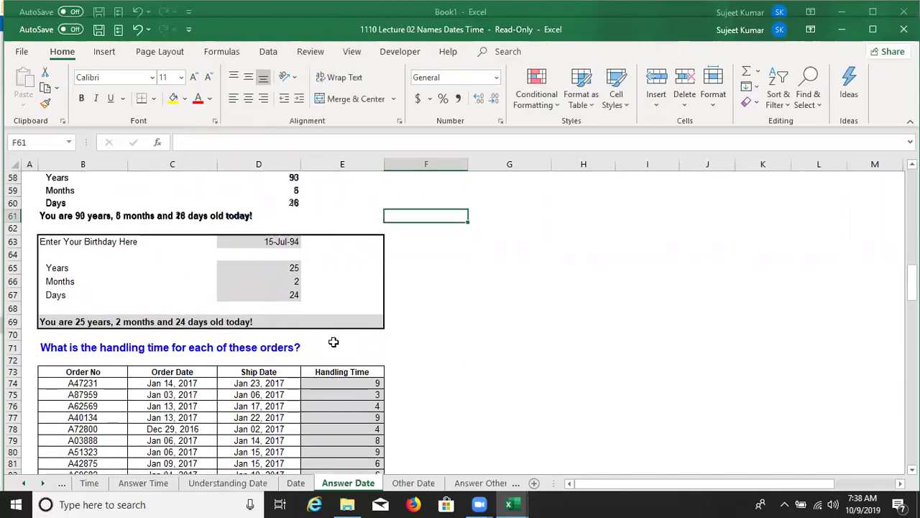
scroll(333, 342, "down", 1)
left_click(345, 345)
left_click(348, 390)
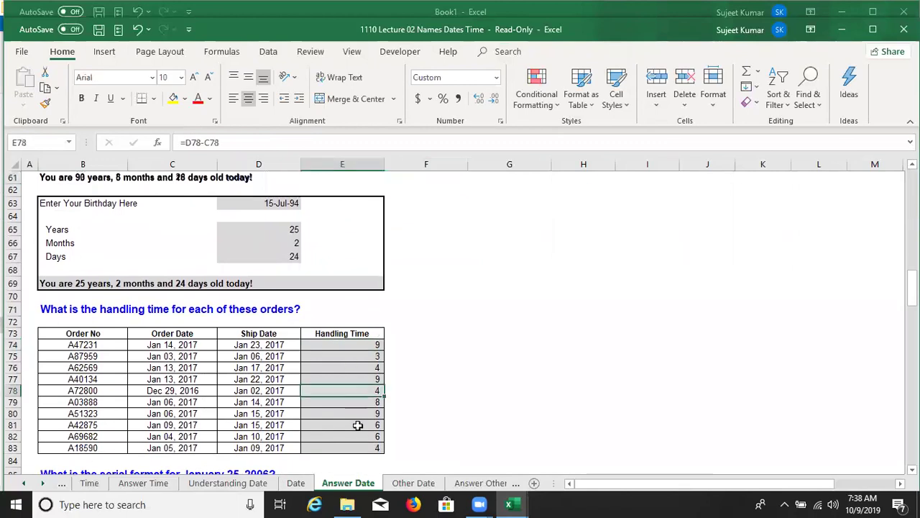
scroll(359, 432, "down", 2)
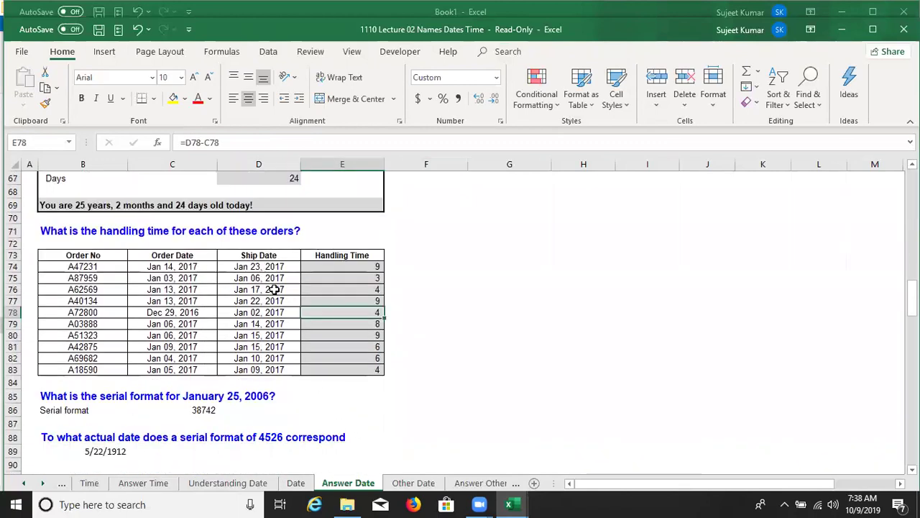
scroll(362, 386, "down", 3)
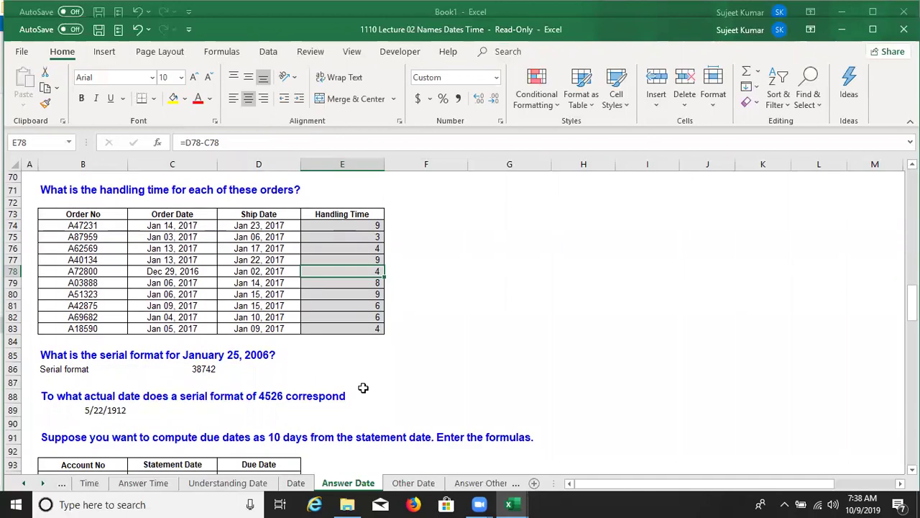
scroll(363, 387, "down", 1)
scroll(363, 387, "down", 2)
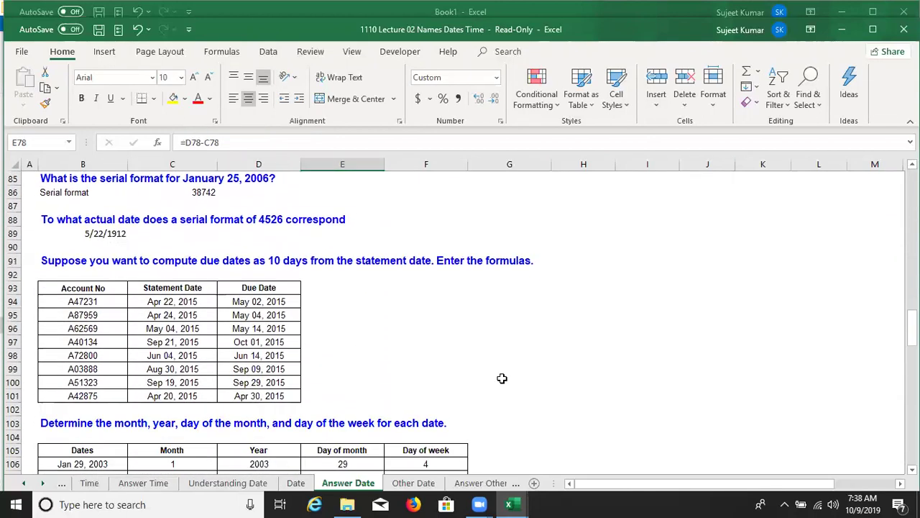
left_click(240, 302)
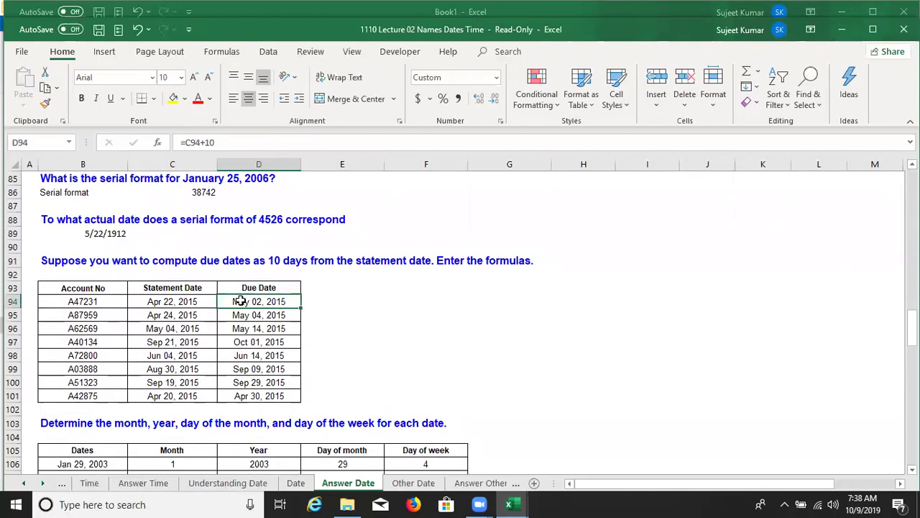
left_click(169, 301)
left_click(248, 303)
left_click(259, 411)
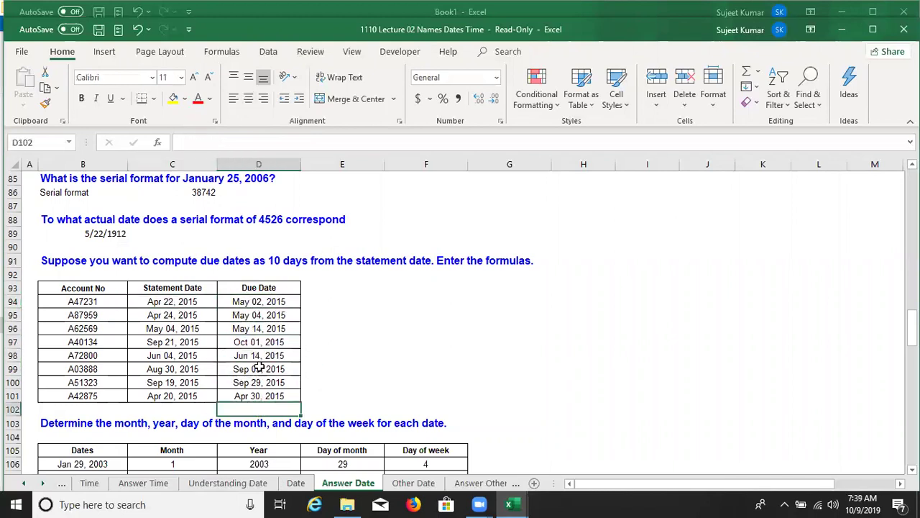
left_click(253, 302)
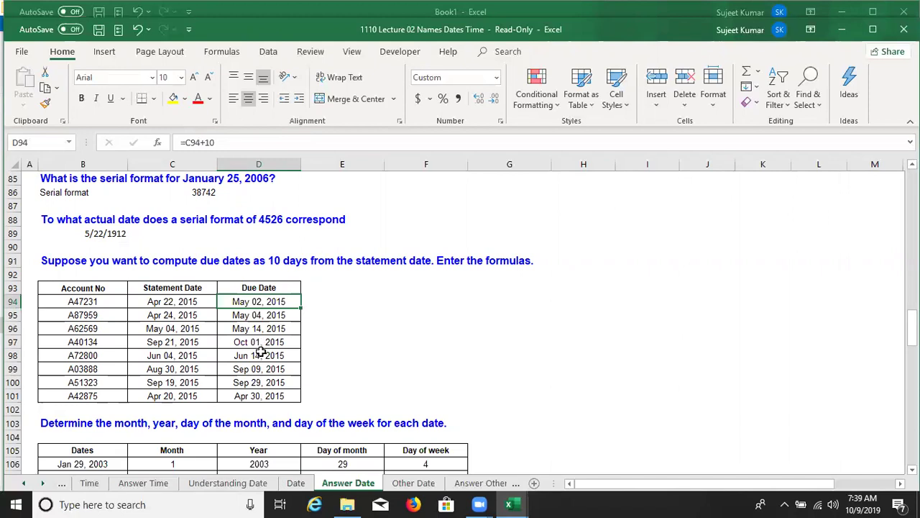
scroll(261, 351, "down", 1)
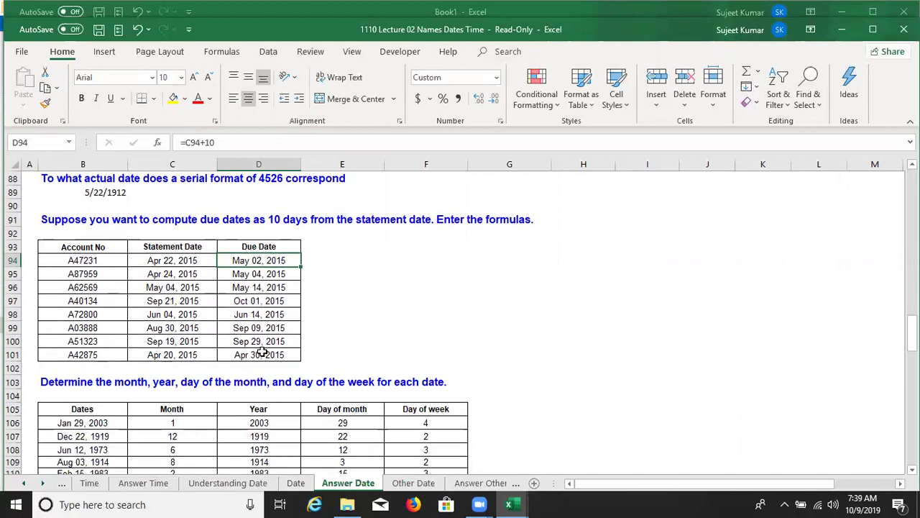
left_click_drag(198, 263, 177, 355)
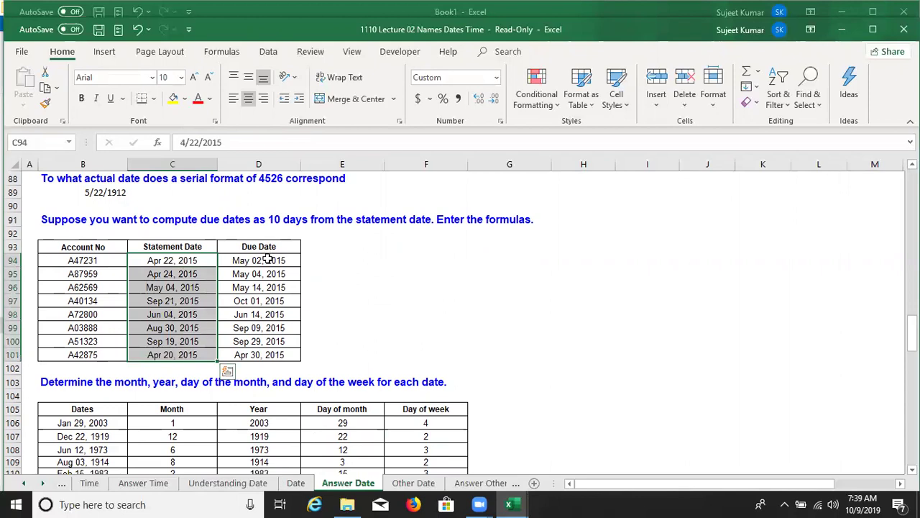
left_click(263, 259)
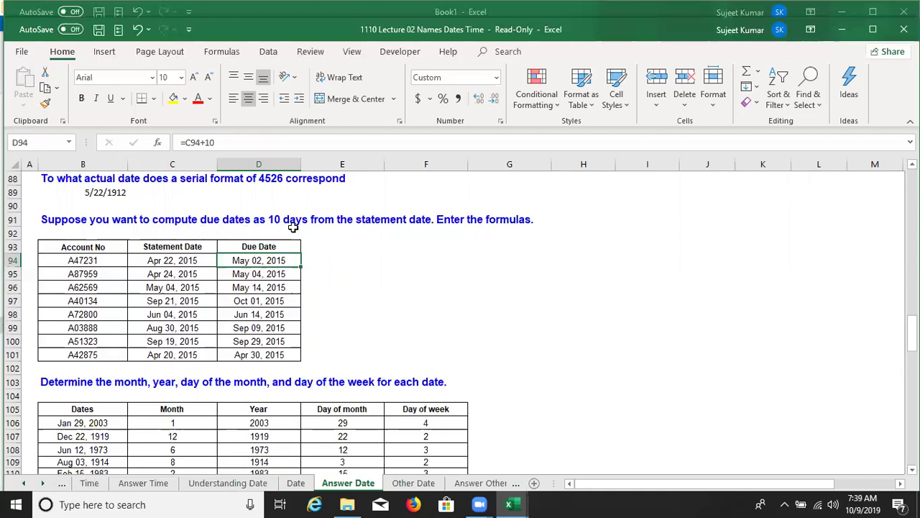
left_click(262, 328)
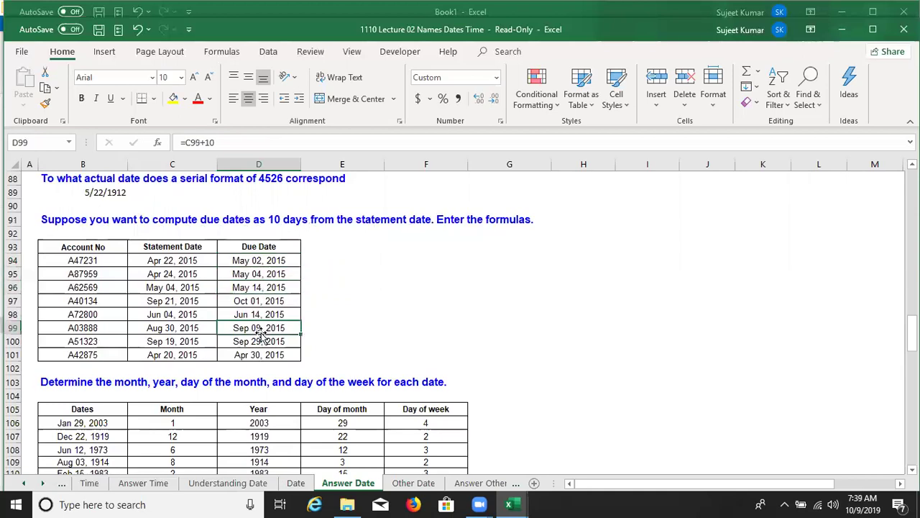
scroll(268, 337, "down", 3)
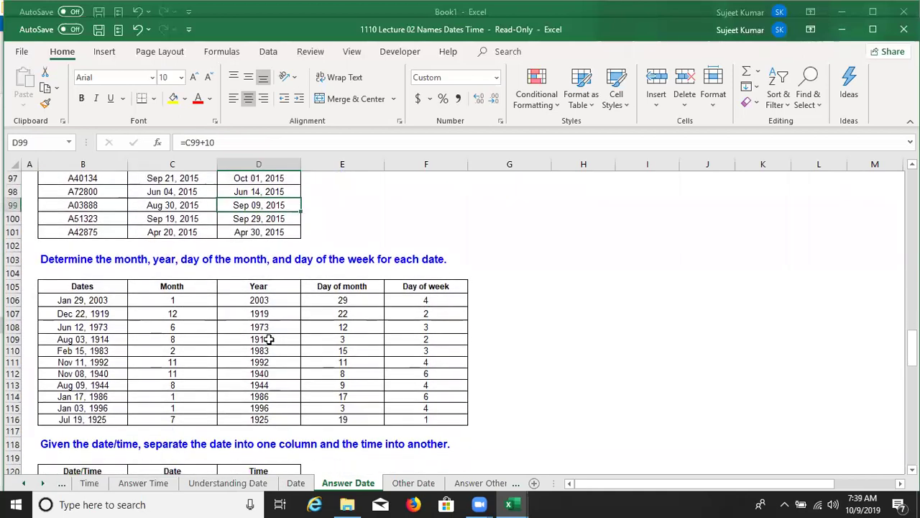
left_click(77, 303)
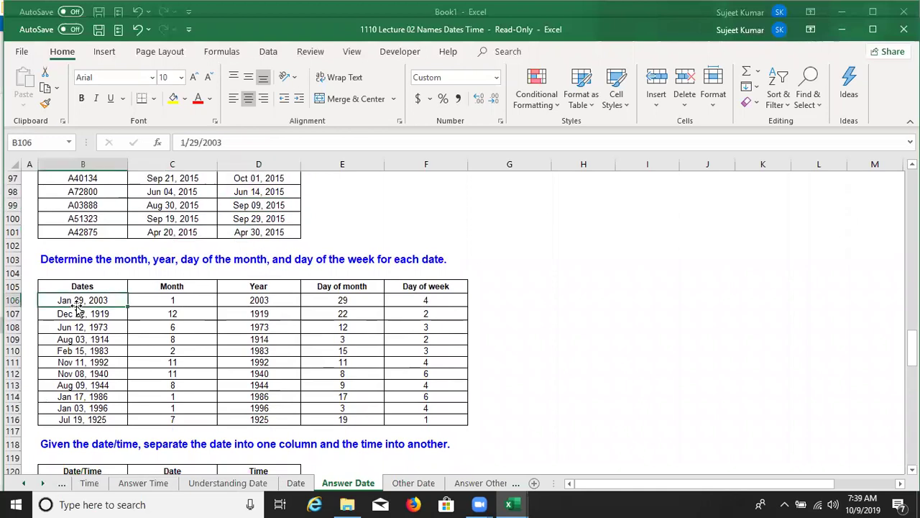
left_click(155, 301)
left_click(253, 303)
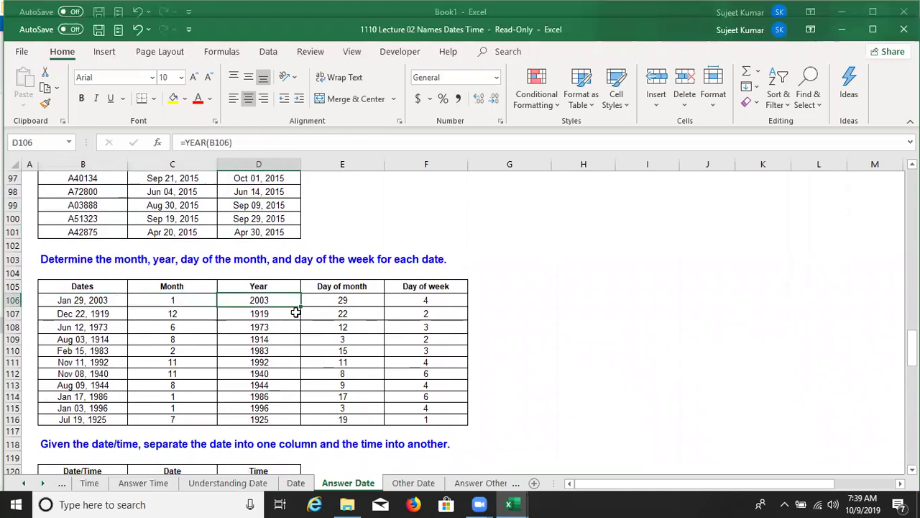
left_click(319, 302)
left_click(259, 301)
left_click(263, 312)
left_click(277, 373)
left_click(194, 327)
left_click(183, 299)
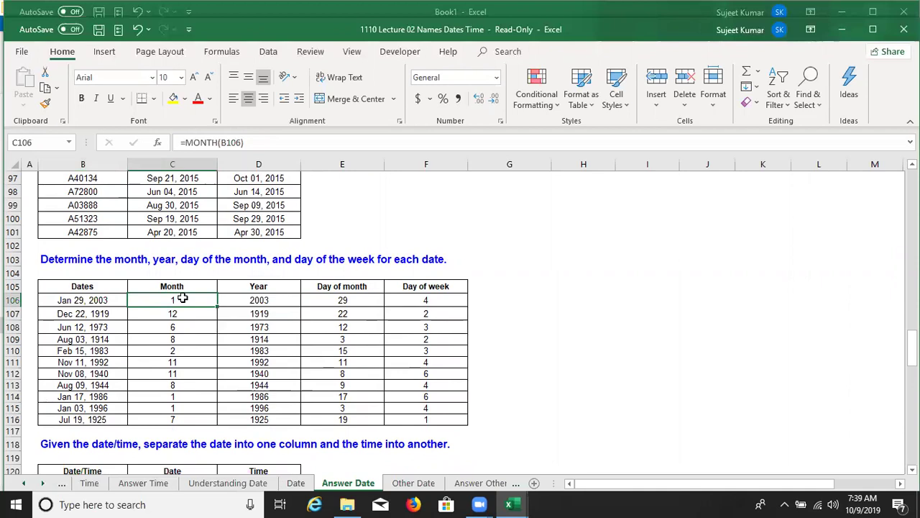
left_click(250, 297)
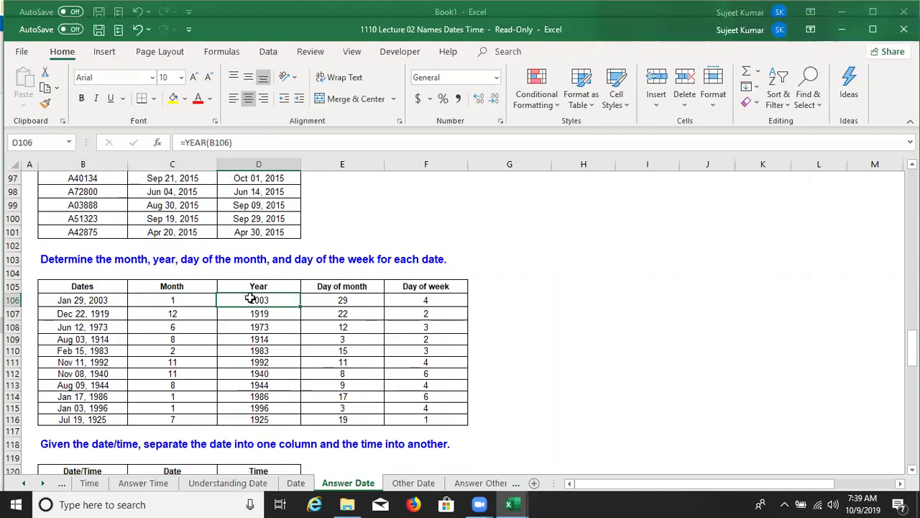
left_click(332, 301)
left_click(434, 295)
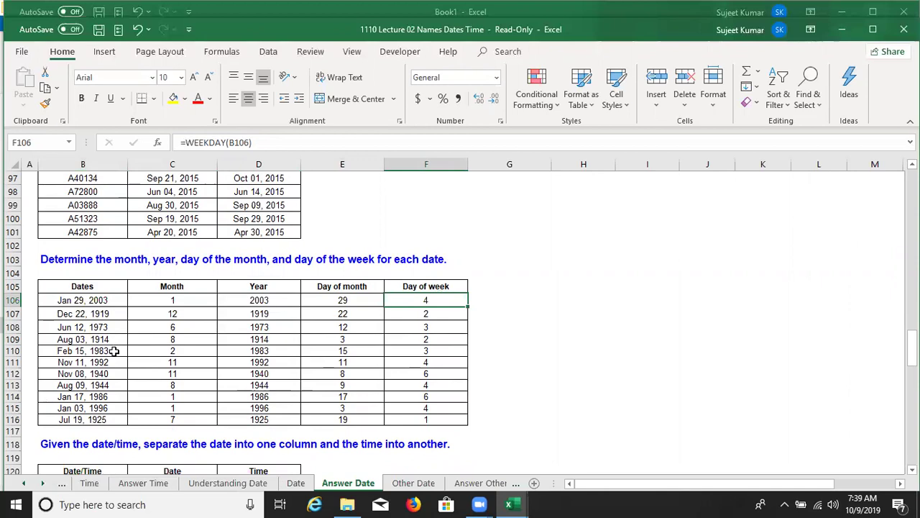
scroll(114, 352, "down", 1)
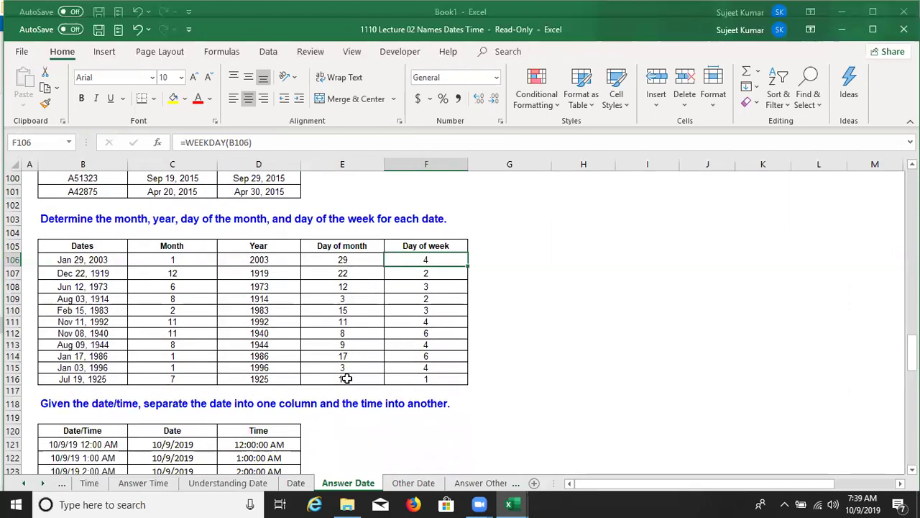
scroll(289, 406, "down", 1)
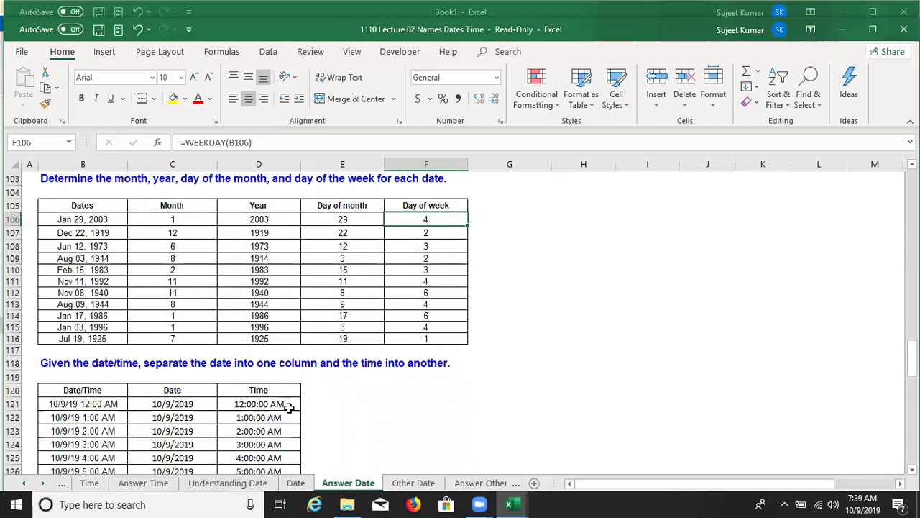
scroll(290, 406, "down", 1)
left_click(431, 229)
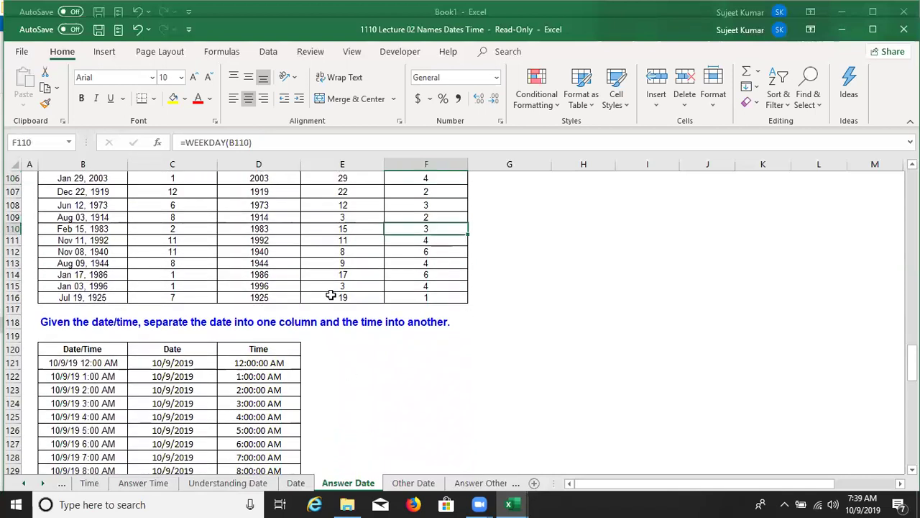
scroll(330, 295, "down", 2)
left_click(193, 298)
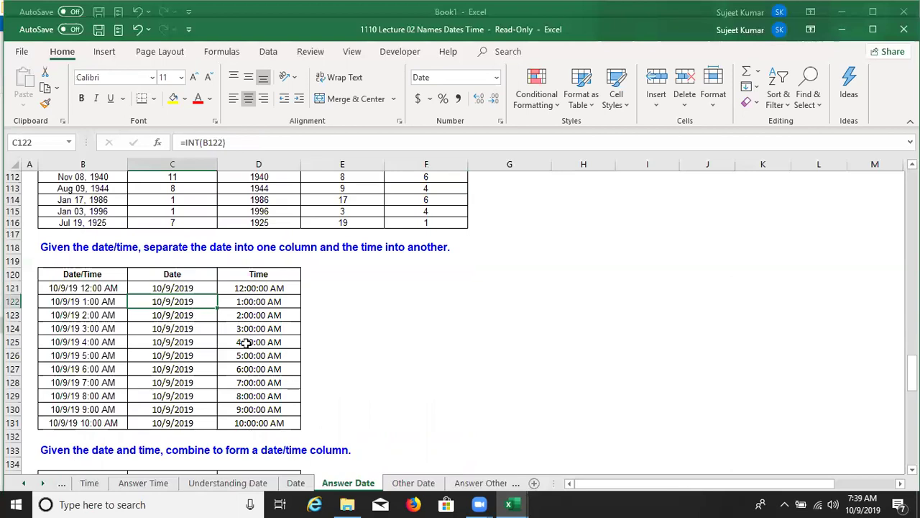
left_click(99, 291)
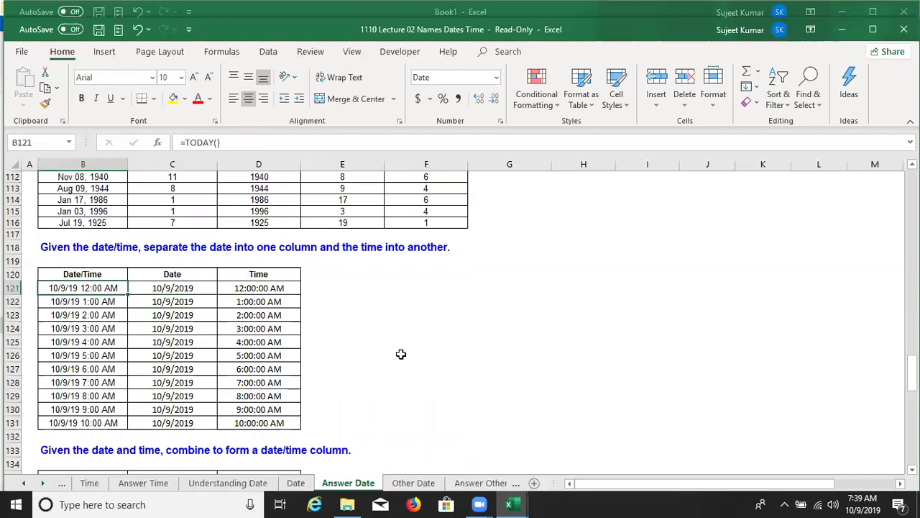
left_click(410, 287)
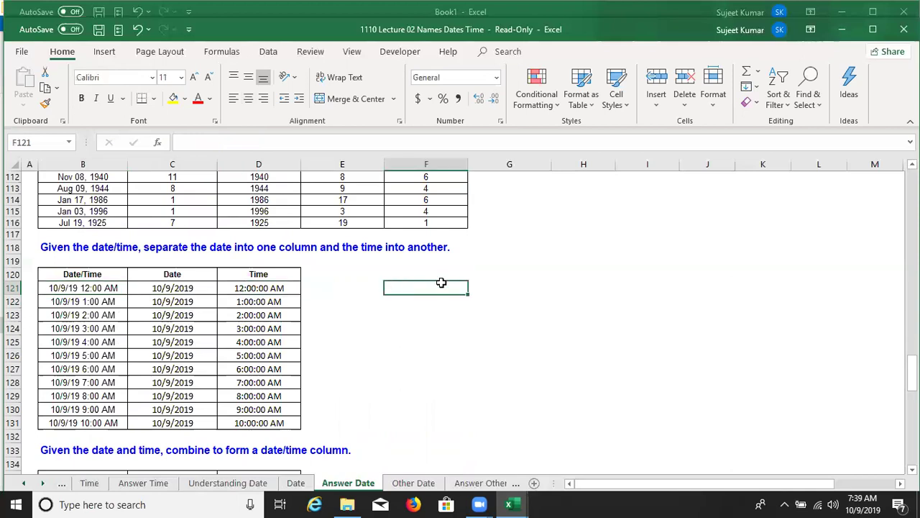
Step: Enter =TODAY() in F121
type("=tod")
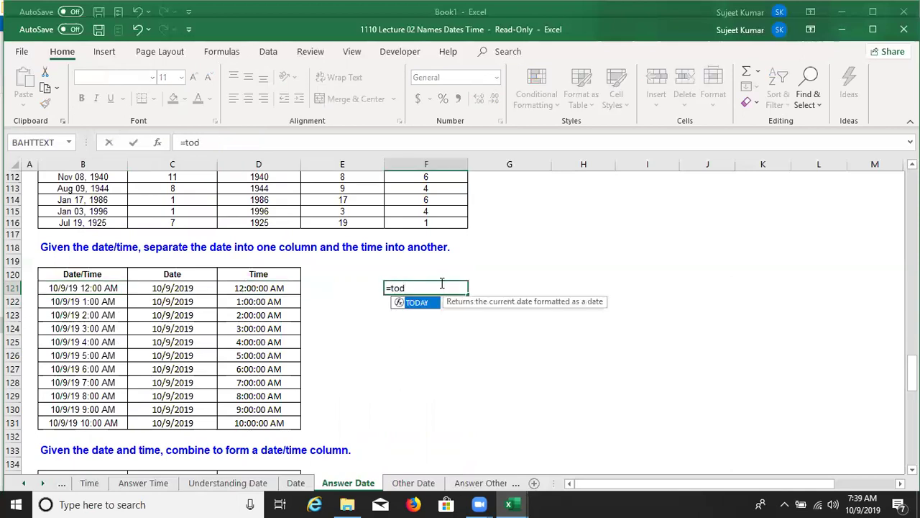
key("Tab")
type(")")
key("Return")
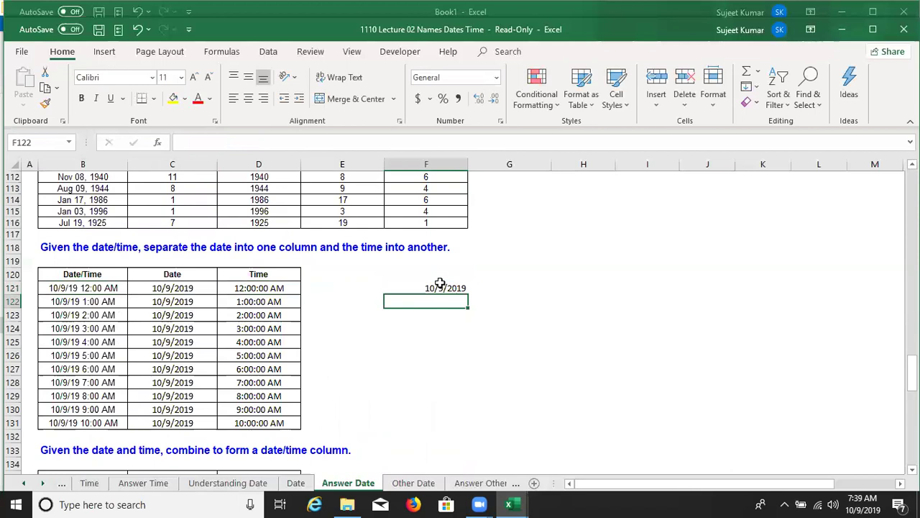
Step: Enter =NOW() in F122 and format it as General to show the serial number
type("=noe")
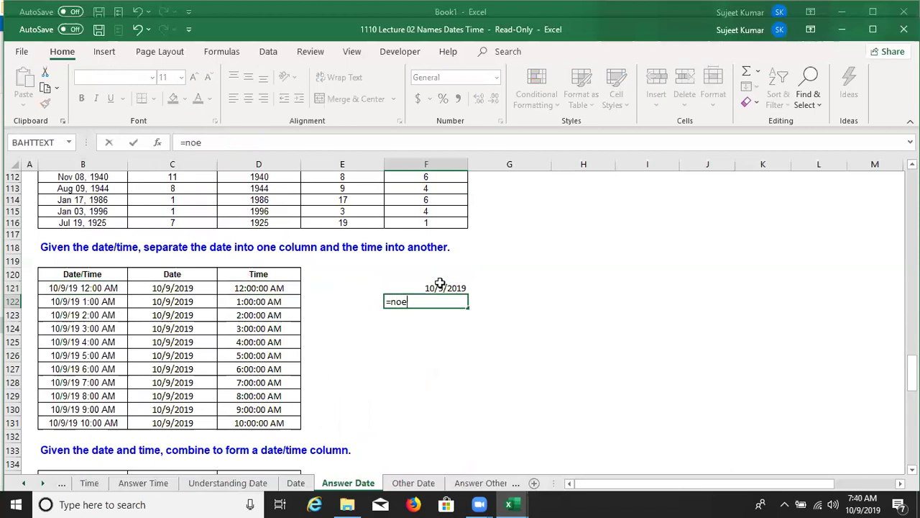
key("BackSpace")
type("w")
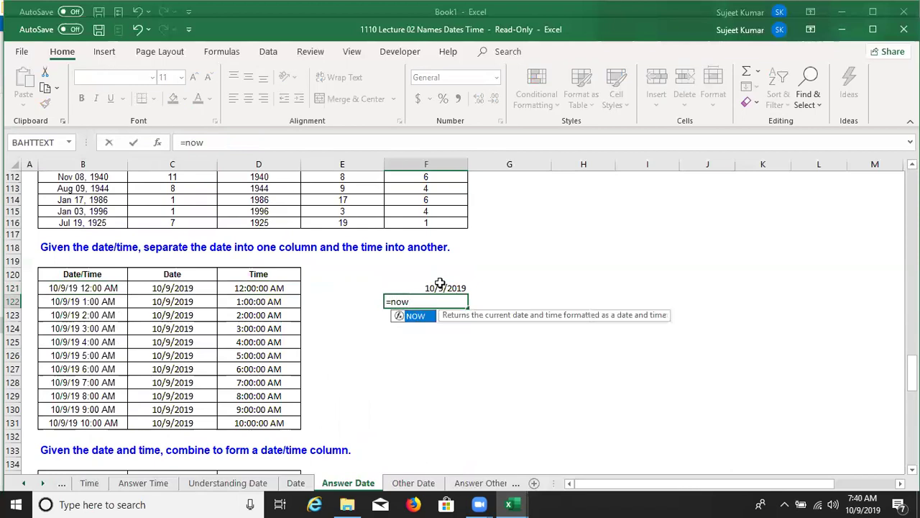
key("Tab")
type(")")
key("Return")
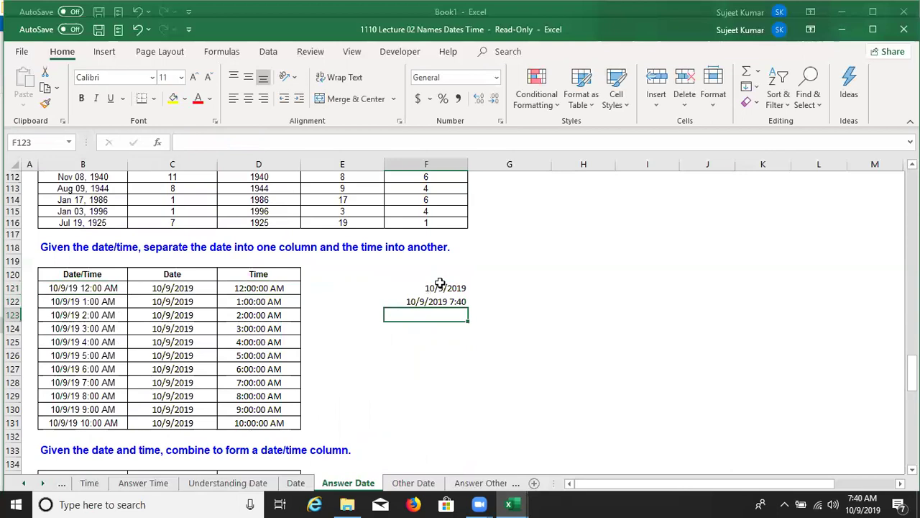
key("Up")
key("ctrl+shift+asciitilde")
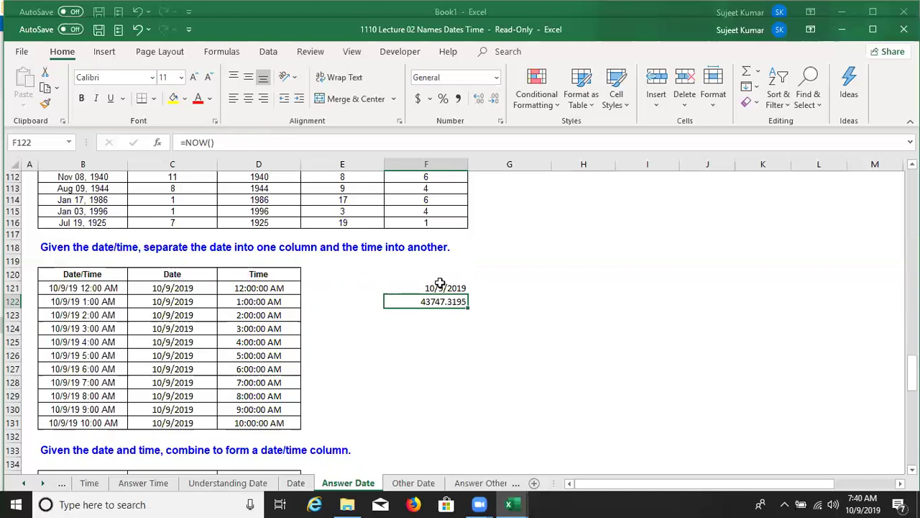
key("Return")
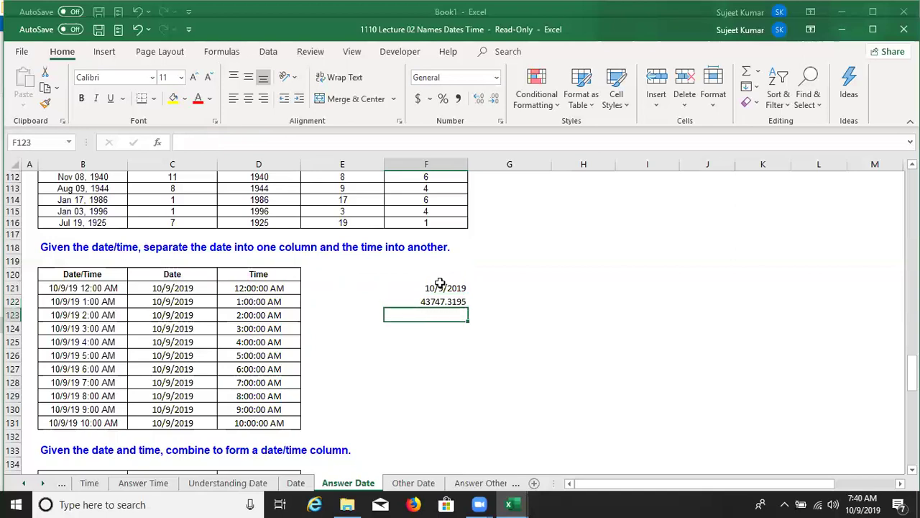
Step: Enter =INT(F122) in F123, giving 43747
type("=int(")
key("Up")
key("Return")
key("Up")
Step: Enter =F122-F123 in F124 for the time fraction, then compare with D124
key("Down")
type("=")
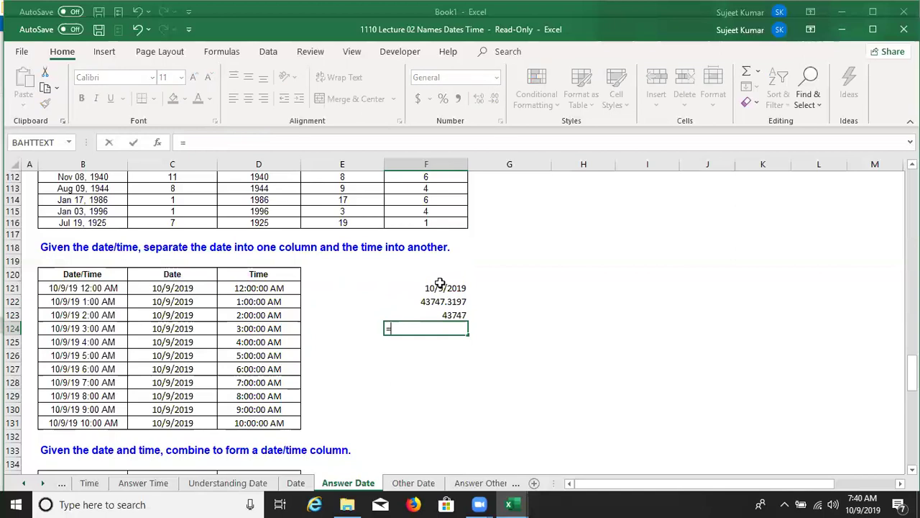
key("Up")
key("Up")
type("-")
key("Up")
key("Return")
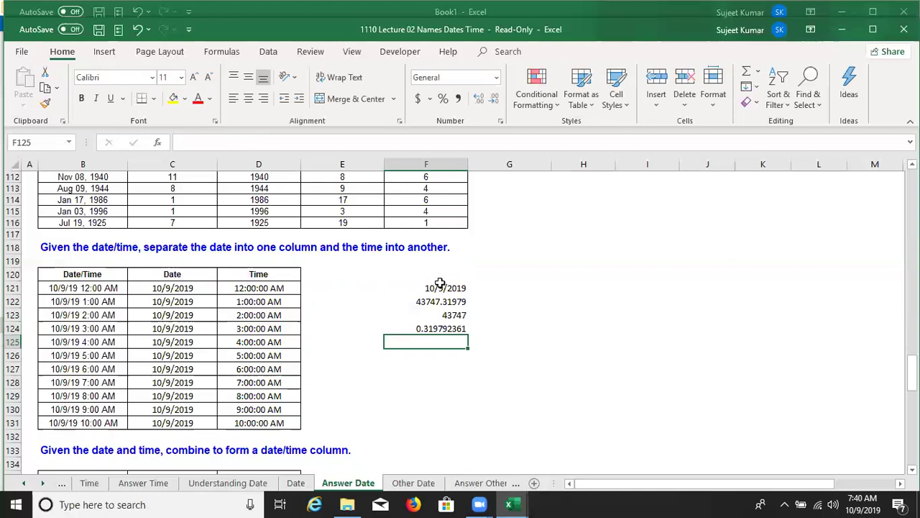
key("Up")
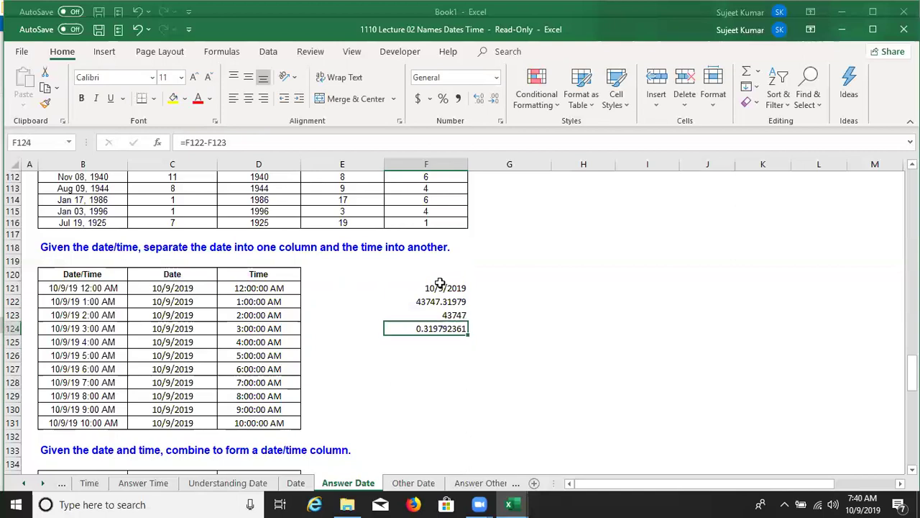
key("Left")
key("Left")
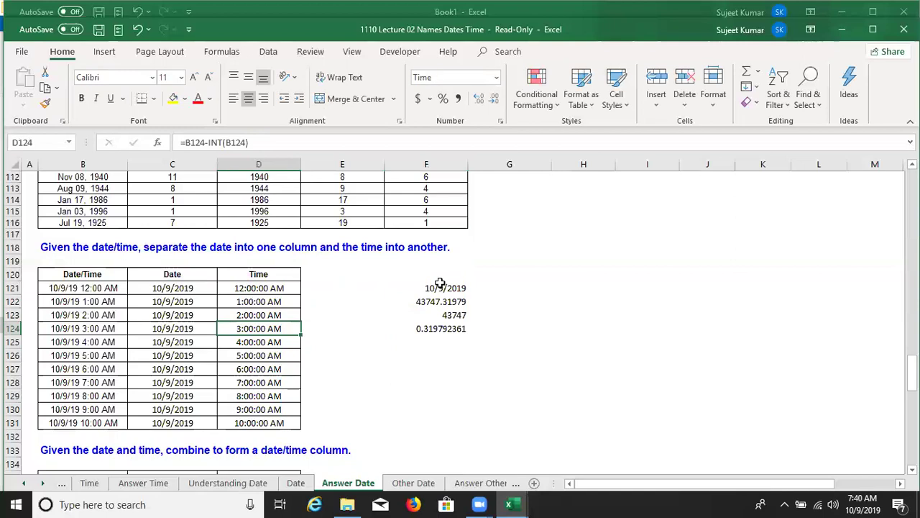
Step: Check the date/time combining formula in D136
scroll(417, 292, "down", 3)
scroll(415, 293, "down", 2)
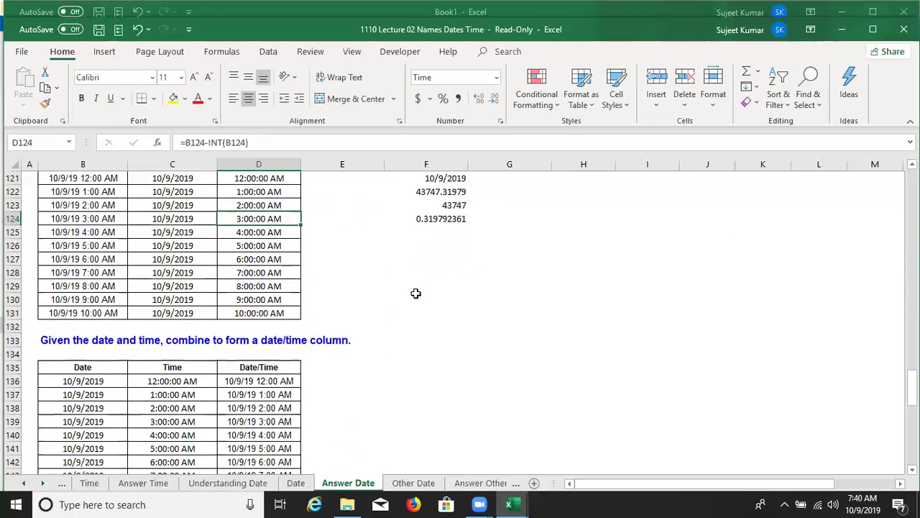
scroll(415, 293, "down", 2)
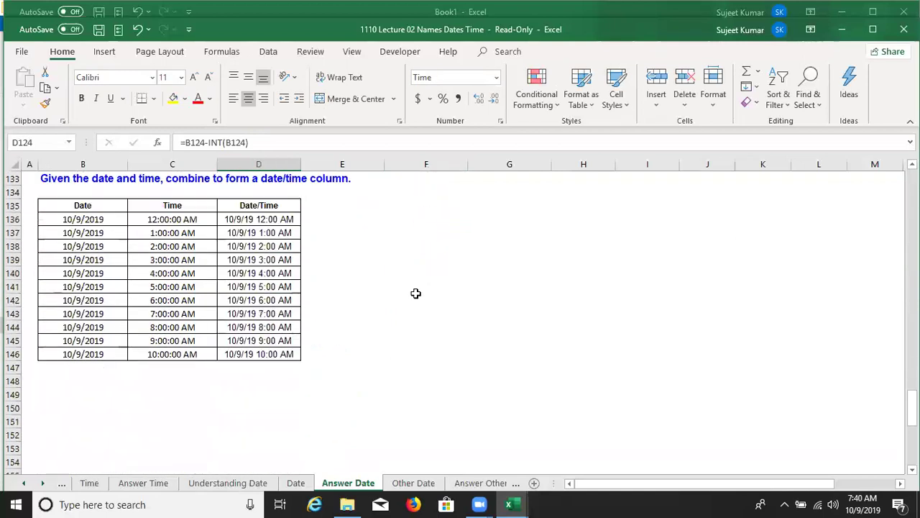
left_click(243, 221)
scroll(180, 262, "up", 1)
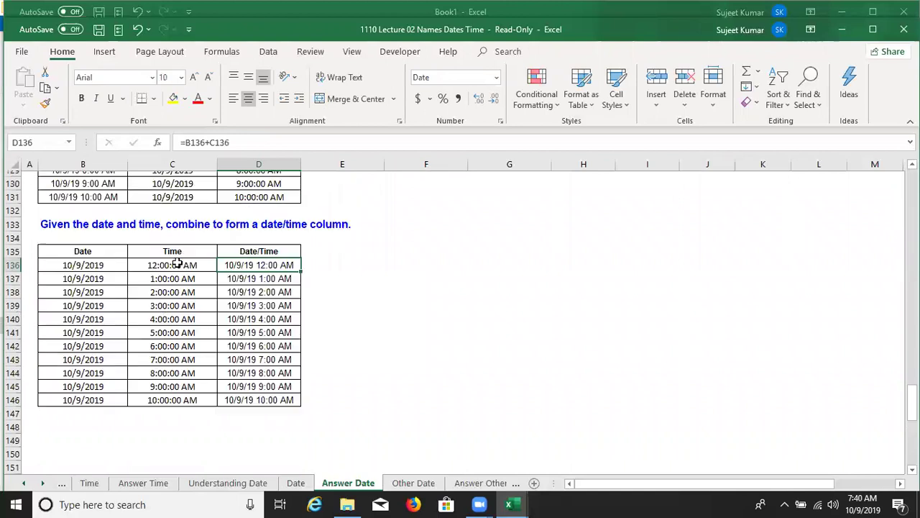
scroll(179, 262, "up", 1)
Step: View the blank End of Month exercise on Other Date, then the filled Answer Other Date sheet
left_click(430, 486)
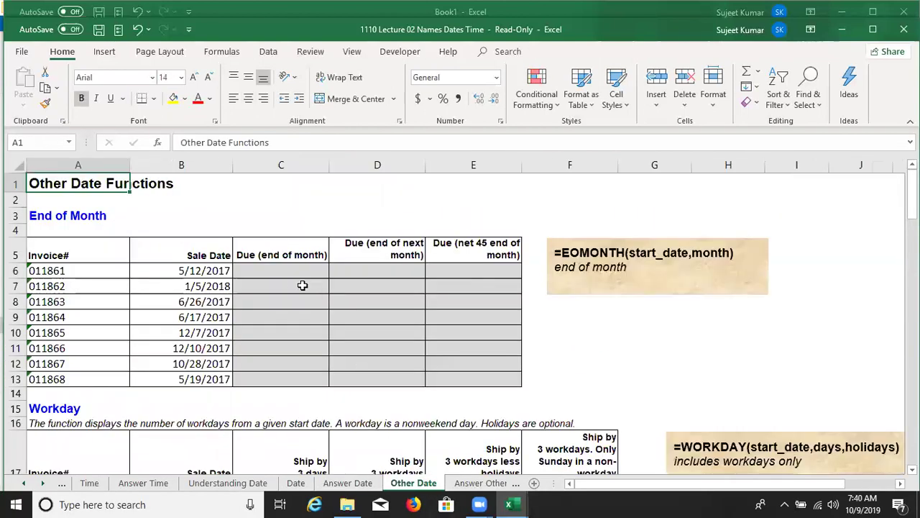
left_click(289, 287)
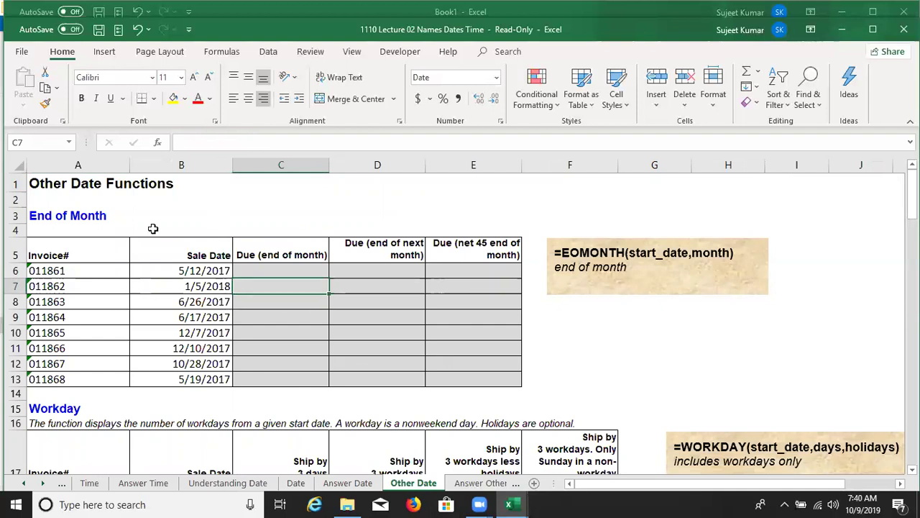
left_click(83, 220)
left_click(481, 482)
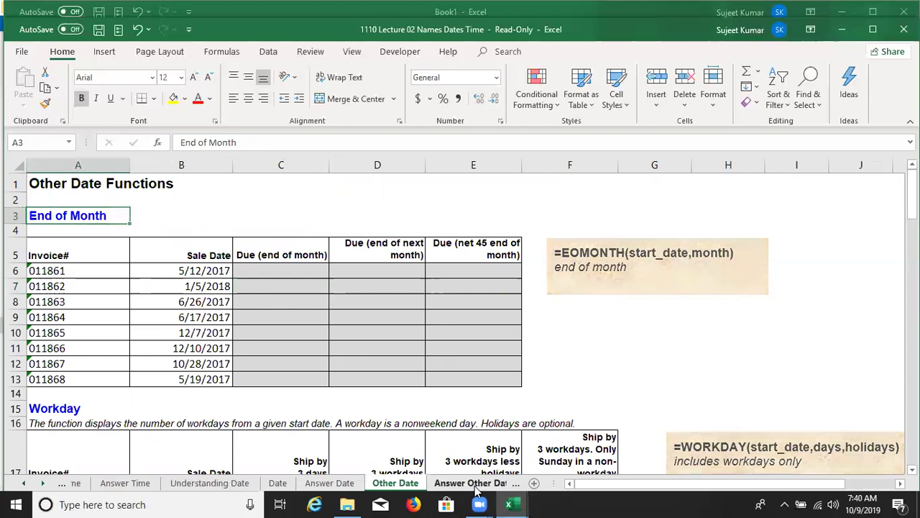
left_click(68, 214)
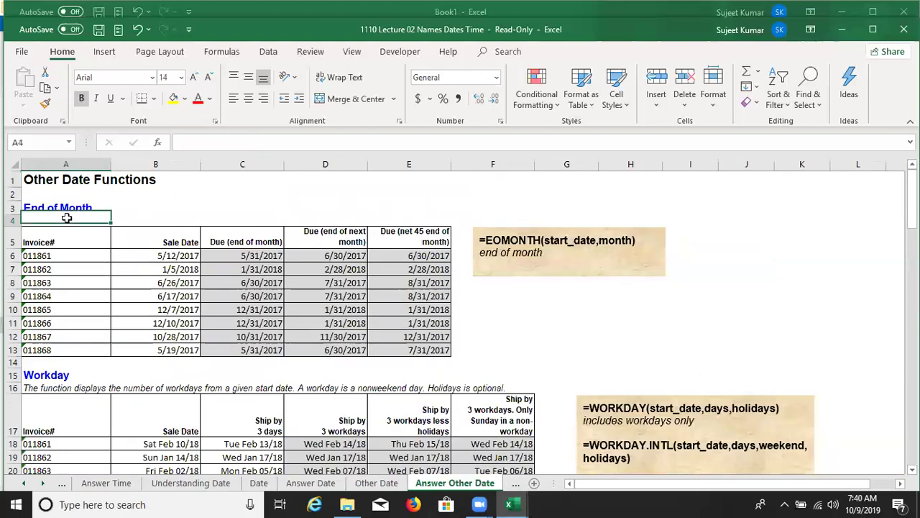
left_click(154, 256)
left_click(150, 315)
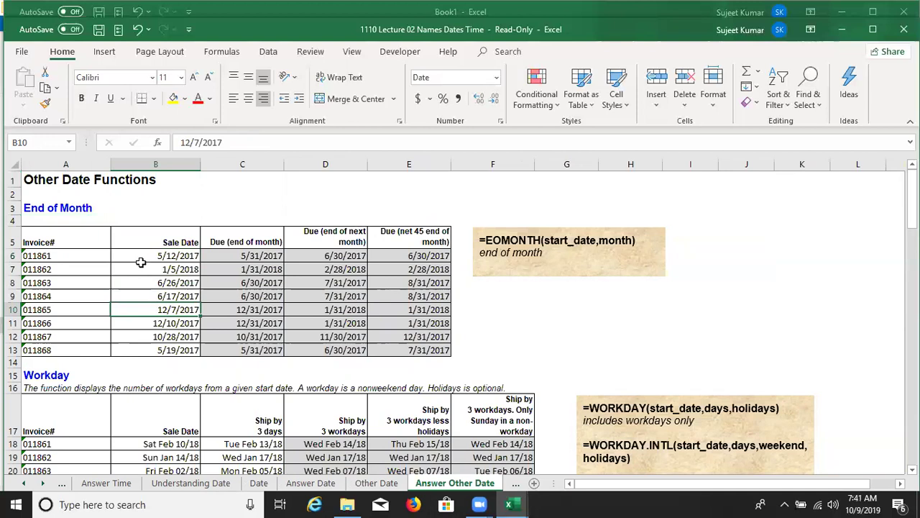
left_click(246, 255)
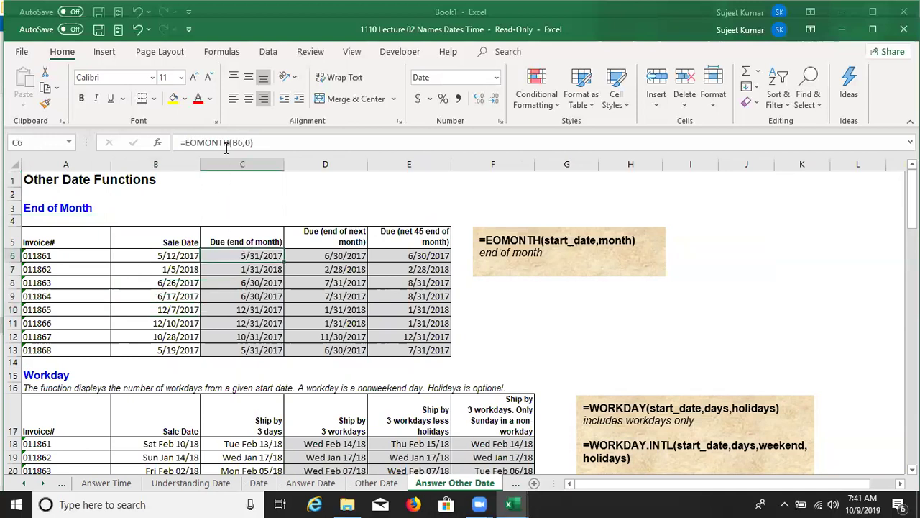
double_click(238, 256)
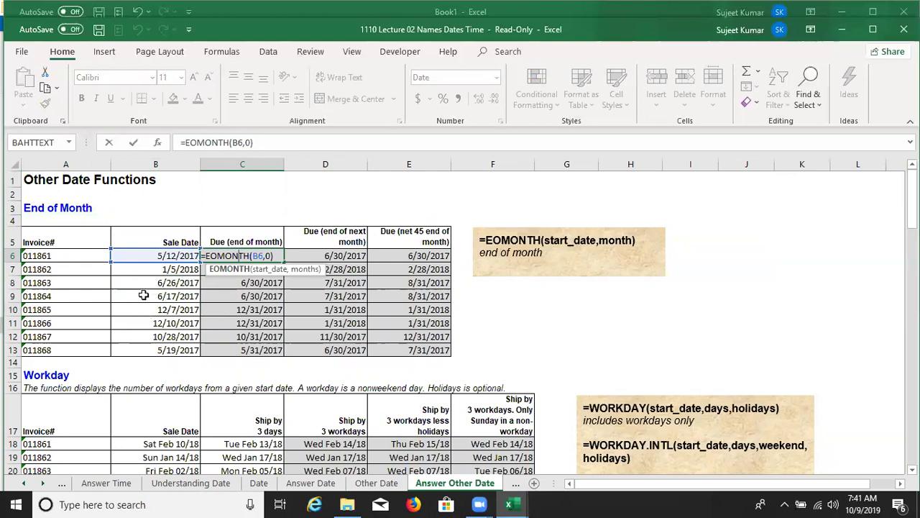
double_click(256, 256)
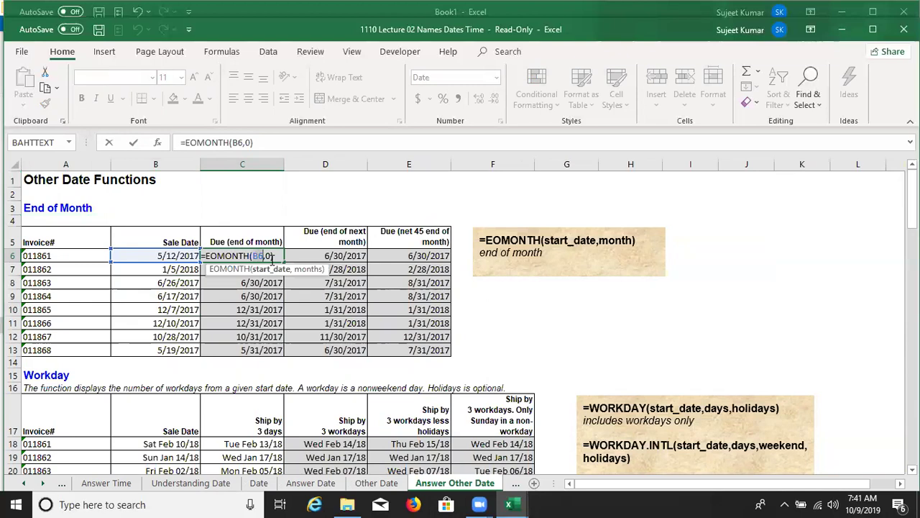
left_click(272, 256)
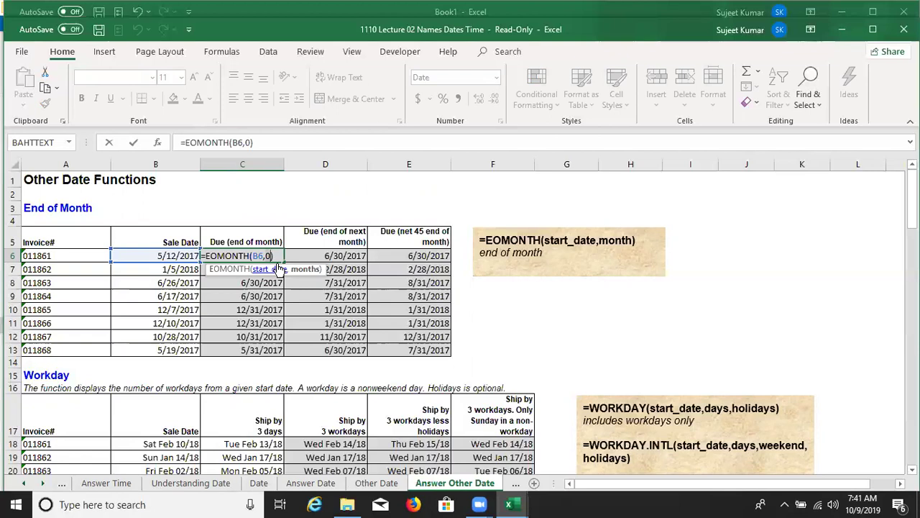
key("Return")
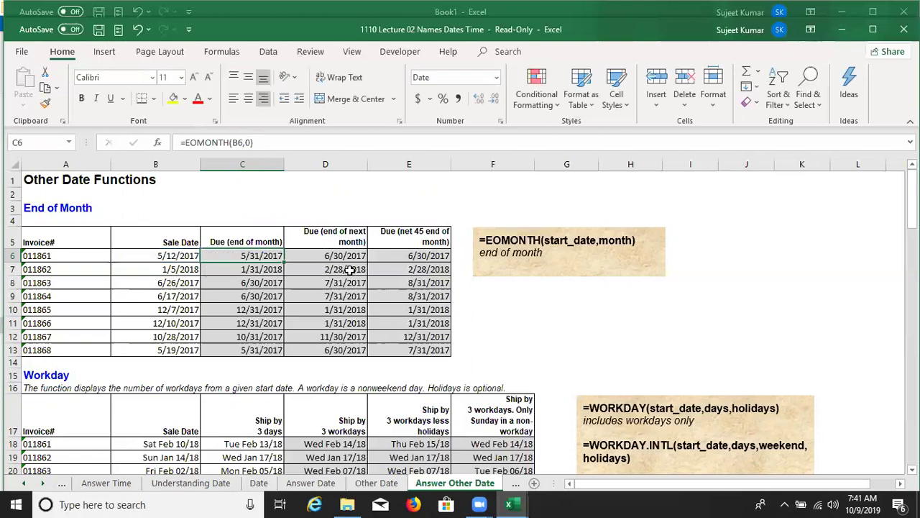
left_click(345, 256)
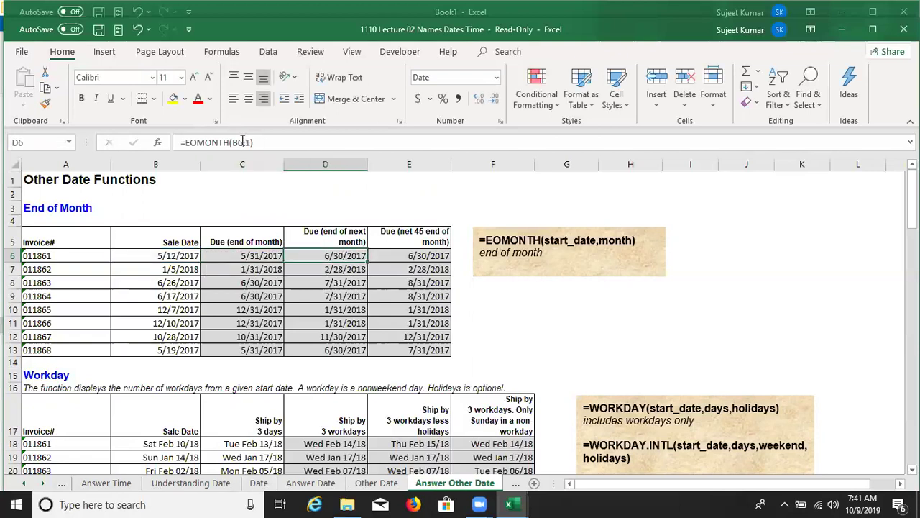
left_click(391, 254)
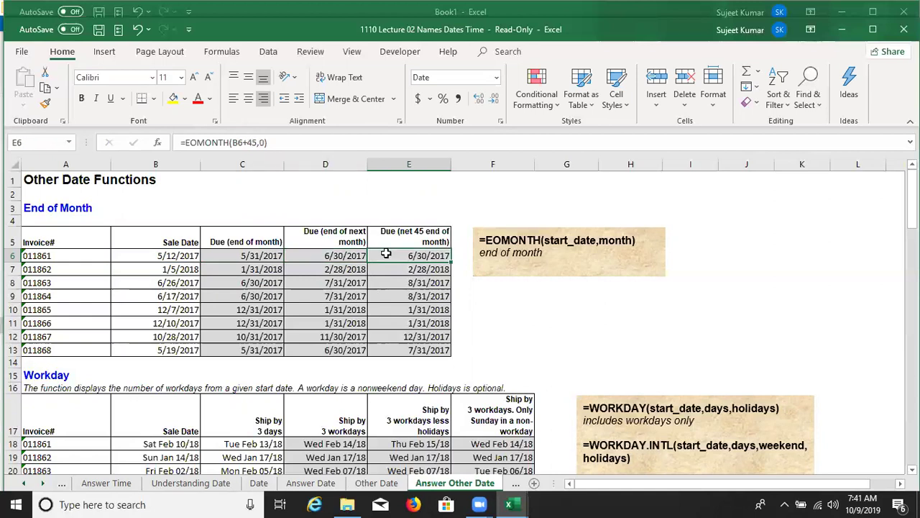
left_click(235, 143)
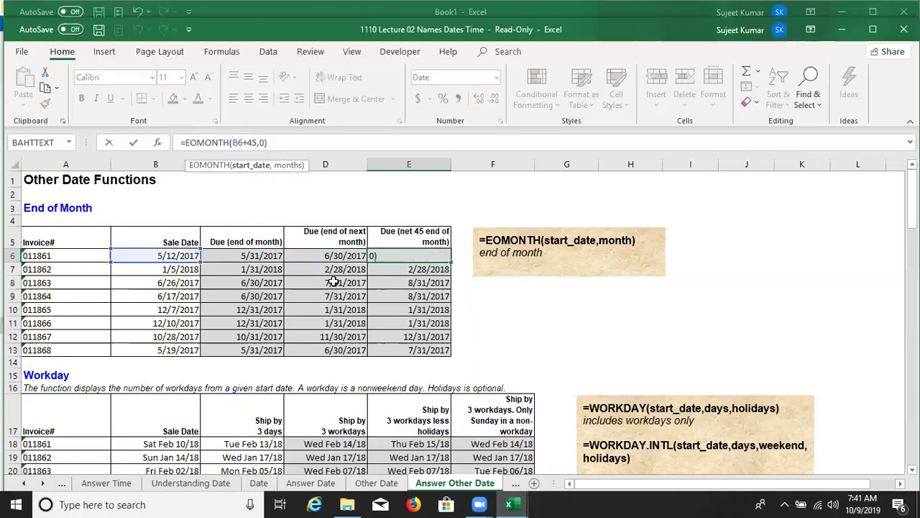
double_click(252, 142)
key("Escape")
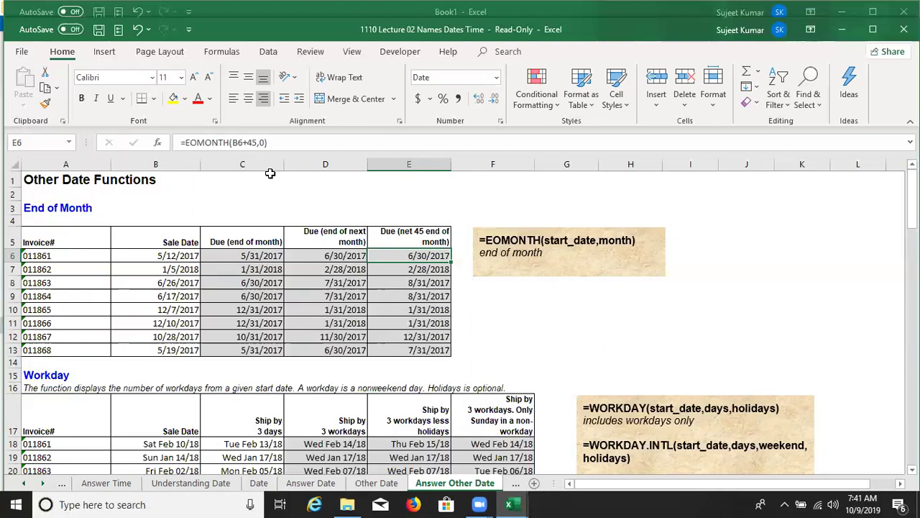
key("F2")
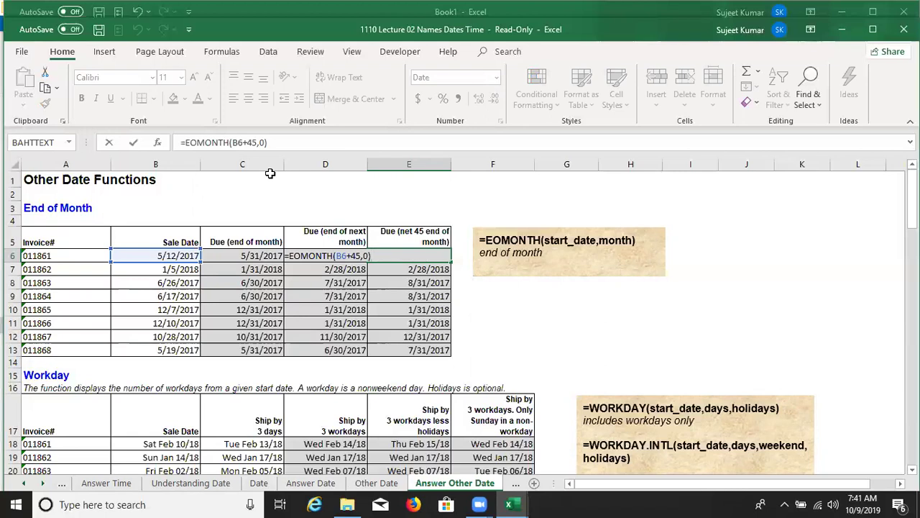
key("ctrl+Return")
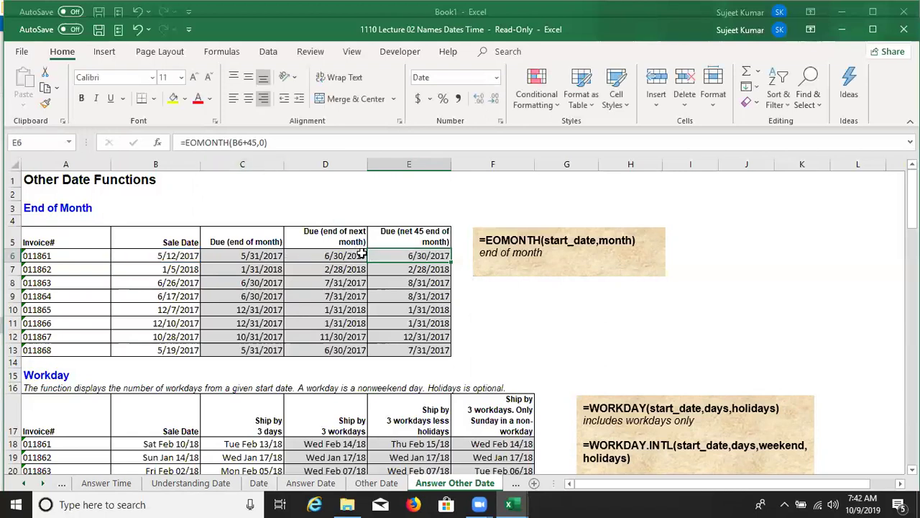
scroll(468, 223, "down", 1)
left_click(482, 221)
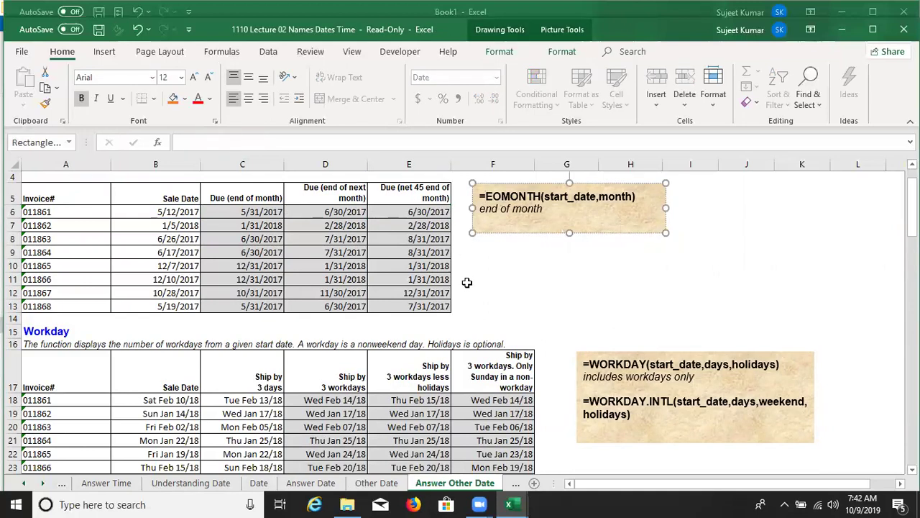
left_click(497, 288)
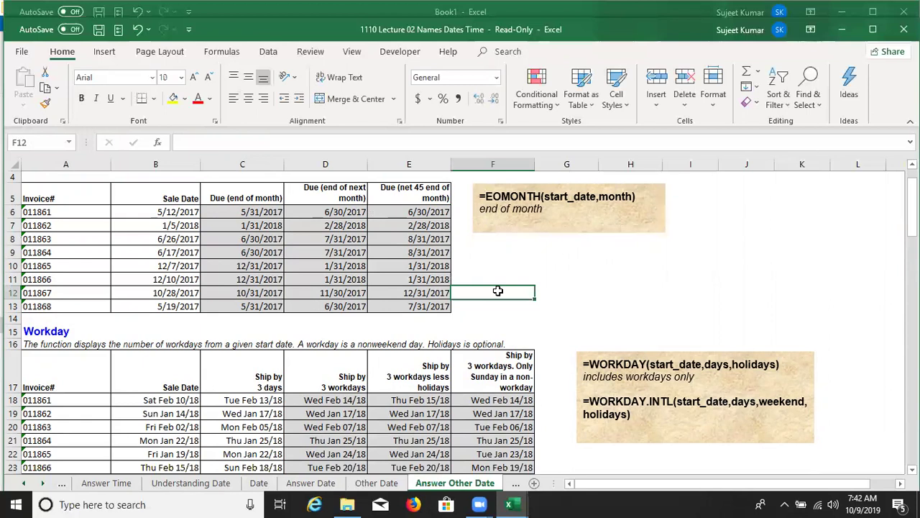
scroll(622, 334, "down", 1)
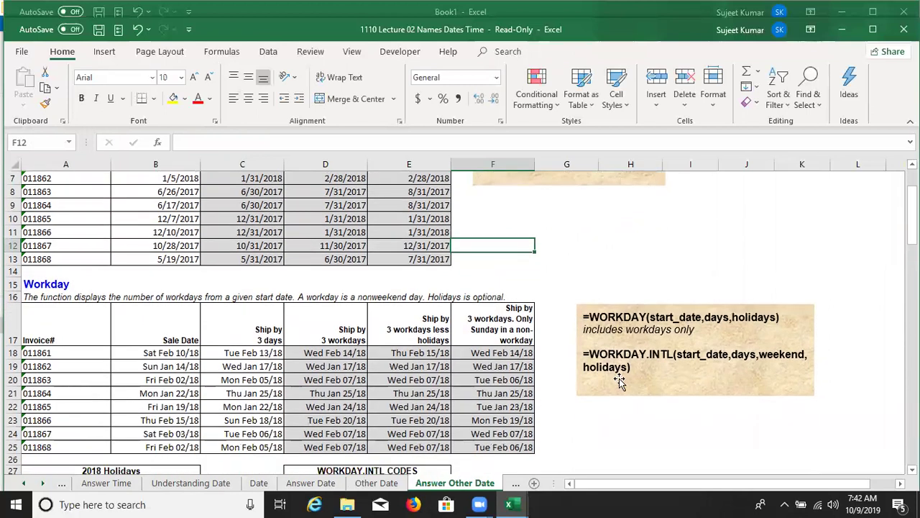
scroll(614, 377, "down", 2)
scroll(615, 376, "down", 1)
scroll(615, 377, "up", 2)
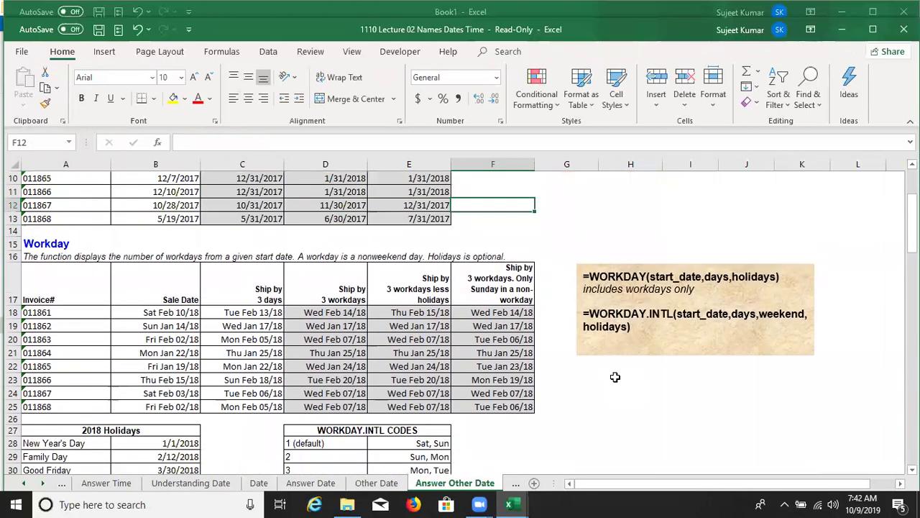
scroll(608, 377, "up", 3)
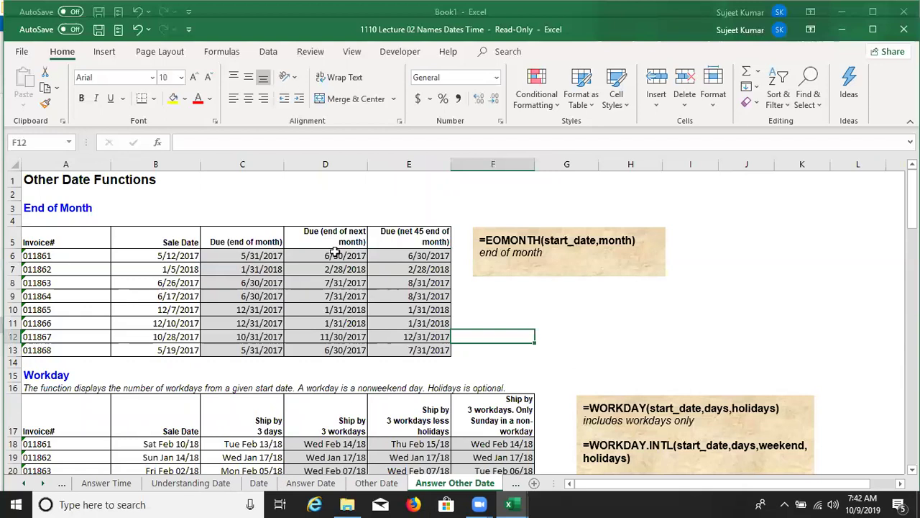
left_click(416, 262)
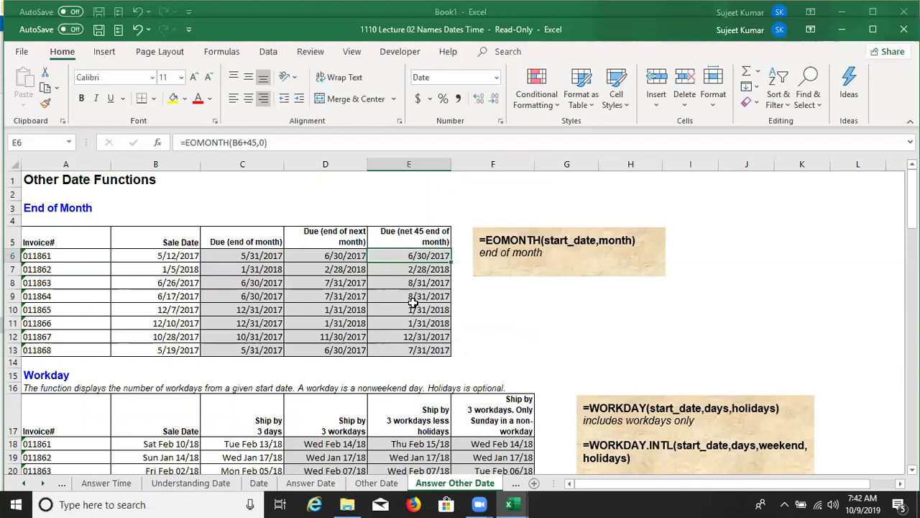
left_click(164, 256)
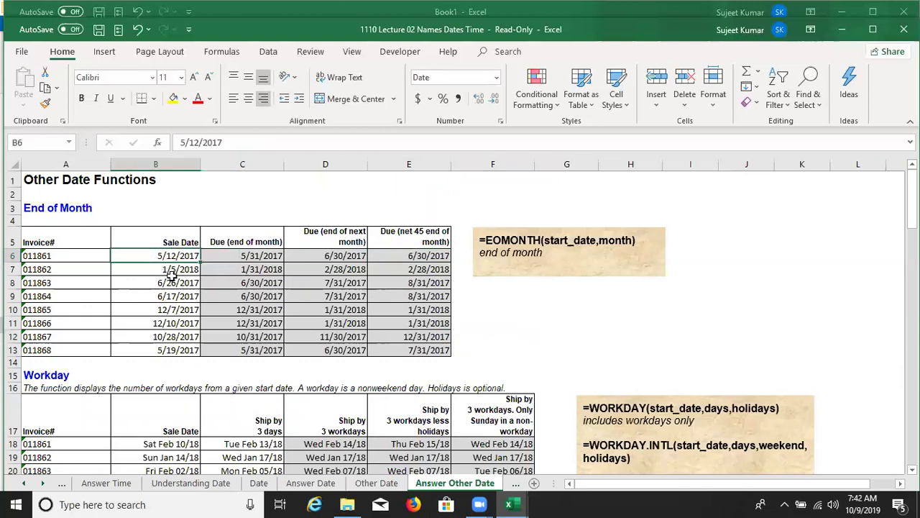
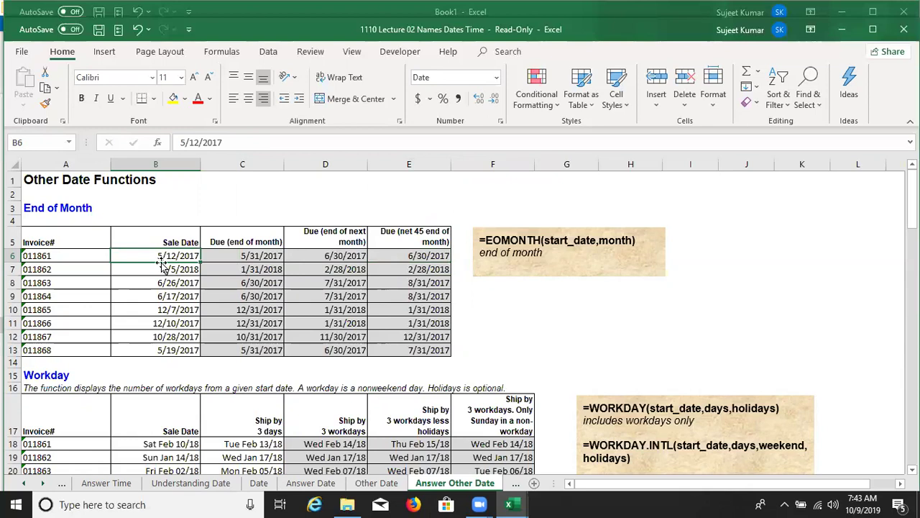
Step: Inspect the net 45 due date formula in E6 without changing it
left_click(414, 256)
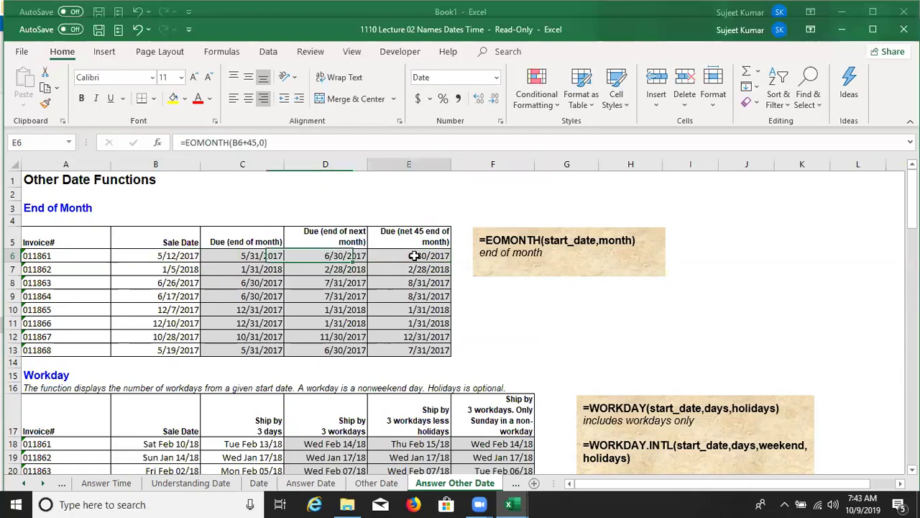
double_click(414, 256)
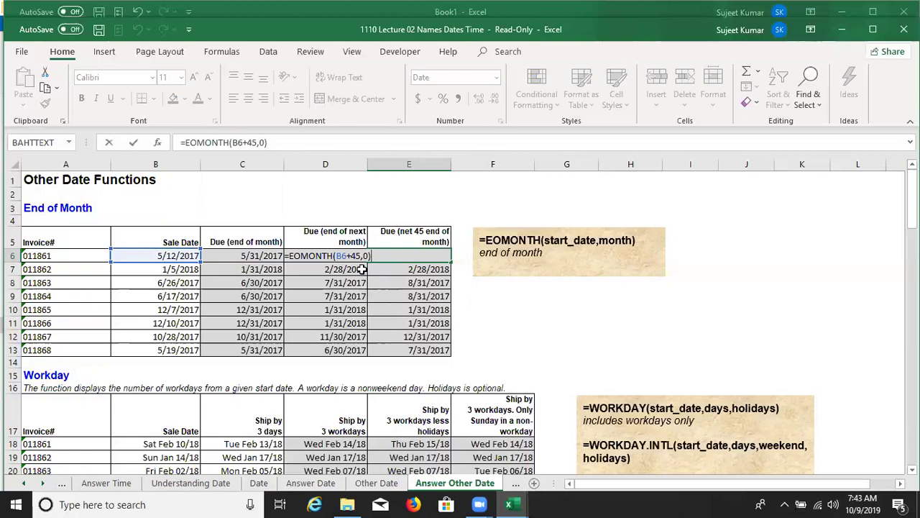
key("ctrl+Return")
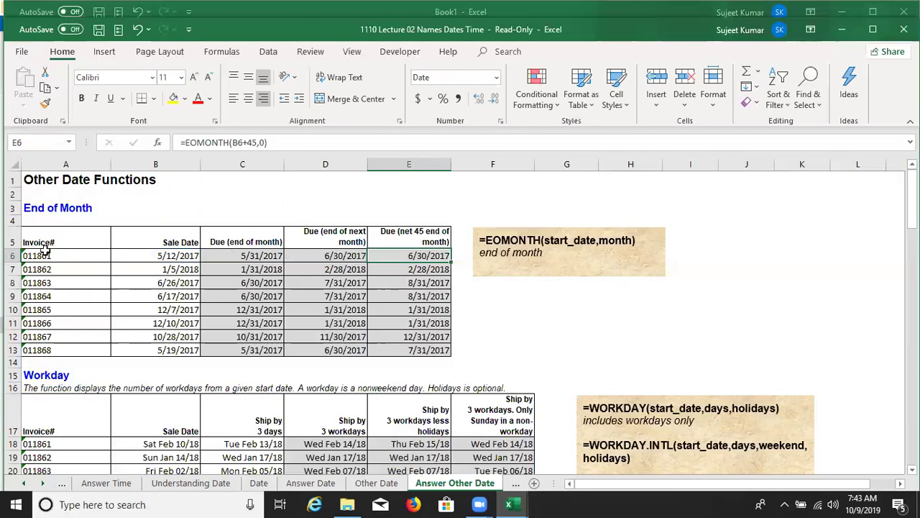
Step: On the Other Date sheet, enter =B6+45 in E6 as the net 45 due date
left_click(368, 483)
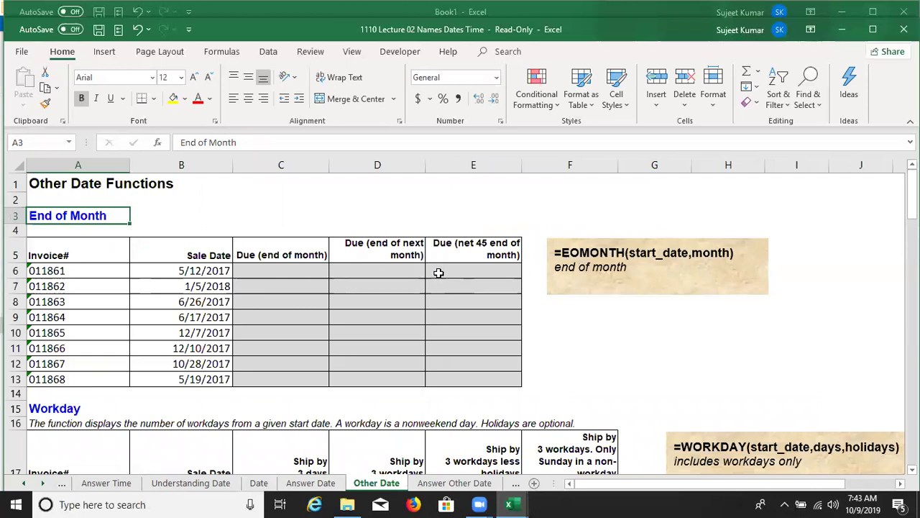
left_click(291, 276)
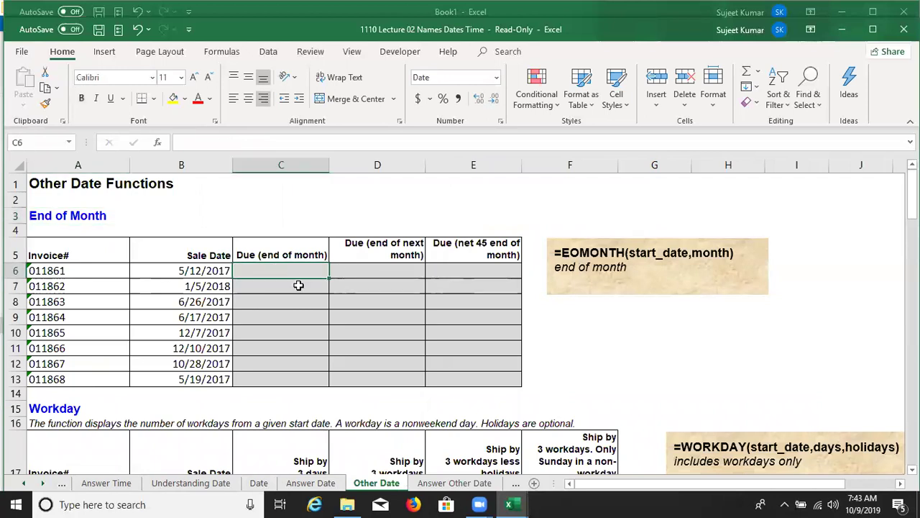
type("=")
key("Escape")
key("Right")
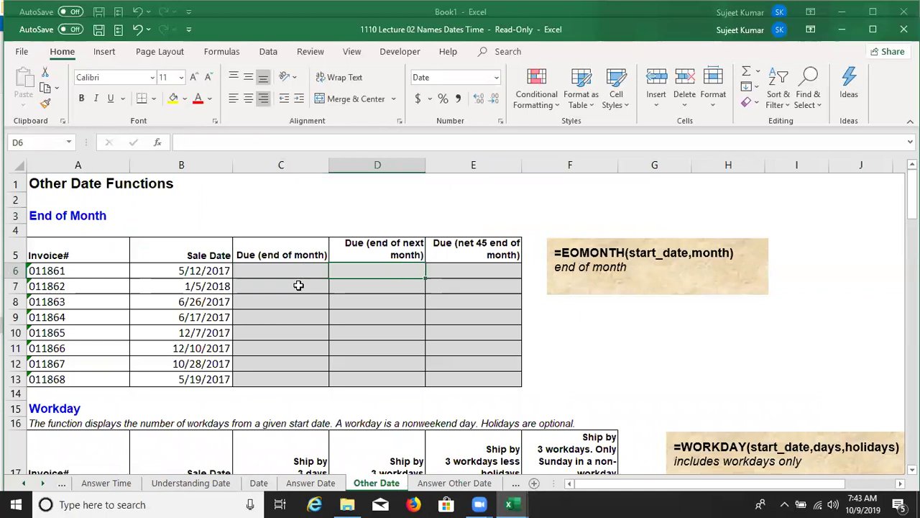
key("Right")
type("=")
key("Left")
key("Left")
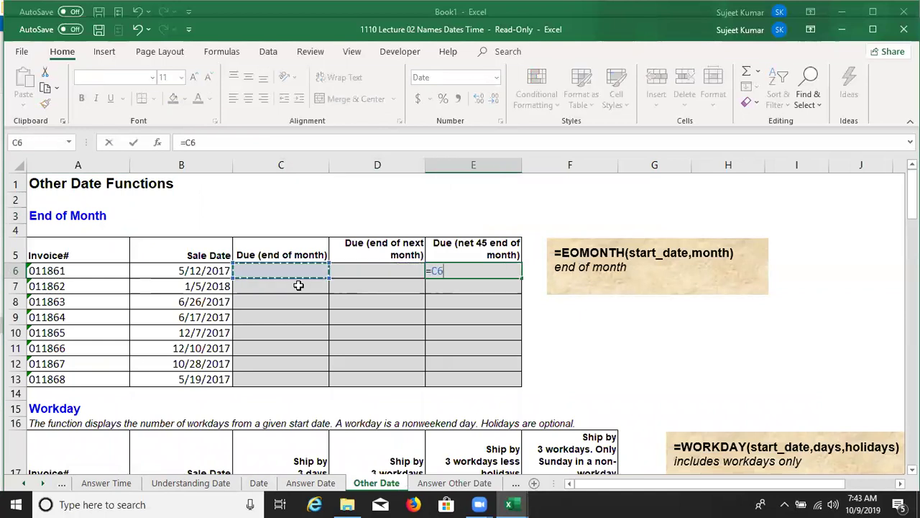
key("Left")
type("+45")
key("Return")
Step: Enter =EOMONTH(E6,0) in E7 for the end-of-month due date
key("Up")
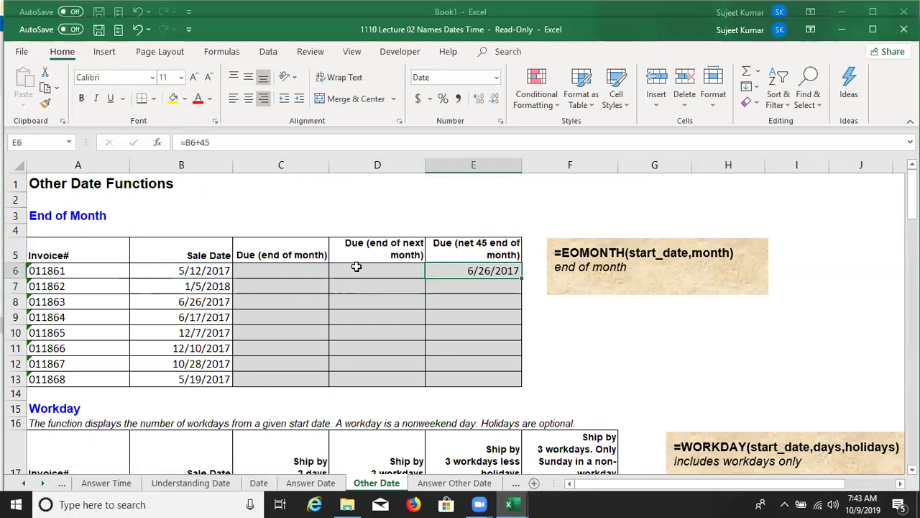
key("Down")
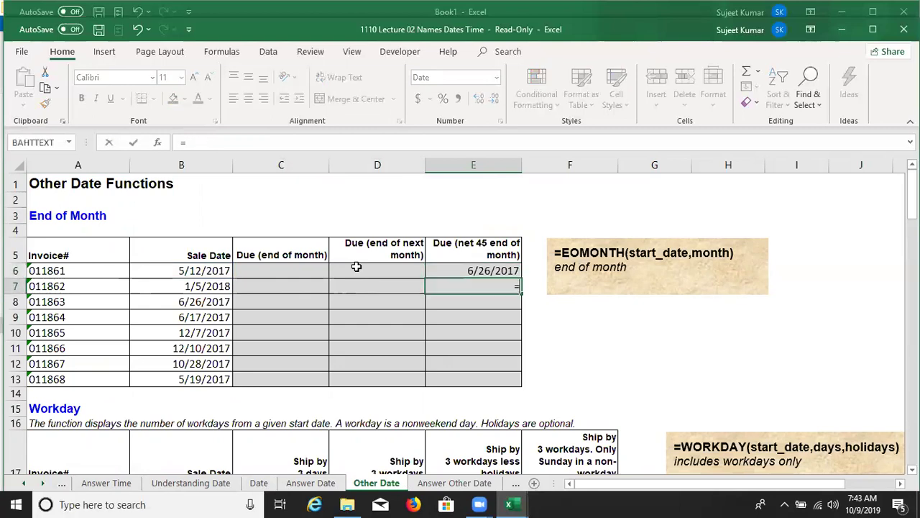
type("=eo")
key("Tab")
key("Up")
type(",0)")
key("ctrl+Return")
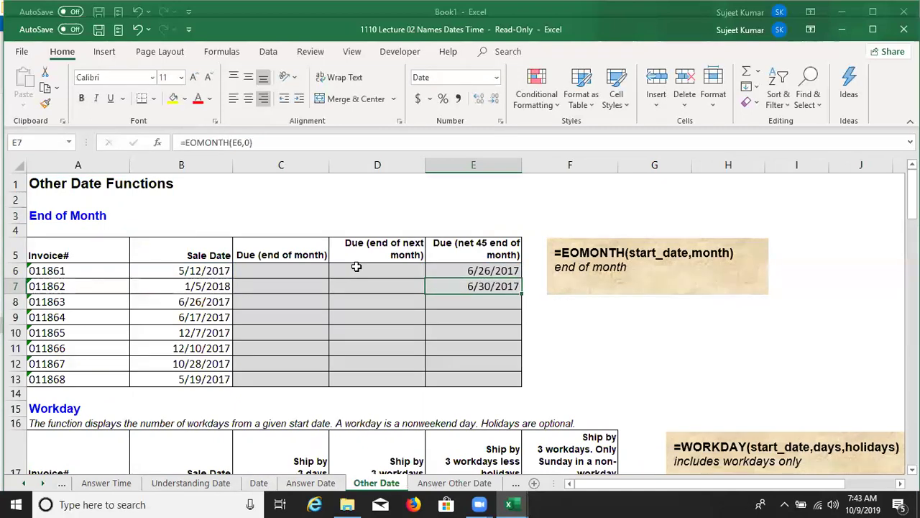
Step: Replace E6 with =EOMONTH(B6+45,0) so it shows 6/30/2017
key("Up")
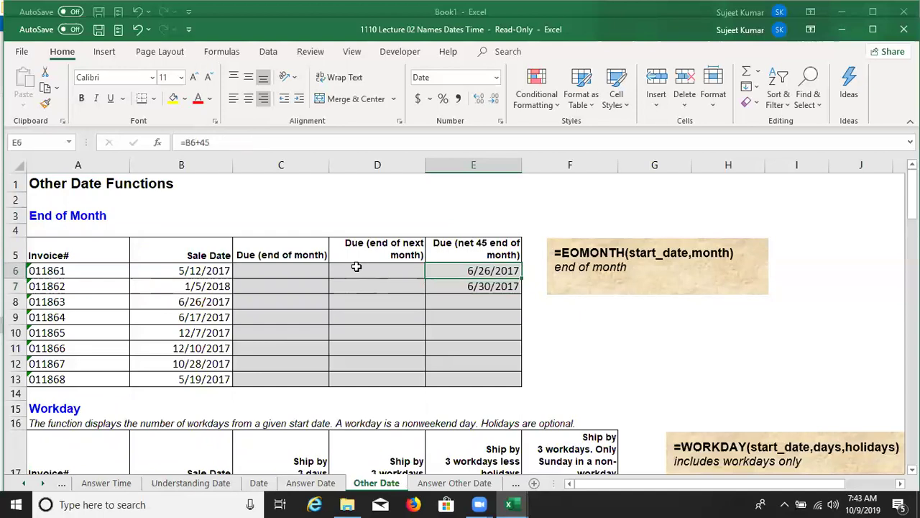
type("=eo")
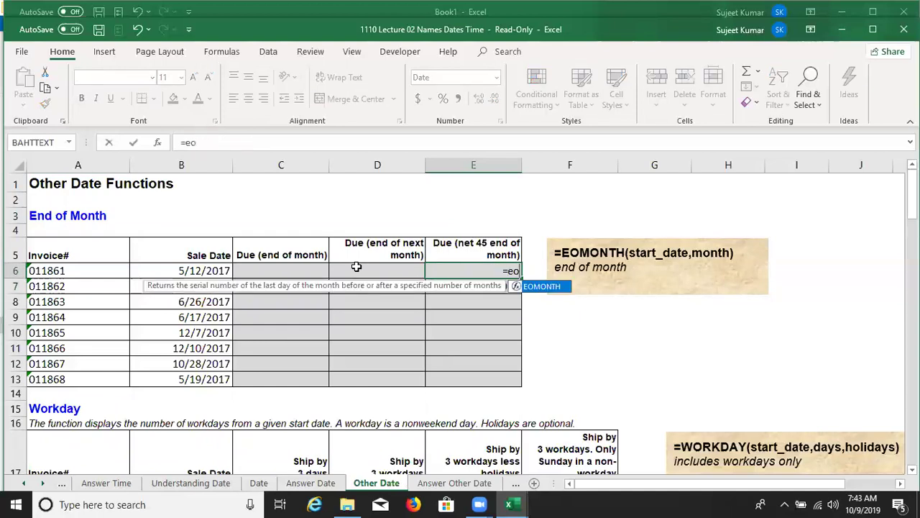
key("Tab")
key("Left")
key("Left")
key("Left")
type("+45,0")
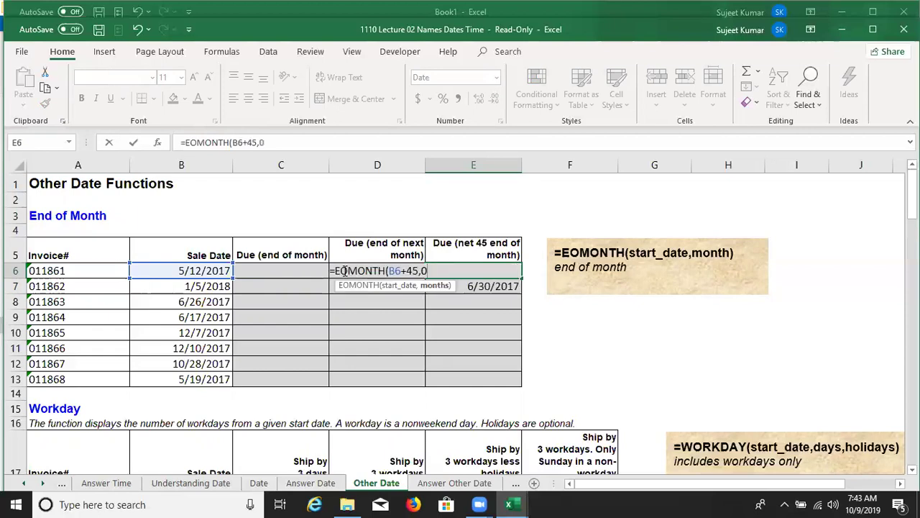
type(")")
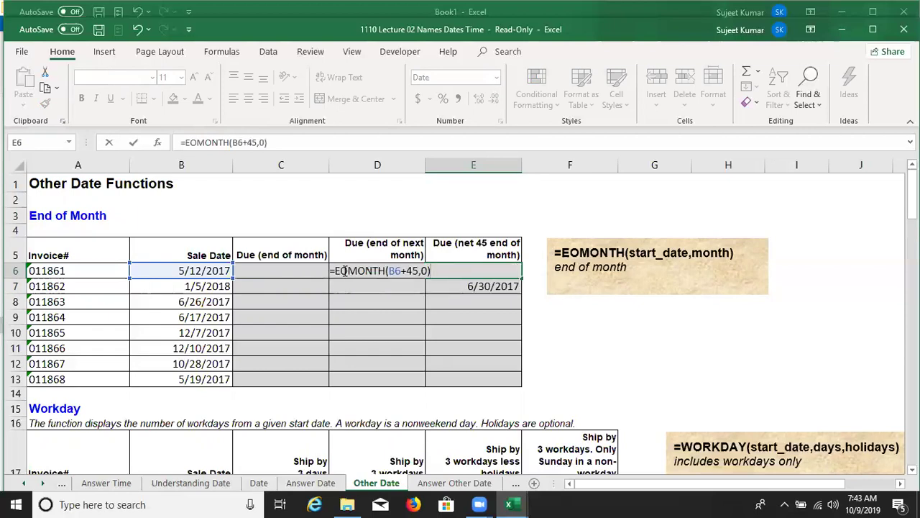
key("Return")
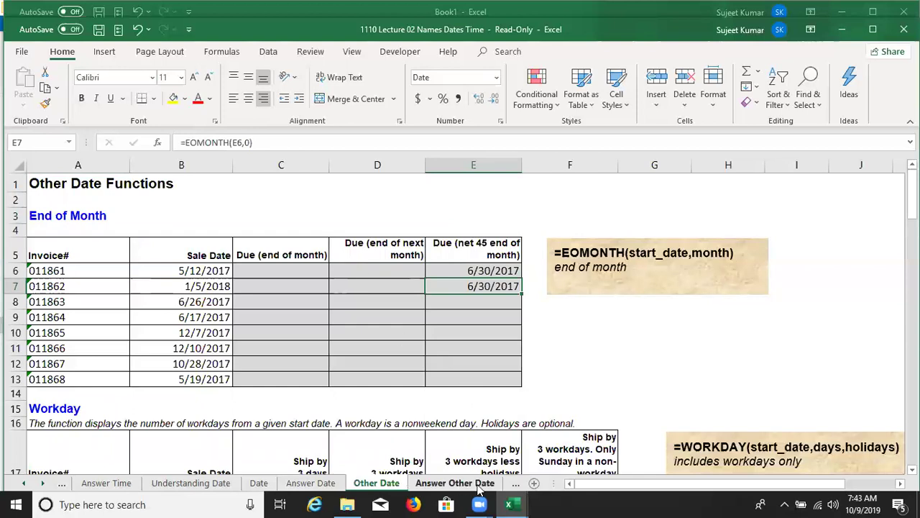
left_click(454, 484)
Step: Scroll through the Answer Other Date sheet's Workday and Net Workdays sections
scroll(603, 397, "down", 3)
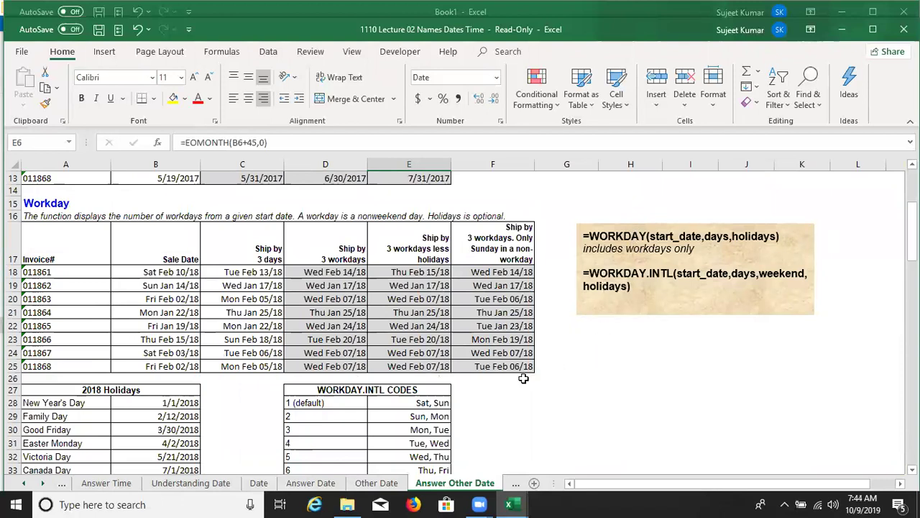
scroll(524, 378, "down", 5)
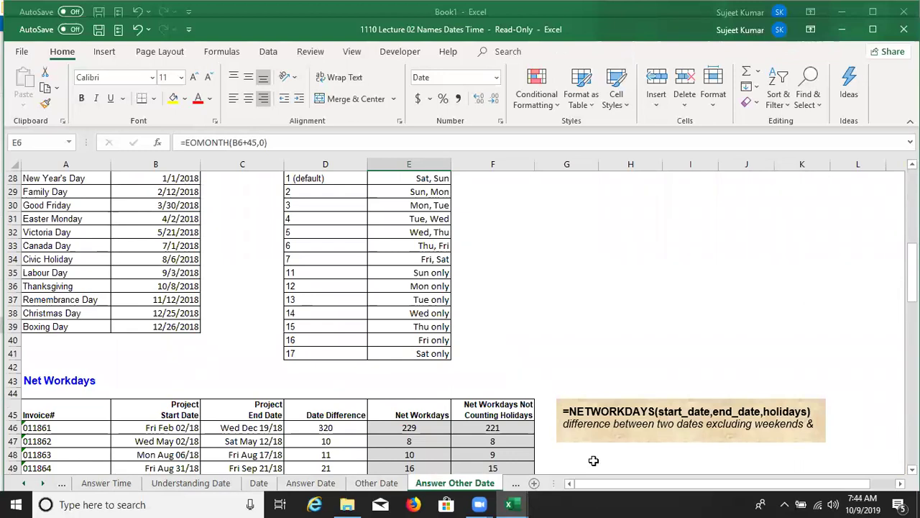
scroll(639, 415, "down", 5)
scroll(639, 415, "down", 3)
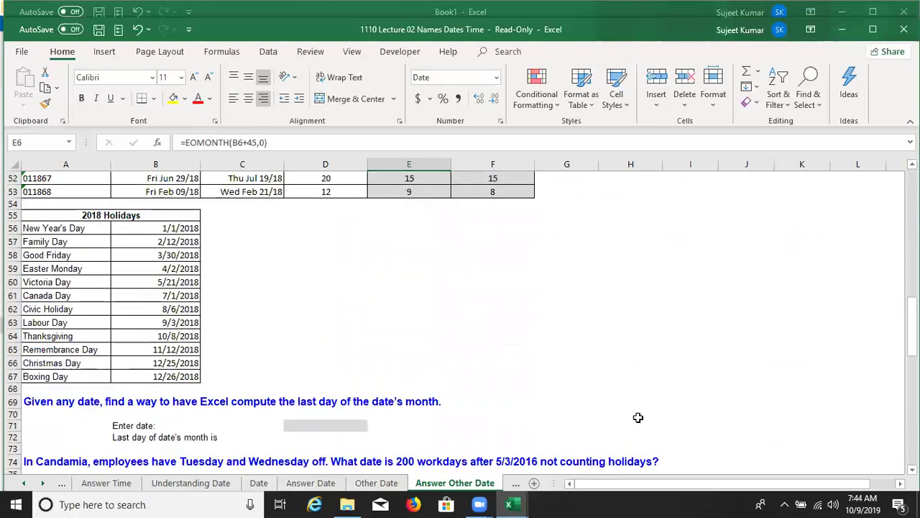
scroll(639, 415, "down", 4)
scroll(637, 417, "down", 1)
scroll(636, 419, "down", 5)
scroll(636, 419, "down", 5)
scroll(636, 418, "up", 5)
scroll(636, 419, "up", 12)
scroll(636, 410, "up", 2)
Step: In Book1, enter start date 1/1 in F47 and =G47-F47 in H47
key("alt+Tab")
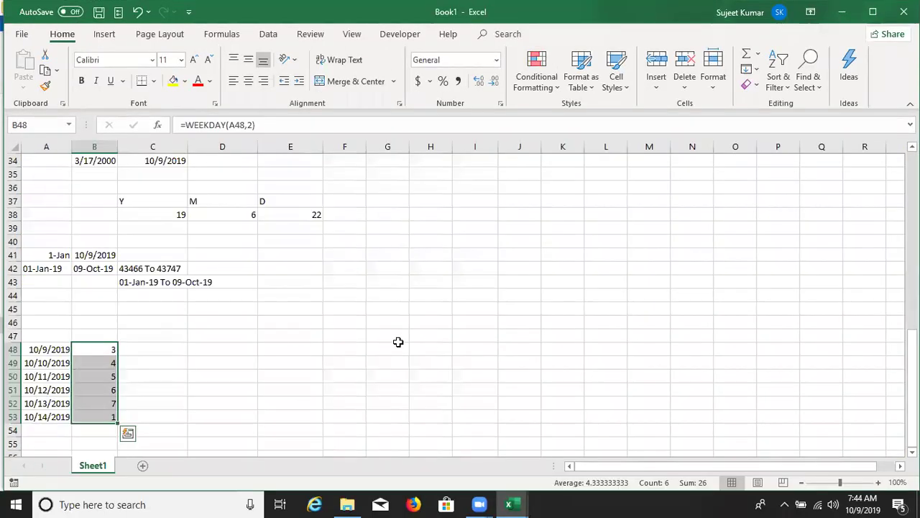
left_click(341, 339)
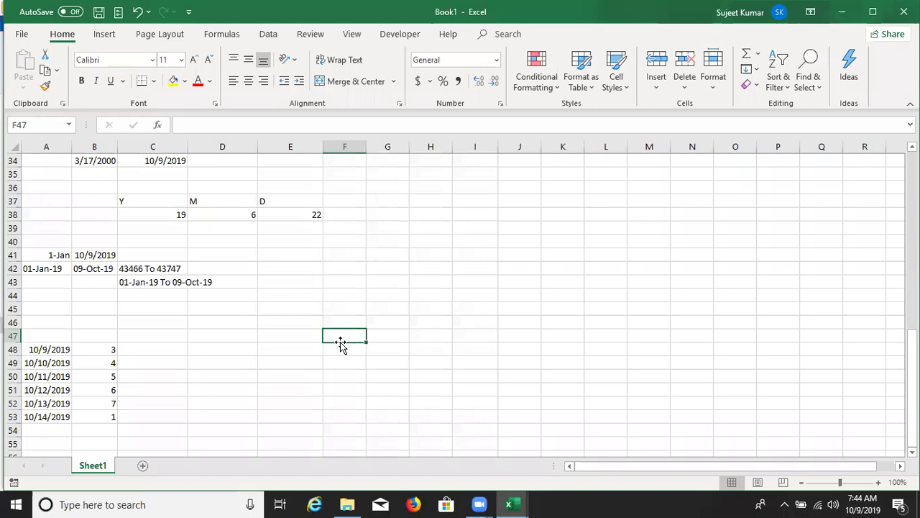
type("1/1")
key("Tab")
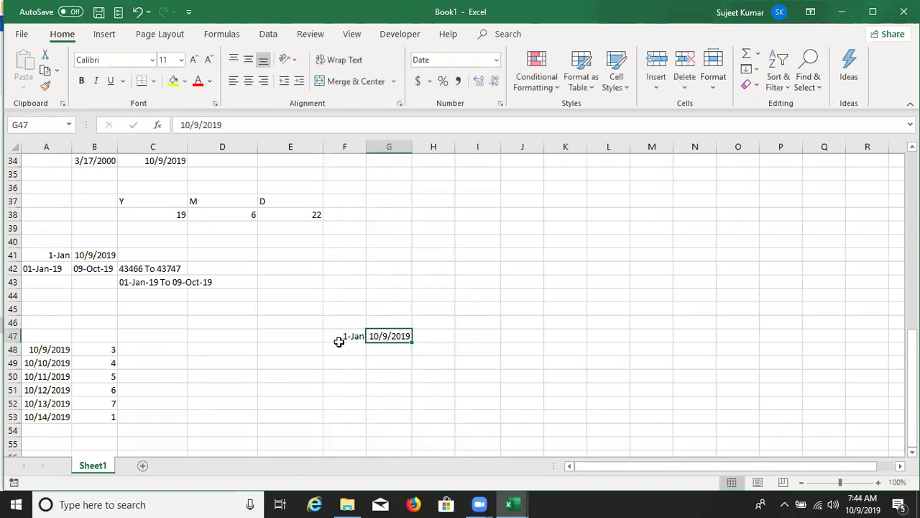
key("Right")
type("=")
key("Left")
type("-")
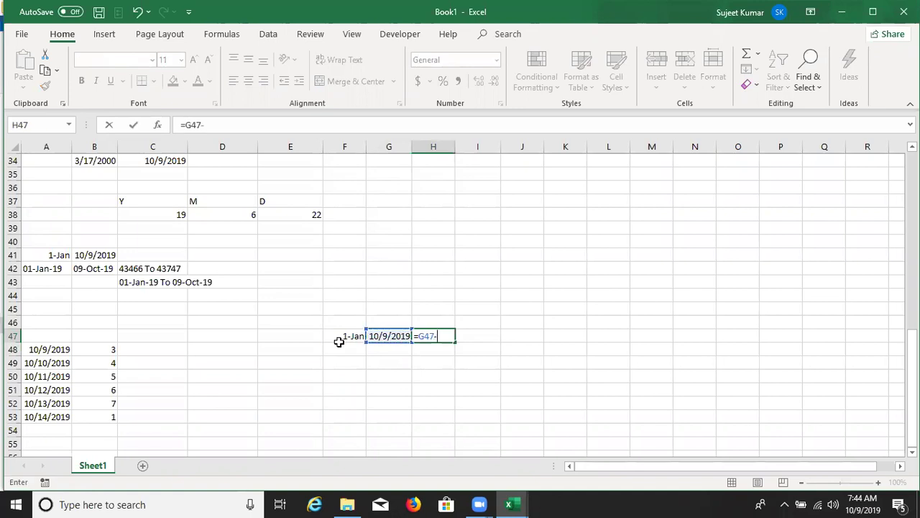
key("Left")
key("Left")
key("Return")
key("Up")
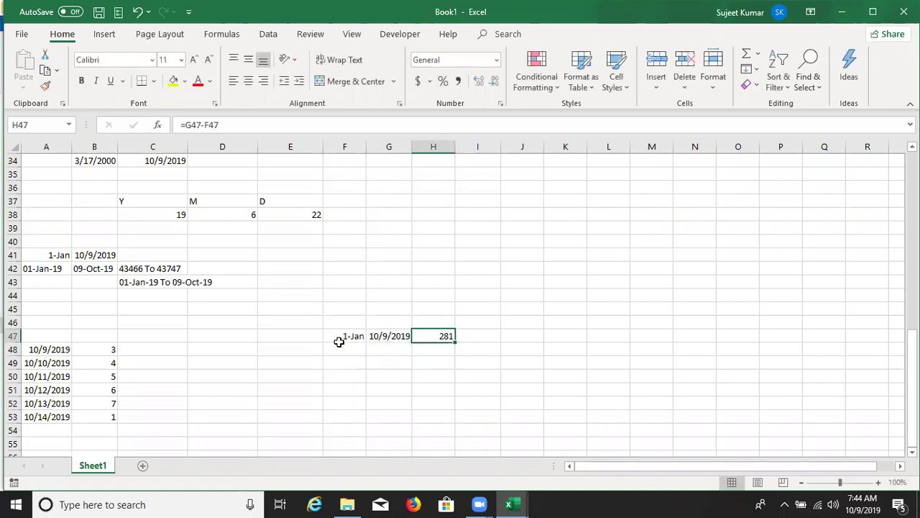
Step: Copy the F47:G47 start and end dates into E49:F49
left_click(339, 342)
key("shift+Right")
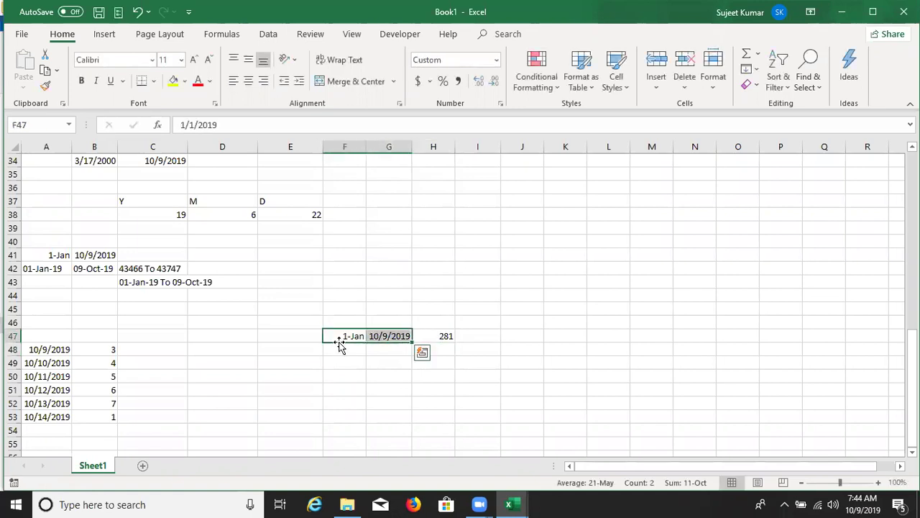
key("ctrl+c")
left_click(340, 347)
key("Left")
key("Down")
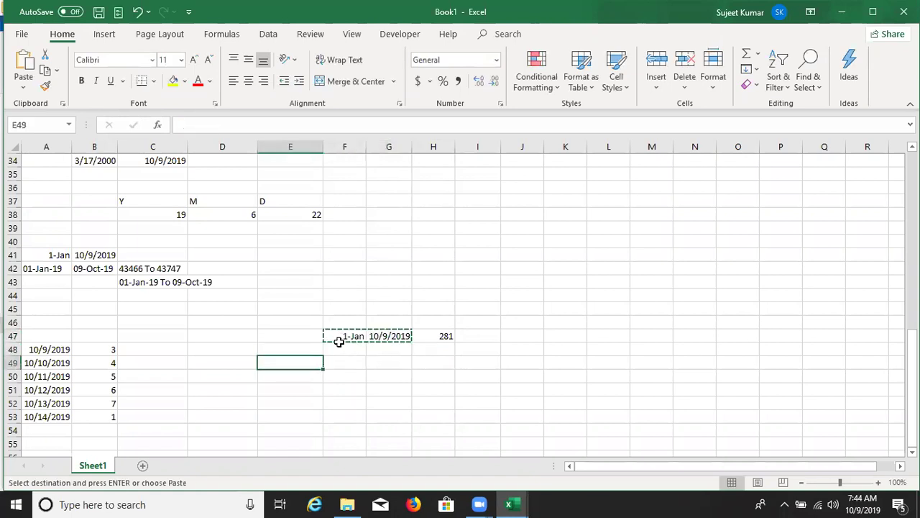
key("Return")
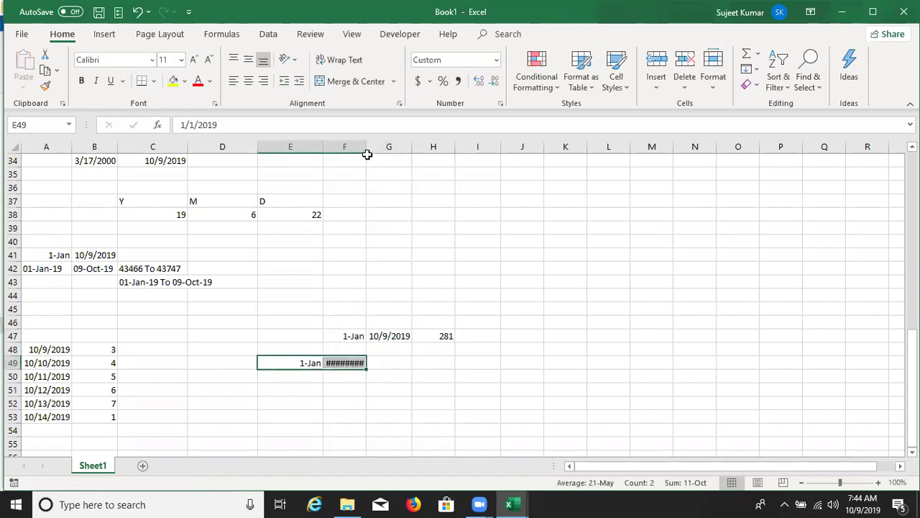
Step: AutoFit column F so the 10/9/2019 end date in F49 shows fully
double_click(367, 148)
left_click(395, 364)
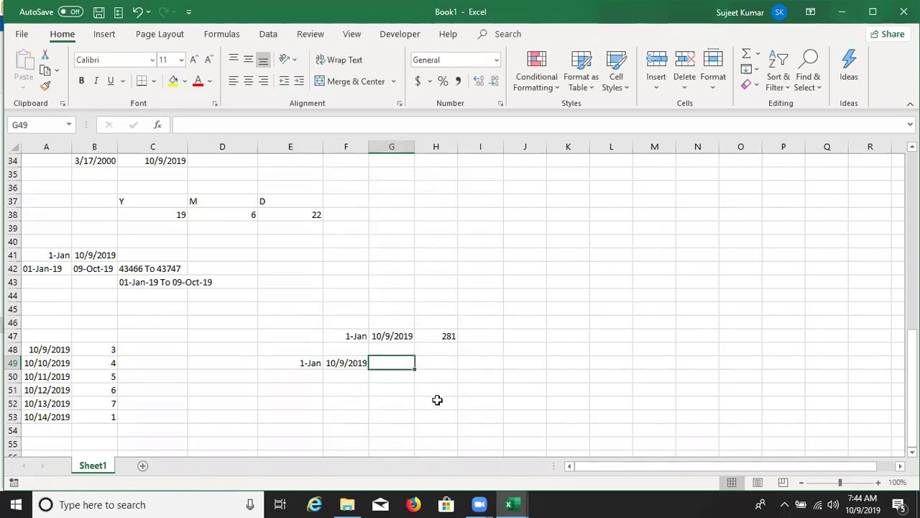
type("=")
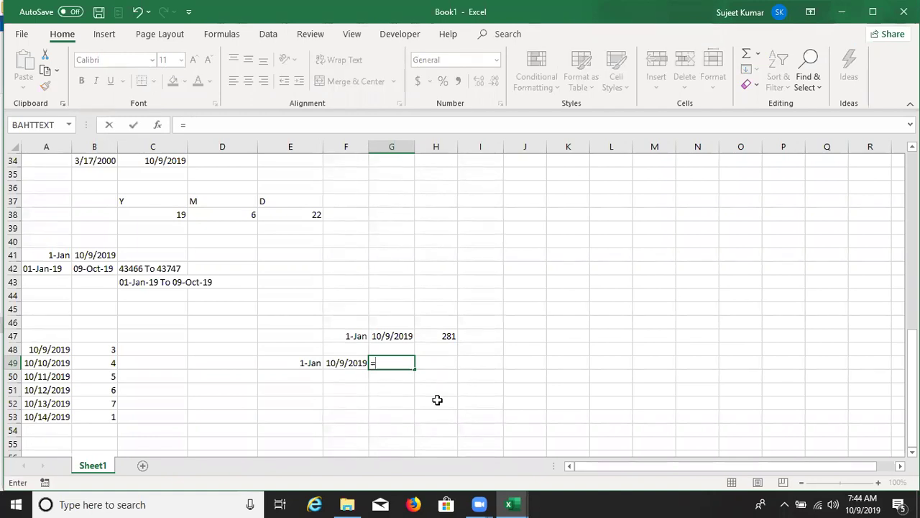
key("Escape")
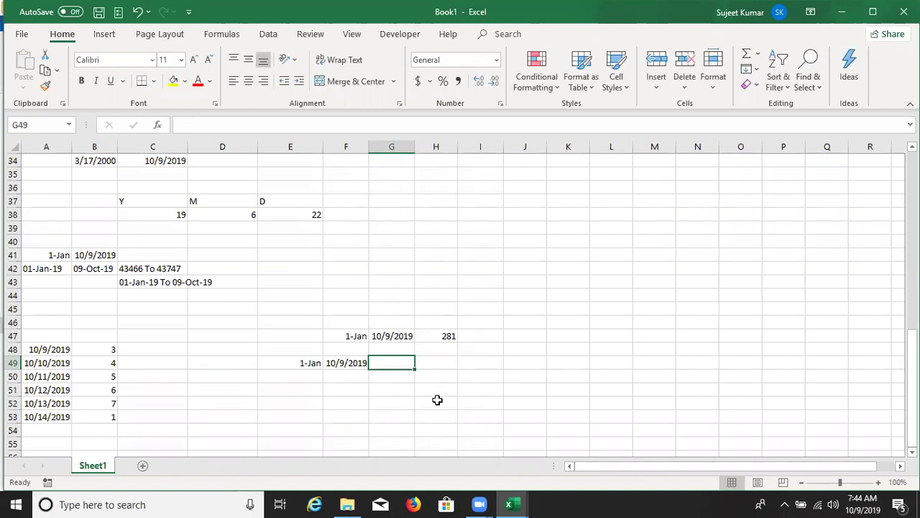
key("Left")
key("Left")
key("Right")
key("shift+Left")
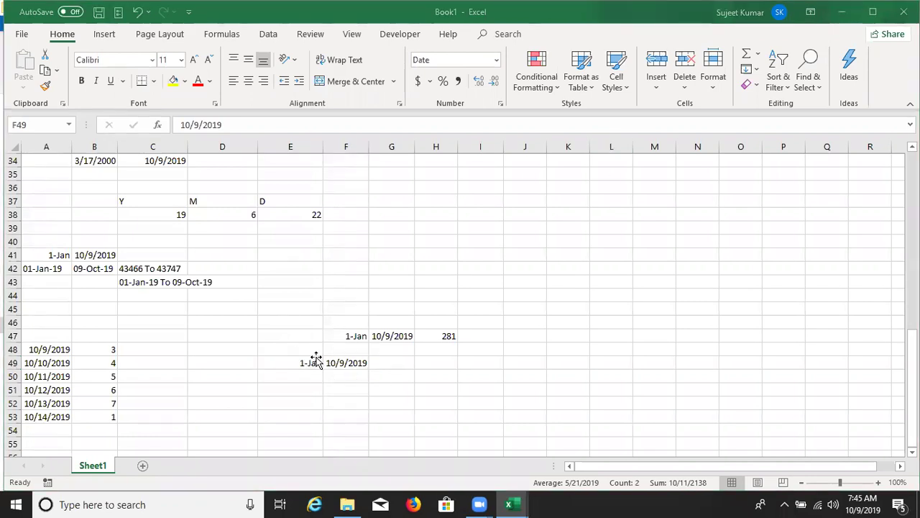
left_click(338, 365)
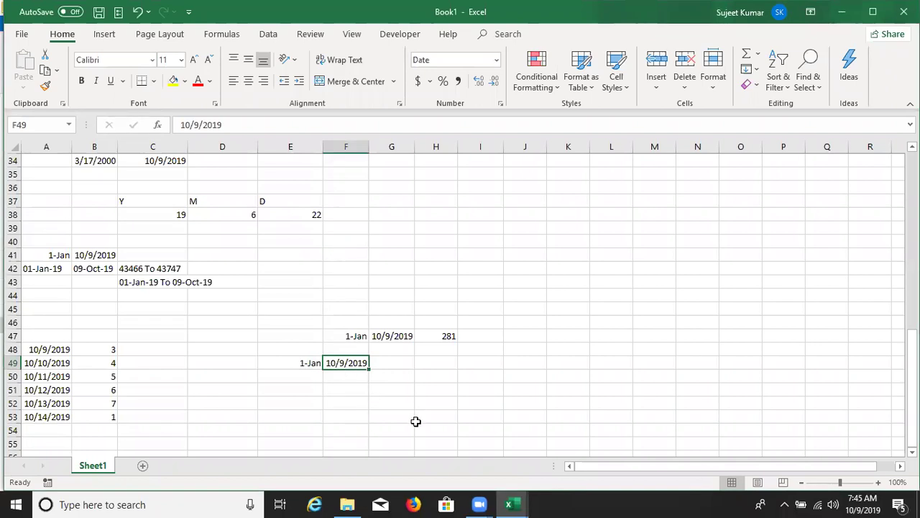
Step: Enter 100 in I43 and G in J43
left_click(491, 285)
type("100")
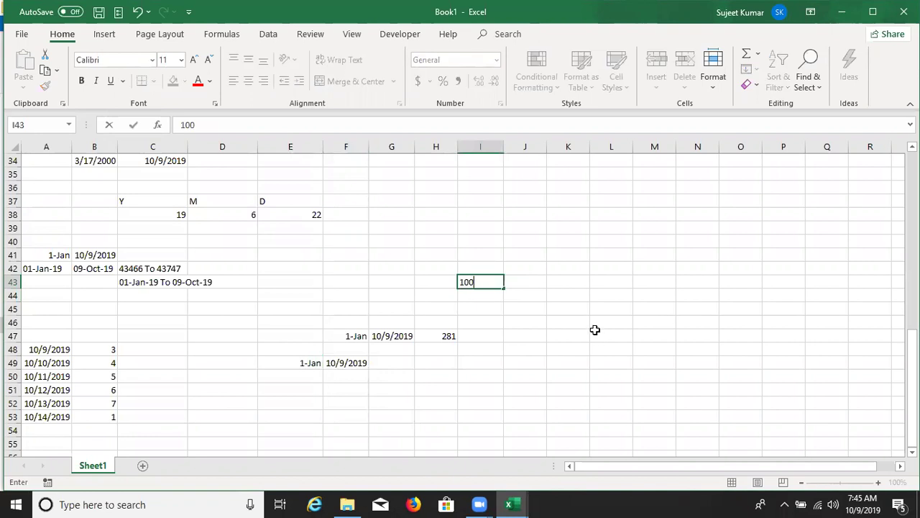
key("Tab")
type("G")
key("Return")
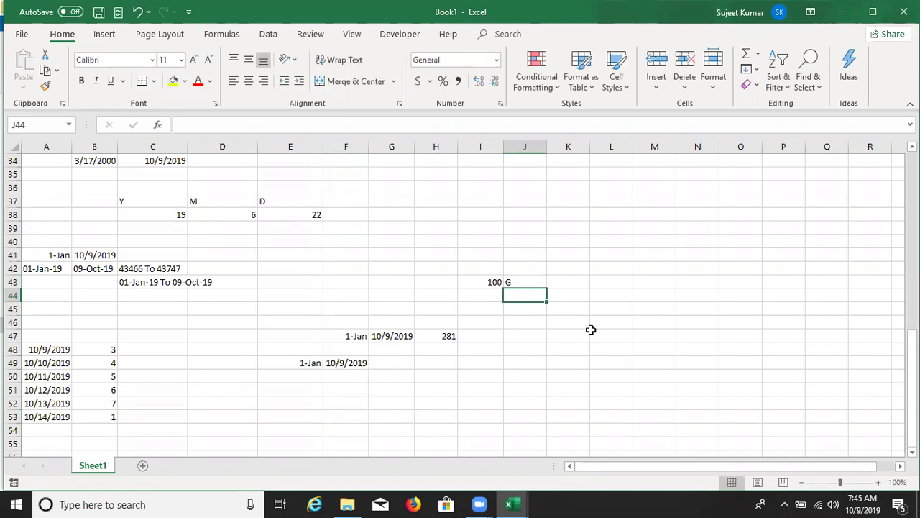
Step: List the holidays 1/26, 3/17, 4/20 and 8/15 down J48:J51
key("Down")
key("Down")
key("Left")
key("Left")
key("Left")
key("Down")
key("Down")
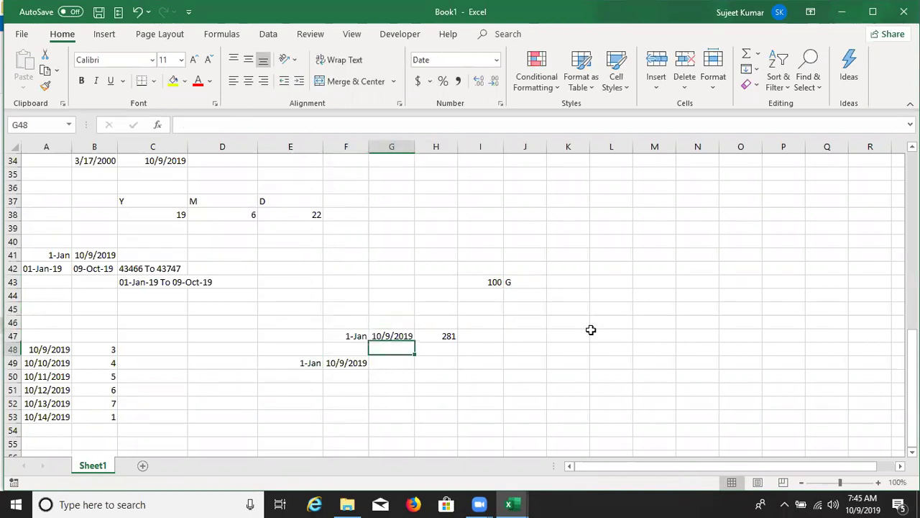
key("Left")
key("Down")
key("Left")
key("Right")
key("Right")
key("Left")
key("shift+Left")
key("Right")
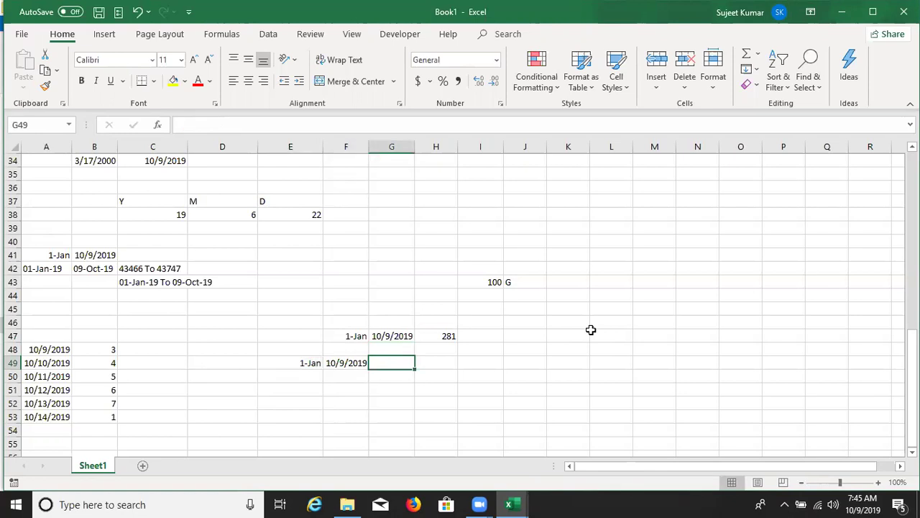
key("Right")
key("Right")
key("Right")
key("Left")
key("Left")
key("Left")
key("Right")
key("Right")
key("Right")
key("Up")
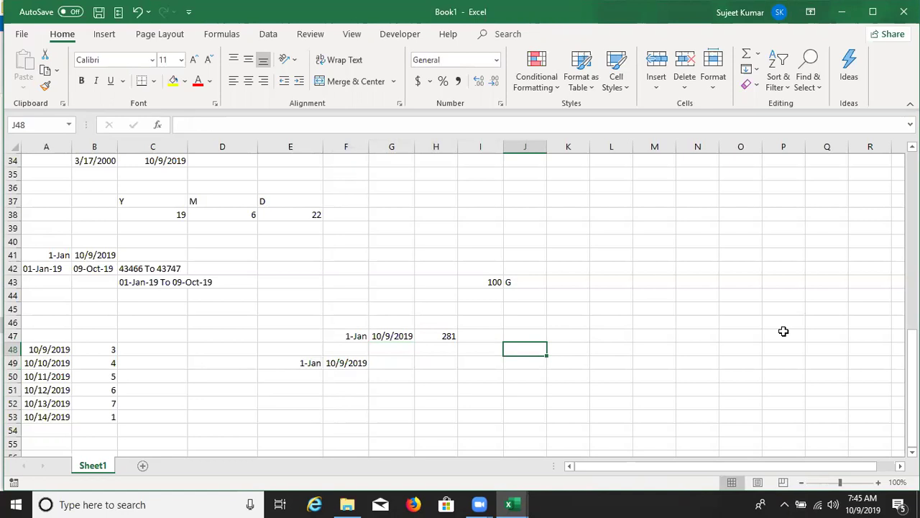
type("1/26")
key("Return")
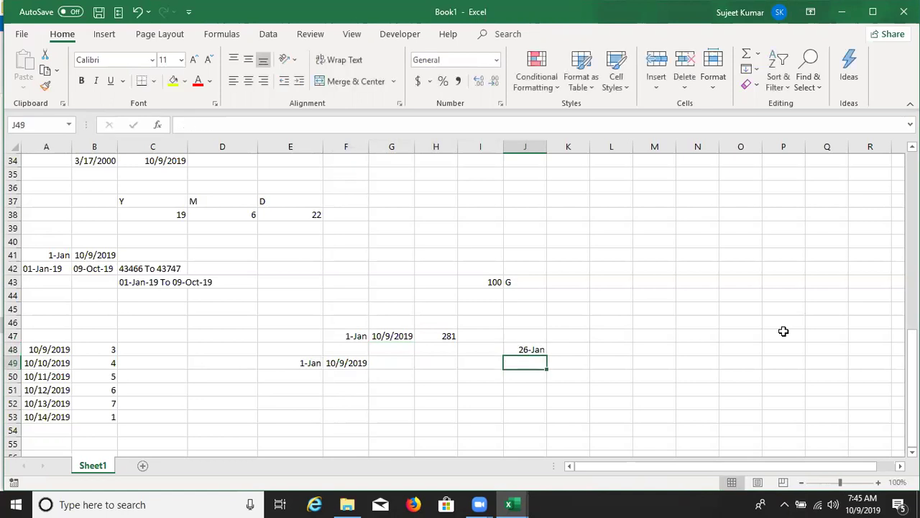
type("3/17")
key("Return")
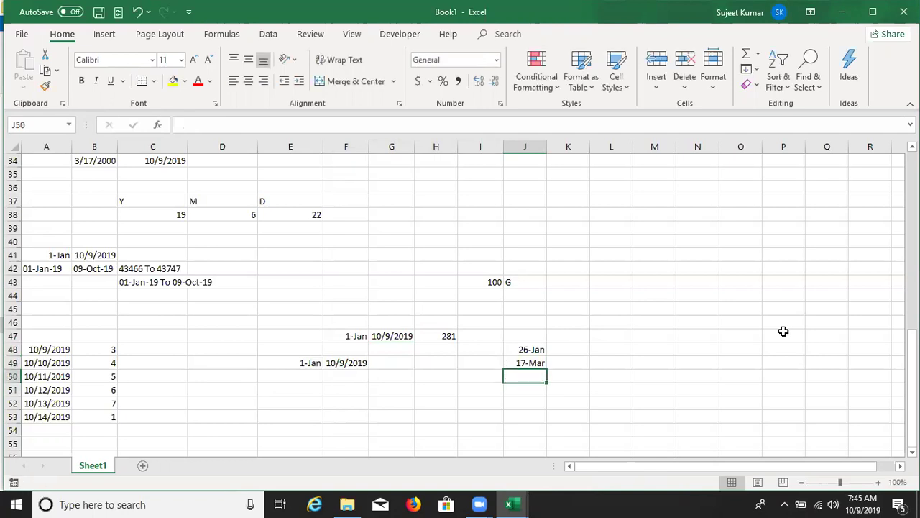
type("4/20")
key("Return")
type("8/15")
key("Return")
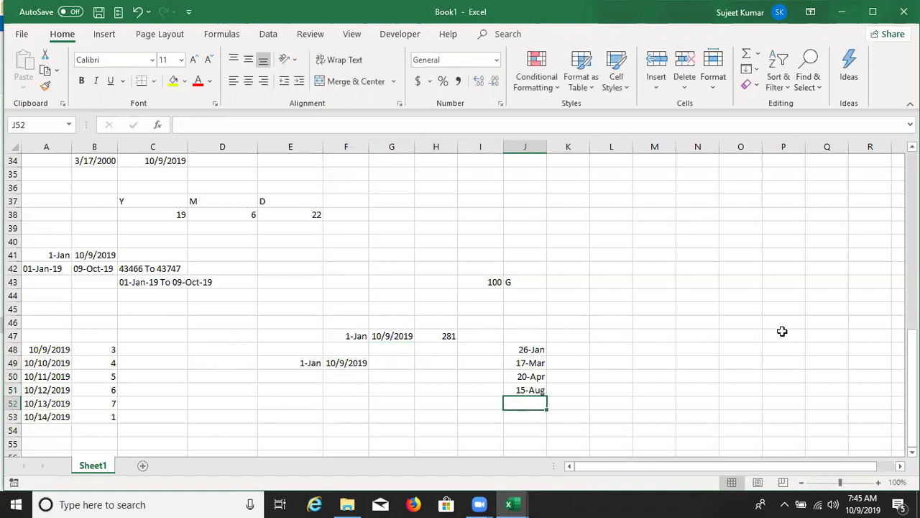
key("Up")
key("Up")
key("Up")
key("Up")
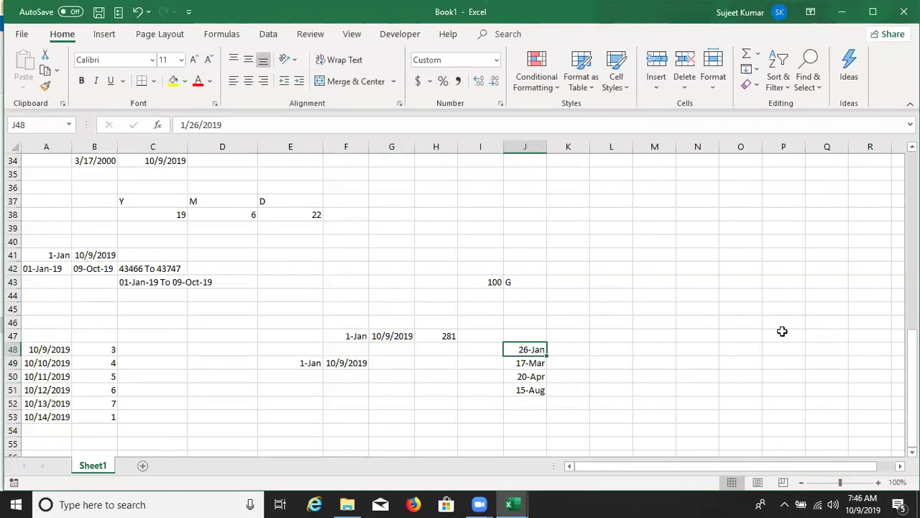
Step: Go to cell G49 for the working-day count
key("Down")
key("Down")
key("Left")
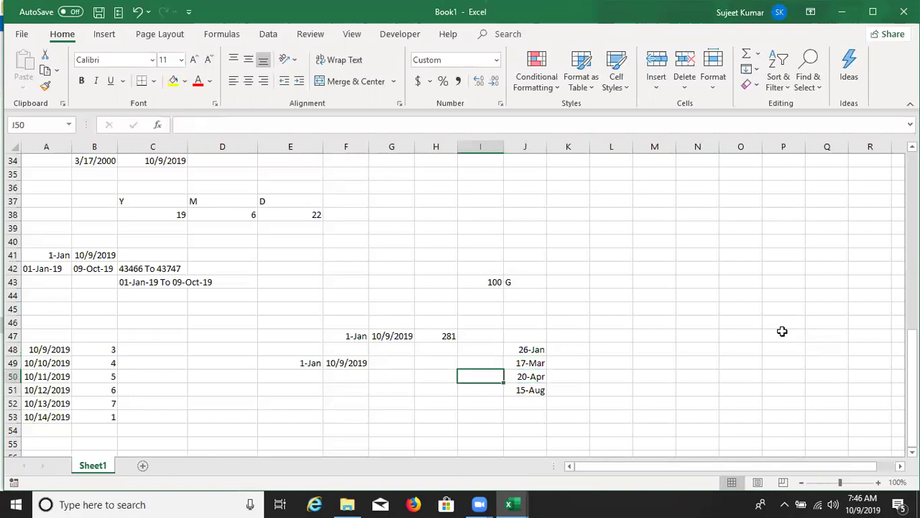
key("Left")
key("Left")
key("Up")
Step: Enter =NETWORKDAYS(E49,F49,J48:J51) in G49, returning 201 working days
type("=ne")
key("Down")
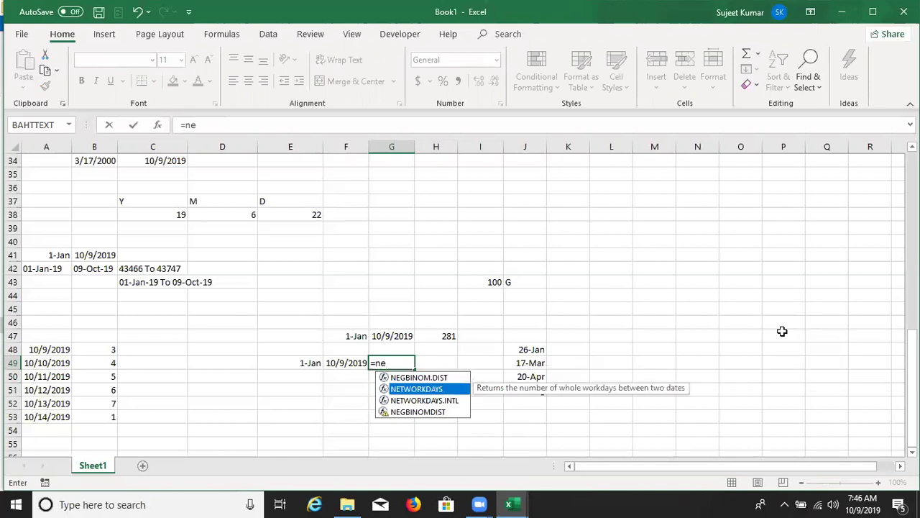
key("Tab")
key("Left")
key("Left")
type(",")
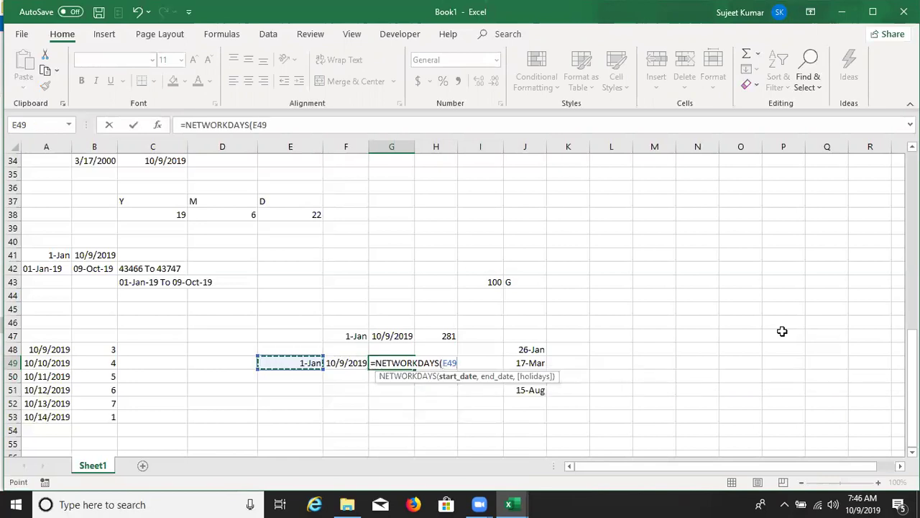
key("Left")
type(",")
key("Right")
key("Right")
key("Right")
key("Up")
key("shift+Down")
key("shift+Down")
key("shift+Down")
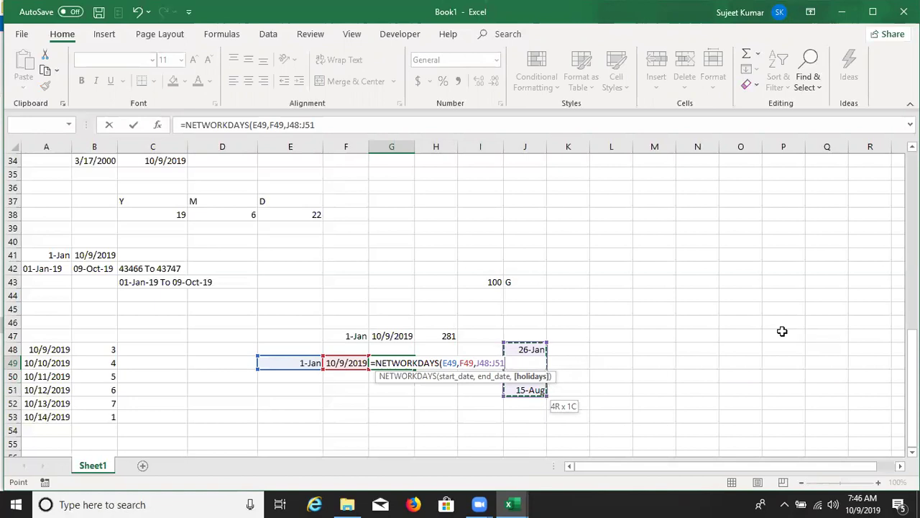
key("Return")
key("Up")
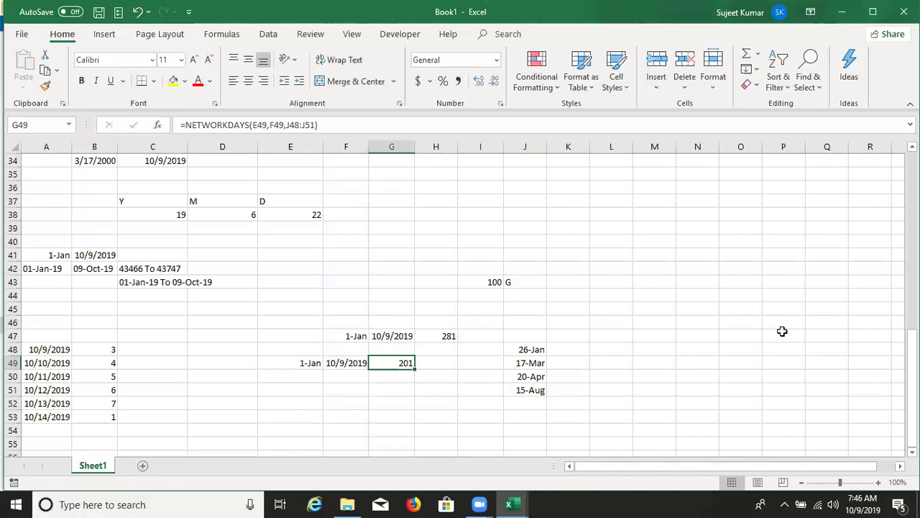
key("Down")
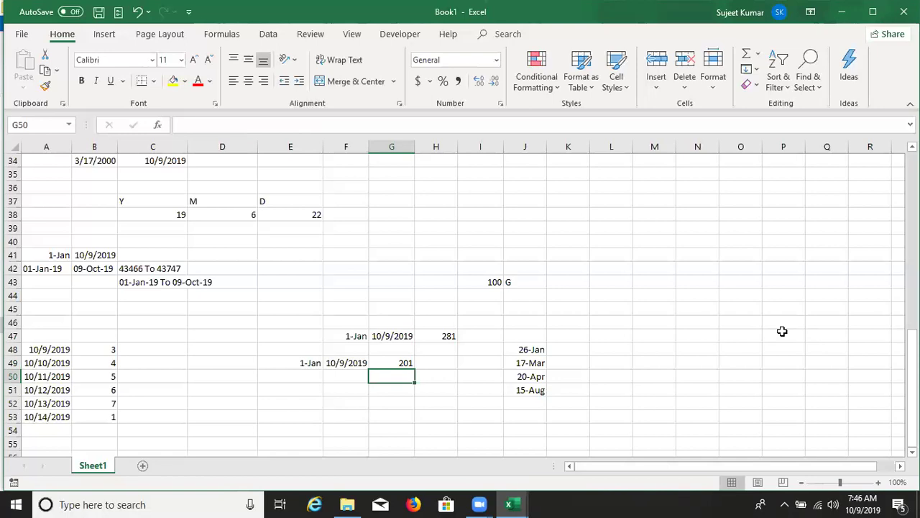
Step: Start a NETWORKDAYS.INTL formula in G50 using E49 as start date and F49 as end date
type("=net")
key("Down")
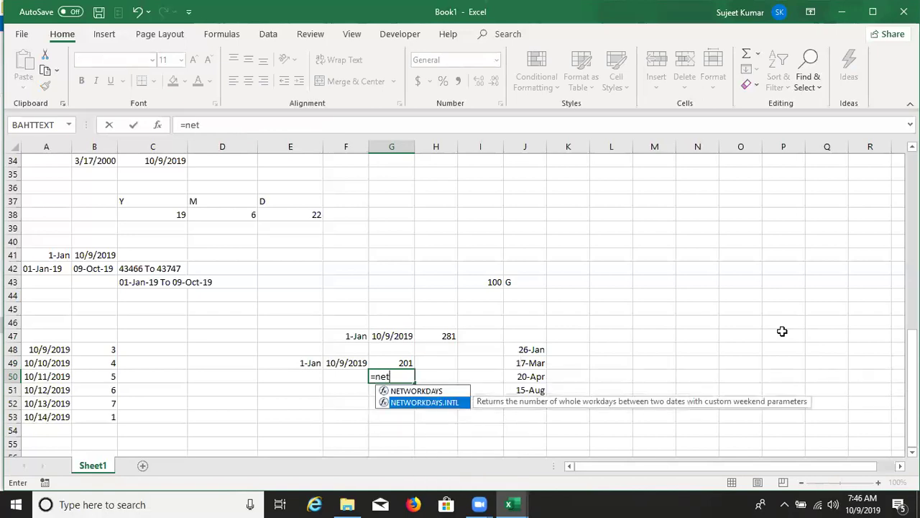
key("Tab")
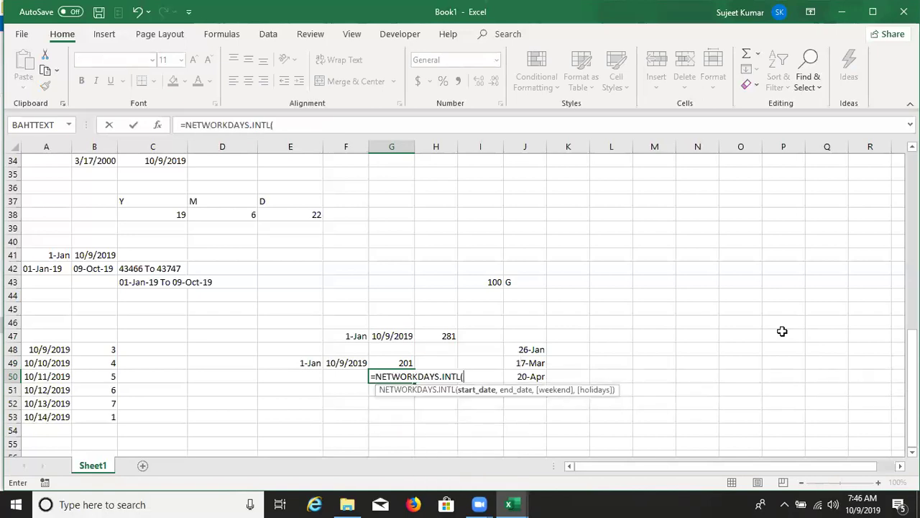
key("Left")
key("Left")
key("Up")
type(",")
key("Left")
key("Up")
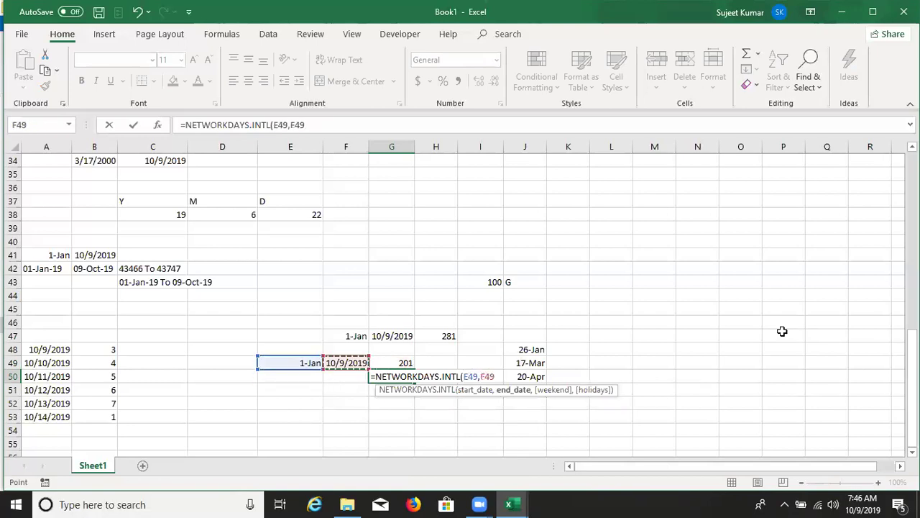
type(",")
Step: Set the weekend argument to code 11, Sunday only
key("Down")
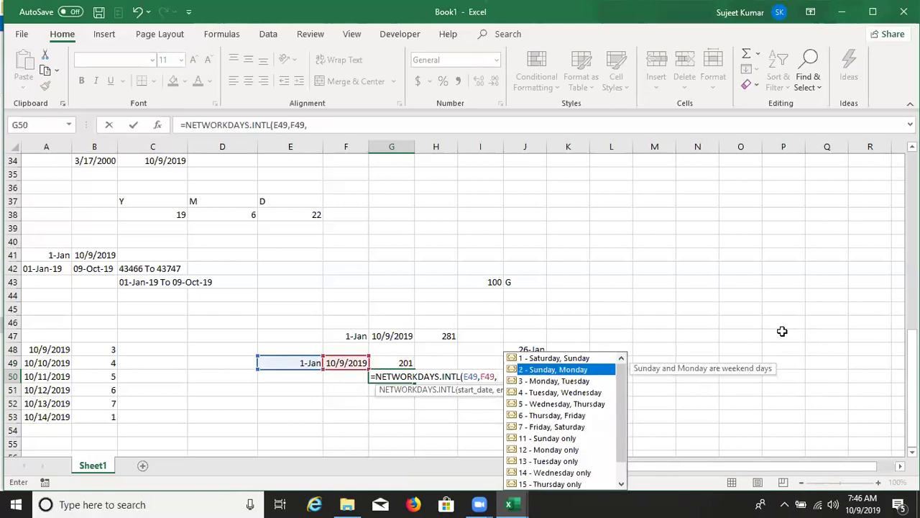
key("Down")
key("Down")
key("Down")
key("Down")
key("Down")
key("Down")
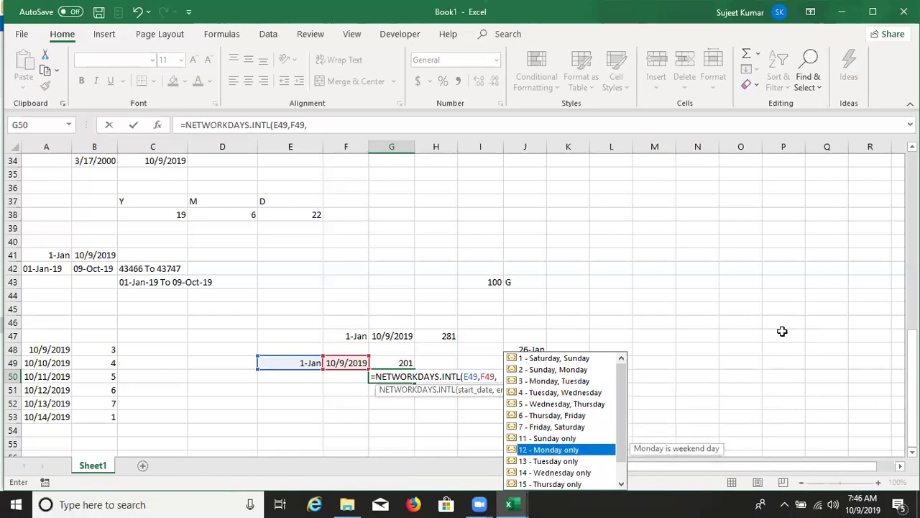
key("Up")
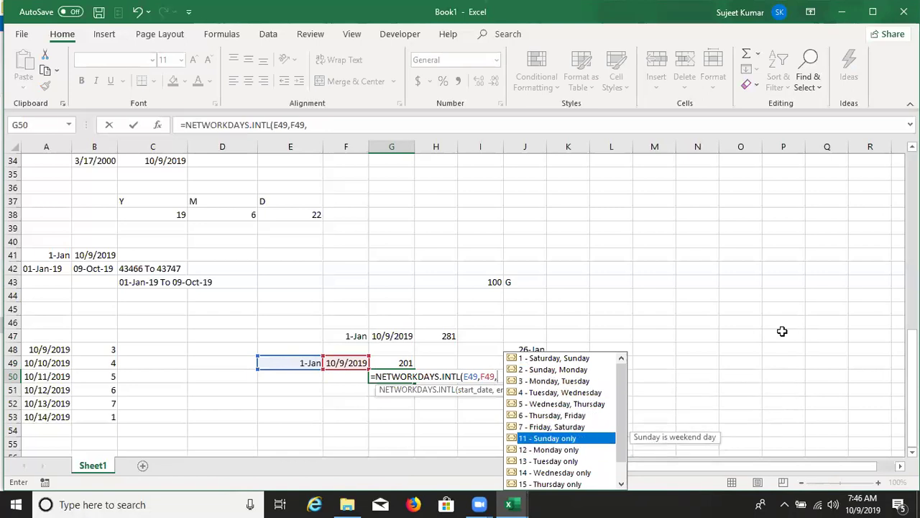
key("Tab")
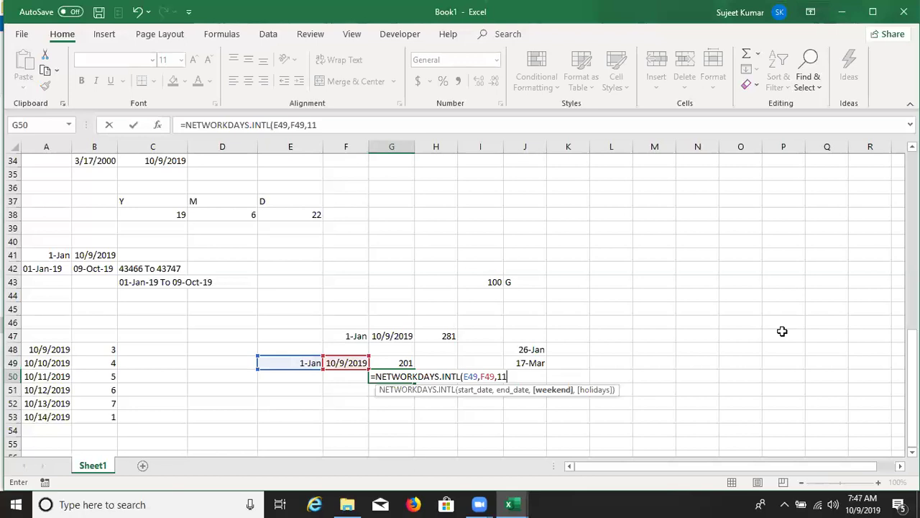
key("BackSpace")
key("BackSpace")
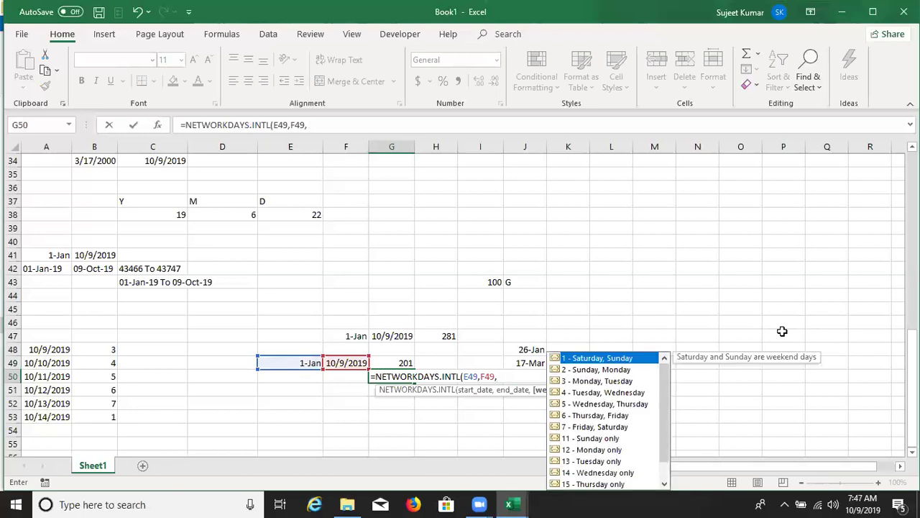
key("Down")
key("Down")
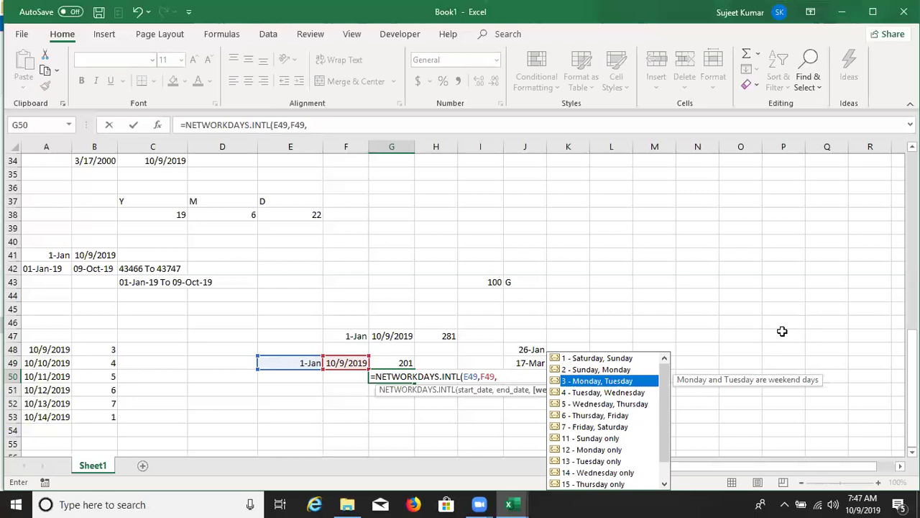
key("Up")
key("Down")
key("Down")
key("Down")
key("Down")
key("Down")
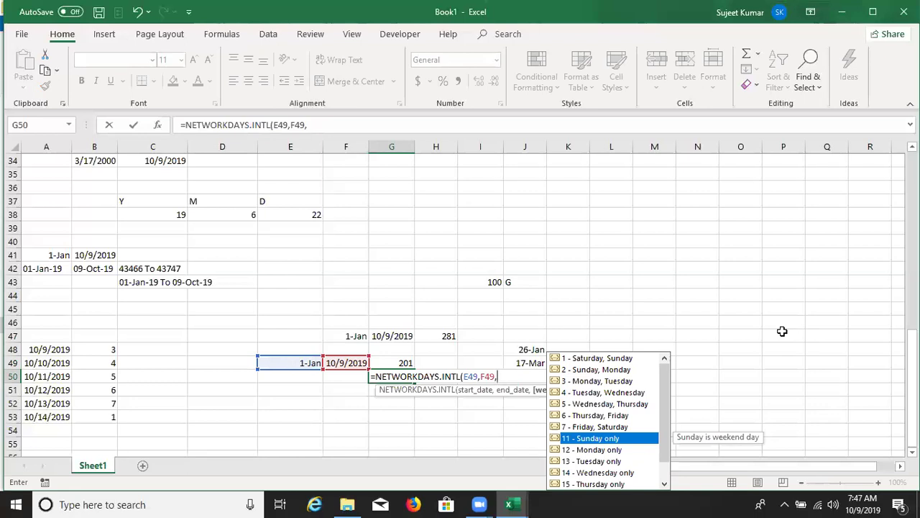
key("Tab")
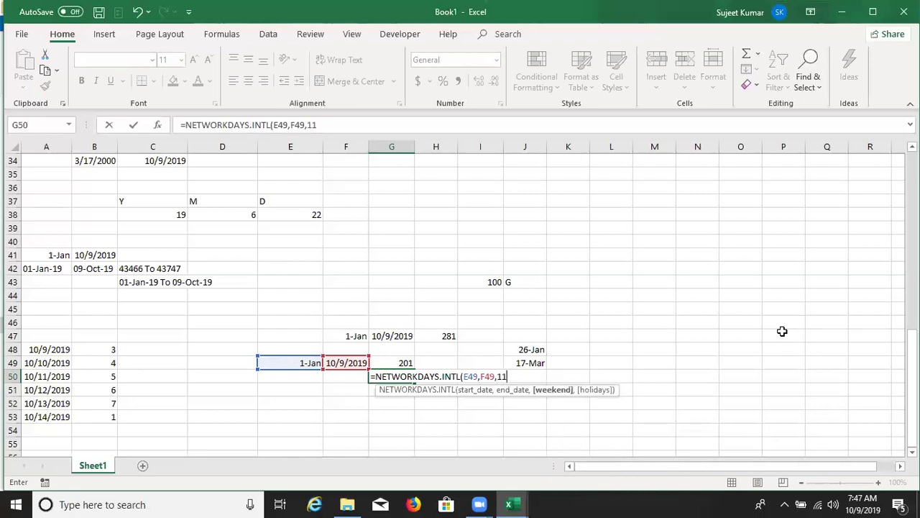
Step: Add holidays J48:J51 and enter the formula, returning 239 working days
type(",")
key("Right")
key("Right")
key("Up")
key("Up")
key("Right")
key("shift+Down")
key("shift+Down")
key("shift+Down")
key("Return")
Step: Check the G50 result, then enter today's date 10/9/2019 in E52 with Ctrl+;
key("Up")
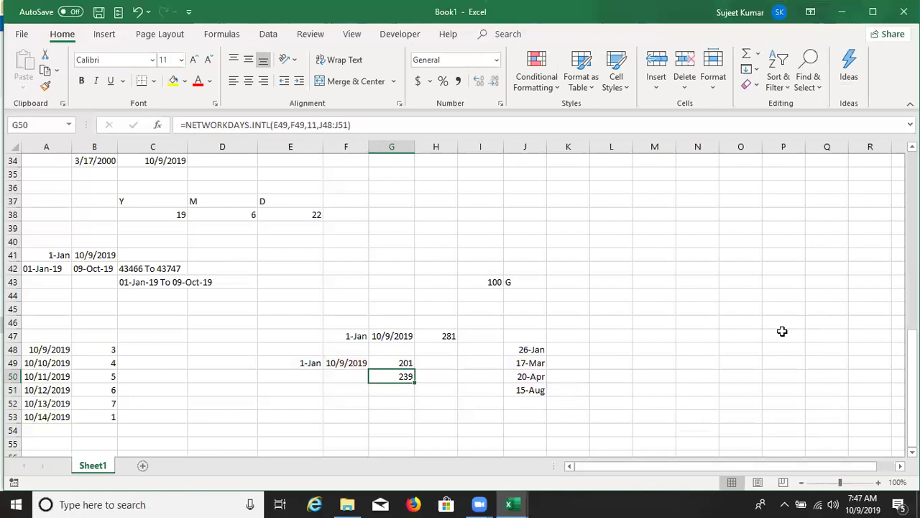
key("Up")
key("Down")
key("Left")
key("Left")
key("Down")
key("Down")
key("ctrl+semicolon")
key("Return")
key("Up")
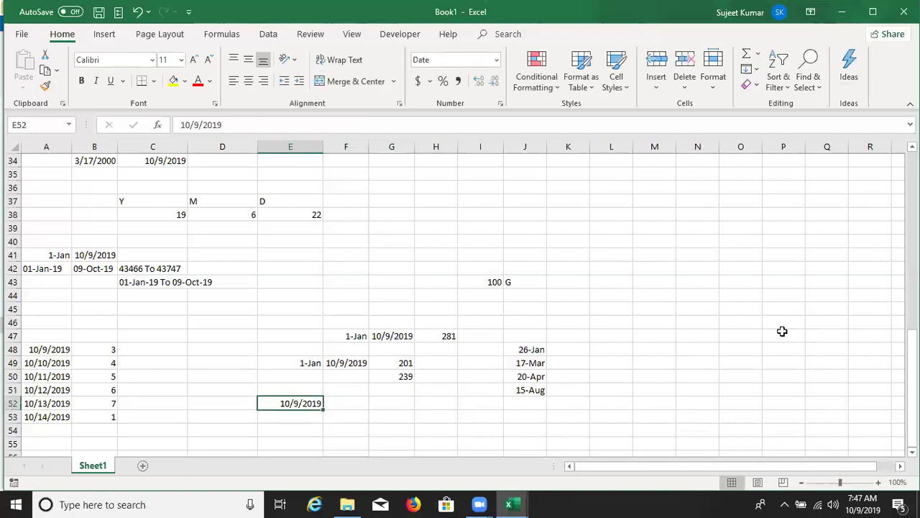
Step: Enter 30 workdays in F52 and begin a new formula in G52
key("Right")
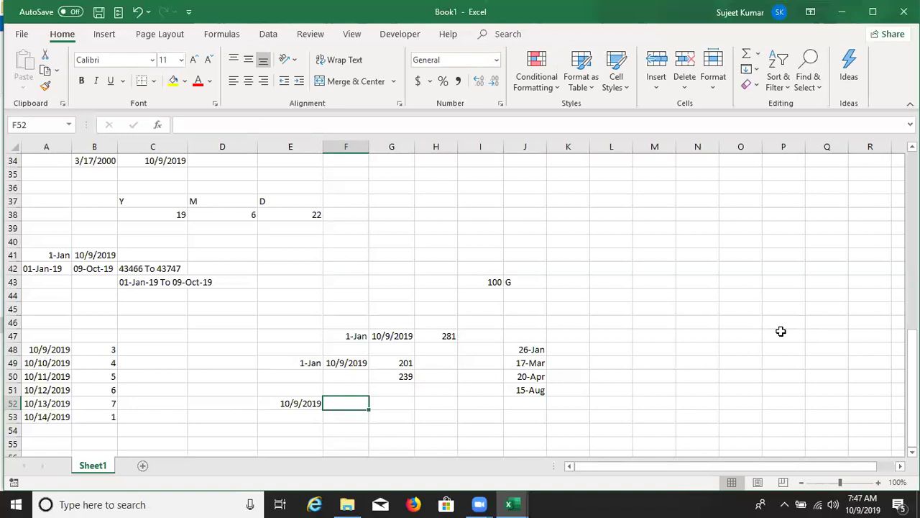
type("30")
key("Right")
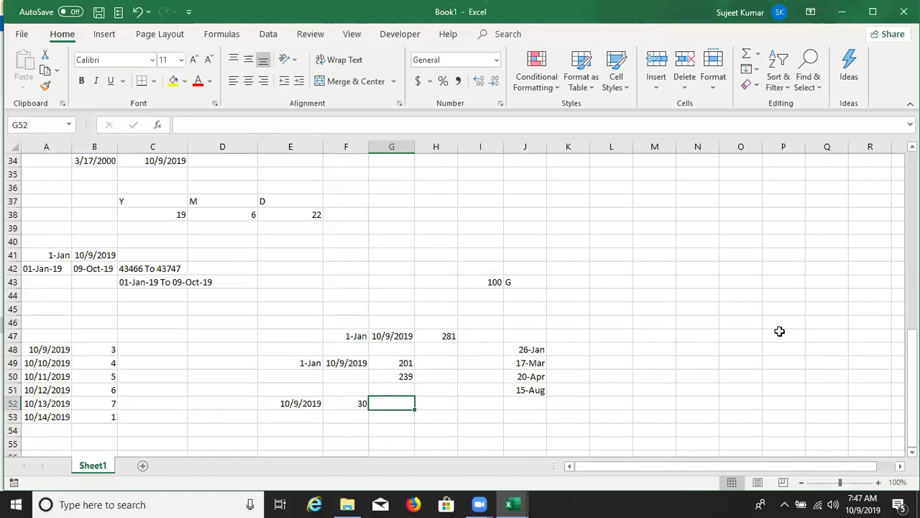
type("=")
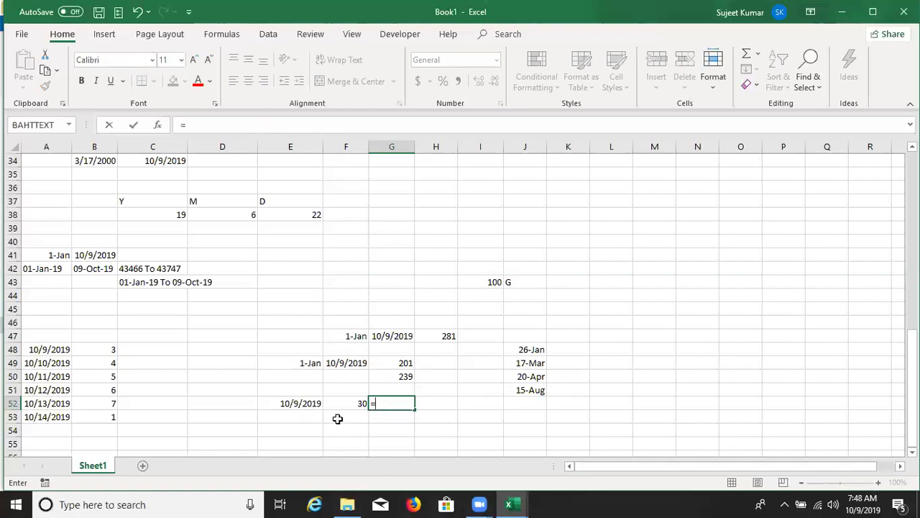
Step: Build =WORKDAY(E52,F52,J48:J51) in G52 from the start date, 30 days and holidays
type("work")
key("Tab")
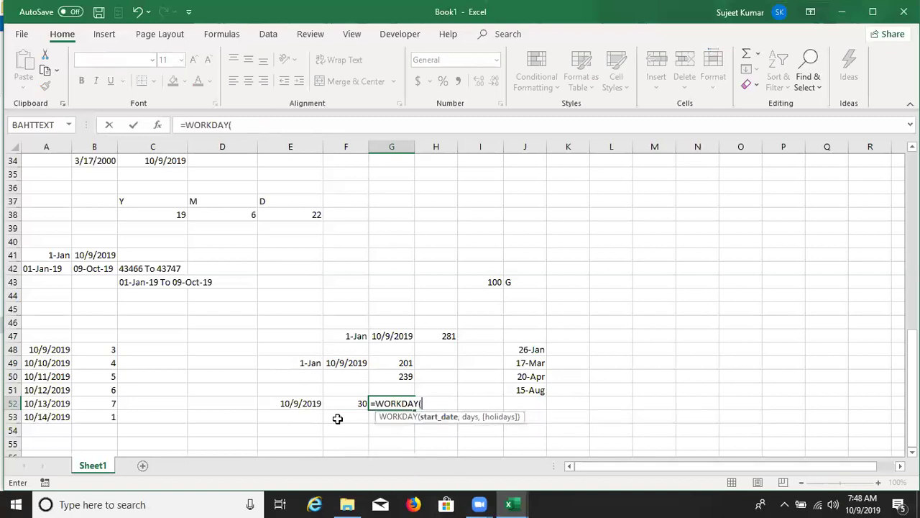
key("Left")
key("Left")
type(",,")
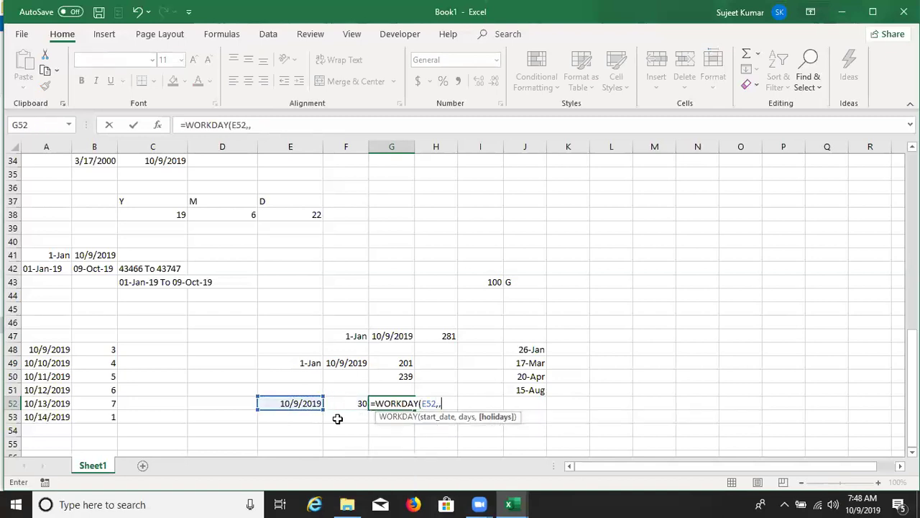
key("Left")
type(",")
key("Right")
key("Right")
key("Right")
key("Up")
key("Up")
key("Up")
key("Up")
key("shift+Down")
key("shift+Down")
key("shift+Down")
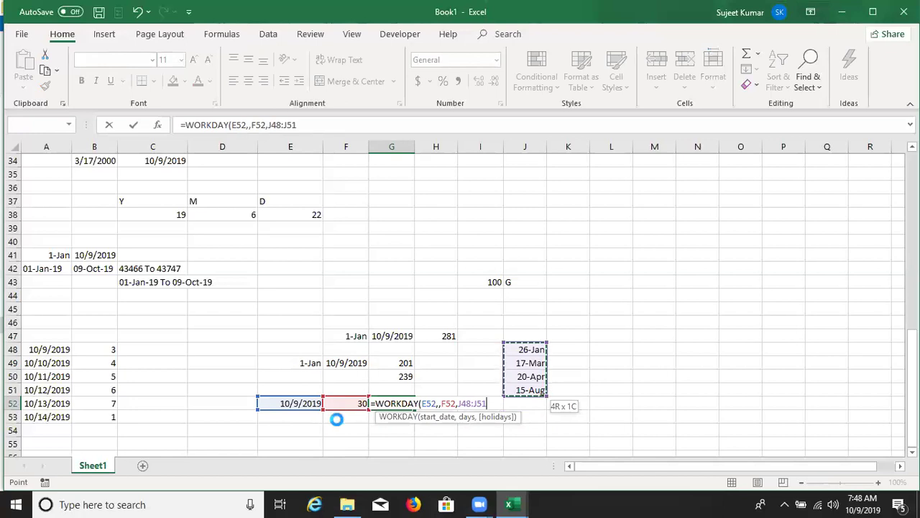
Step: Remove the extra comma, commit, and format G52 as a date showing 20-Nov-19
key("Return")
key("Left")
key("Left")
key("Left")
key("BackSpace")
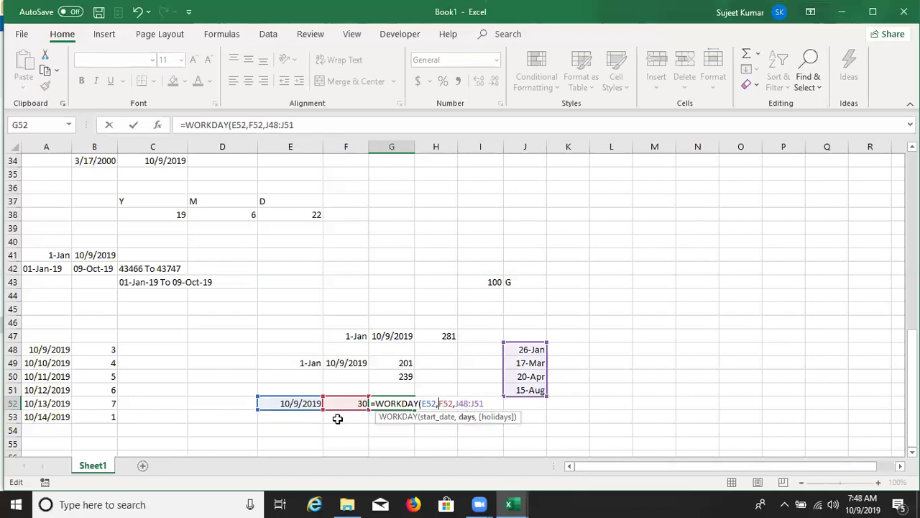
key("Return")
key("Up")
key("ctrl+shift+3")
key("Down")
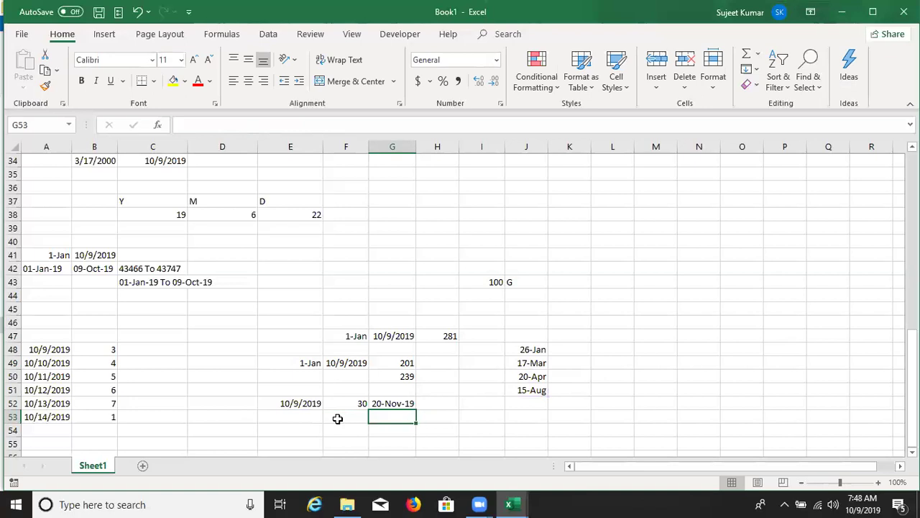
type("=")
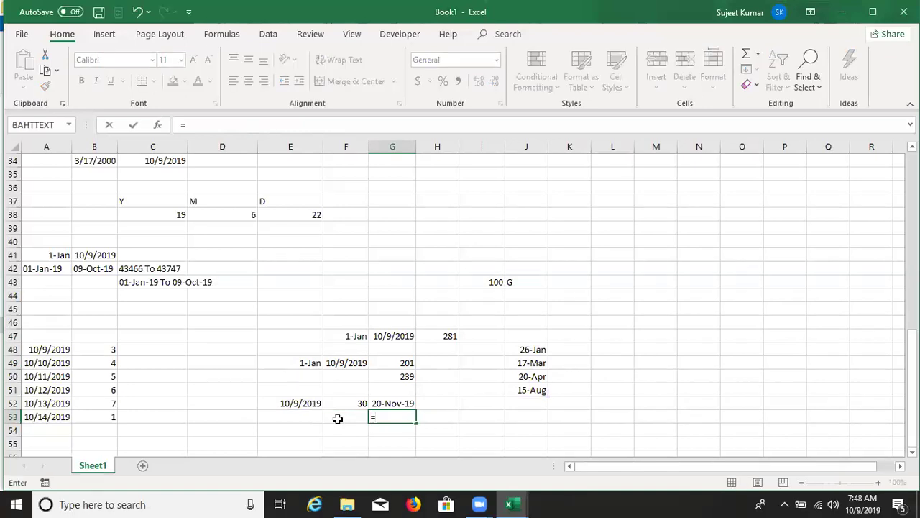
type("wo")
Step: Start a WORKDAY.INTL formula in G53 with start date E52 and 30 days from F52
key("Down")
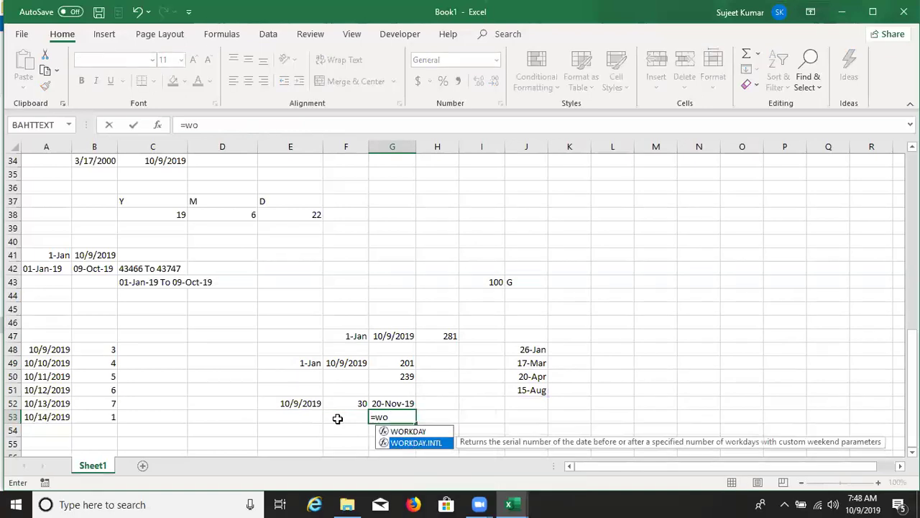
key("Tab")
key("Left")
key("Left")
key("Left")
key("Up")
key("Right")
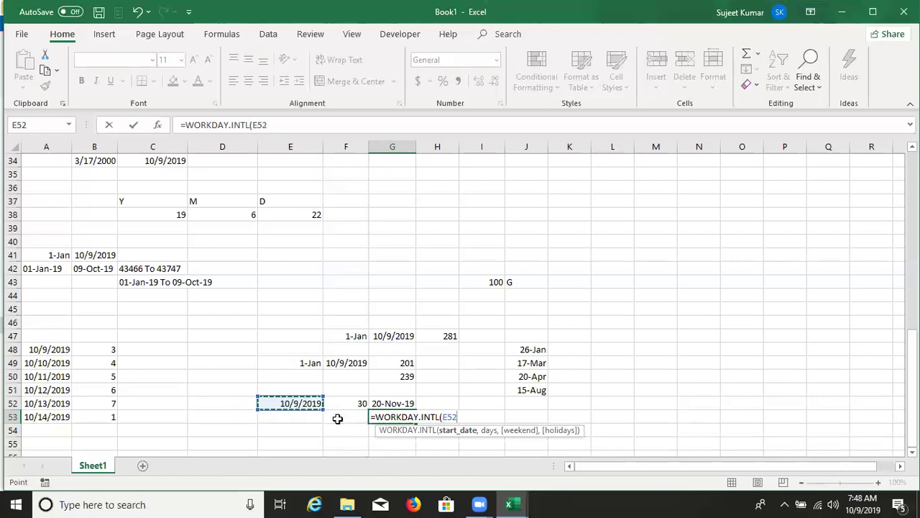
type(",")
key("Left")
key("Up")
type(",")
Step: Add Sunday-only weekend code 11 and the holiday list, then enter the formula
key("Right")
key("Right")
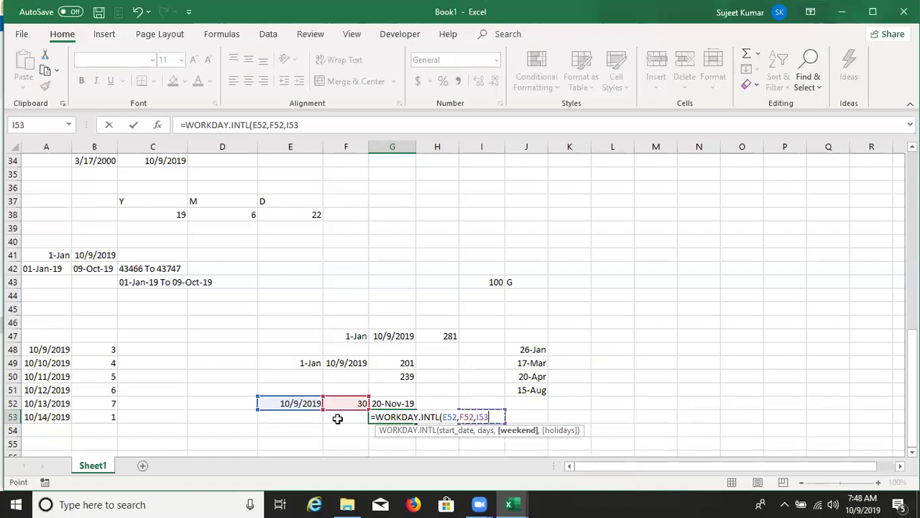
key("BackSpace")
key("Down")
key("Down")
key("Down")
key("Down")
key("Down")
key("Down")
key("Down")
key("Tab")
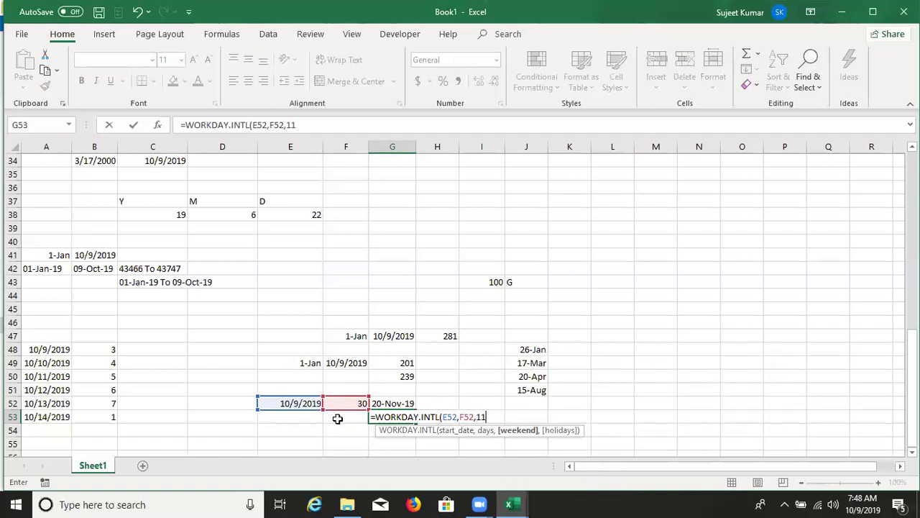
type(",")
key("Right")
key("Up")
key("Up")
key("Up")
key("Up")
key("Up")
key("Right")
key("Right")
key("shift+Down")
key("shift+Down")
key("shift+Down")
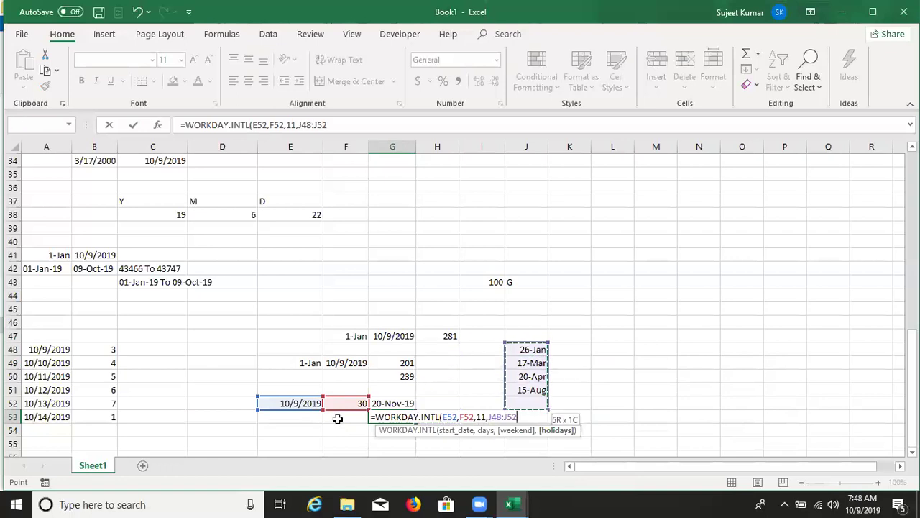
type(")")
key("Return")
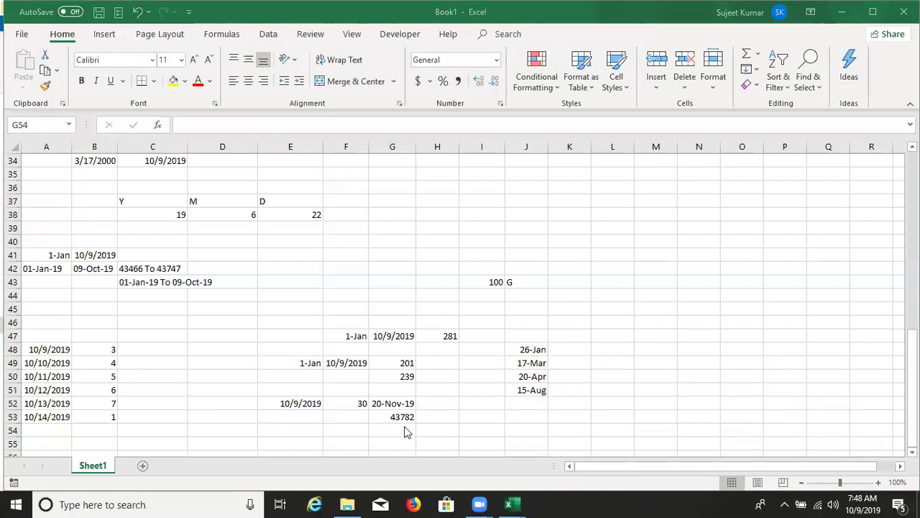
Step: Format G53 as a date showing 13-Nov-19 and minimize Excel to the desktop
left_click(402, 417)
key("ctrl+shift+3")
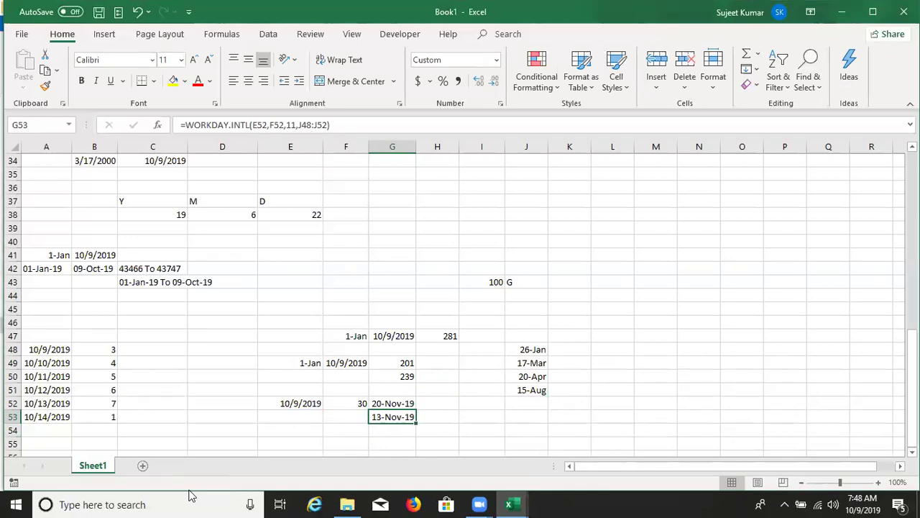
key("super+d")
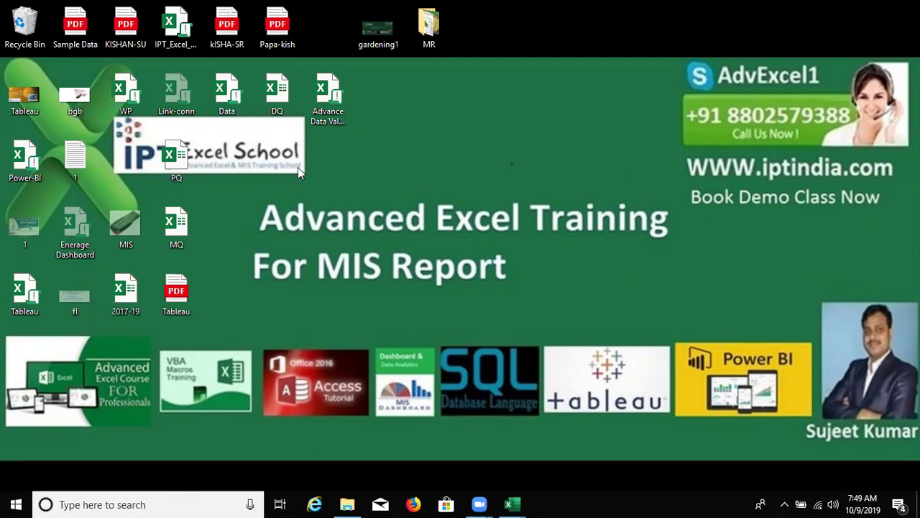
Step: Bring up Zoom's End Meeting or Leave Meeting prompt with Alt+Q
key("alt+q")
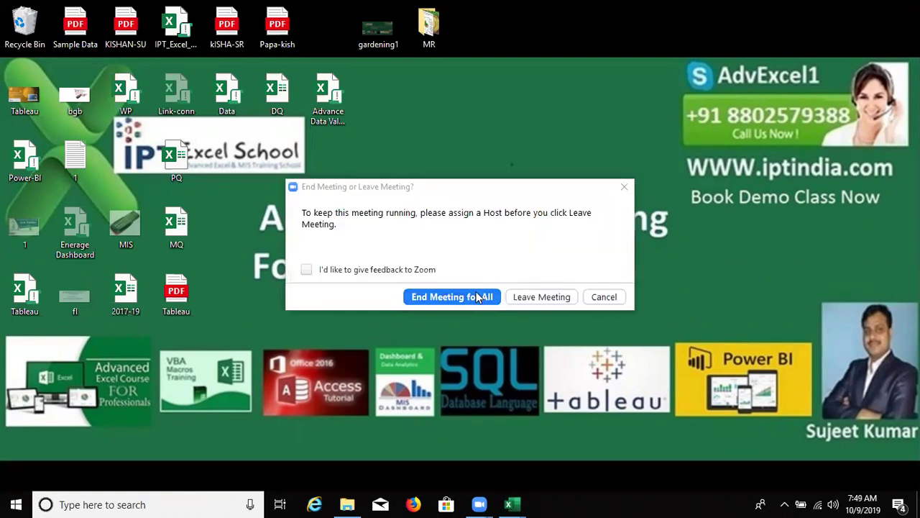